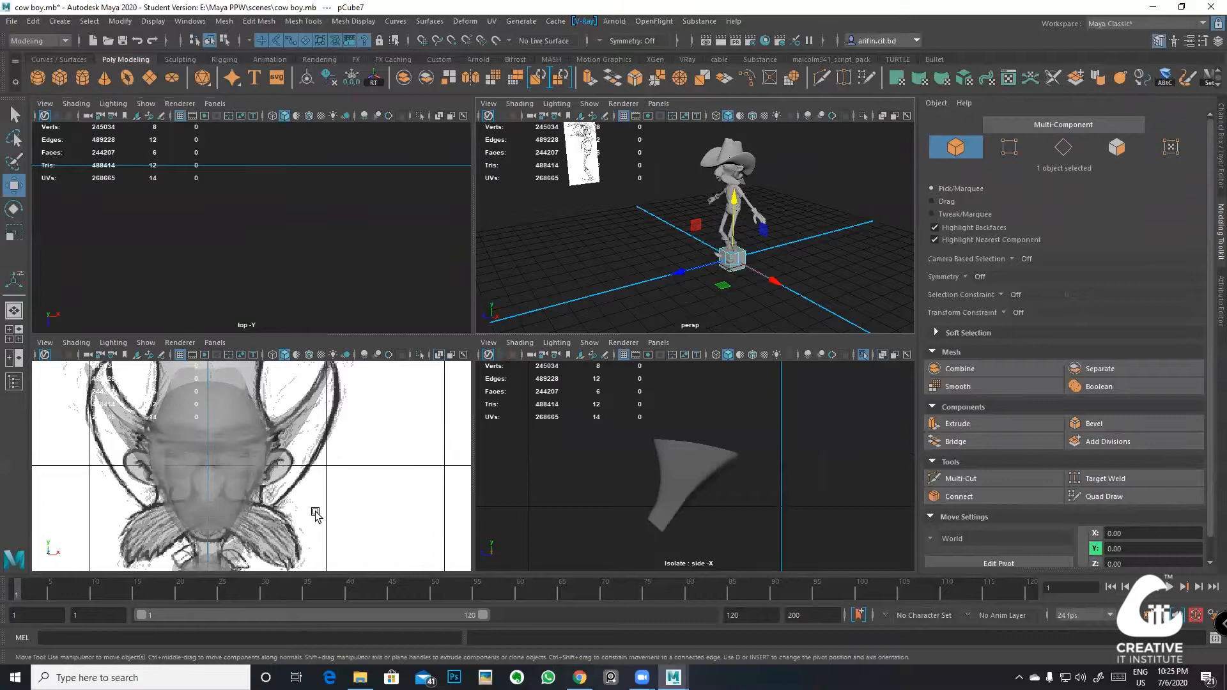
Step: Move the cube up onto the character's head in the front view and scale it down over the brow
{"action": "left_click", "coordinate": [364, 115]}
{"action": "middle_click_drag", "start_coordinate": [537, 348], "coordinate": [537, 238], "text": "alt"}
{"action": "scroll", "coordinate": [537, 239], "scroll_direction": "down", "scroll_amount": 5}
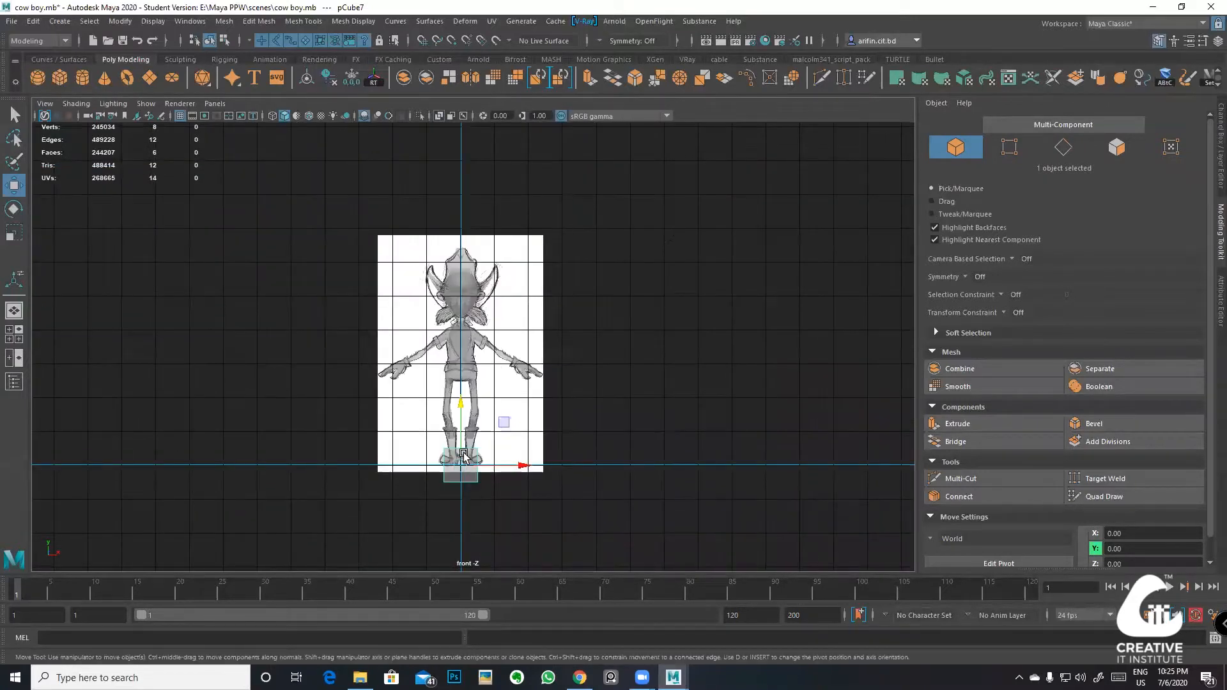
{"action": "left_click_drag", "start_coordinate": [463, 455], "coordinate": [287, 348]}
{"action": "scroll", "coordinate": [465, 246], "scroll_direction": "up", "scroll_amount": 5}
{"action": "scroll", "coordinate": [481, 351], "scroll_direction": "up", "scroll_amount": 6}
{"action": "key", "text": "r"}
{"action": "key", "text": "e"}
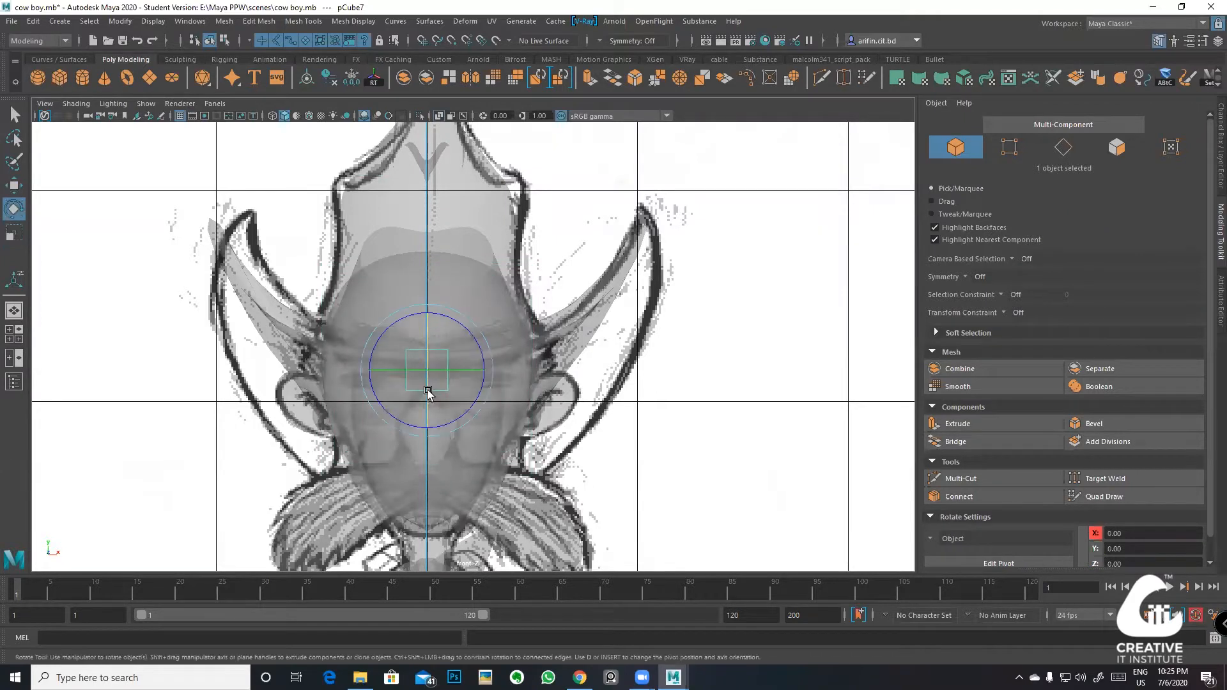
Step: Offset the small cube sideways from the centre line to X about 0.09, over one brow
{"action": "key", "text": "w"}
{"action": "left_click_drag", "start_coordinate": [472, 372], "coordinate": [432, 370]}
{"action": "scroll", "coordinate": [466, 372], "scroll_direction": "up", "scroll_amount": 2}
{"action": "scroll", "coordinate": [460, 392], "scroll_direction": "up", "scroll_amount": 2}
{"action": "scroll", "coordinate": [461, 396], "scroll_direction": "up", "scroll_amount": 1}
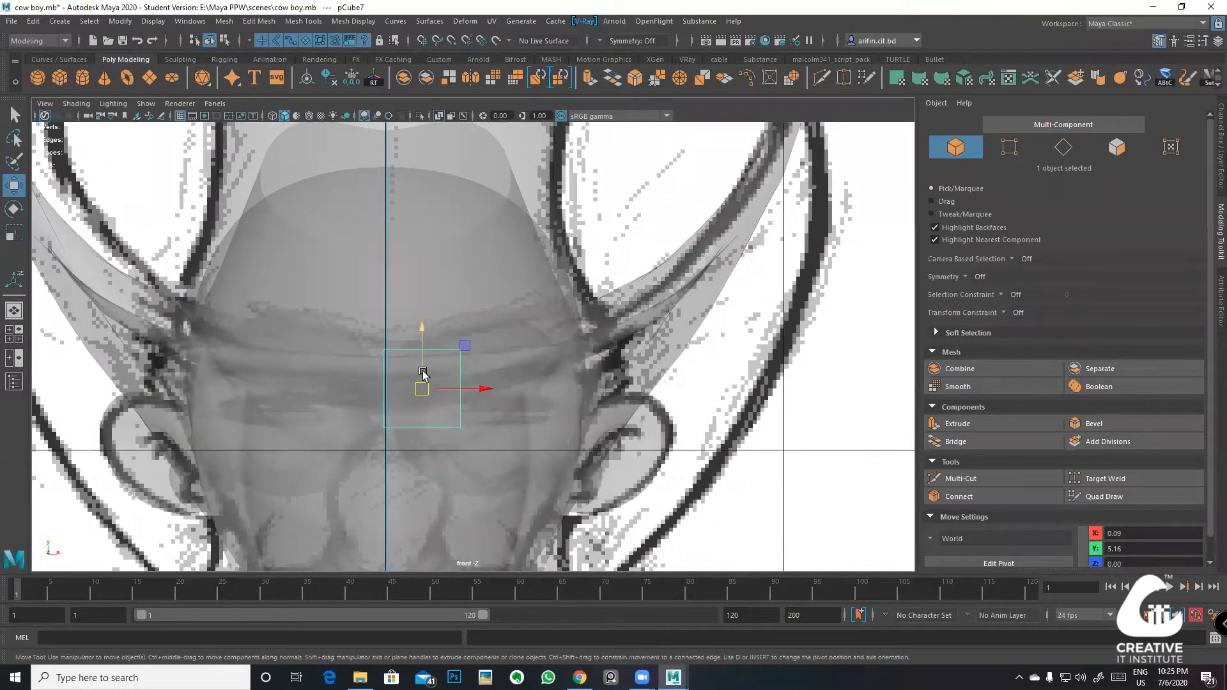
Step: Move the cube forward in the perspective view to the face surface above the eye, at Z about 0.79
{"action": "key", "text": "space"}
{"action": "key", "text": "space"}
{"action": "middle_click_drag", "start_coordinate": [622, 256], "coordinate": [544, 472], "text": "alt"}
{"action": "scroll", "coordinate": [541, 332], "scroll_direction": "down", "scroll_amount": 5}
{"action": "left_click_drag", "start_coordinate": [355, 260], "coordinate": [289, 269]}
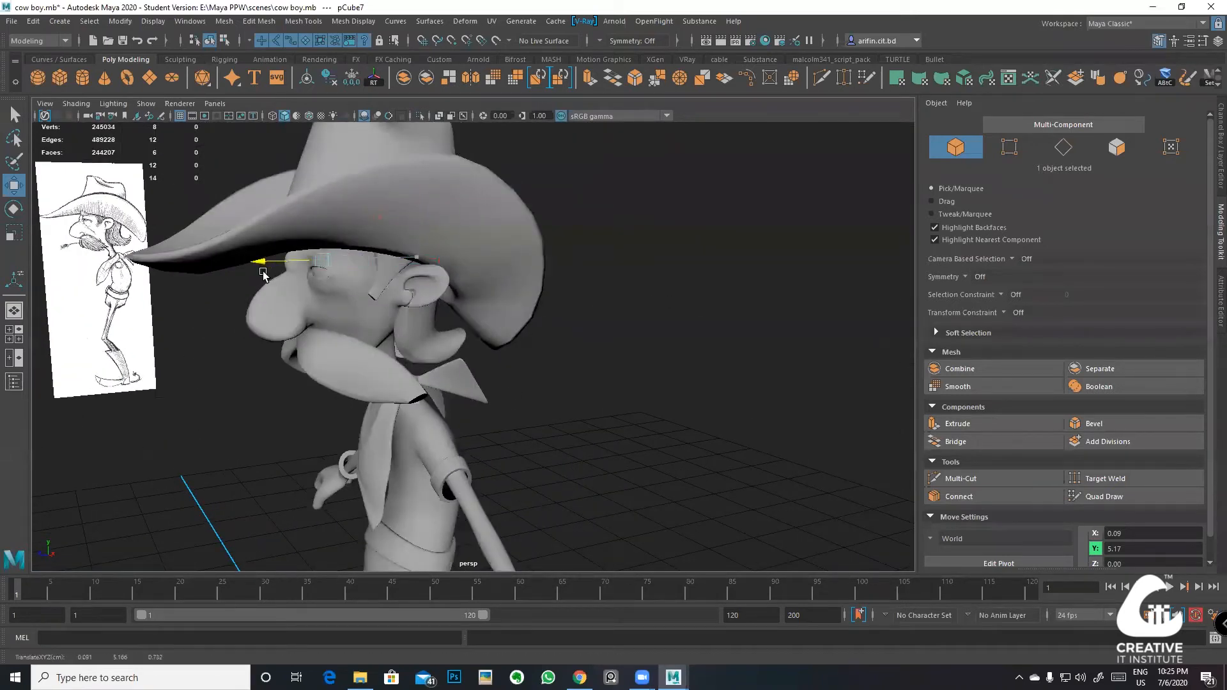
{"action": "left_click", "coordinate": [272, 275]}
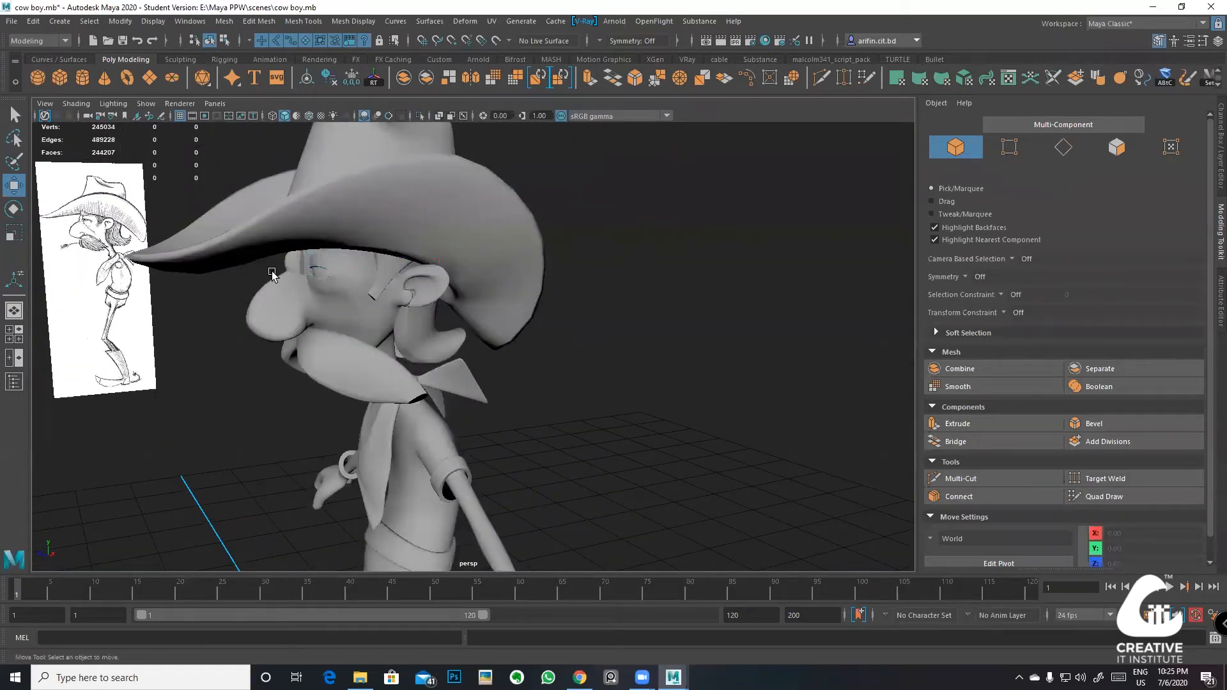
Step: Scale the cube down slightly and move it further forward to Z about 0.88
{"action": "left_click", "coordinate": [311, 263]}
{"action": "key", "text": "r"}
{"action": "left_click_drag", "start_coordinate": [313, 262], "coordinate": [309, 264]}
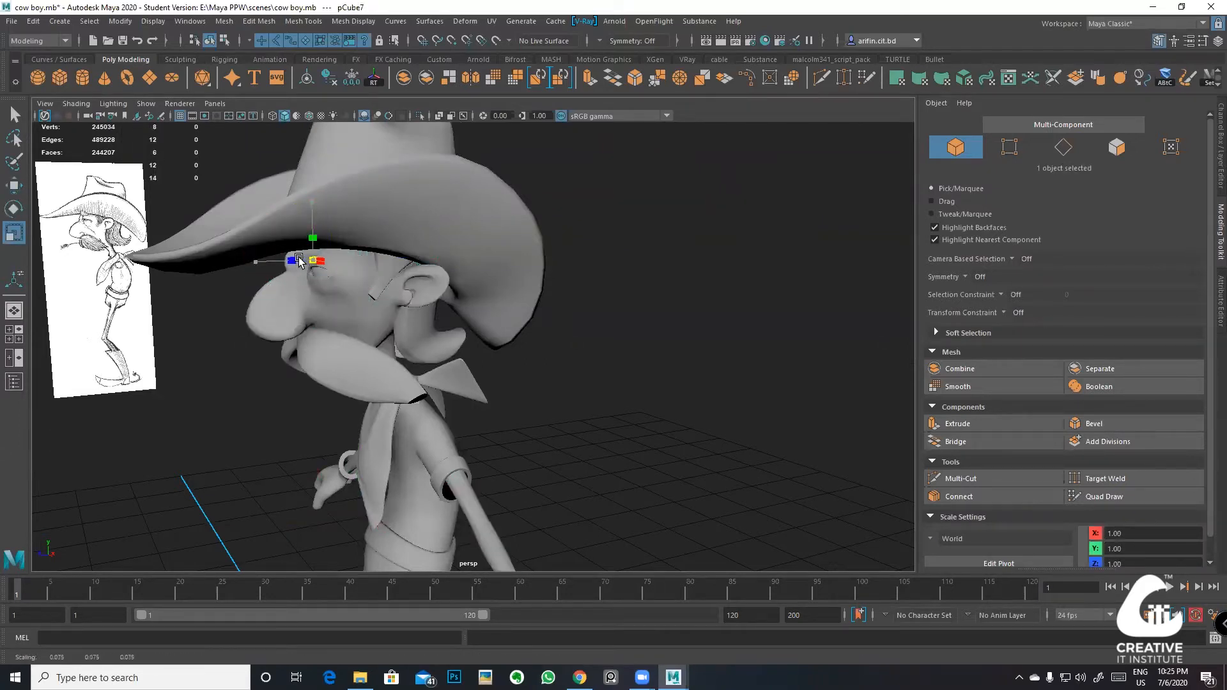
{"action": "key", "text": "w"}
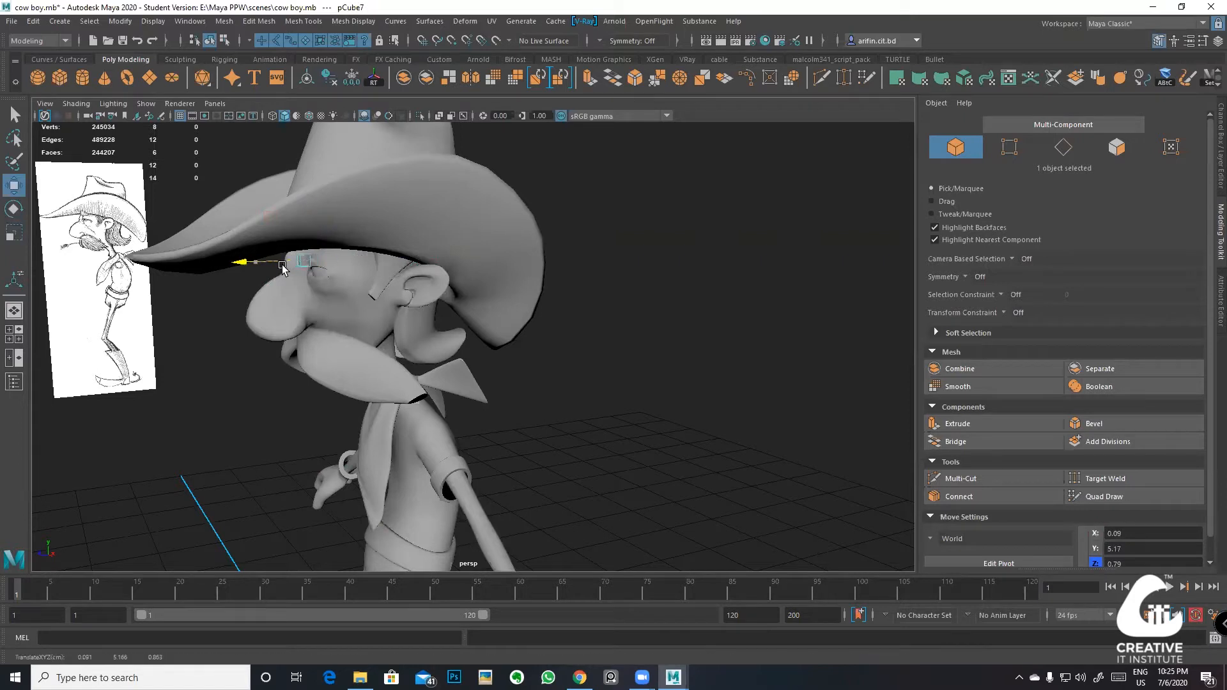
{"action": "right_click_drag", "start_coordinate": [282, 266], "coordinate": [305, 273], "text": "alt"}
{"action": "mouse_move", "coordinate": [343, 280]}
{"action": "middle_mouse_down", "text": "alt"}
{"action": "mouse_move", "coordinate": [367, 310]}
{"action": "mouse_move", "coordinate": [368, 280]}
{"action": "middle_mouse_up", "text": "alt"}
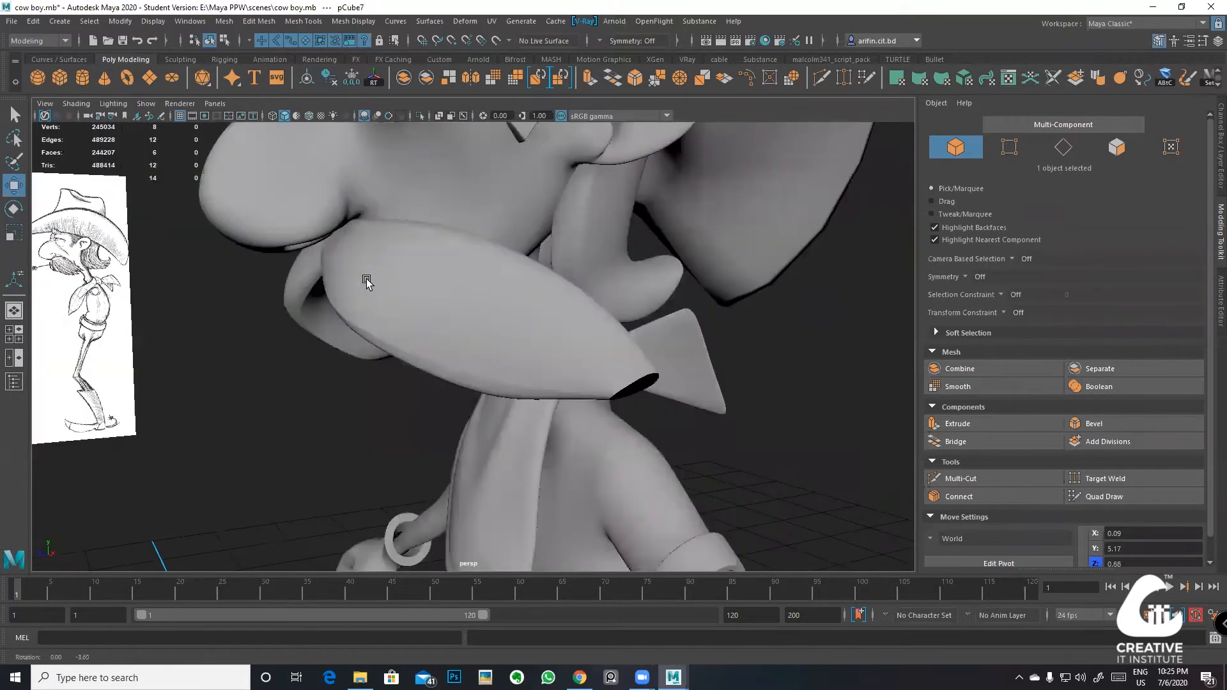
{"action": "key", "text": "f"}
Step: Pull the cube's outer side face outward to stretch it into a long eyebrow bar across the eye
{"action": "scroll", "coordinate": [424, 334], "scroll_direction": "down", "scroll_amount": 6}
{"action": "left_click_drag", "start_coordinate": [424, 334], "coordinate": [502, 345], "text": "alt"}
{"action": "mouse_move", "coordinate": [505, 325]}
{"action": "right_mouse_down"}
{"action": "mouse_move", "coordinate": [505, 359]}
{"action": "mouse_move", "coordinate": [505, 346]}
{"action": "right_mouse_up"}
{"action": "left_click_drag", "start_coordinate": [507, 327], "coordinate": [661, 337], "text": "alt"}
{"action": "left_click", "coordinate": [461, 339]}
{"action": "left_click_drag", "start_coordinate": [396, 266], "coordinate": [462, 334]}
{"action": "scroll", "coordinate": [565, 311], "scroll_direction": "down", "scroll_amount": 3}
{"action": "key", "text": "e"}
{"action": "key", "text": "r"}
{"action": "key", "text": "w"}
{"action": "key", "text": "e"}
{"action": "key", "text": "r"}
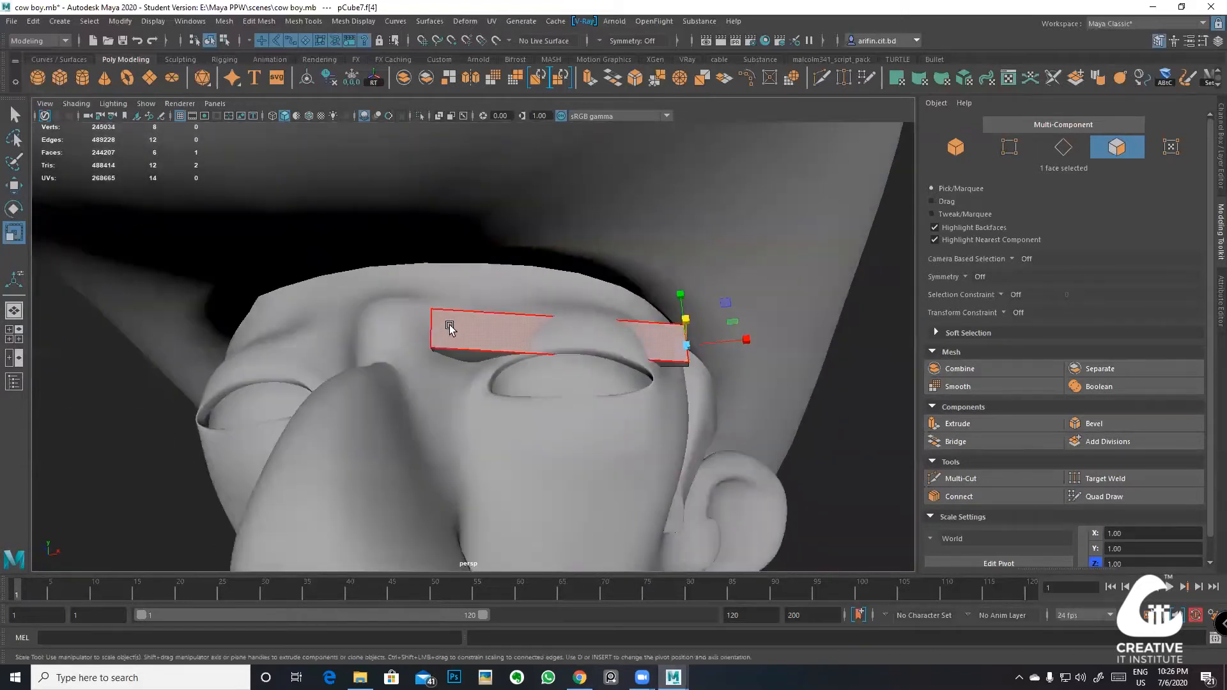
Step: Move, rotate and scale the bar's inner end face vertically so it fits the brow beside the nose
{"action": "left_click", "coordinate": [452, 330]}
{"action": "left_click_drag", "start_coordinate": [410, 283], "coordinate": [487, 397], "text": "shift"}
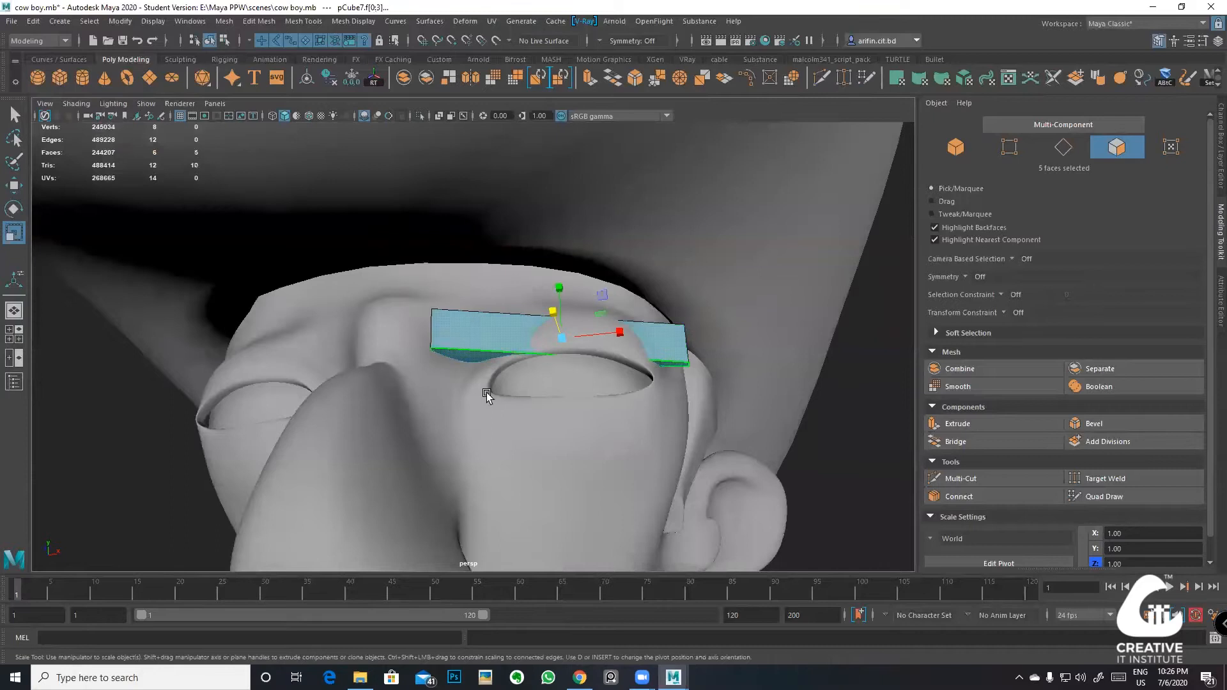
{"action": "left_click_drag", "start_coordinate": [757, 433], "coordinate": [543, 288], "text": "ctrl"}
{"action": "left_click_drag", "start_coordinate": [450, 332], "coordinate": [392, 329], "text": "alt"}
{"action": "key", "text": "w"}
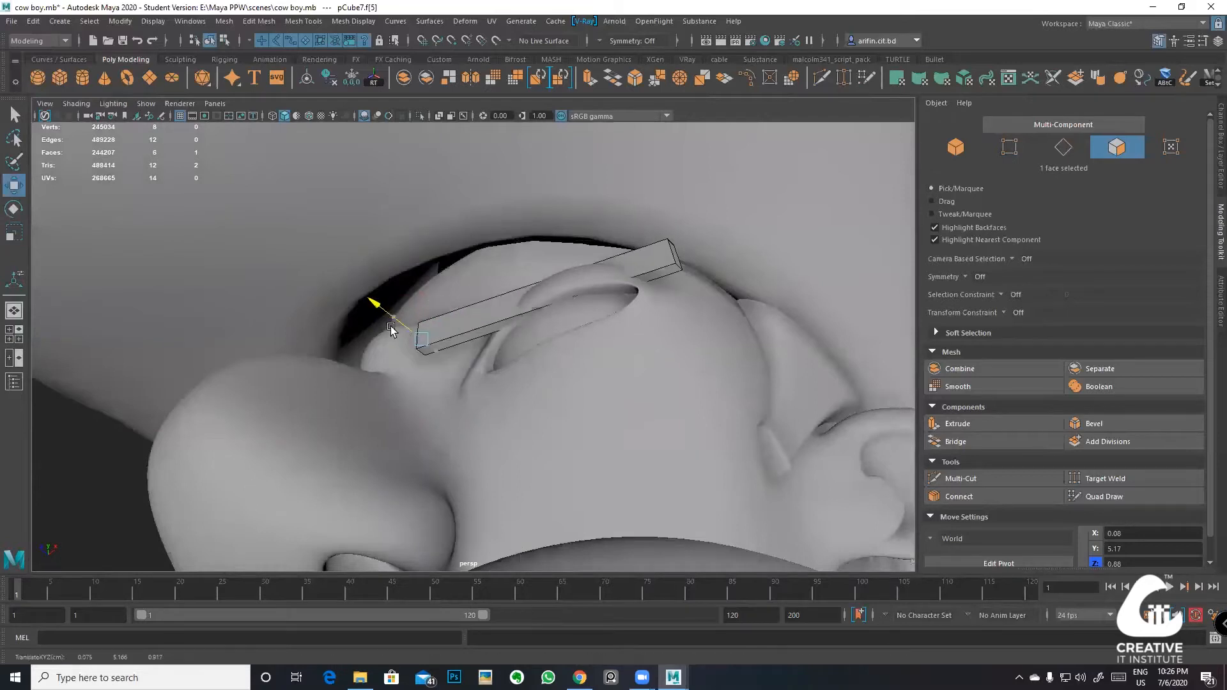
{"action": "key", "text": "e"}
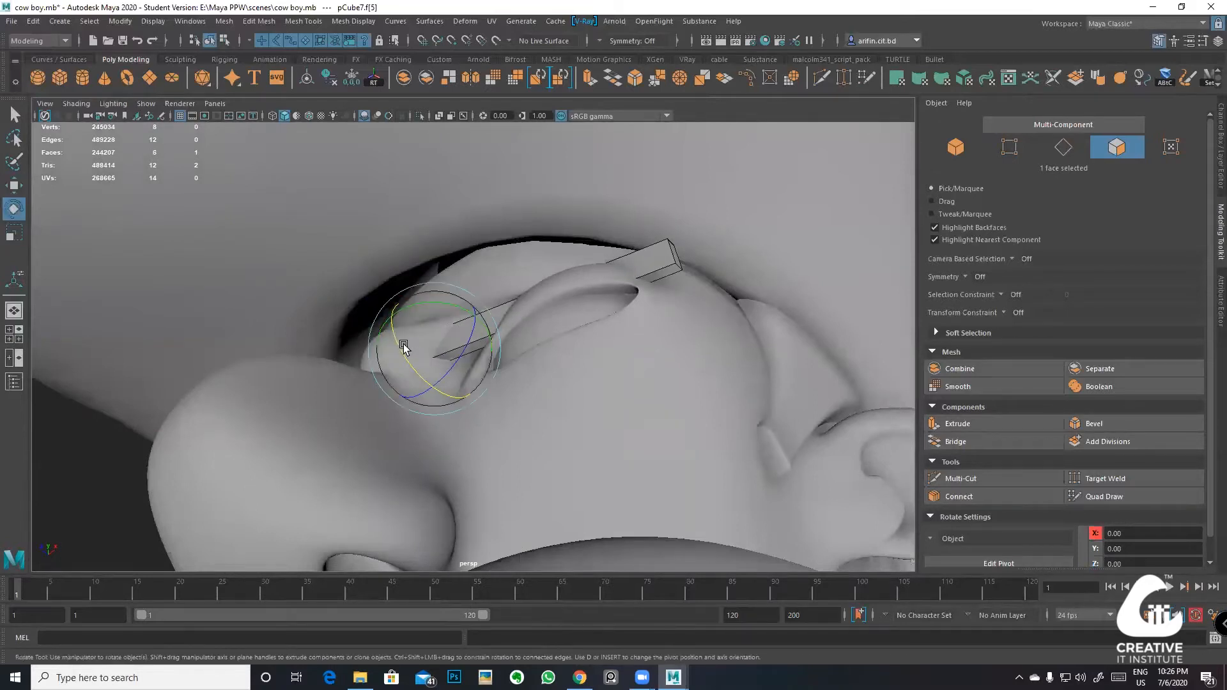
{"action": "left_click_drag", "start_coordinate": [407, 351], "coordinate": [463, 340], "text": "alt"}
{"action": "key", "text": "w"}
{"action": "left_click_drag", "start_coordinate": [463, 340], "coordinate": [422, 353], "text": "alt"}
{"action": "key", "text": "e"}
{"action": "key", "text": "r"}
{"action": "left_click_drag", "start_coordinate": [448, 286], "coordinate": [448, 325]}
{"action": "key", "text": "w"}
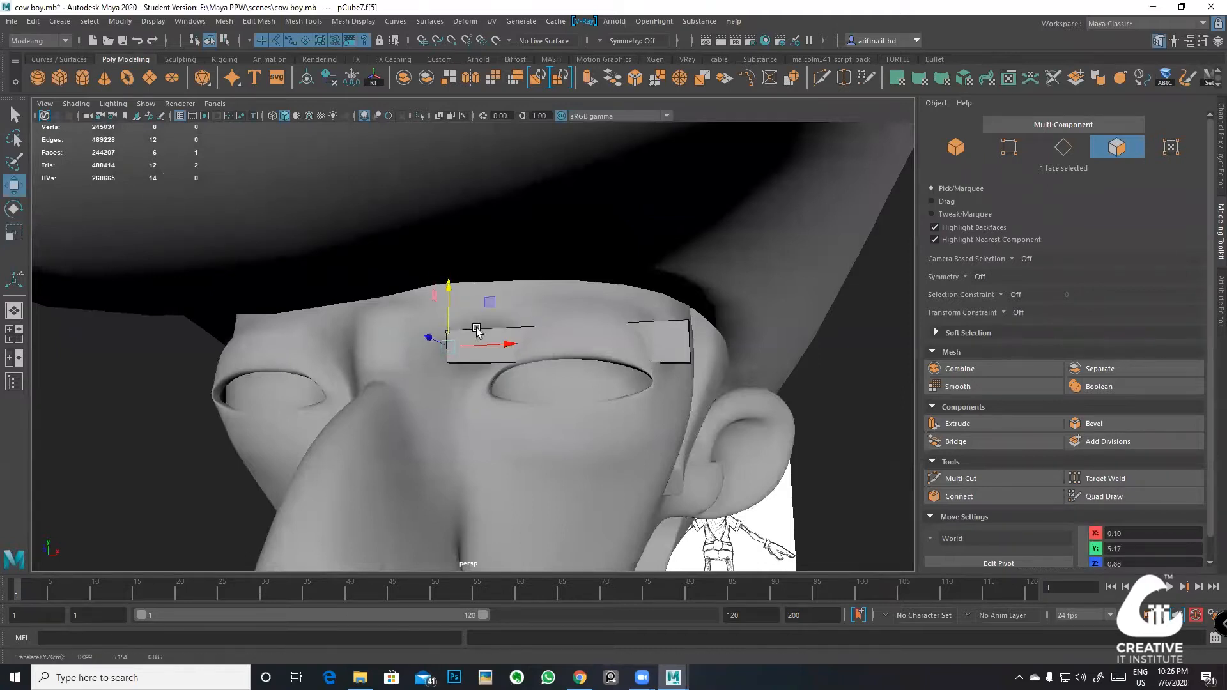
Step: Insert an edge loop across the middle of the eyebrow bar with Multi-Cut
{"action": "middle_click_drag", "start_coordinate": [476, 328], "coordinate": [450, 338], "text": "alt"}
{"action": "key", "text": "ctrl+shift+x"}
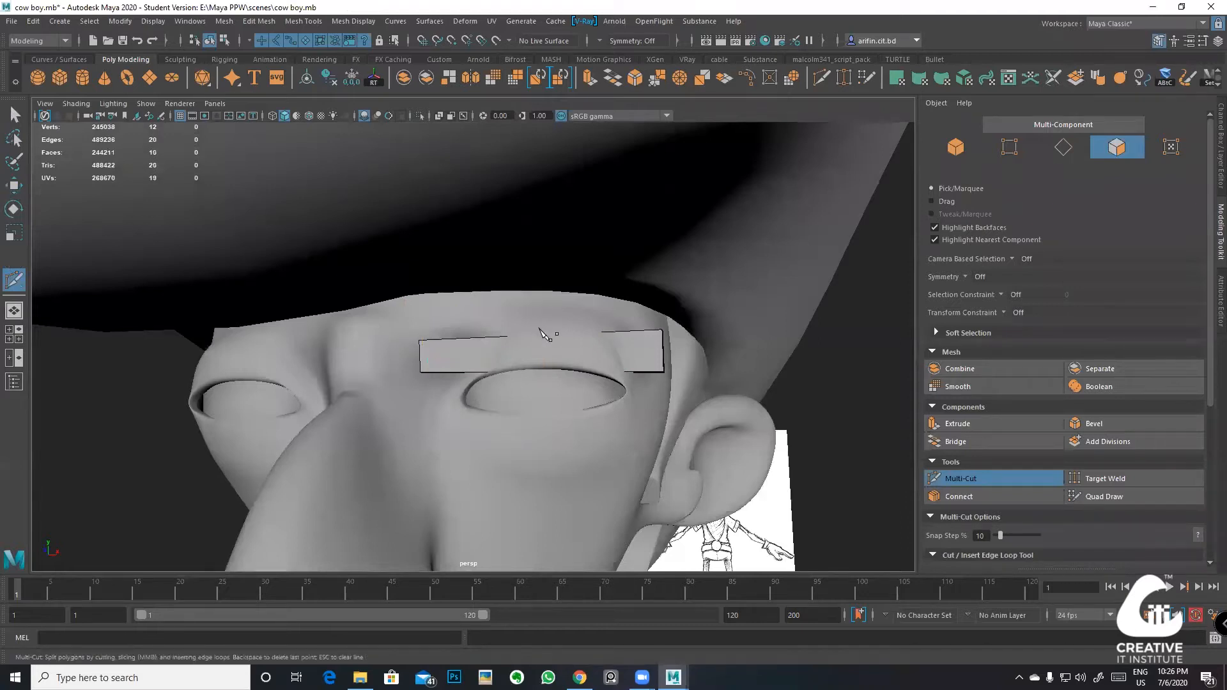
{"action": "left_click", "coordinate": [14, 115]}
Step: Move the eyebrow bar's middle vertices forward and stretch them vertically to form an arch
{"action": "right_click_drag", "start_coordinate": [656, 347], "coordinate": [588, 324]}
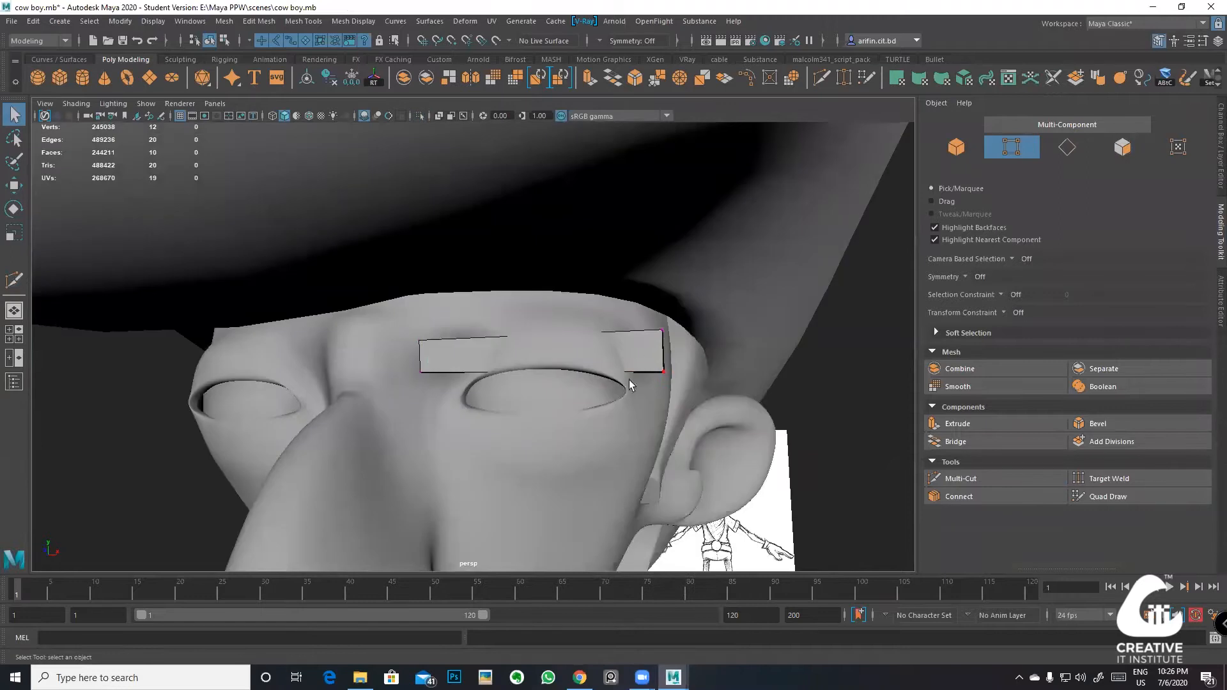
{"action": "left_click_drag", "start_coordinate": [532, 307], "coordinate": [450, 310]}
{"action": "key", "text": "w"}
{"action": "key", "text": "e"}
{"action": "key", "text": "r"}
{"action": "left_click_drag", "start_coordinate": [483, 247], "coordinate": [476, 235]}
{"action": "left_click", "coordinate": [474, 231]}
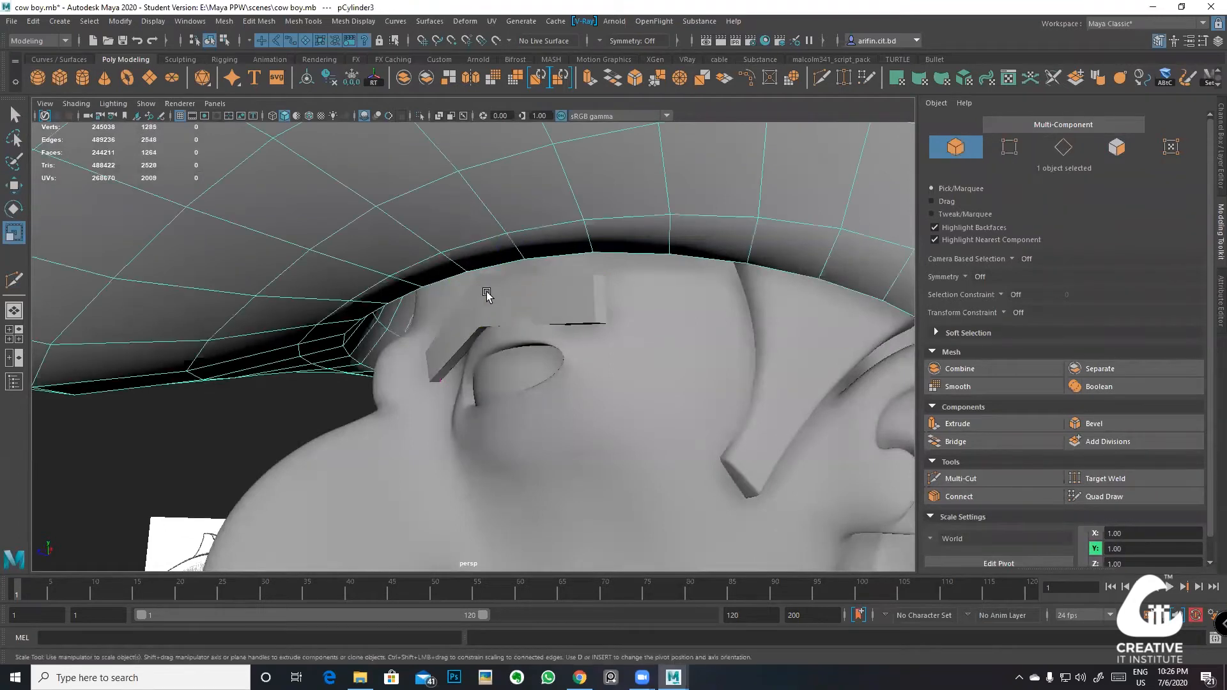
{"action": "key", "text": "ctrl+z"}
{"action": "left_click_drag", "start_coordinate": [481, 278], "coordinate": [479, 264]}
{"action": "left_click_drag", "start_coordinate": [493, 305], "coordinate": [544, 366], "text": "alt"}
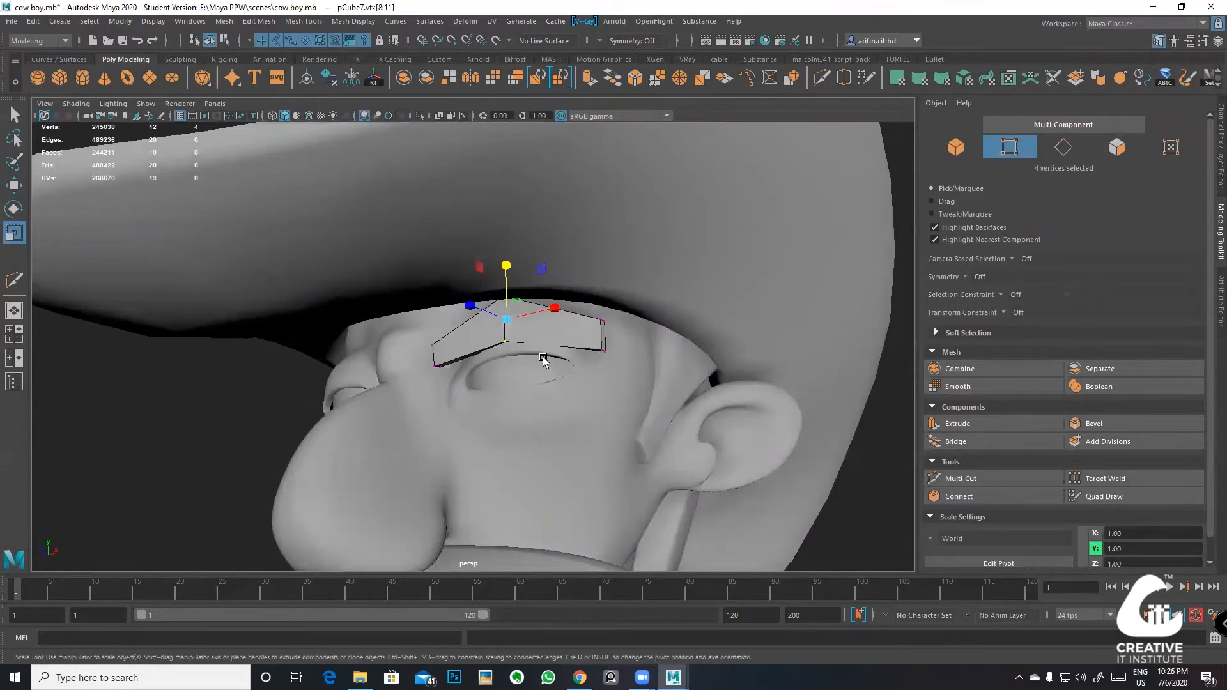
Step: Reposition, scale and rotate the eyebrow's four middle vertices to follow the curve of the forehead
{"action": "left_click_drag", "start_coordinate": [464, 259], "coordinate": [455, 322], "text": "alt"}
{"action": "key", "text": "e"}
{"action": "key", "text": "w"}
{"action": "key", "text": "e"}
{"action": "key", "text": "r"}
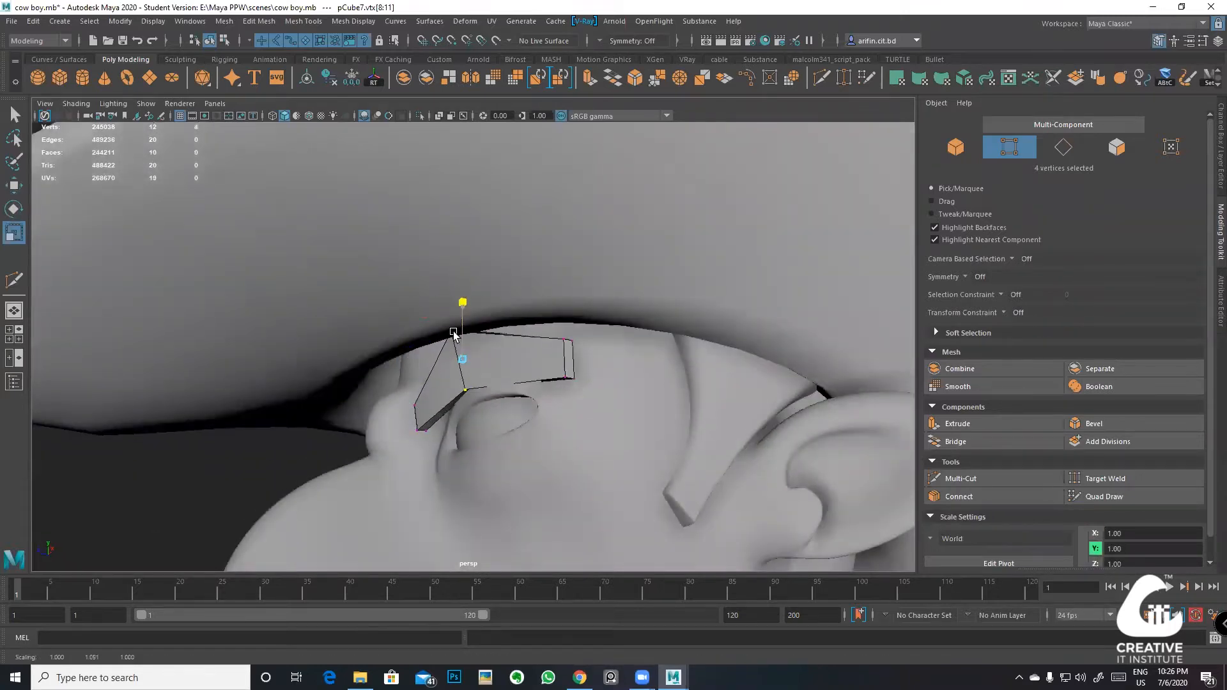
{"action": "key", "text": "w"}
{"action": "key", "text": "e"}
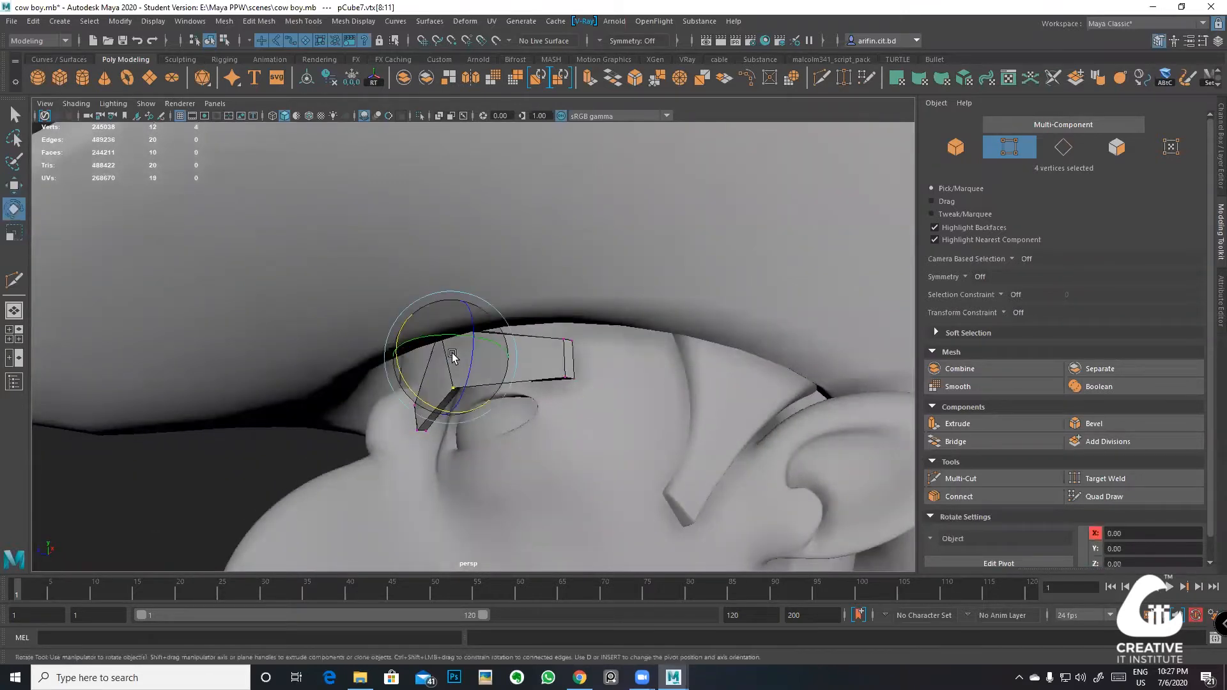
{"action": "left_click_drag", "start_coordinate": [400, 384], "coordinate": [572, 400], "text": "alt"}
{"action": "right_click_drag", "start_coordinate": [569, 395], "coordinate": [487, 414], "text": "alt"}
Step: Raise the eyebrow's upper outer vertices up and outward in the front view to form a pointed tip
{"action": "key", "text": "space"}
{"action": "key", "text": "space"}
{"action": "middle_click_drag", "start_coordinate": [579, 398], "coordinate": [466, 400], "text": "alt"}
{"action": "scroll", "coordinate": [466, 401], "scroll_direction": "up", "scroll_amount": 1}
{"action": "left_click_drag", "start_coordinate": [500, 393], "coordinate": [423, 321]}
{"action": "key", "text": "w"}
{"action": "left_click_drag", "start_coordinate": [506, 371], "coordinate": [563, 282]}
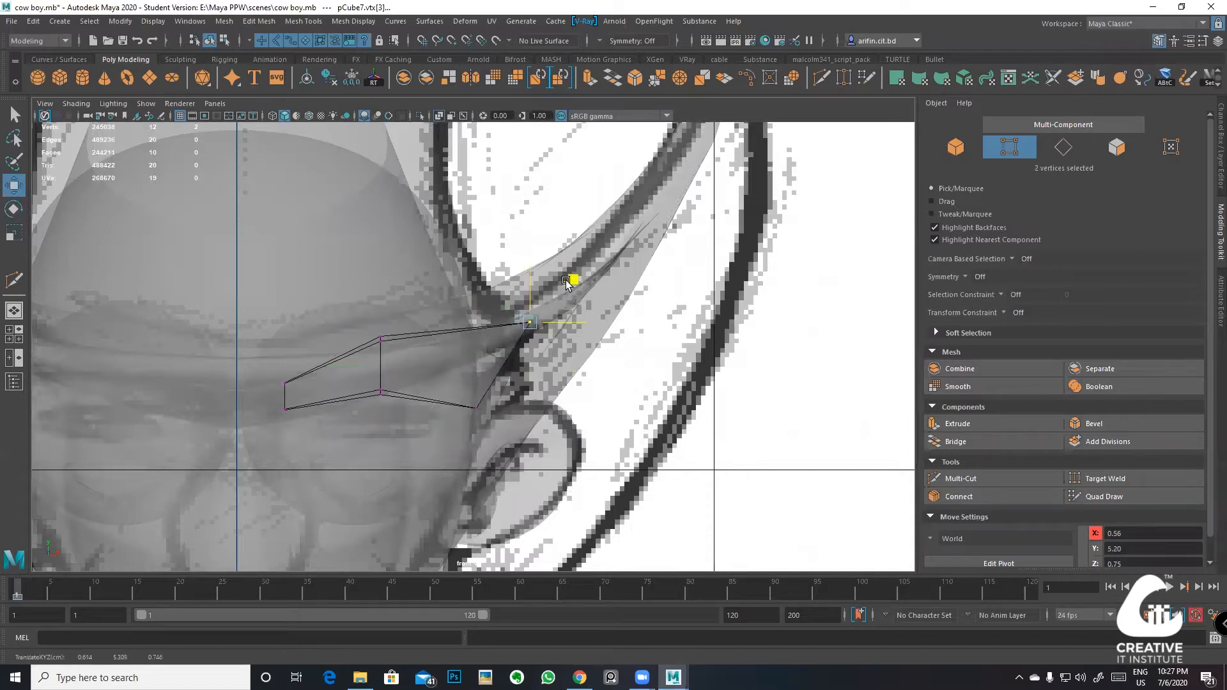
Step: Adjust the heights of the eyebrow's middle vertices and shift the inner end vertices sideways into a slant
{"action": "left_click_drag", "start_coordinate": [409, 363], "coordinate": [374, 333]}
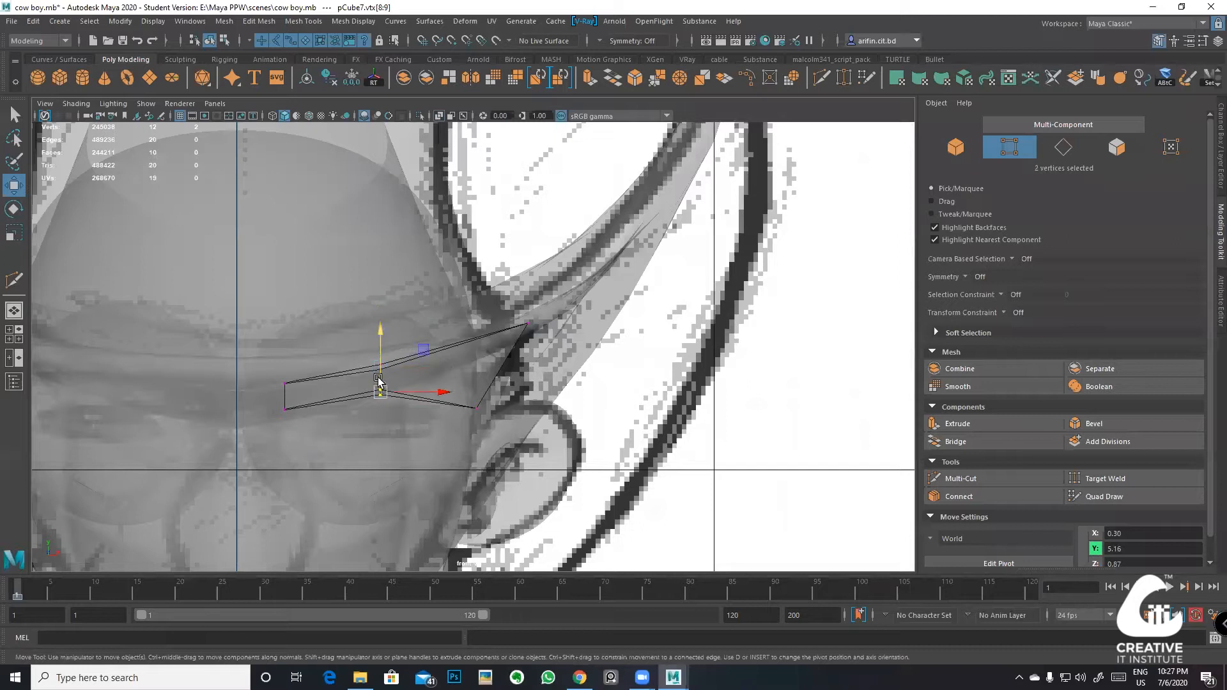
{"action": "left_click_drag", "start_coordinate": [337, 419], "coordinate": [299, 387]}
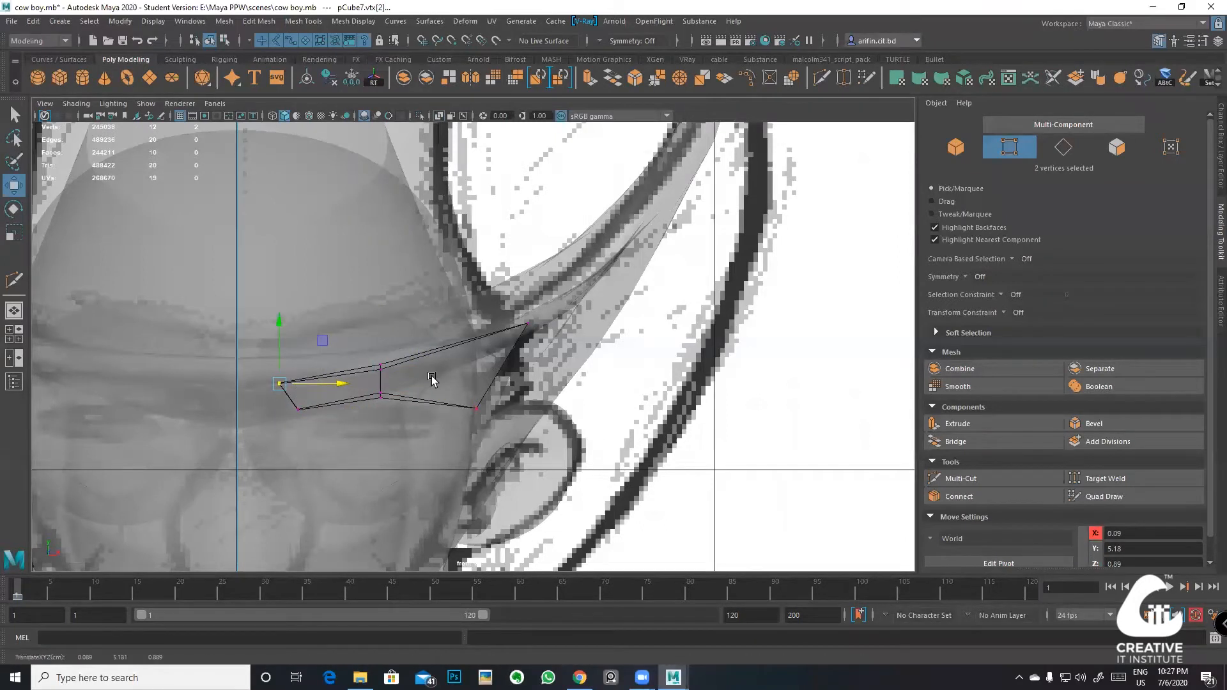
{"action": "left_click_drag", "start_coordinate": [381, 350], "coordinate": [380, 346]}
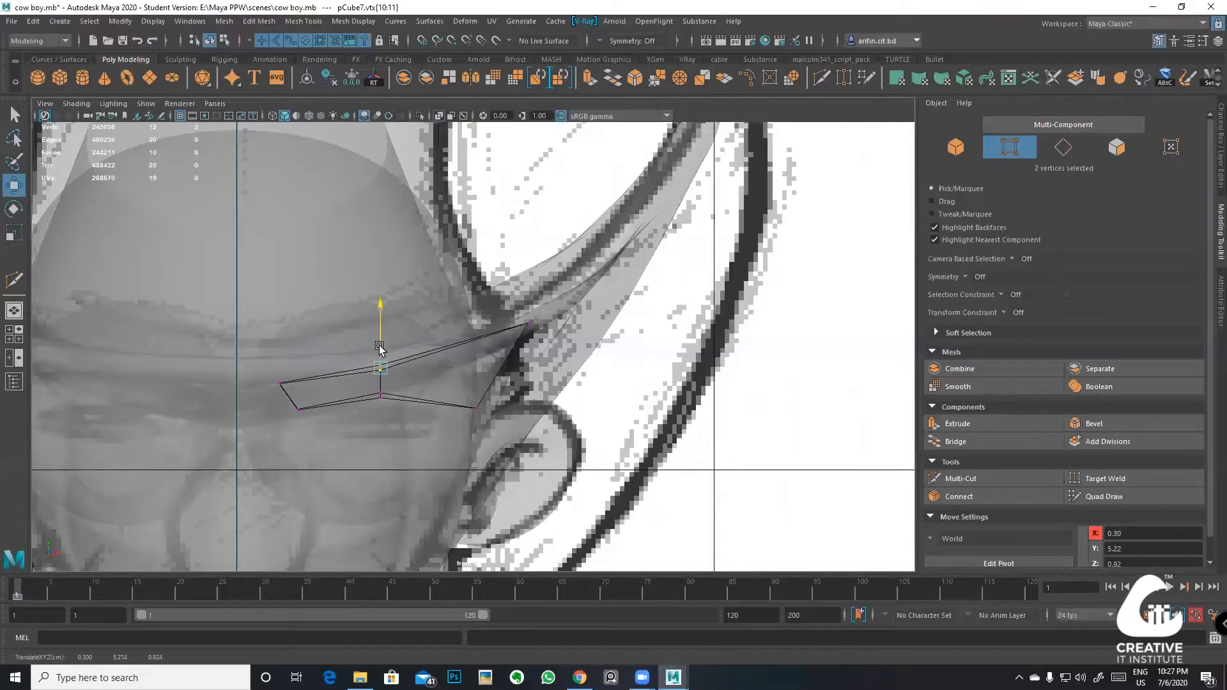
Step: Move the eyebrow's inner end vertices in the perspective view to sit against the brow beside the nose
{"action": "key", "text": "space"}
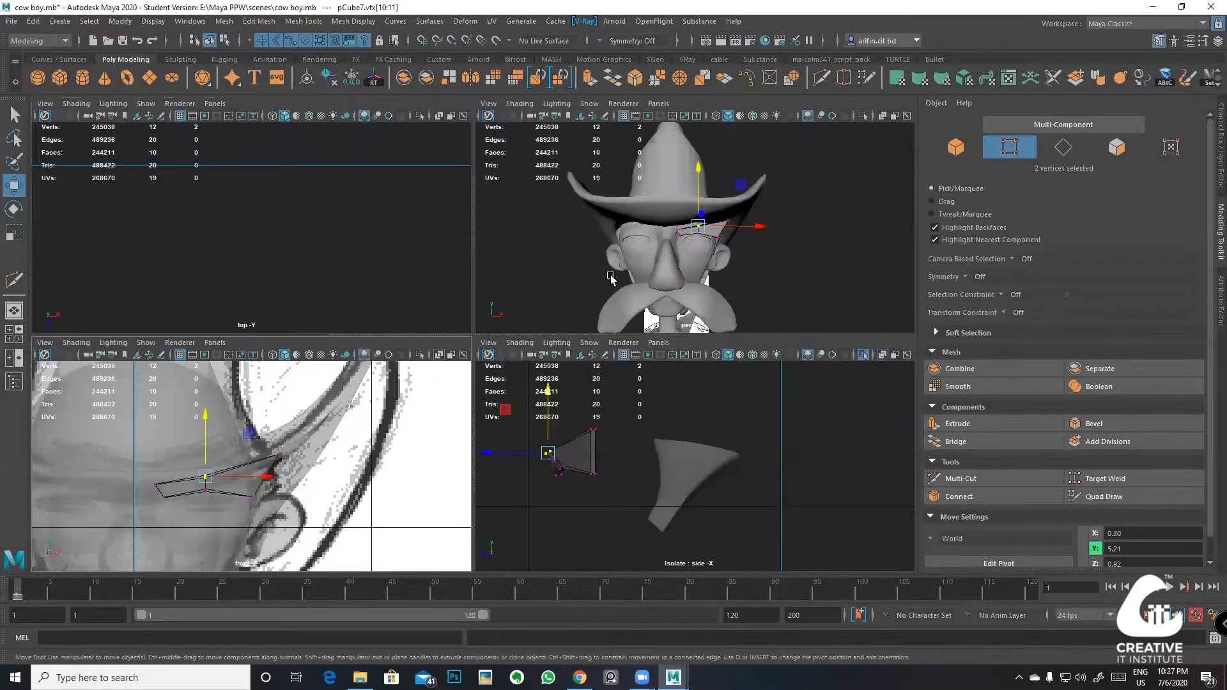
{"action": "key", "text": "space"}
{"action": "left_click_drag", "start_coordinate": [649, 247], "coordinate": [561, 218], "text": "alt"}
{"action": "scroll", "coordinate": [477, 334], "scroll_direction": "up", "scroll_amount": 3}
{"action": "left_click_drag", "start_coordinate": [476, 334], "coordinate": [496, 315], "text": "alt"}
{"action": "scroll", "coordinate": [496, 315], "scroll_direction": "up", "scroll_amount": 2}
{"action": "left_click_drag", "start_coordinate": [387, 330], "coordinate": [394, 337], "text": "alt"}
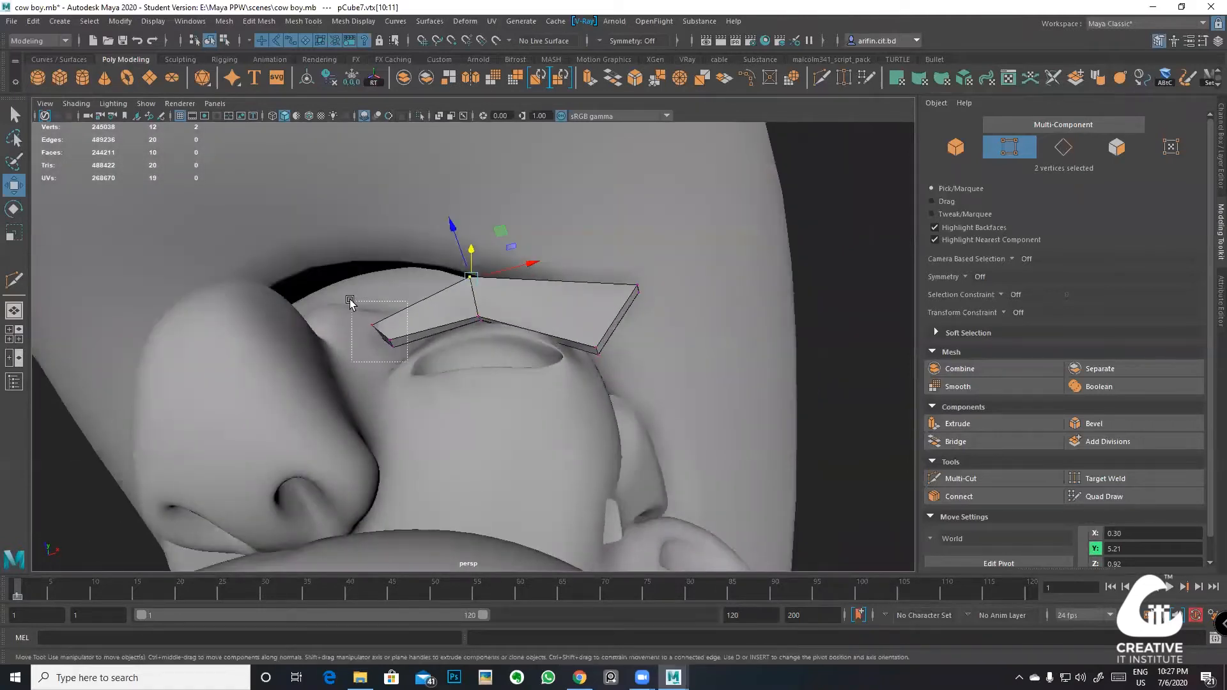
{"action": "left_click_drag", "start_coordinate": [351, 301], "coordinate": [409, 354]}
{"action": "left_click_drag", "start_coordinate": [409, 354], "coordinate": [427, 361], "text": "alt"}
{"action": "left_click_drag", "start_coordinate": [390, 307], "coordinate": [332, 323]}
{"action": "left_click_drag", "start_coordinate": [376, 368], "coordinate": [465, 392]}
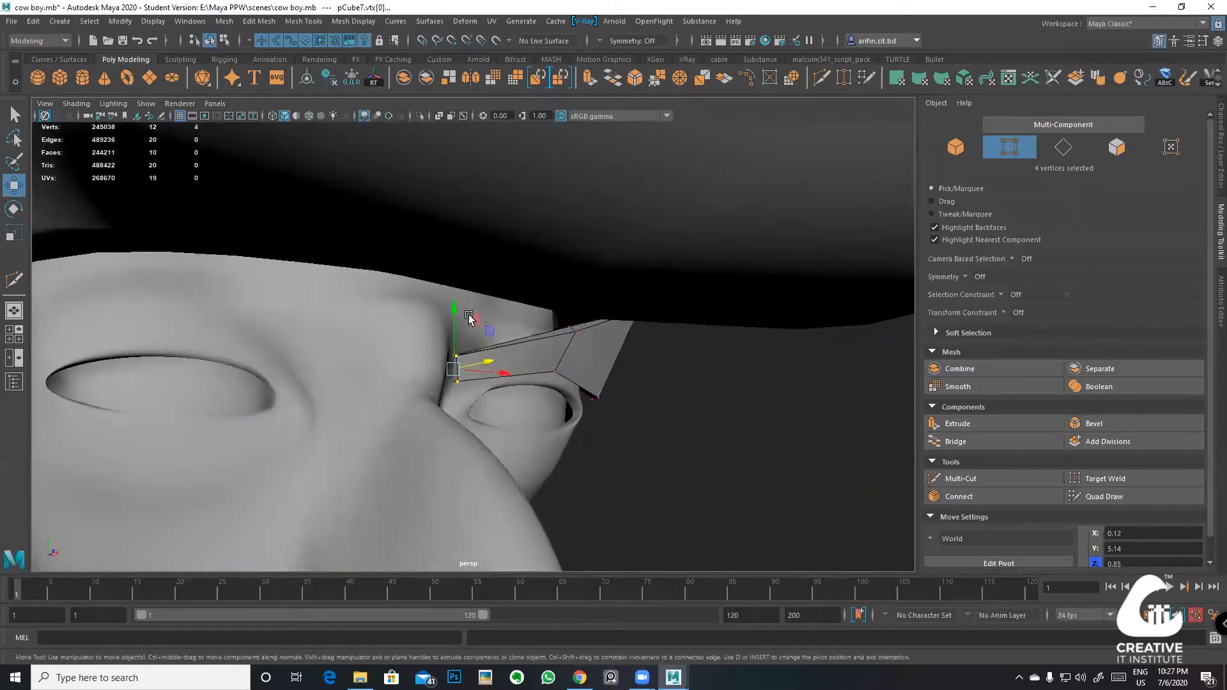
{"action": "left_click_drag", "start_coordinate": [434, 365], "coordinate": [475, 350]}
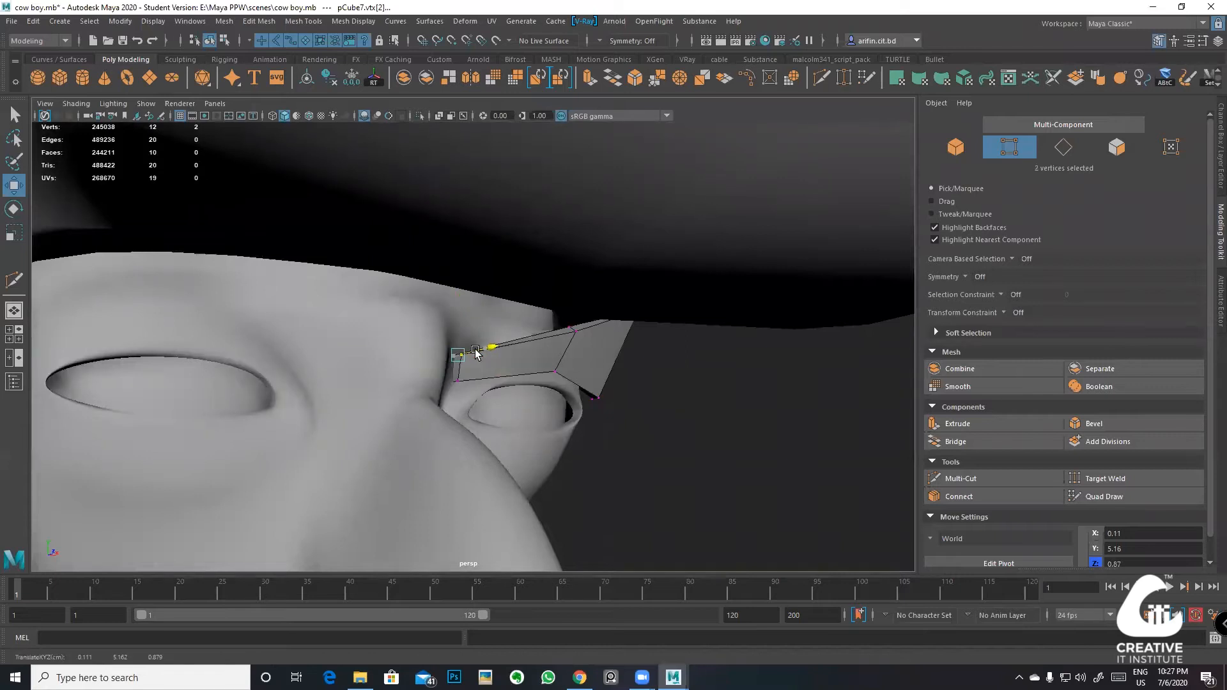
Step: Preview the eyebrow smoothed, return to the unsmoothed mesh, and insert a lengthwise edge loop near its upper edge with Multi-Cut
{"action": "left_click_drag", "start_coordinate": [452, 391], "coordinate": [528, 354], "text": "alt"}
{"action": "key", "text": "3"}
{"action": "key", "text": "1"}
{"action": "left_click_drag", "start_coordinate": [575, 315], "coordinate": [718, 152], "text": "alt"}
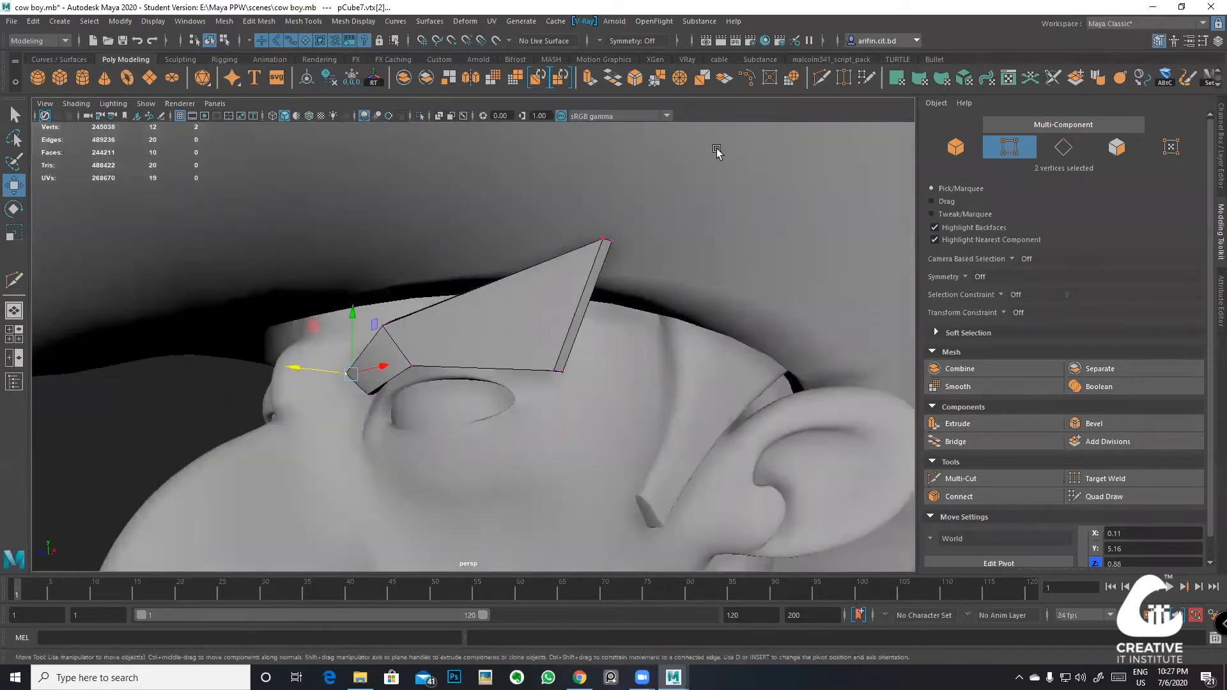
{"action": "left_click", "coordinate": [822, 78]}
{"action": "left_click_drag", "start_coordinate": [553, 274], "coordinate": [567, 260], "text": "alt"}
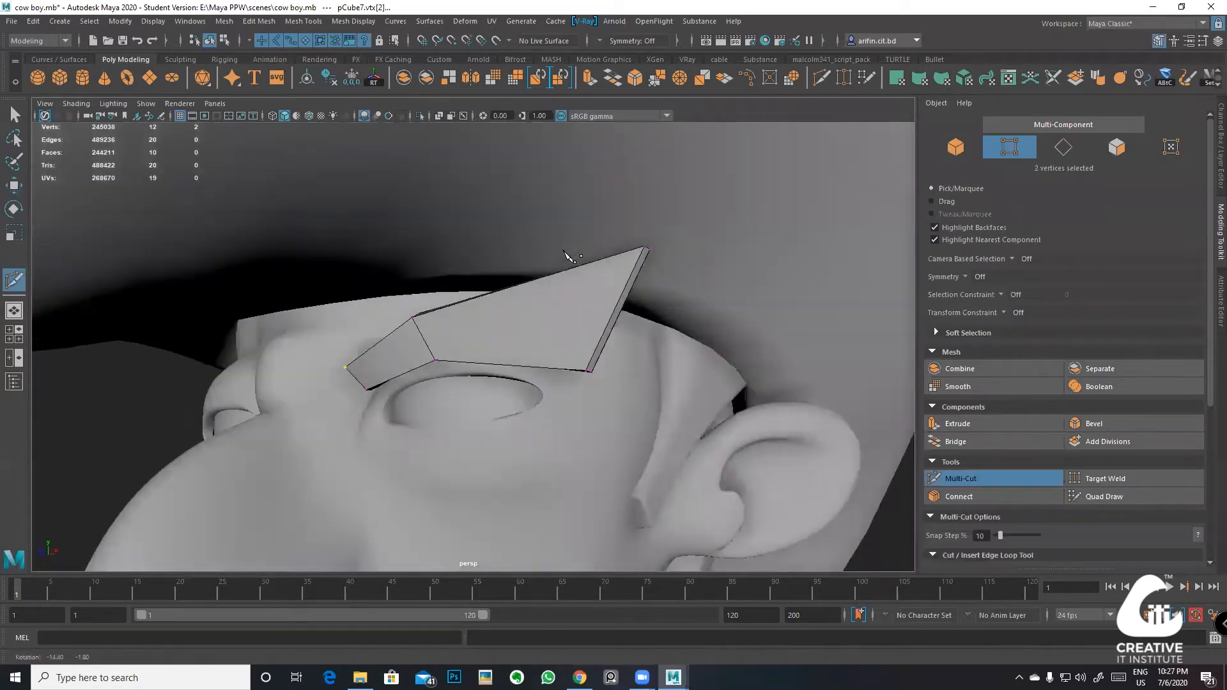
{"action": "left_click", "coordinate": [14, 114]}
{"action": "left_click_drag", "start_coordinate": [582, 312], "coordinate": [561, 314], "text": "alt"}
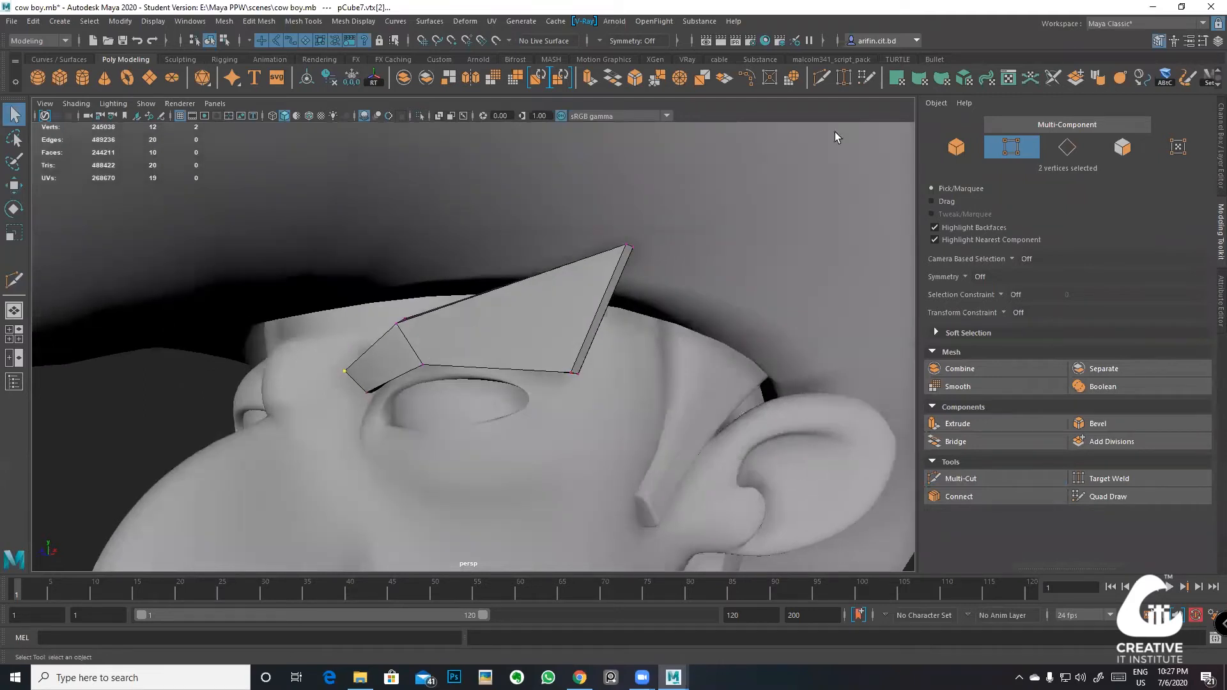
{"action": "left_click", "coordinate": [822, 79]}
{"action": "key", "text": "Return"}
{"action": "left_click", "coordinate": [14, 115]}
Step: Extrude the lower face of the eyebrow's outer end and pull it outward toward the temple
{"action": "left_click_drag", "start_coordinate": [376, 269], "coordinate": [469, 315], "text": "alt"}
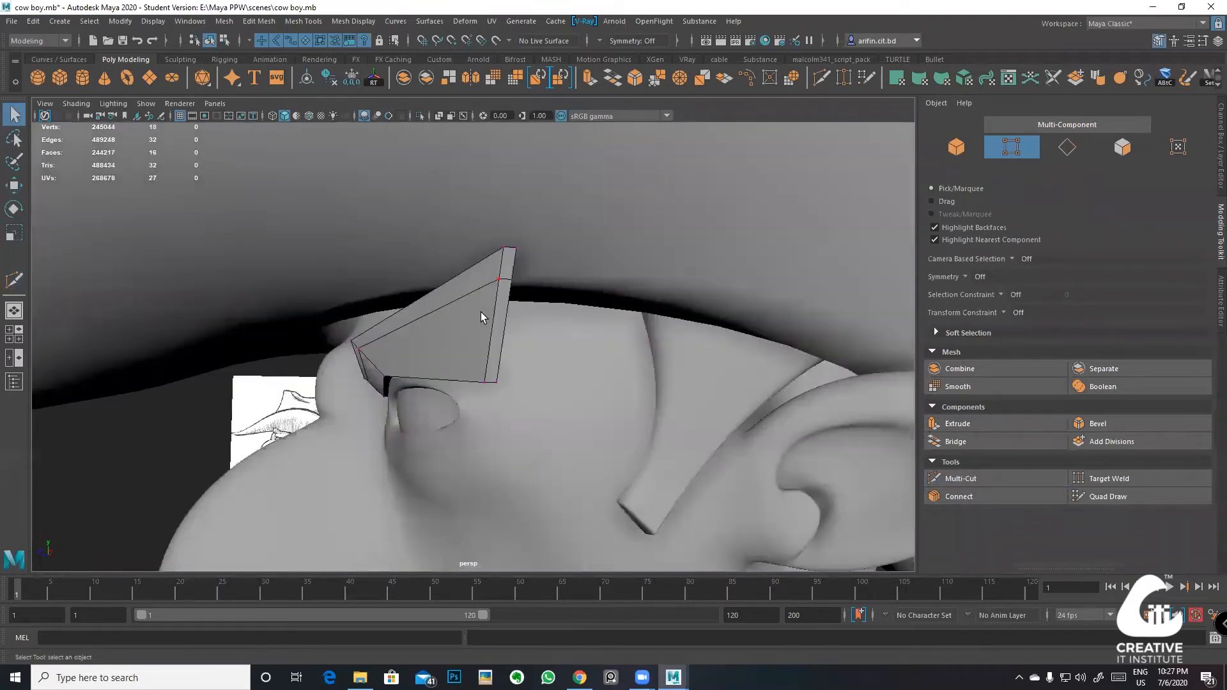
{"action": "right_click_drag", "start_coordinate": [502, 312], "coordinate": [519, 342]}
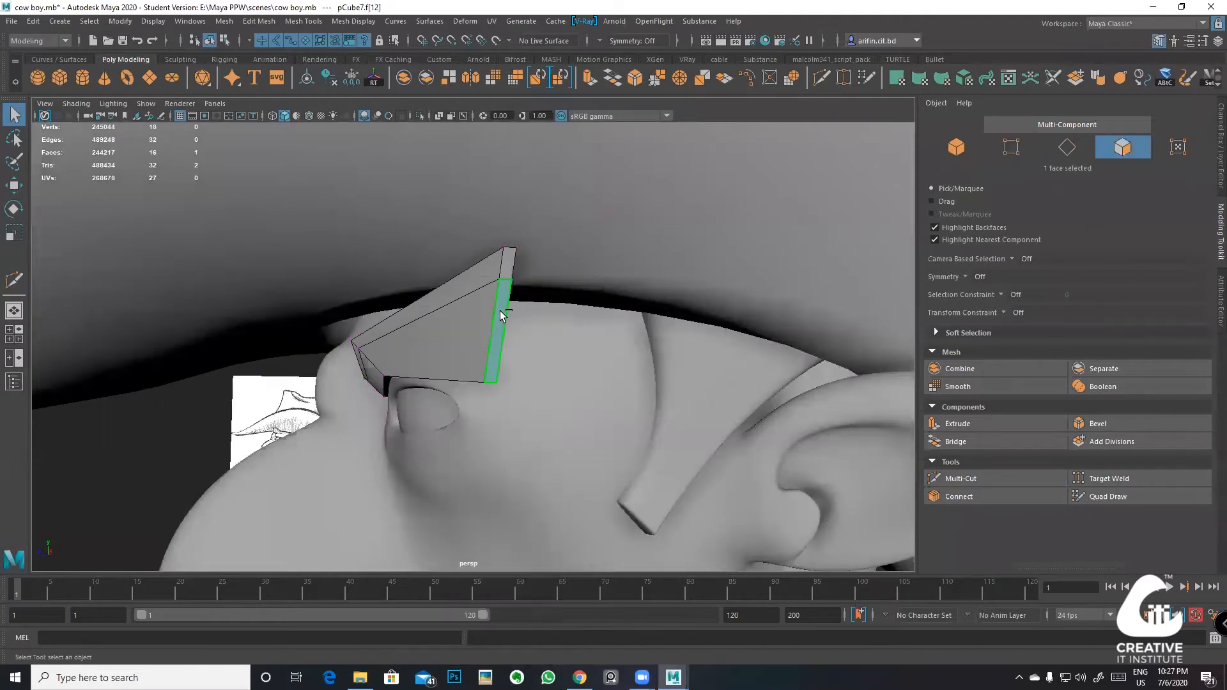
{"action": "key", "text": "ctrl+e"}
{"action": "left_click_drag", "start_coordinate": [500, 311], "coordinate": [495, 351], "text": "alt"}
{"action": "key", "text": "w"}
{"action": "left_click_drag", "start_coordinate": [607, 321], "coordinate": [467, 326], "text": "alt"}
{"action": "left_click_drag", "start_coordinate": [364, 341], "coordinate": [473, 310]}
Step: Reposition the vertices of the extruded outer end so it follows the side of the forehead
{"action": "right_click_drag", "start_coordinate": [525, 322], "coordinate": [436, 324]}
{"action": "left_click_drag", "start_coordinate": [550, 351], "coordinate": [544, 316]}
{"action": "left_click_drag", "start_coordinate": [474, 273], "coordinate": [402, 369]}
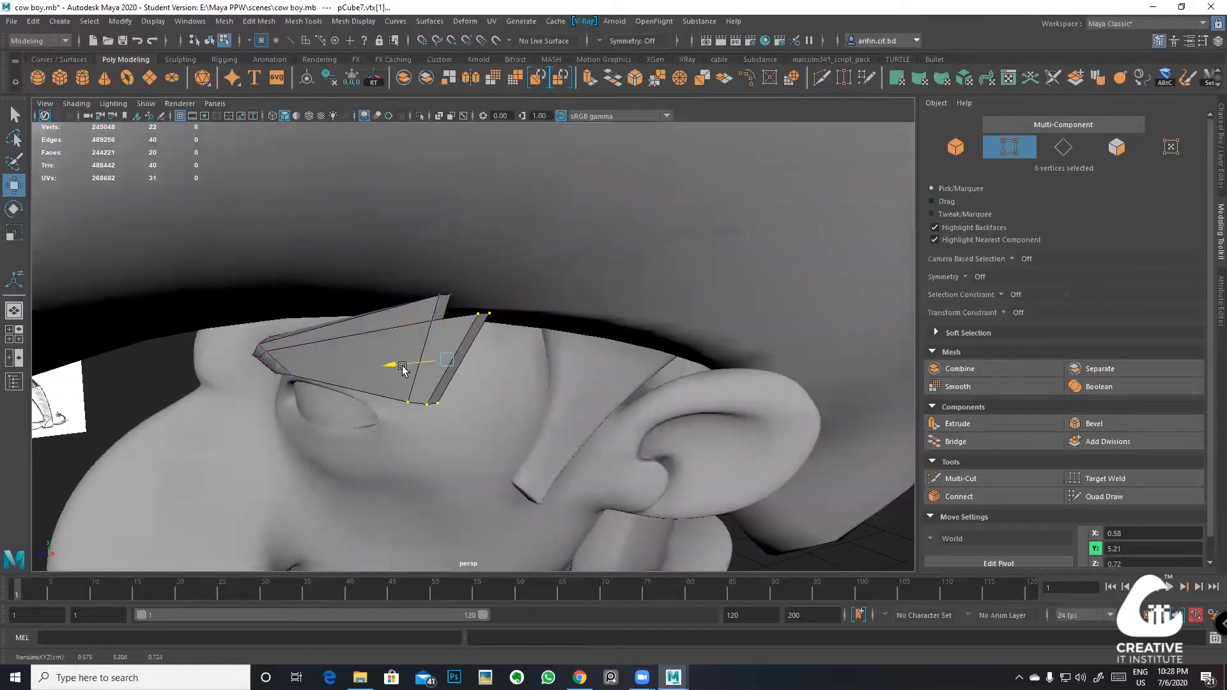
{"action": "left_click", "coordinate": [426, 405]}
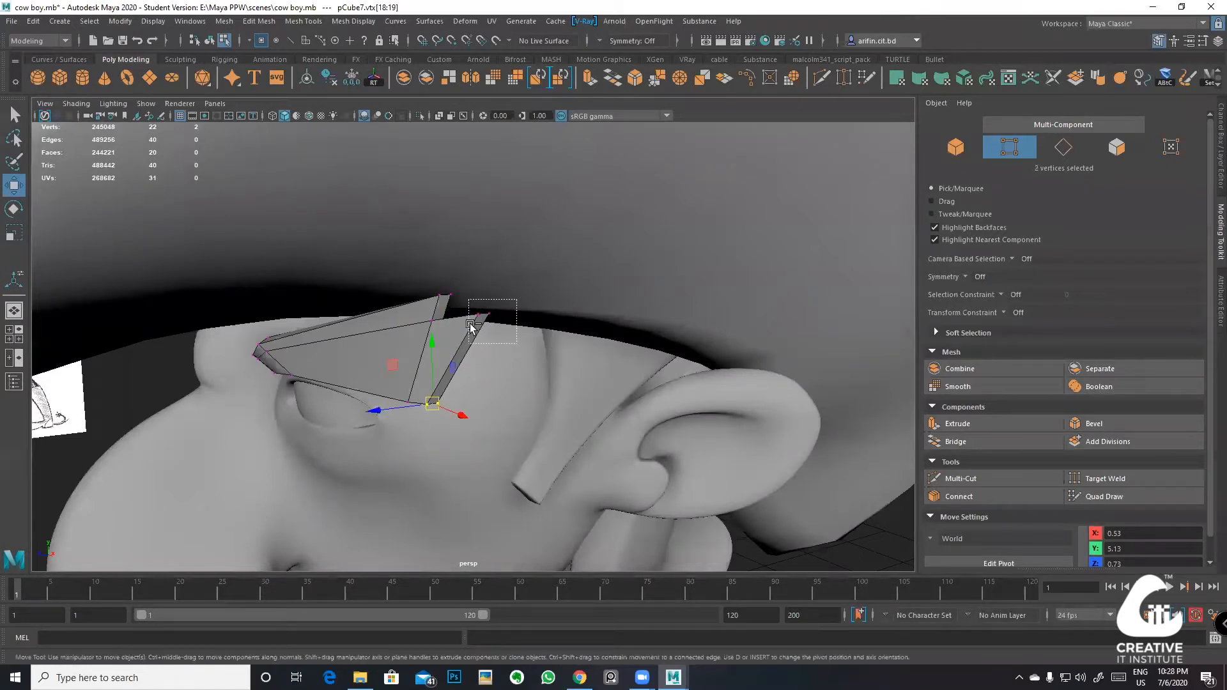
{"action": "left_click_drag", "start_coordinate": [499, 325], "coordinate": [463, 291], "text": "shift"}
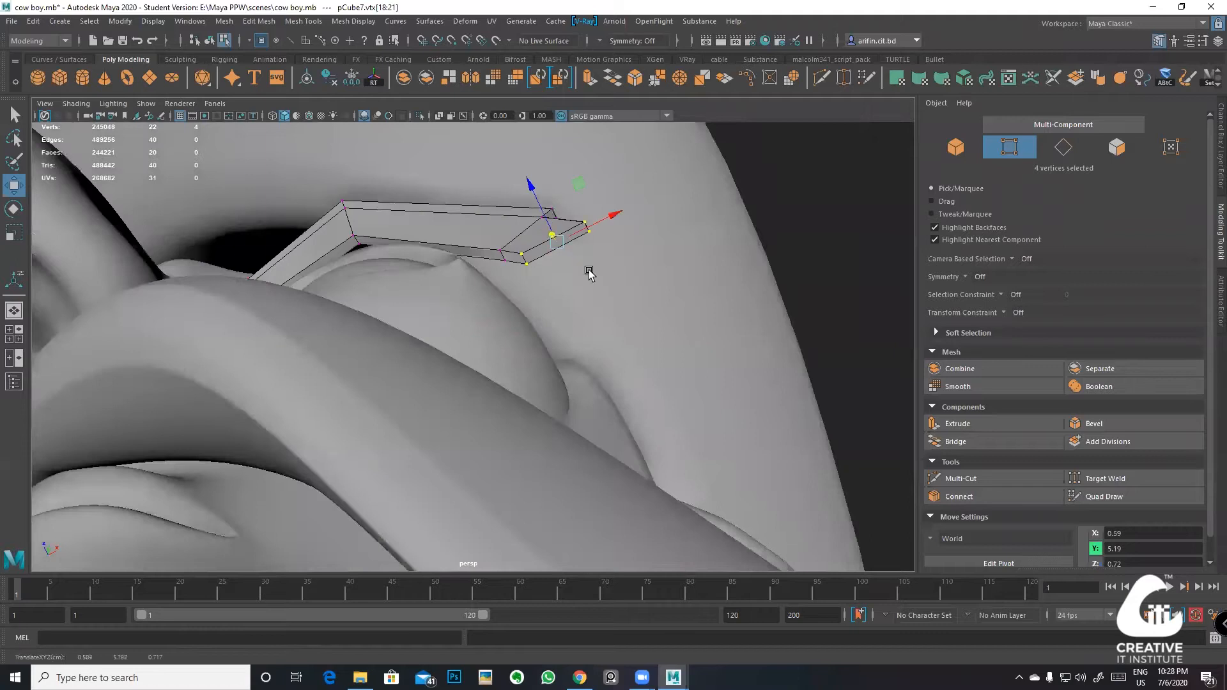
Step: Insert a crosswise edge loop midway along the eyebrow's outer section with Multi-Cut
{"action": "left_click_drag", "start_coordinate": [633, 296], "coordinate": [481, 159]}
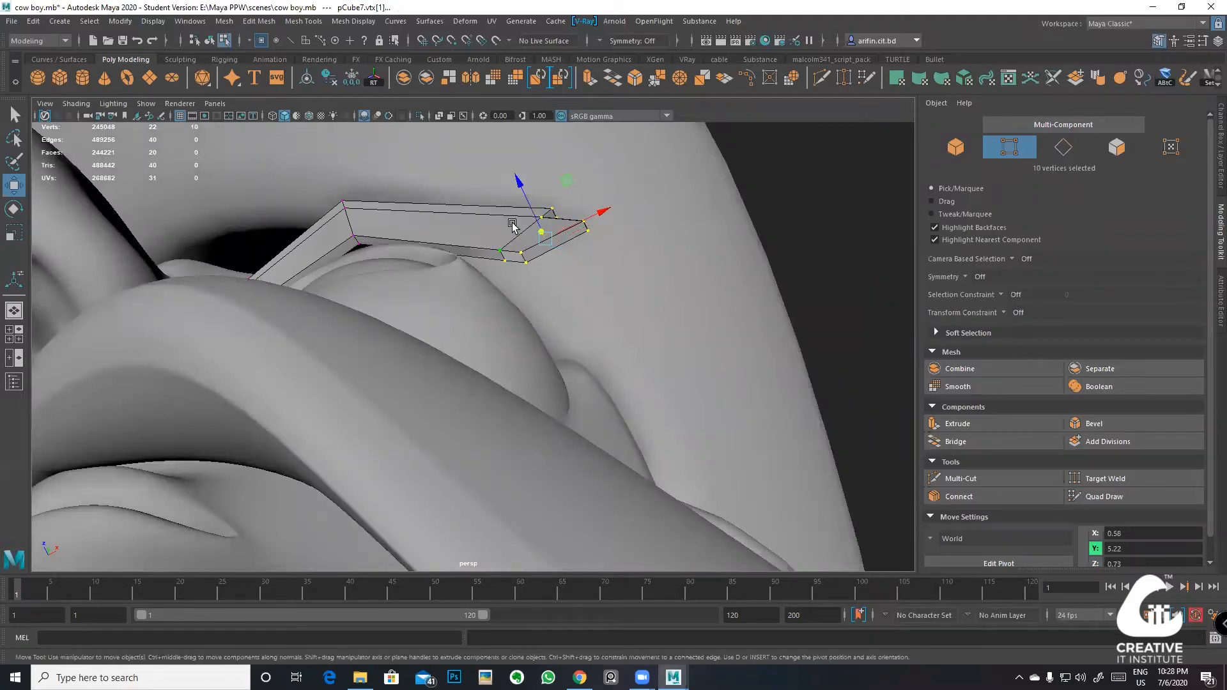
{"action": "left_click", "coordinate": [822, 78]}
{"action": "left_click", "coordinate": [450, 221], "text": "ctrl"}
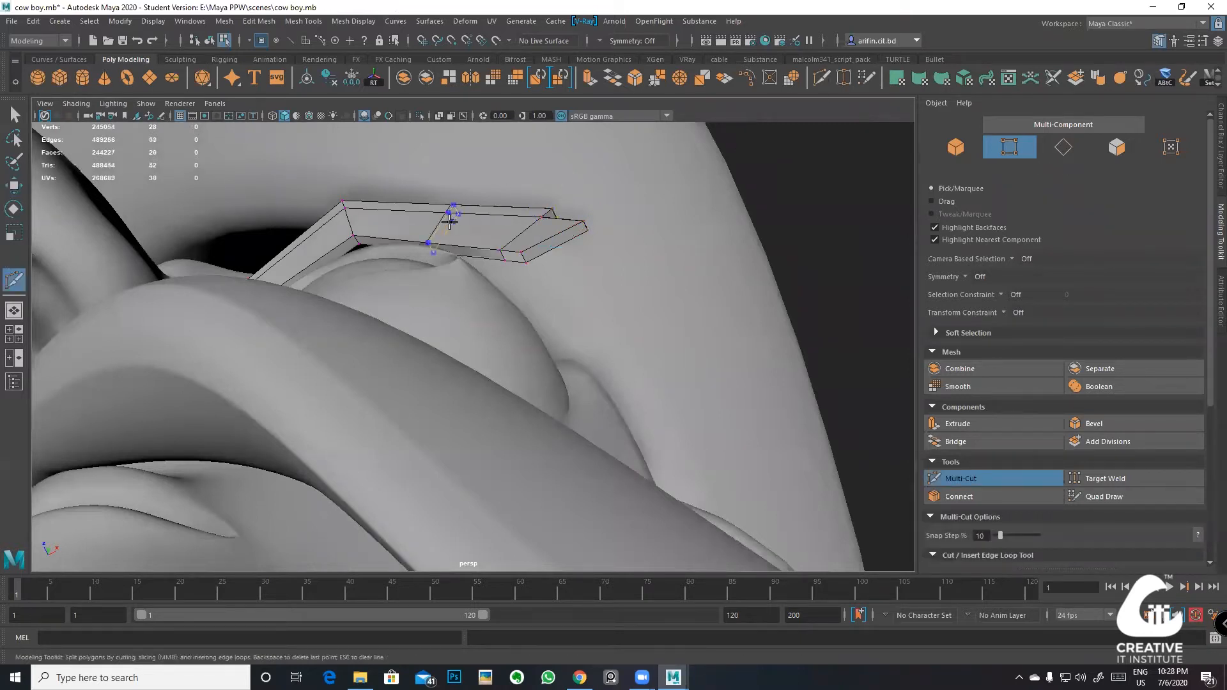
{"action": "left_click", "coordinate": [14, 114]}
Step: Reposition the vertices of the new crosswise loop and the neighbouring inner loop so the eyebrow curves around the brow
{"action": "middle_click_drag", "start_coordinate": [444, 230], "coordinate": [534, 277], "text": "alt"}
{"action": "left_click_drag", "start_coordinate": [546, 300], "coordinate": [497, 233]}
{"action": "key", "text": "w"}
{"action": "middle_click_drag", "start_coordinate": [455, 257], "coordinate": [514, 312], "text": "alt"}
{"action": "left_click_drag", "start_coordinate": [441, 220], "coordinate": [467, 255]}
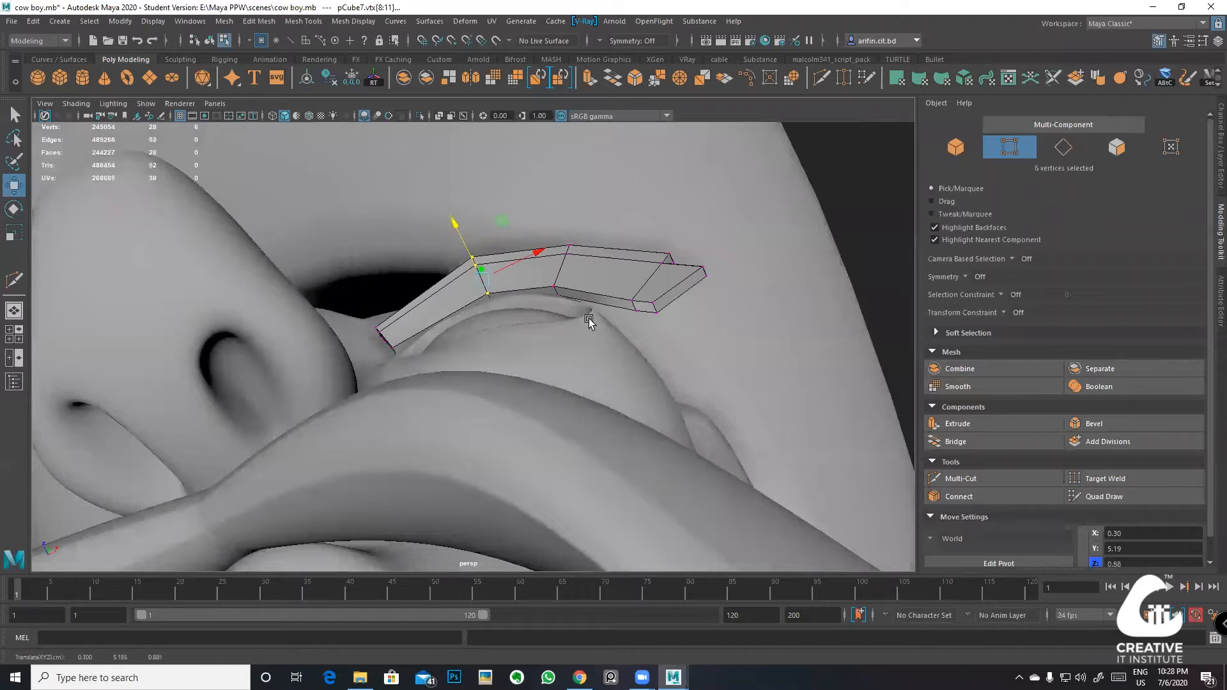
{"action": "left_click_drag", "start_coordinate": [571, 306], "coordinate": [612, 314], "text": "alt"}
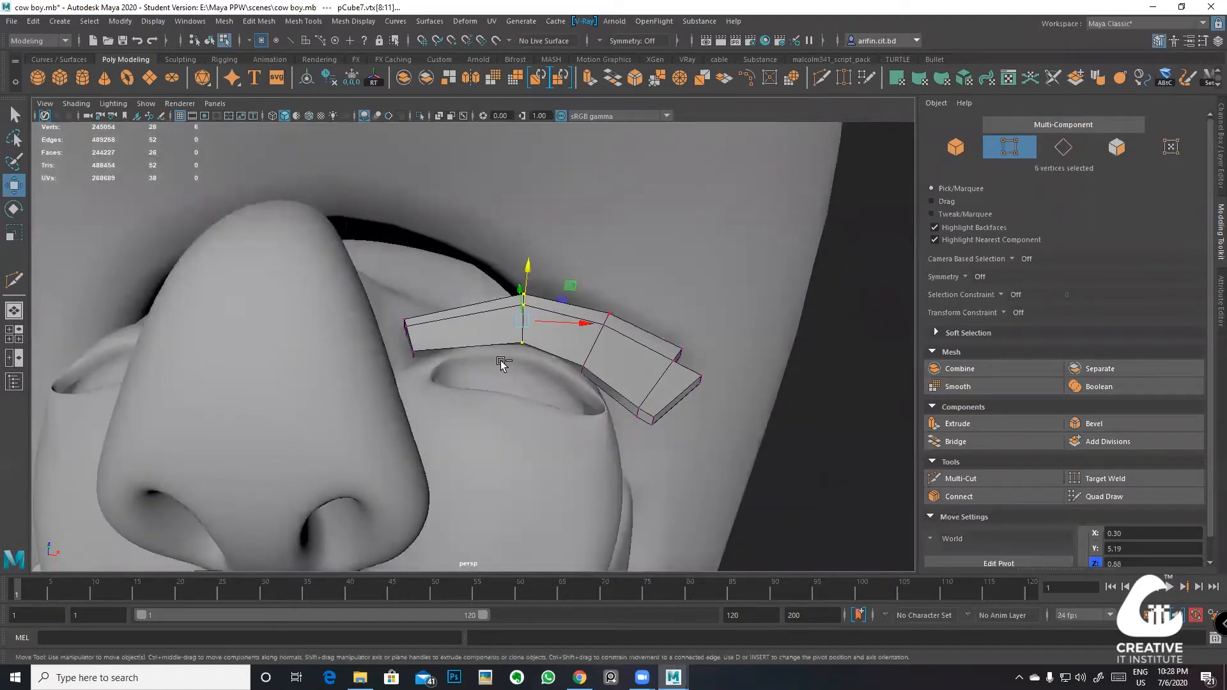
Step: Insert a crosswise edge loop in the eyebrow's inner section with Multi-Cut and move its vertices to follow the brow
{"action": "key", "text": "ctrl+shift+x"}
{"action": "left_click", "coordinate": [468, 345], "text": "ctrl"}
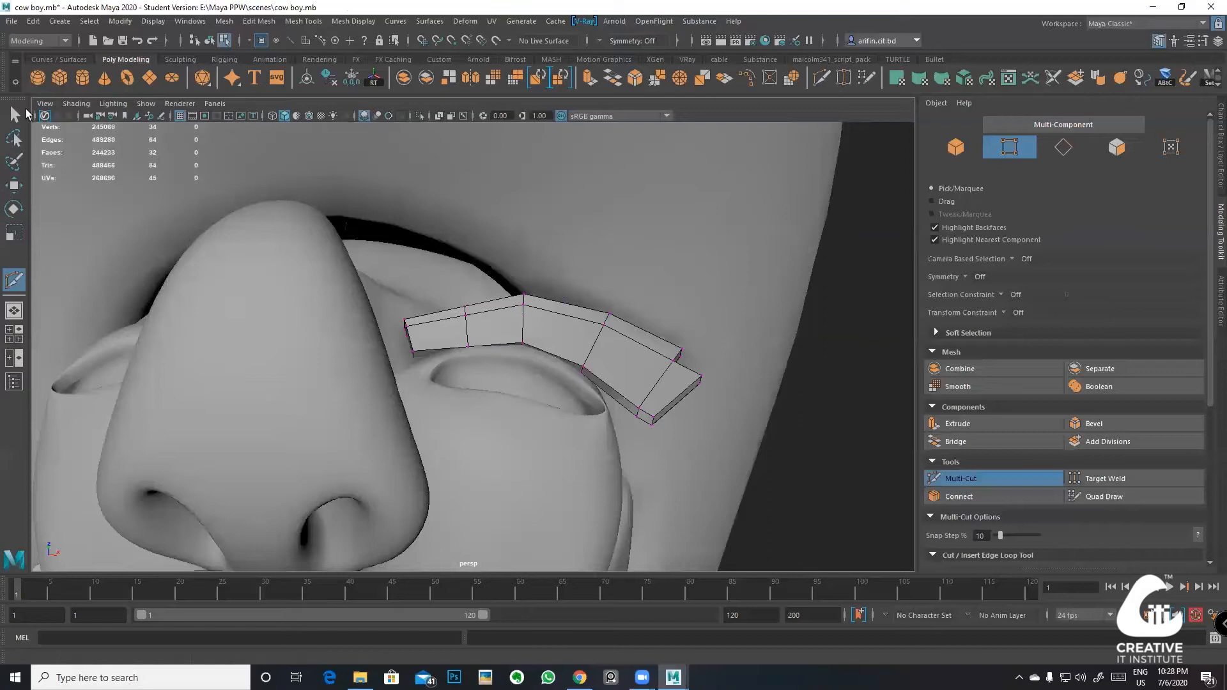
{"action": "left_click", "coordinate": [16, 114]}
{"action": "left_click_drag", "start_coordinate": [471, 307], "coordinate": [491, 320], "text": "alt"}
{"action": "key", "text": "w"}
{"action": "left_click_drag", "start_coordinate": [453, 268], "coordinate": [320, 352], "text": "alt"}
{"action": "left_click_drag", "start_coordinate": [425, 374], "coordinate": [555, 409], "text": "alt"}
Step: Preview the eyebrow smoothed in object mode and examine its shape against the whole head
{"action": "key", "text": "3"}
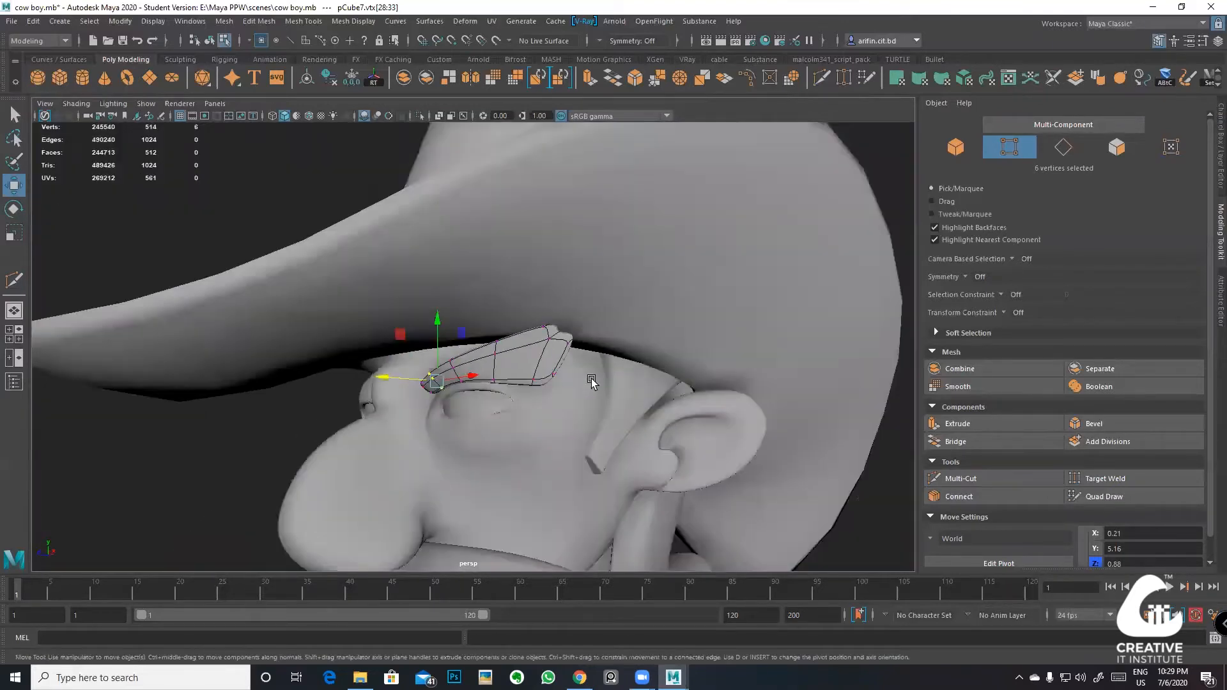
{"action": "scroll", "coordinate": [592, 382], "scroll_direction": "down", "scroll_amount": 5}
{"action": "right_click_drag", "start_coordinate": [576, 331], "coordinate": [638, 307]}
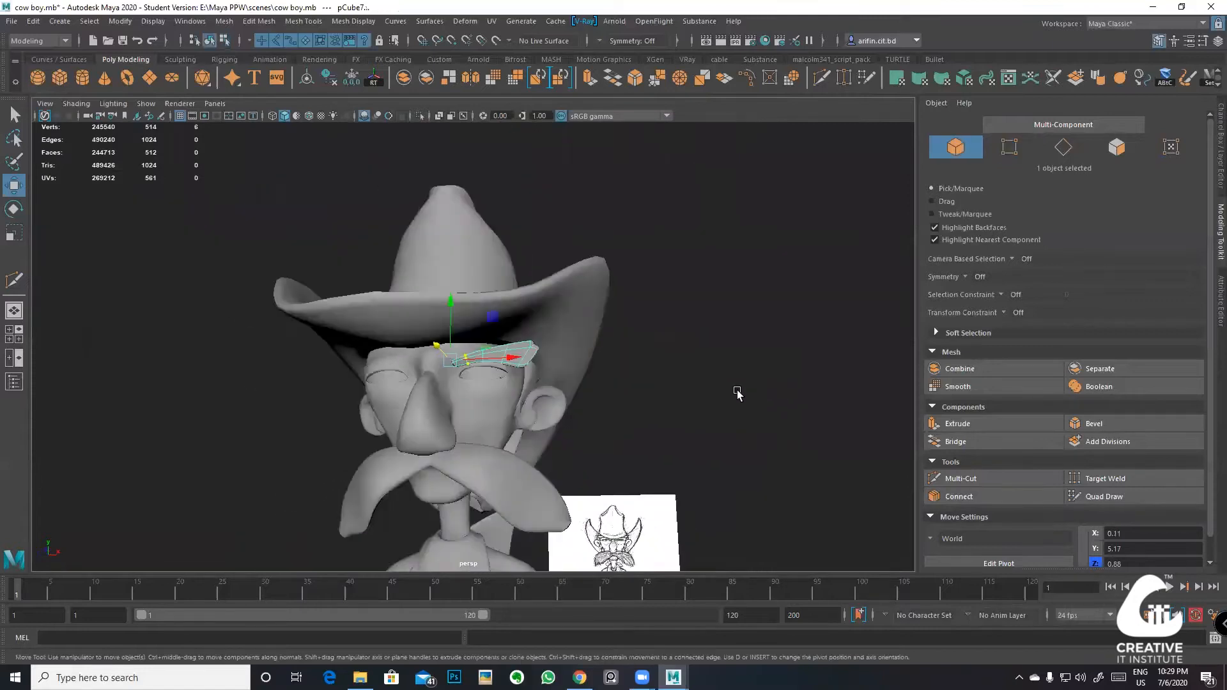
{"action": "left_click", "coordinate": [713, 366]}
{"action": "left_click_drag", "start_coordinate": [546, 405], "coordinate": [392, 359], "text": "alt"}
{"action": "scroll", "coordinate": [622, 411], "scroll_direction": "up", "scroll_amount": 4}
{"action": "scroll", "coordinate": [547, 349], "scroll_direction": "up", "scroll_amount": 2}
Step: Isolate the eyebrow in the perspective view and return it to the unsmoothed mesh
{"action": "left_click", "coordinate": [511, 356]}
{"action": "key", "text": "ctrl+1"}
{"action": "key", "text": "1"}
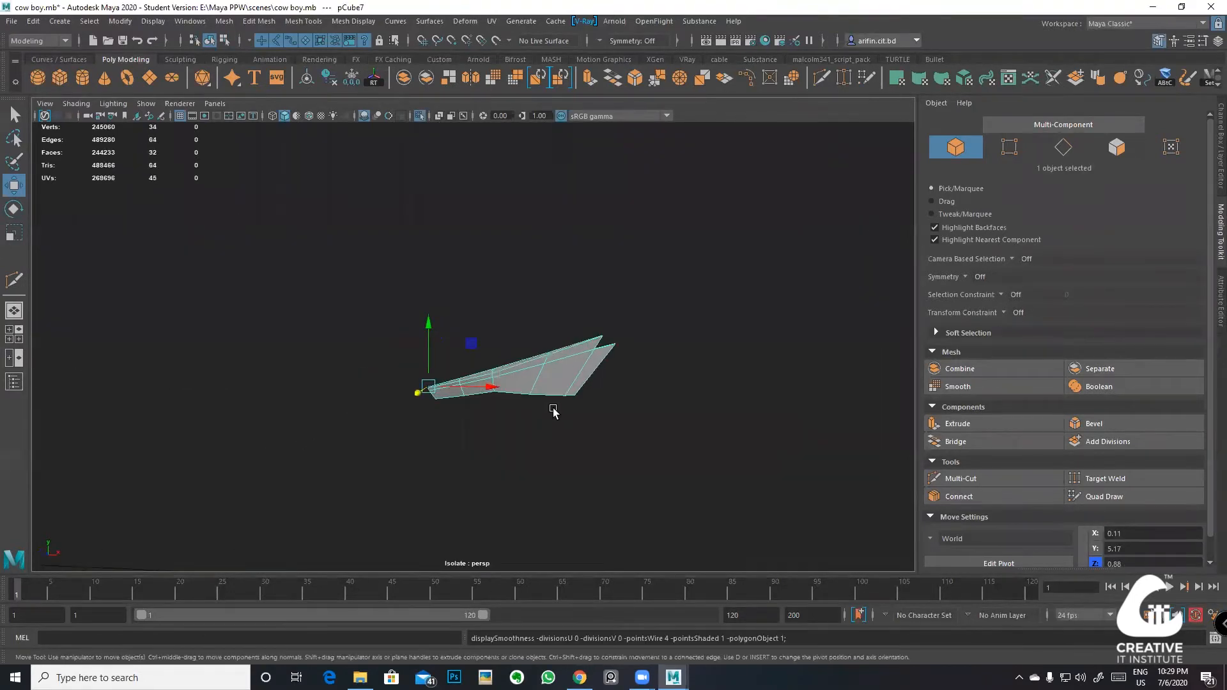
{"action": "left_click", "coordinate": [544, 452]}
{"action": "left_click_drag", "start_coordinate": [515, 403], "coordinate": [388, 385], "text": "alt"}
{"action": "scroll", "coordinate": [601, 377], "scroll_direction": "up", "scroll_amount": 3}
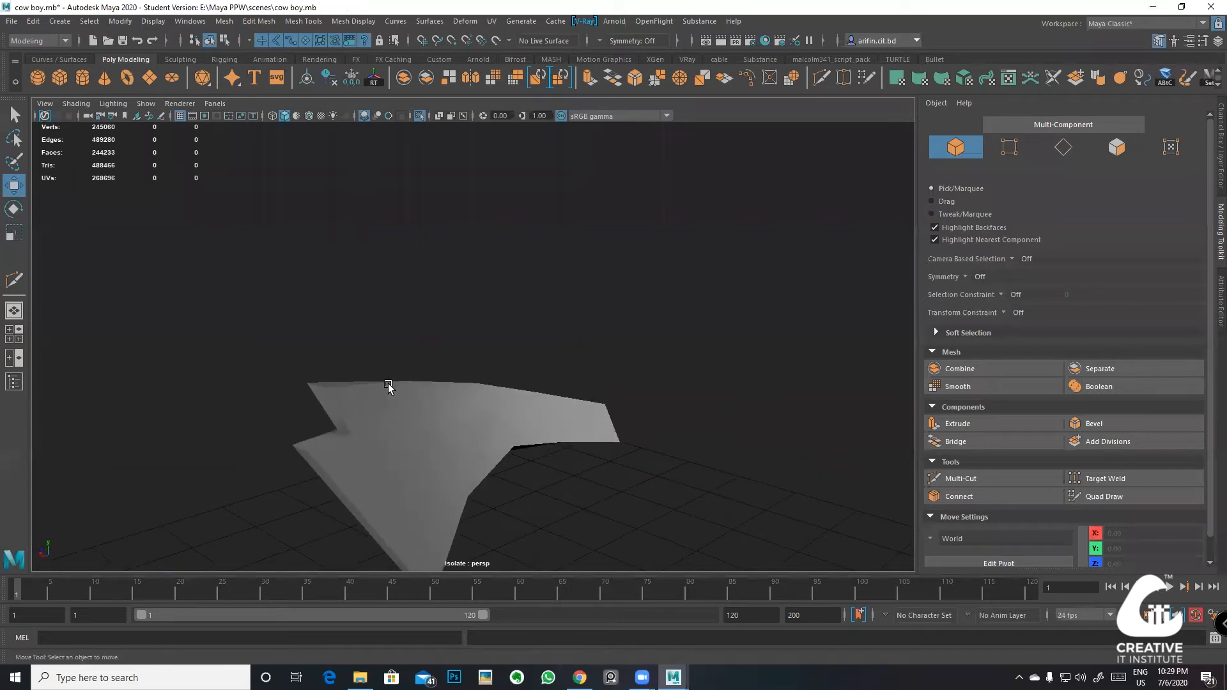
Step: Insert three lengthwise edge loops along the ridge between the eyebrow's upper and lower points with Multi-Cut
{"action": "left_click", "coordinate": [388, 386]}
{"action": "left_click", "coordinate": [822, 77]}
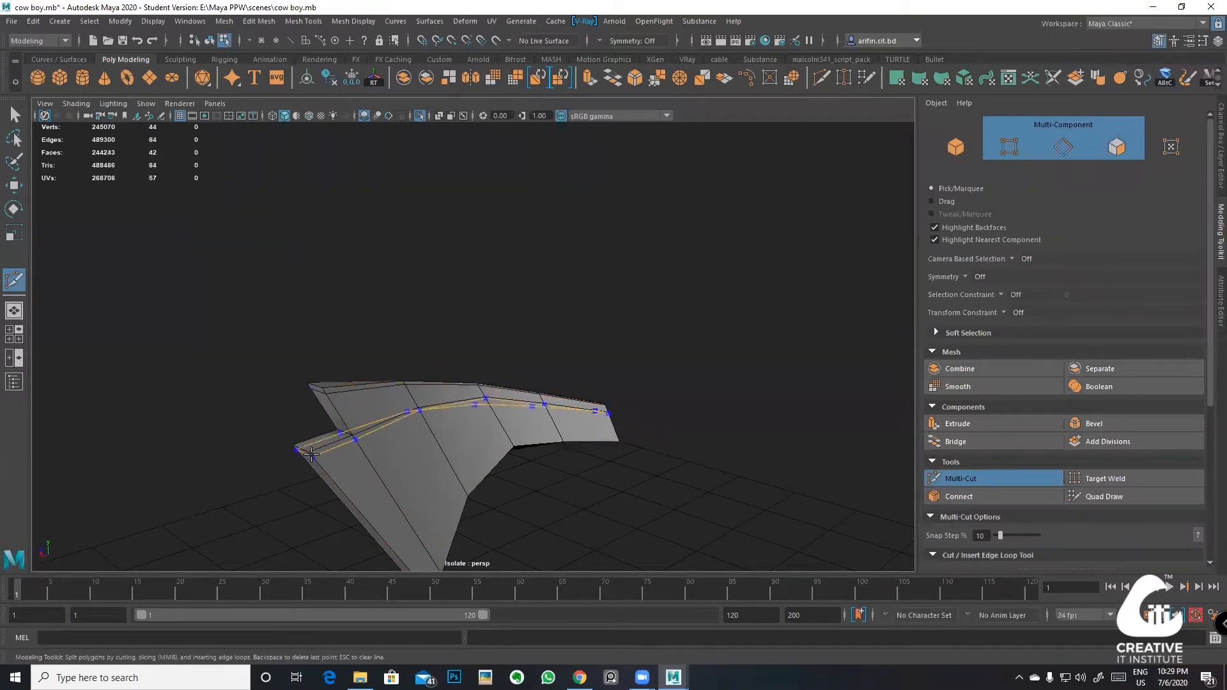
{"action": "left_click", "coordinate": [416, 410]}
{"action": "key", "text": "3"}
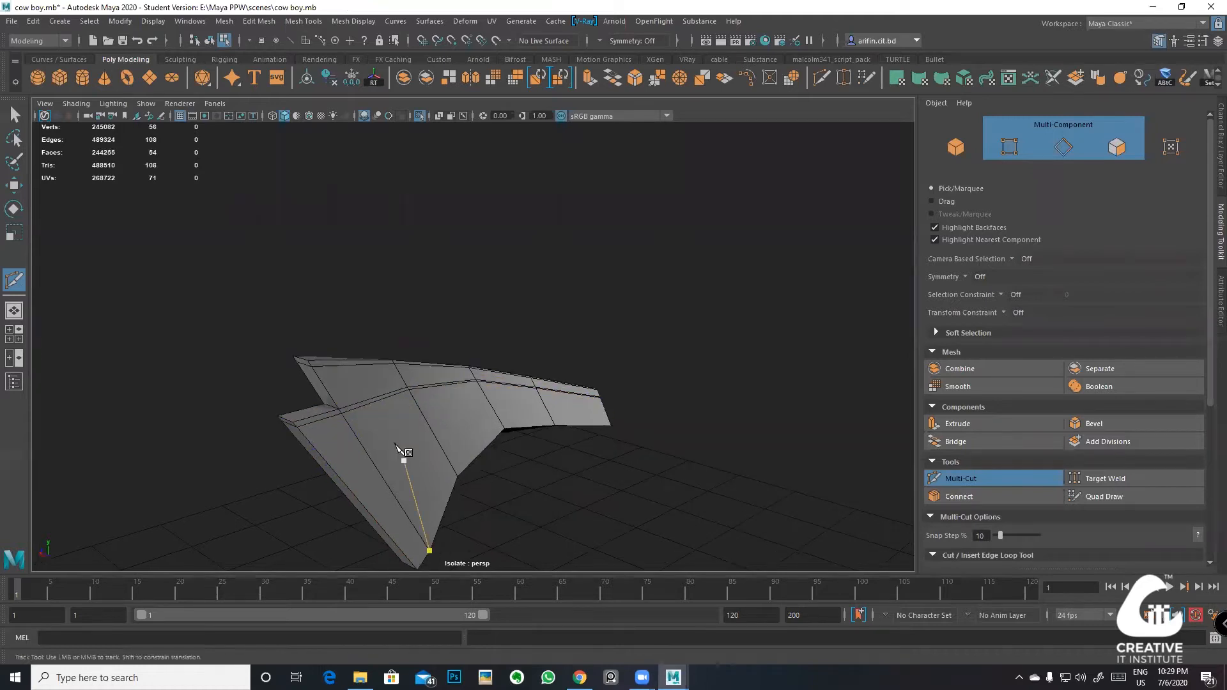
{"action": "left_click_drag", "start_coordinate": [396, 445], "coordinate": [475, 421], "text": "alt"}
{"action": "key", "text": "1"}
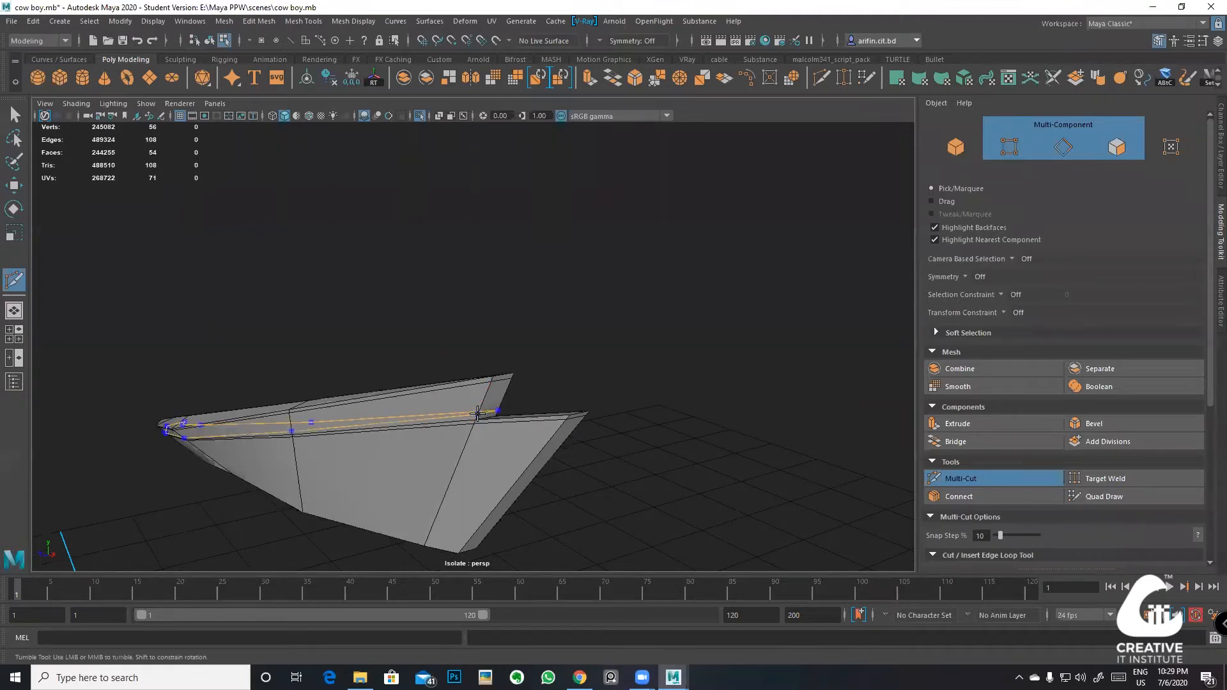
{"action": "left_click", "coordinate": [480, 409], "text": "ctrl"}
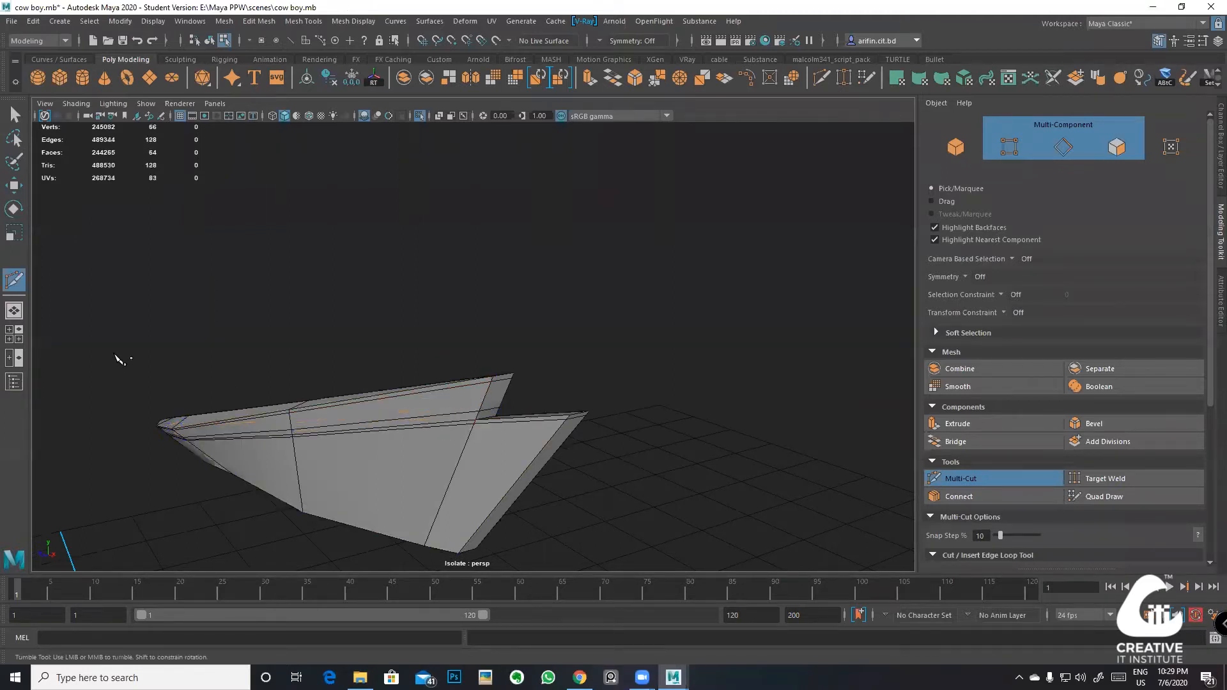
{"action": "left_click", "coordinate": [14, 115]}
Step: Select the lengthwise front edge loop of the eyebrow's ridge and move it to accentuate the ridge
{"action": "left_click_drag", "start_coordinate": [269, 426], "coordinate": [405, 376], "text": "alt"}
{"action": "key", "text": "f"}
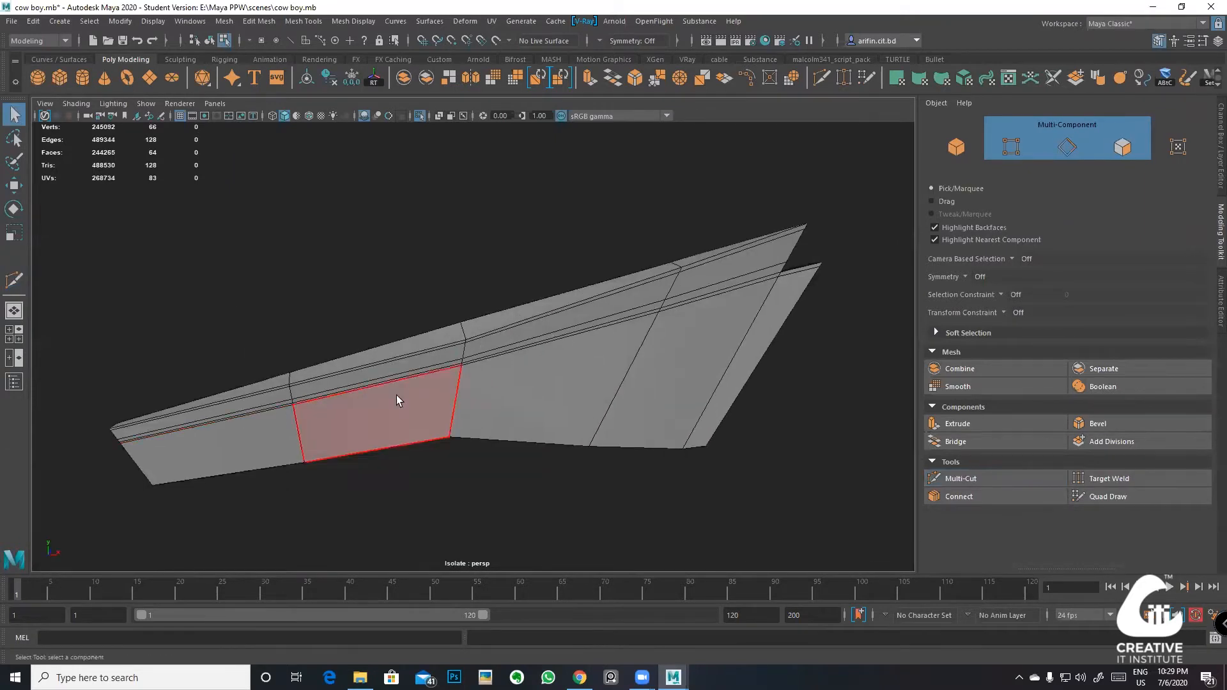
{"action": "right_click_drag", "start_coordinate": [208, 325], "coordinate": [207, 298]}
{"action": "left_click", "coordinate": [237, 421]}
{"action": "double_click", "coordinate": [788, 273]}
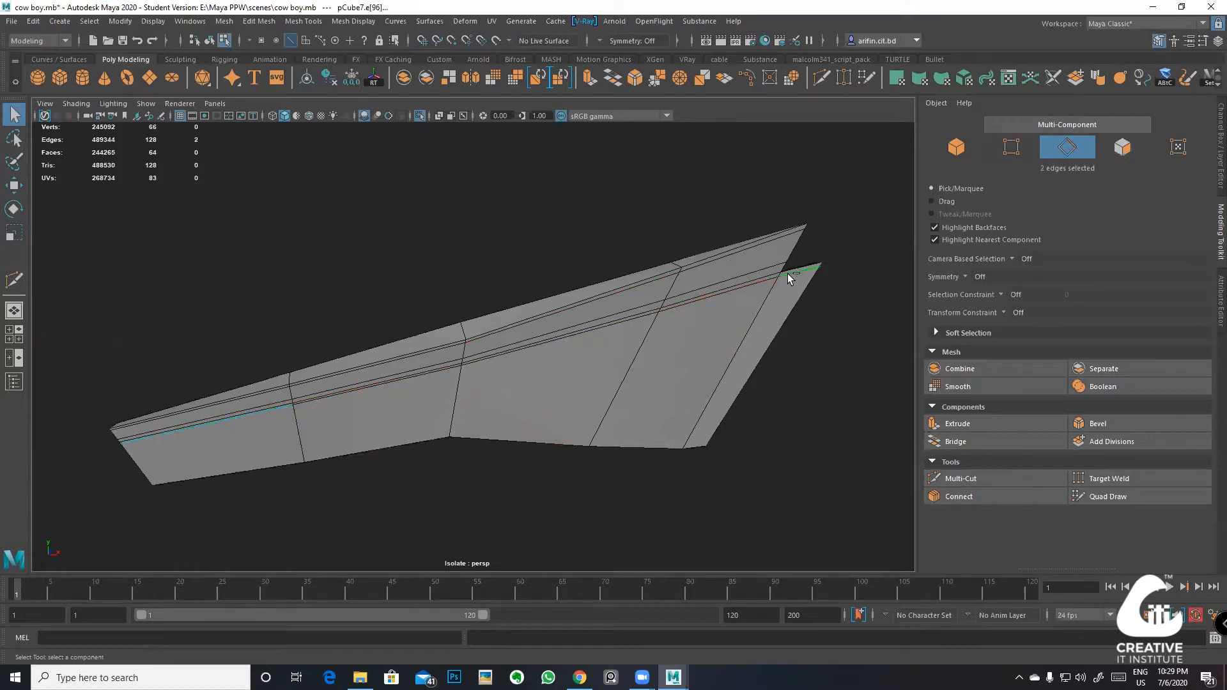
{"action": "key", "text": "w"}
{"action": "left_click_drag", "start_coordinate": [530, 345], "coordinate": [483, 310], "text": "alt"}
Step: Show the isolated eyebrow smoothed in object mode, then end isolation to bring back the rest of the character
{"action": "key", "text": "3"}
{"action": "right_click_drag", "start_coordinate": [483, 309], "coordinate": [691, 208]}
{"action": "left_click", "coordinate": [691, 208]}
{"action": "scroll", "coordinate": [573, 405], "scroll_direction": "down", "scroll_amount": 3}
{"action": "left_click_drag", "start_coordinate": [573, 406], "coordinate": [546, 452], "text": "alt"}
{"action": "left_click_drag", "start_coordinate": [429, 338], "coordinate": [472, 381]}
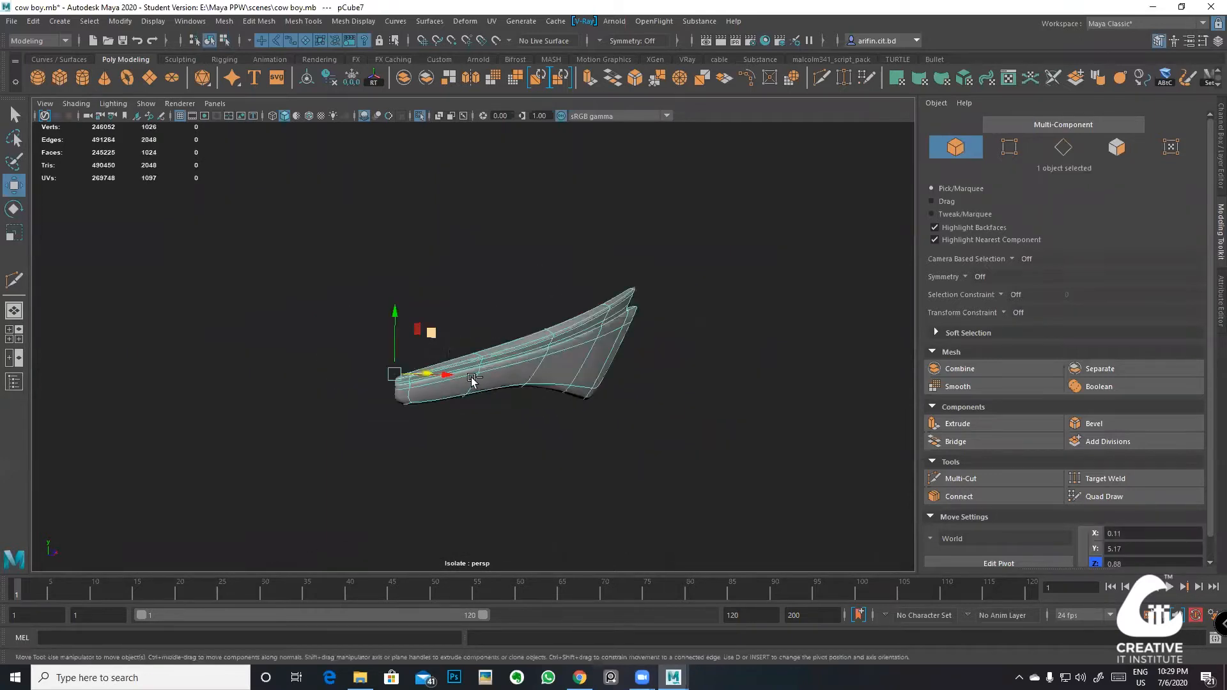
{"action": "key", "text": "ctrl+1"}
Step: Examine how the smoothed eyebrow sits on the character's face from the front and side, near and far
{"action": "scroll", "coordinate": [647, 410], "scroll_direction": "down", "scroll_amount": 5}
{"action": "left_click_drag", "start_coordinate": [616, 427], "coordinate": [476, 359], "text": "alt"}
{"action": "left_click", "coordinate": [735, 331]}
{"action": "scroll", "coordinate": [633, 386], "scroll_direction": "down", "scroll_amount": 3}
{"action": "left_click_drag", "start_coordinate": [633, 386], "coordinate": [334, 407], "text": "alt"}
{"action": "scroll", "coordinate": [441, 359], "scroll_direction": "up", "scroll_amount": 5}
{"action": "scroll", "coordinate": [430, 367], "scroll_direction": "up", "scroll_amount": 3}
{"action": "scroll", "coordinate": [490, 359], "scroll_direction": "down", "scroll_amount": 3}
{"action": "scroll", "coordinate": [400, 334], "scroll_direction": "down", "scroll_amount": 4}
{"action": "scroll", "coordinate": [459, 359], "scroll_direction": "up", "scroll_amount": 4}
{"action": "scroll", "coordinate": [436, 347], "scroll_direction": "up", "scroll_amount": 3}
{"action": "scroll", "coordinate": [400, 334], "scroll_direction": "up", "scroll_amount": 4}
Step: Return the eyebrow to the unsmoothed mesh and reposition the lower vertices of its inner end above the eye
{"action": "left_click", "coordinate": [353, 346]}
{"action": "right_click_drag", "start_coordinate": [335, 407], "coordinate": [274, 323]}
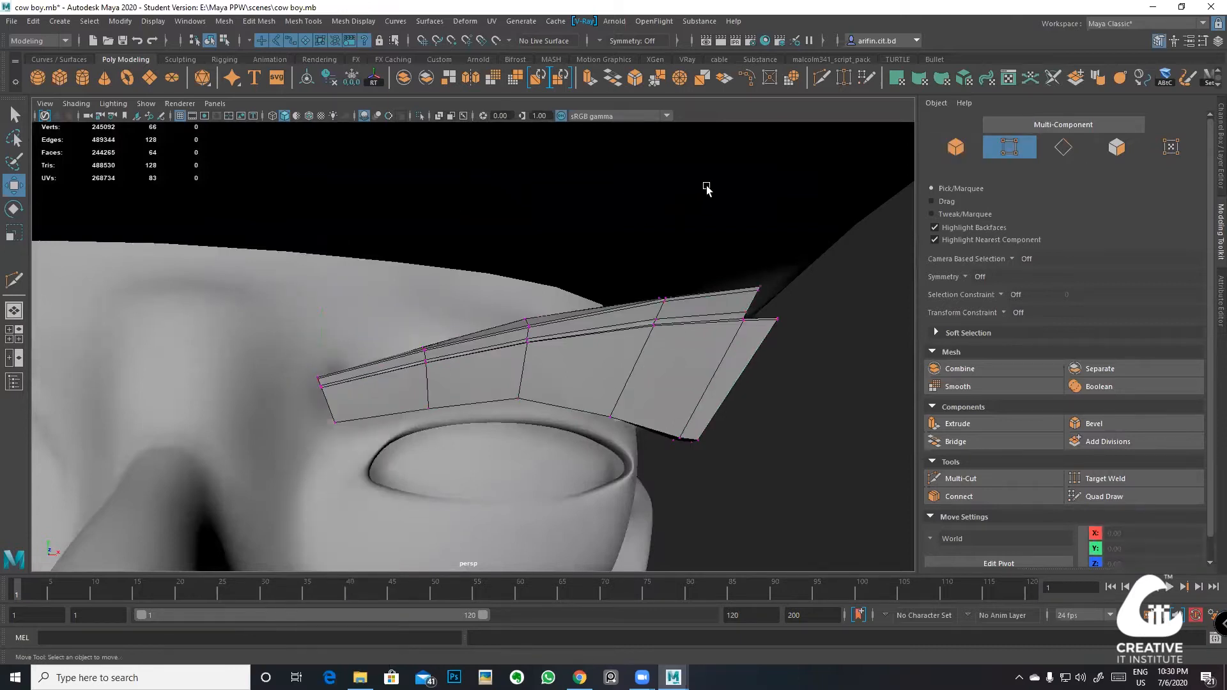
{"action": "left_click_drag", "start_coordinate": [323, 415], "coordinate": [323, 416]}
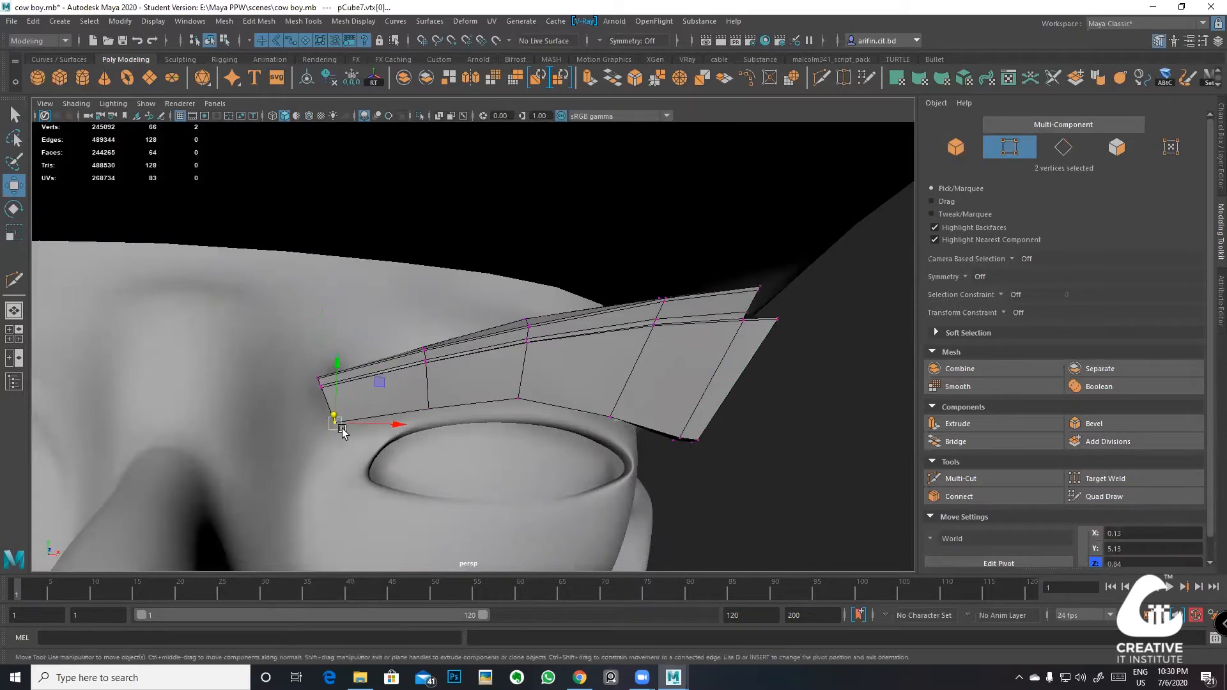
{"action": "left_click", "coordinate": [430, 409]}
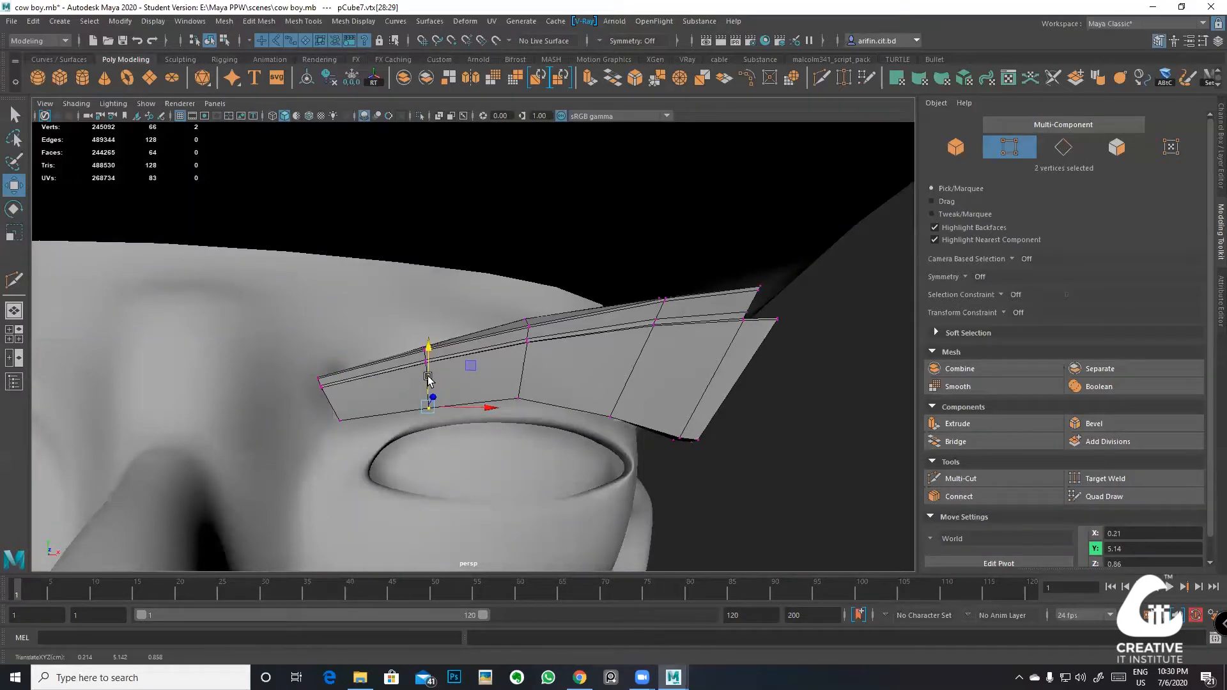
{"action": "left_click_drag", "start_coordinate": [428, 379], "coordinate": [322, 412], "text": "alt"}
{"action": "mouse_move", "coordinate": [303, 463]}
{"action": "left_mouse_down", "text": "alt"}
{"action": "mouse_move", "coordinate": [327, 449]}
{"action": "mouse_move", "coordinate": [318, 470]}
{"action": "left_mouse_up", "text": "alt"}
{"action": "left_click_drag", "start_coordinate": [263, 427], "coordinate": [253, 450]}
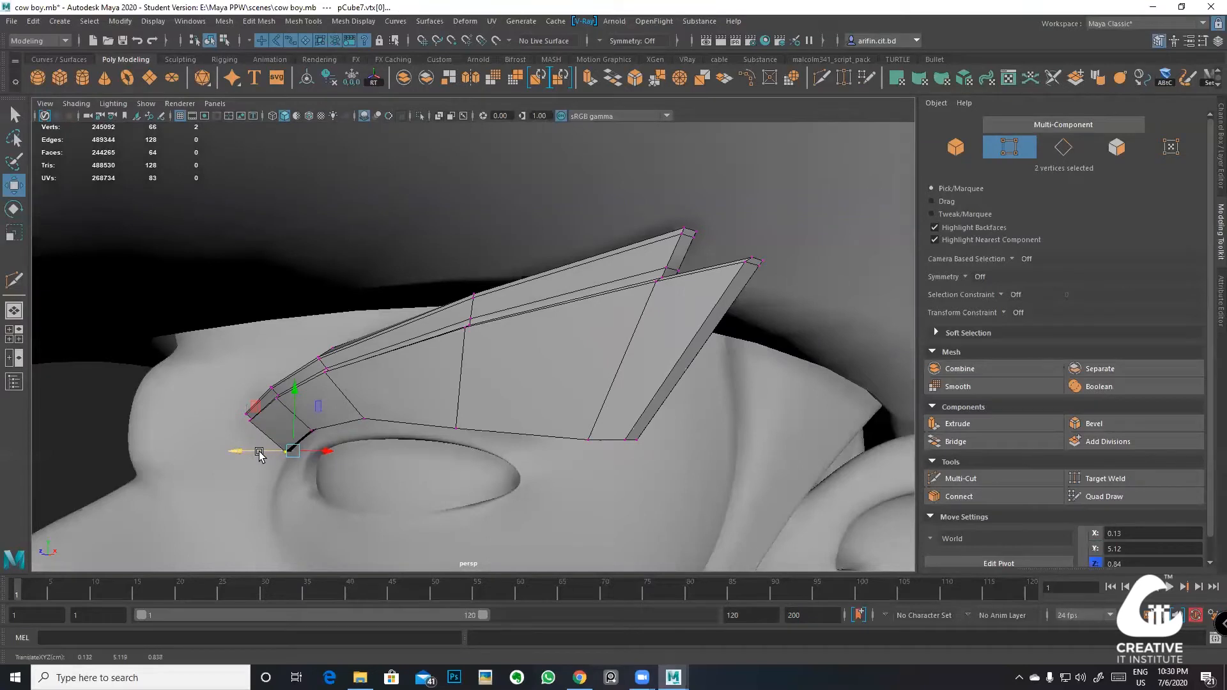
Step: Reposition the lower vertices of the eyebrow's middle and outer end to follow the side of the brow
{"action": "left_click_drag", "start_coordinate": [277, 445], "coordinate": [255, 440], "text": "alt"}
{"action": "left_click_drag", "start_coordinate": [449, 436], "coordinate": [418, 382]}
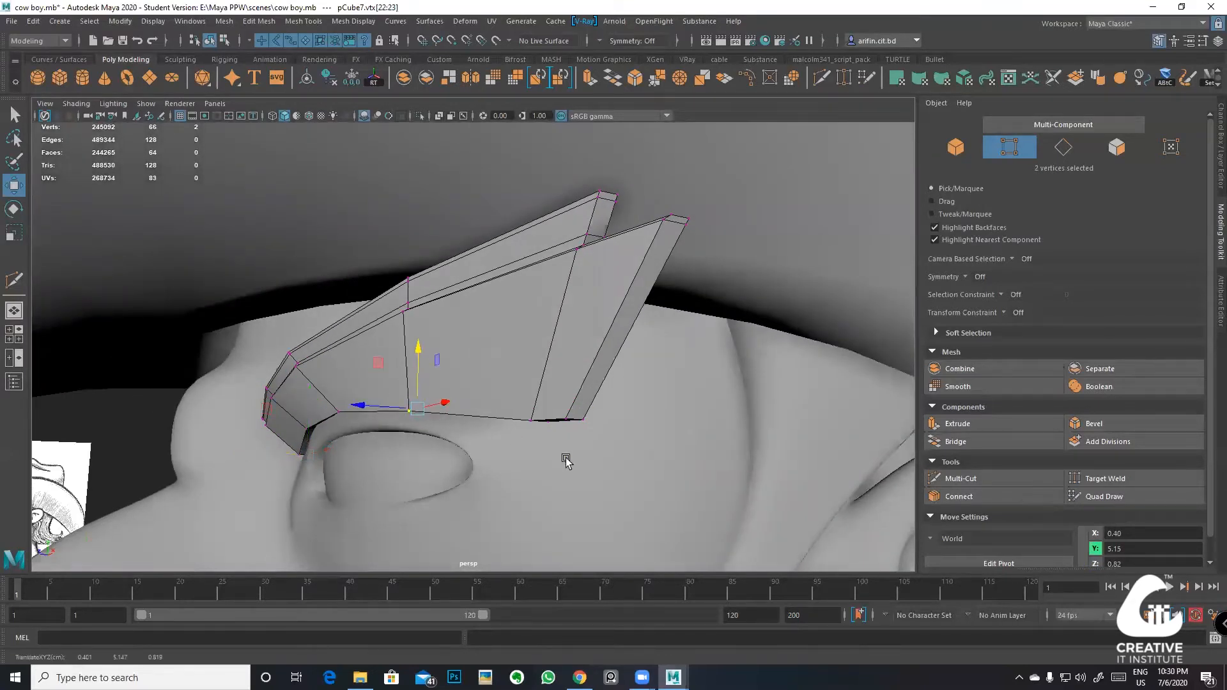
{"action": "left_click_drag", "start_coordinate": [593, 447], "coordinate": [562, 400]}
{"action": "left_click", "coordinate": [566, 419]}
{"action": "left_click_drag", "start_coordinate": [592, 475], "coordinate": [633, 301], "text": "alt"}
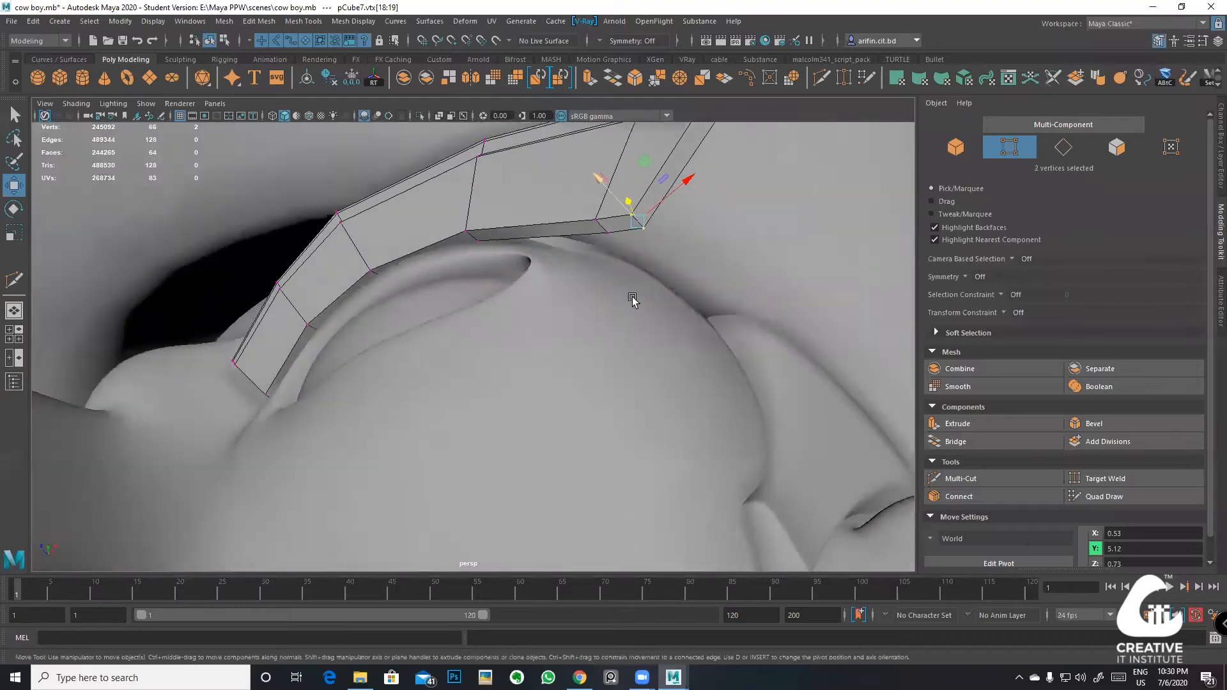
{"action": "left_click_drag", "start_coordinate": [630, 211], "coordinate": [411, 502], "text": "alt"}
Step: Preview the eyebrow smoothed in object mode and examine its lower contour over the eye
{"action": "key", "text": "3"}
{"action": "right_click_drag", "start_coordinate": [405, 358], "coordinate": [461, 312]}
{"action": "left_click_drag", "start_coordinate": [520, 471], "coordinate": [602, 426], "text": "alt"}
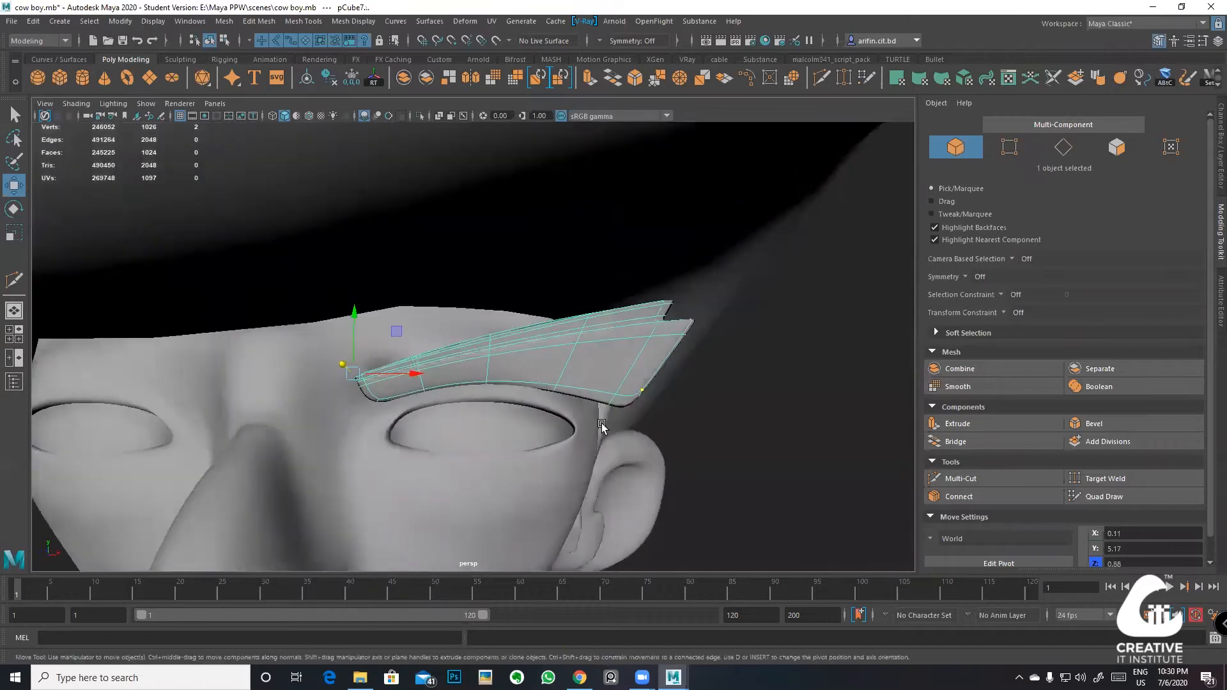
{"action": "scroll", "coordinate": [602, 426], "scroll_direction": "down", "scroll_amount": 3}
{"action": "left_click", "coordinate": [703, 373]}
{"action": "left_click_drag", "start_coordinate": [633, 374], "coordinate": [556, 350], "text": "alt"}
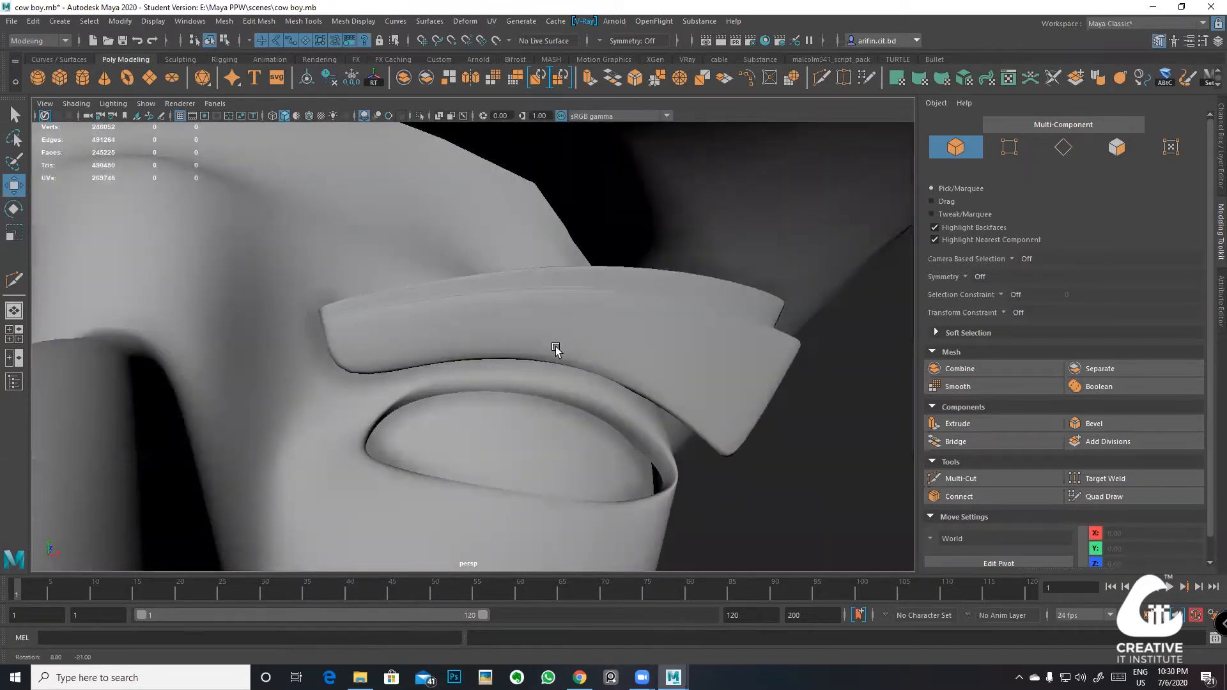
Step: Return to the unsmoothed mesh and insert a lengthwise edge loop through the middle of the eyebrow's front face with Multi-Cut
{"action": "left_click", "coordinate": [581, 297]}
{"action": "key", "text": "1"}
{"action": "left_click", "coordinate": [821, 77]}
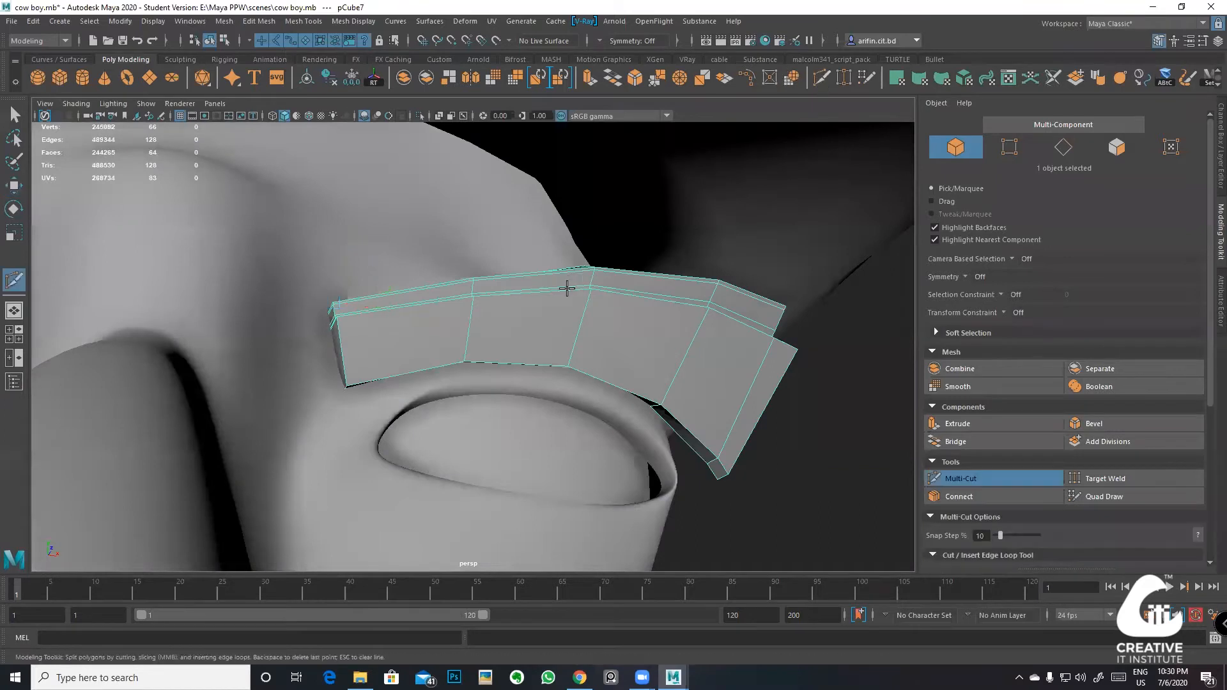
{"action": "left_click", "coordinate": [559, 323], "text": "ctrl"}
{"action": "key", "text": "q"}
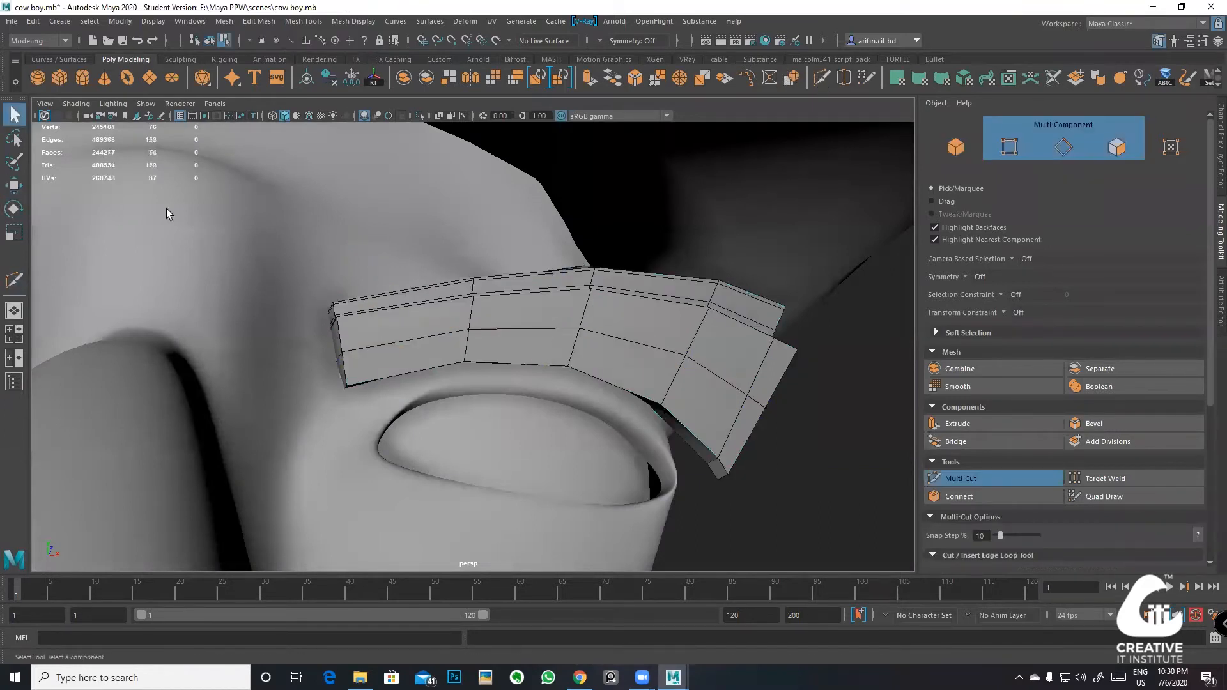
Step: Select the front edges of the new middle loop and pull them forward to give the eyebrow volume
{"action": "double_click", "coordinate": [363, 341]}
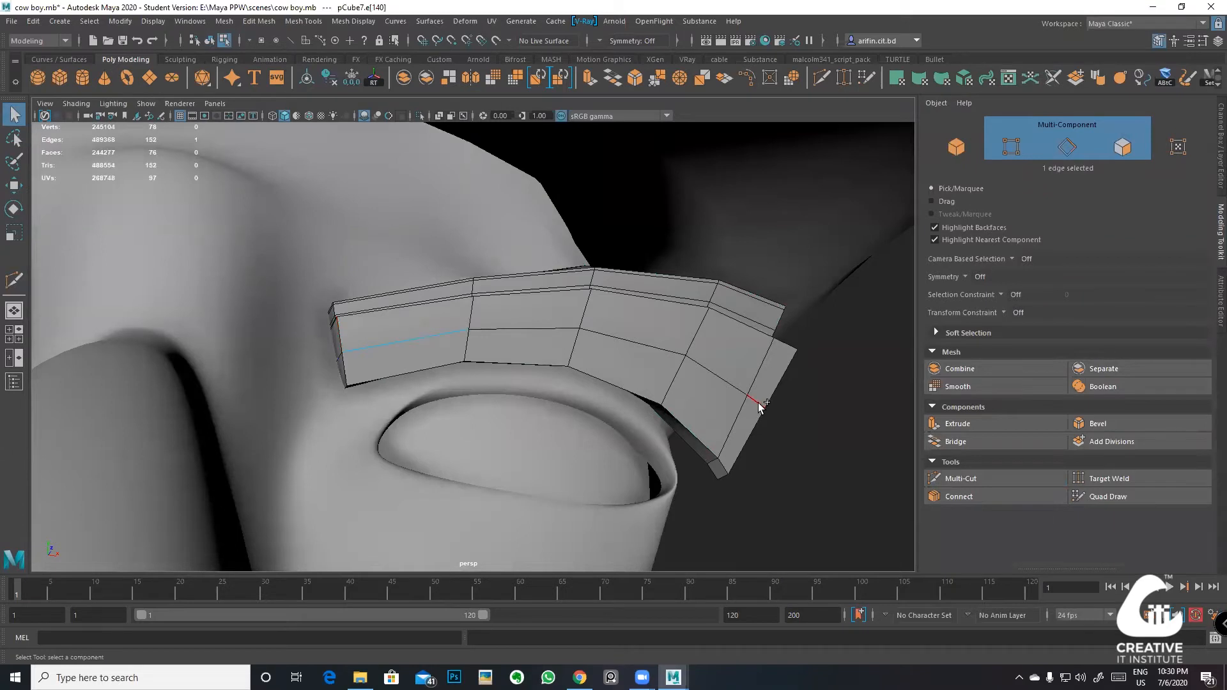
{"action": "left_click_drag", "start_coordinate": [760, 405], "coordinate": [500, 394], "text": "alt"}
{"action": "key", "text": "w"}
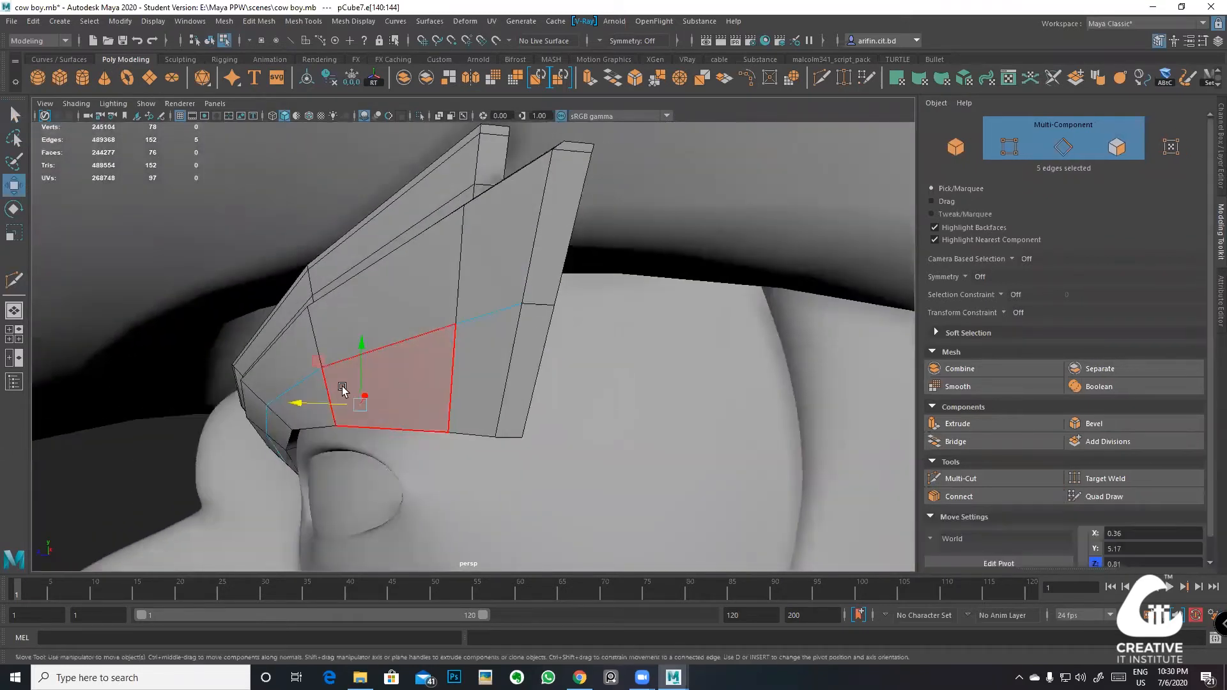
{"action": "left_click_drag", "start_coordinate": [320, 404], "coordinate": [555, 393], "text": "alt"}
Step: Display the eyebrow smoothed, return to object mode, and check it on the head from the side and front
{"action": "key", "text": "3"}
{"action": "right_click_drag", "start_coordinate": [537, 325], "coordinate": [686, 288]}
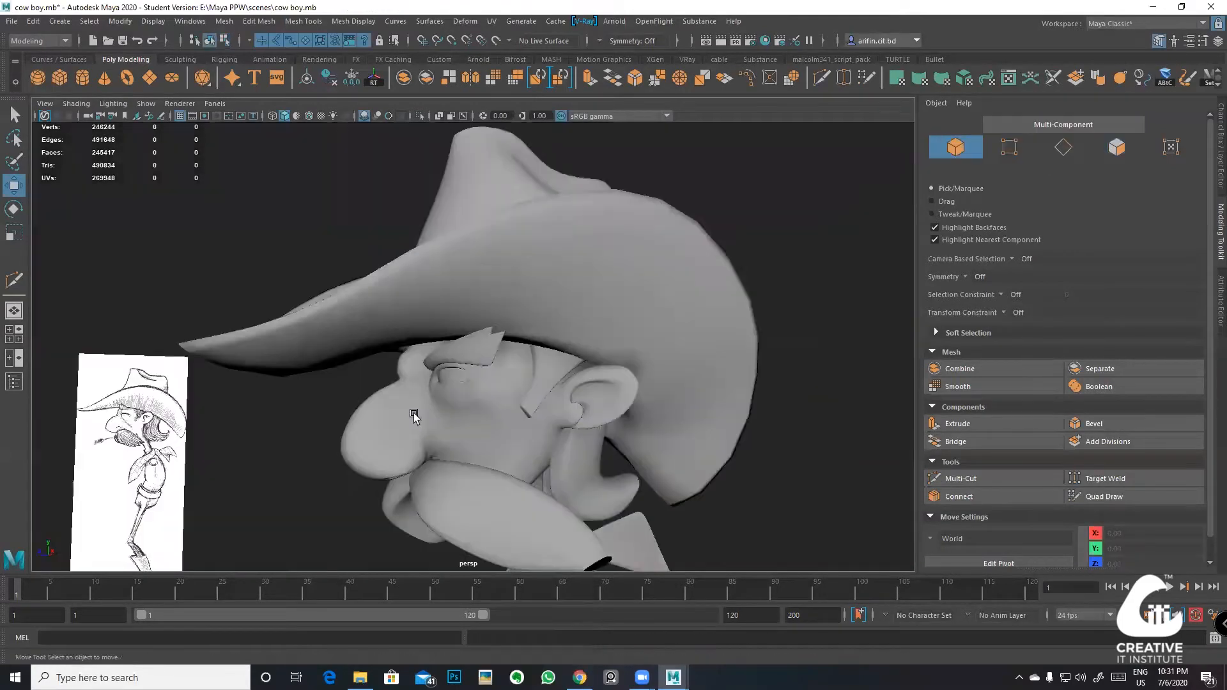
{"action": "left_click_drag", "start_coordinate": [416, 416], "coordinate": [526, 416], "text": "alt"}
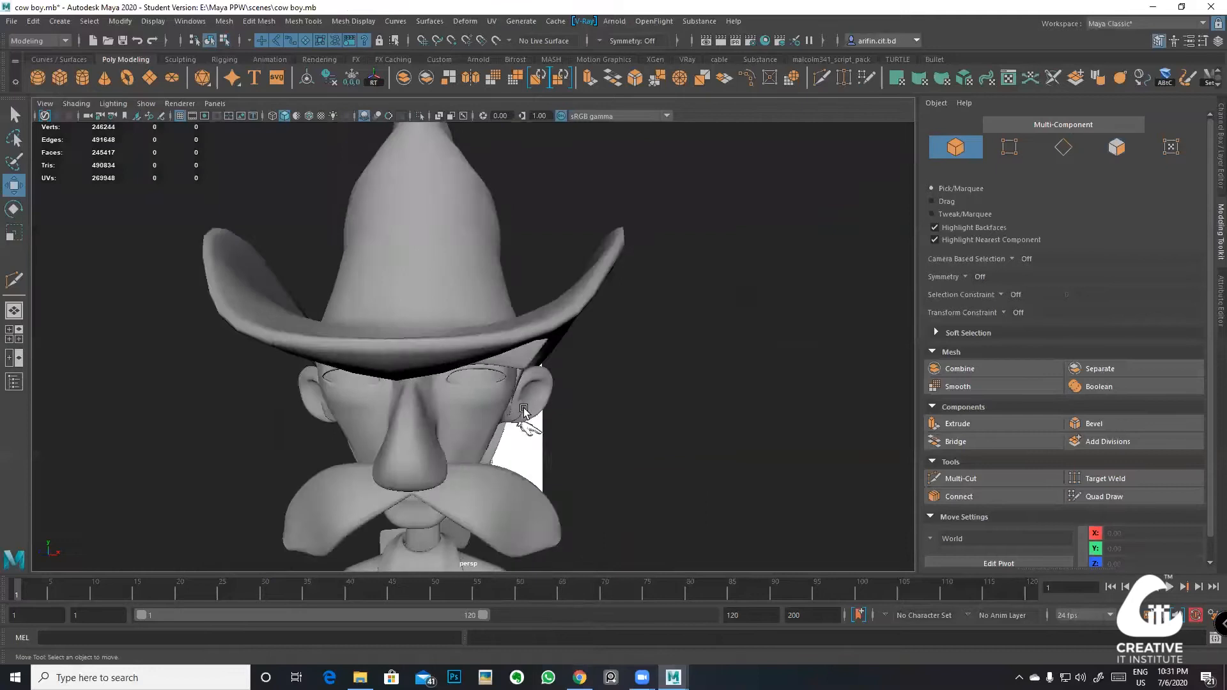
{"action": "scroll", "coordinate": [499, 339], "scroll_direction": "down", "scroll_amount": 4}
{"action": "scroll", "coordinate": [503, 350], "scroll_direction": "up", "scroll_amount": 3}
Step: Mirror the eyebrow across the world X axis in the negative direction to create the opposite eyebrow
{"action": "left_click", "coordinate": [503, 356]}
{"action": "scroll", "coordinate": [592, 288], "scroll_direction": "up", "scroll_amount": 2}
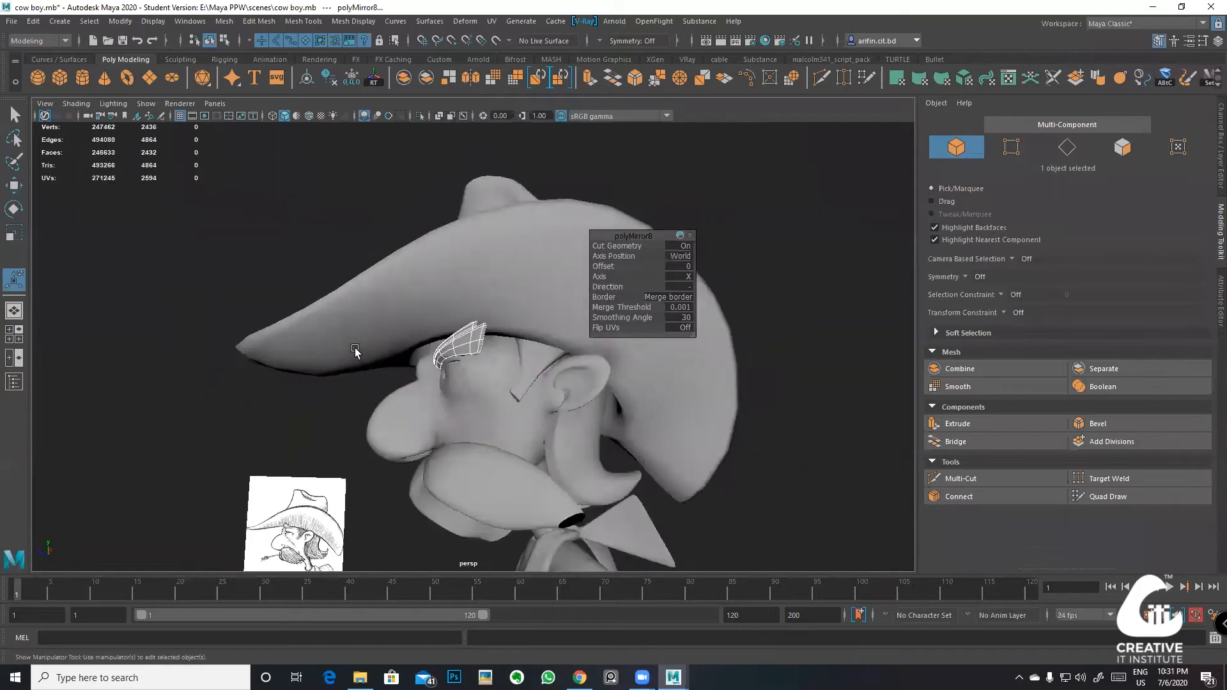
{"action": "left_click_drag", "start_coordinate": [356, 353], "coordinate": [554, 392], "text": "alt"}
{"action": "scroll", "coordinate": [488, 351], "scroll_direction": "down", "scroll_amount": 3}
{"action": "left_click", "coordinate": [553, 393]}
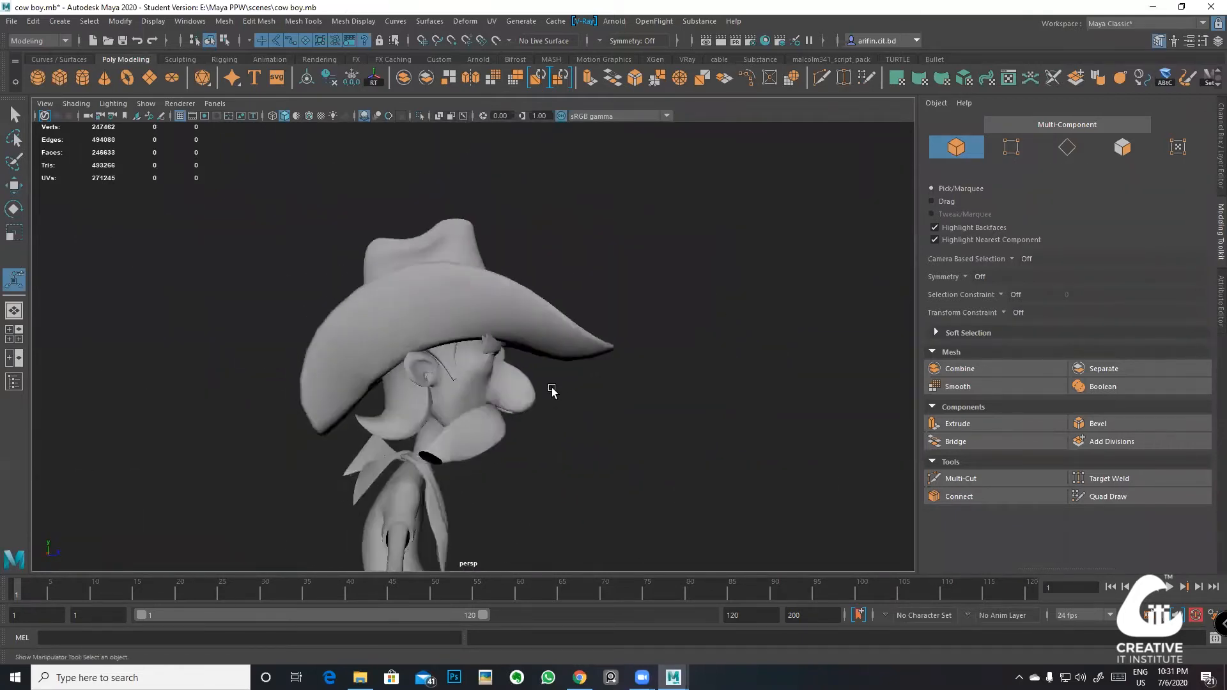
{"action": "scroll", "coordinate": [486, 345], "scroll_direction": "up", "scroll_amount": 6}
{"action": "left_click_drag", "start_coordinate": [481, 334], "coordinate": [513, 339], "text": "alt"}
Step: Select the eyebrows, sideburns, back hair and moustache together
{"action": "left_click", "coordinate": [500, 282]}
{"action": "left_click_drag", "start_coordinate": [500, 281], "coordinate": [614, 424], "text": "alt"}
{"action": "scroll", "coordinate": [479, 383], "scroll_direction": "down", "scroll_amount": 3}
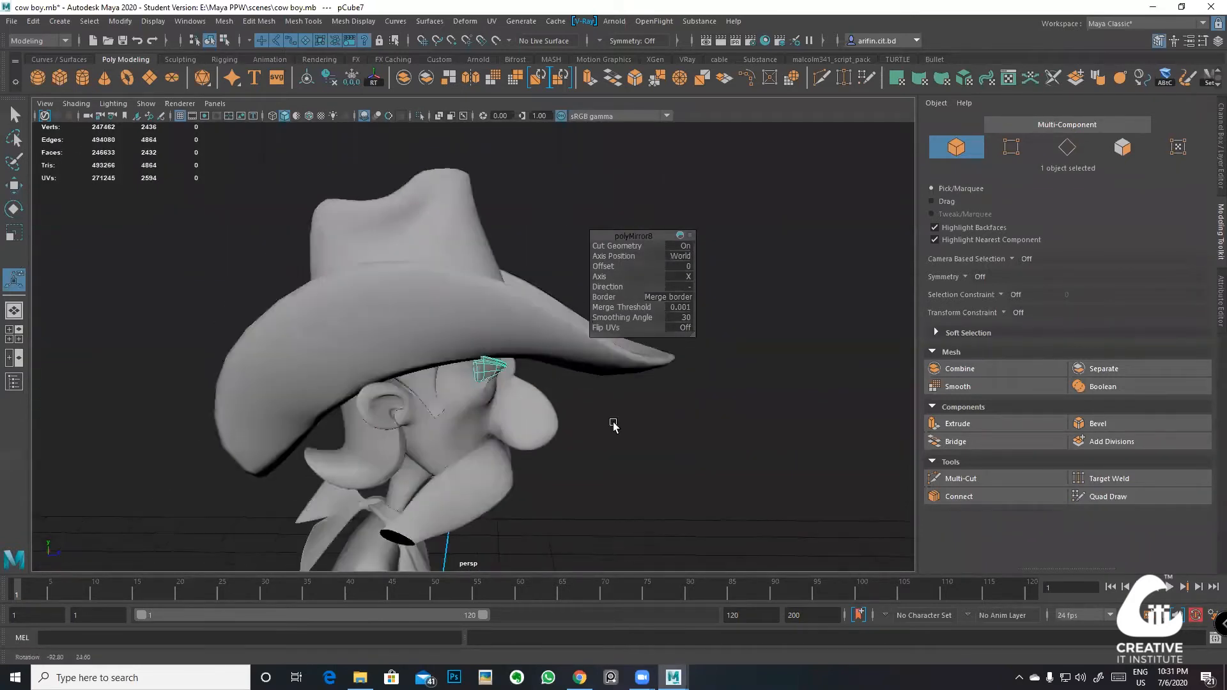
{"action": "left_click", "coordinate": [441, 414], "text": "shift"}
{"action": "left_click", "coordinate": [435, 387]}
{"action": "left_click", "coordinate": [505, 373], "text": "shift"}
{"action": "left_click", "coordinate": [390, 440], "text": "shift"}
{"action": "left_click", "coordinate": [497, 494], "text": "shift"}
{"action": "left_click_drag", "start_coordinate": [498, 494], "coordinate": [308, 375], "text": "alt"}
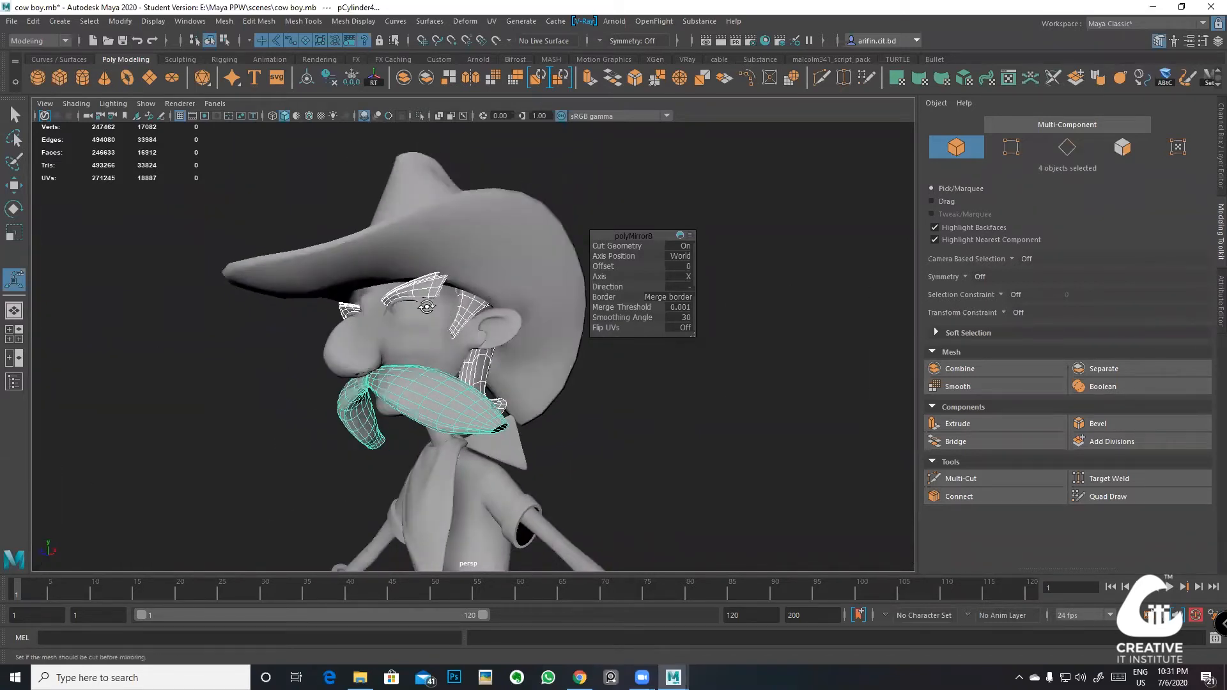
{"action": "left_click_drag", "start_coordinate": [427, 308], "coordinate": [446, 313], "text": "alt"}
Step: Select all meshes of the cowboy character from the hat down to the boots
{"action": "scroll", "coordinate": [441, 266], "scroll_direction": "down", "scroll_amount": 6}
{"action": "left_click_drag", "start_coordinate": [442, 269], "coordinate": [481, 288], "text": "alt"}
{"action": "left_click_drag", "start_coordinate": [484, 174], "coordinate": [316, 562]}
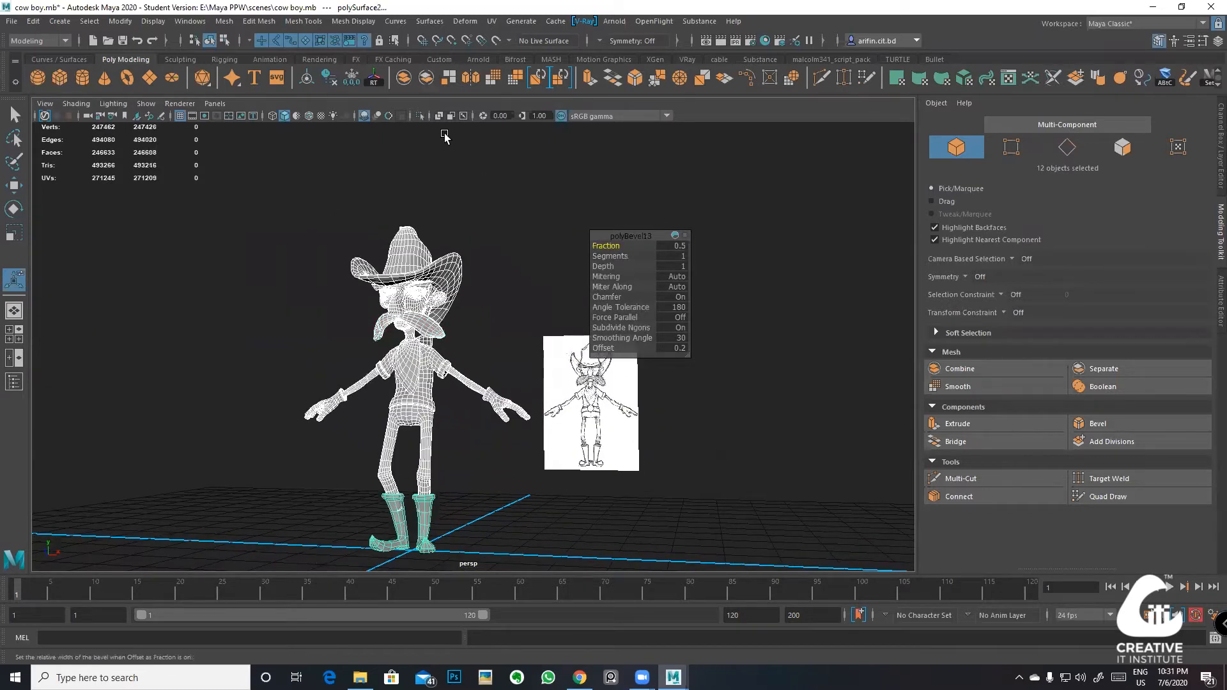
Step: Select the cowboy hat, subdivide its mesh with Smooth and clear the selection
{"action": "scroll", "coordinate": [432, 280], "scroll_direction": "up", "scroll_amount": 4}
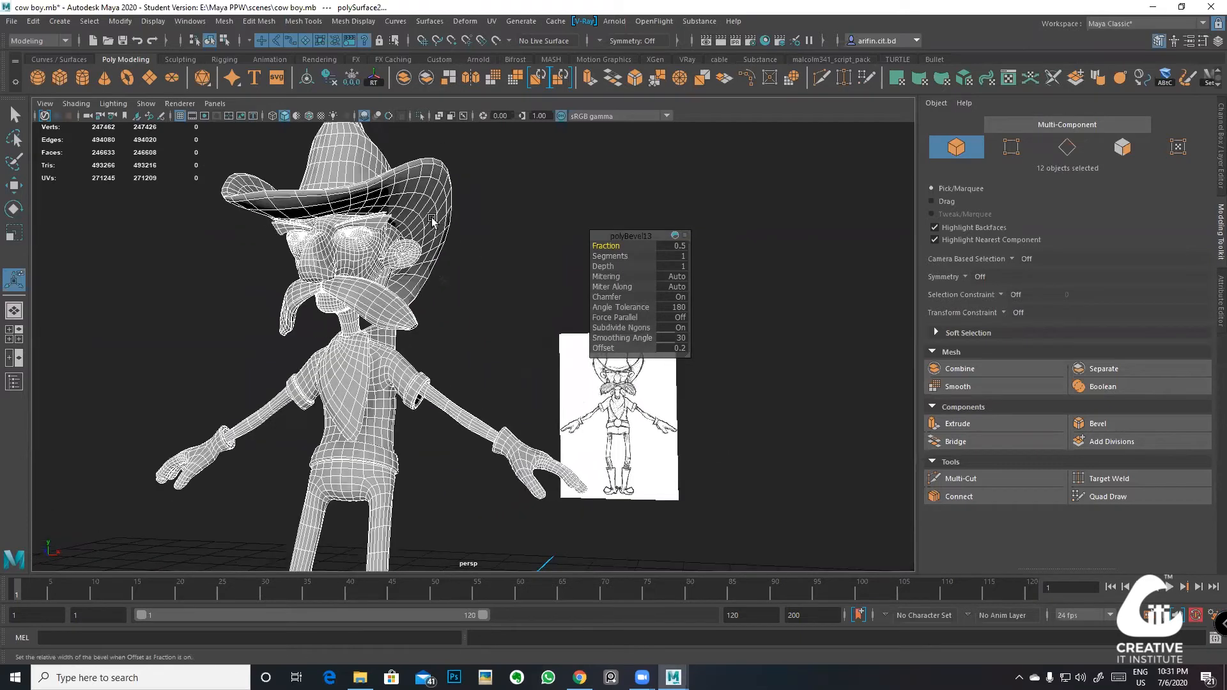
{"action": "middle_click_drag", "start_coordinate": [432, 221], "coordinate": [486, 320], "text": "alt"}
{"action": "scroll", "coordinate": [473, 317], "scroll_direction": "up", "scroll_amount": 5}
{"action": "left_click_drag", "start_coordinate": [462, 323], "coordinate": [454, 275], "text": "alt"}
{"action": "left_click", "coordinate": [431, 305]}
{"action": "left_click", "coordinate": [493, 78]}
{"action": "left_click", "coordinate": [636, 170]}
Step: Select the back hair and turn off its smooth mesh preview
{"action": "left_click_drag", "start_coordinate": [636, 170], "coordinate": [496, 428], "text": "alt"}
{"action": "left_click", "coordinate": [363, 380]}
{"action": "left_click", "coordinate": [466, 387]}
{"action": "left_click", "coordinate": [468, 388]}
{"action": "key", "text": "1"}
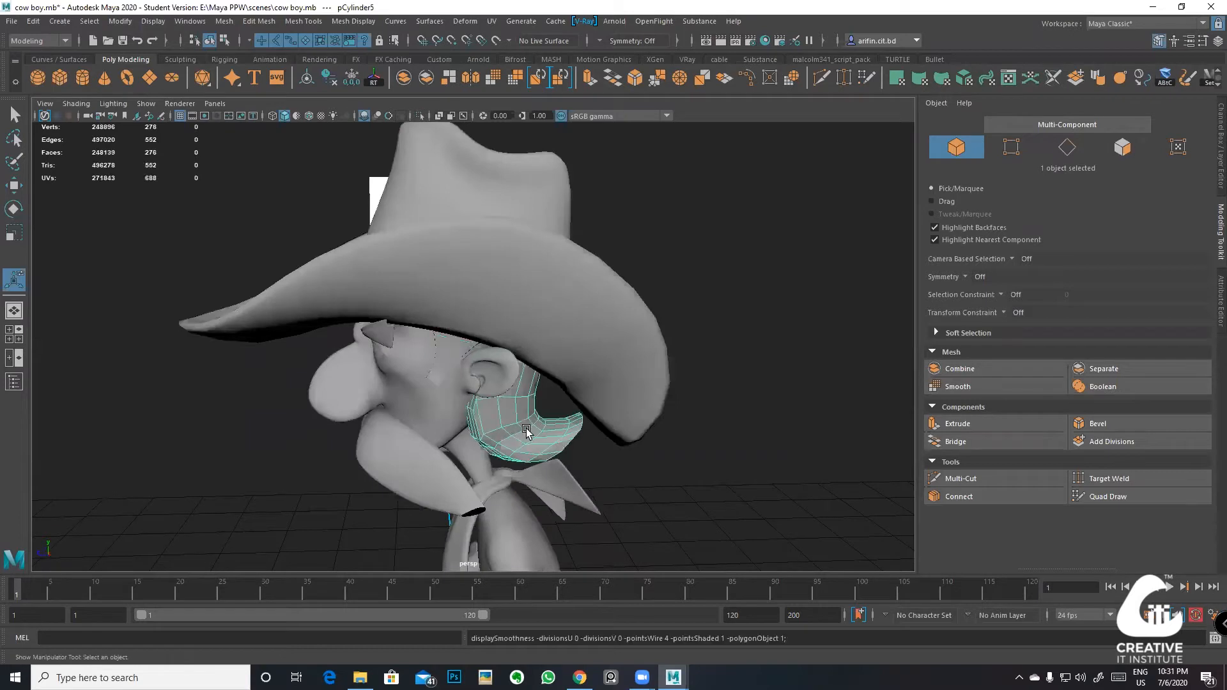
Step: Try to subdivide the back hair mesh with Smooth and inspect it from behind
{"action": "left_click_drag", "start_coordinate": [516, 435], "coordinate": [470, 429], "text": "alt"}
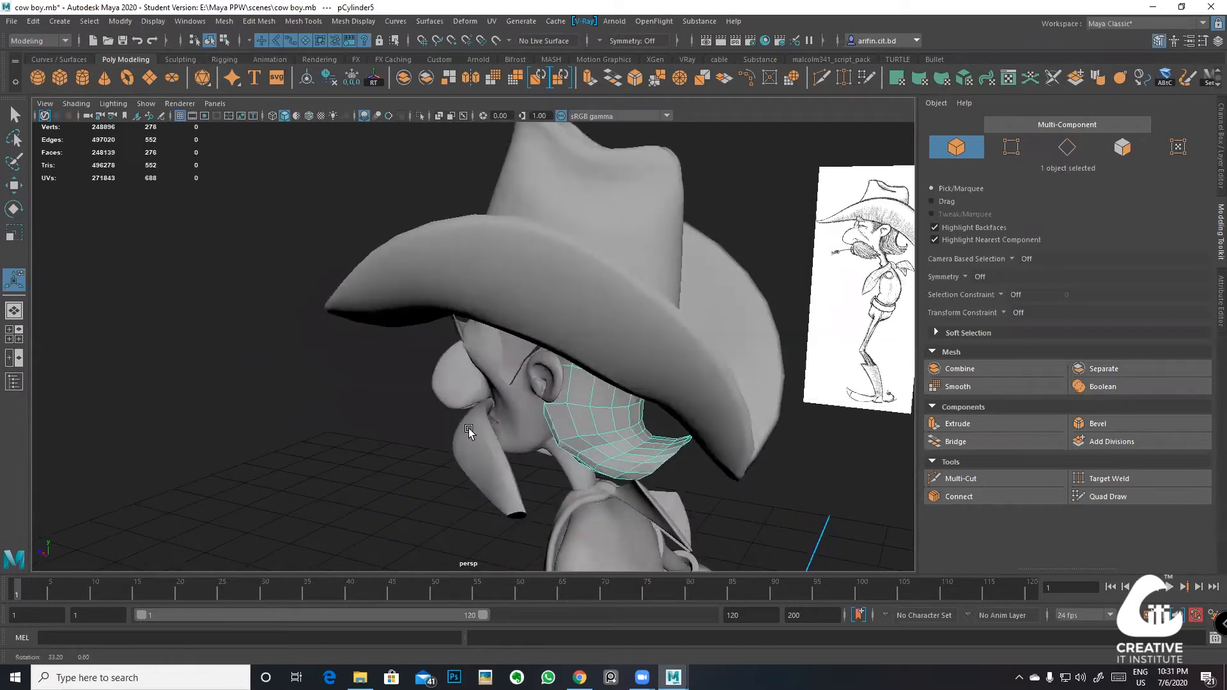
{"action": "left_click", "coordinate": [493, 82]}
{"action": "left_click_drag", "start_coordinate": [611, 376], "coordinate": [473, 334], "text": "alt"}
{"action": "middle_click_drag", "start_coordinate": [518, 351], "coordinate": [400, 305], "text": "alt"}
{"action": "left_click_drag", "start_coordinate": [400, 306], "coordinate": [401, 352], "text": "alt"}
{"action": "key", "text": "ctrl+z"}
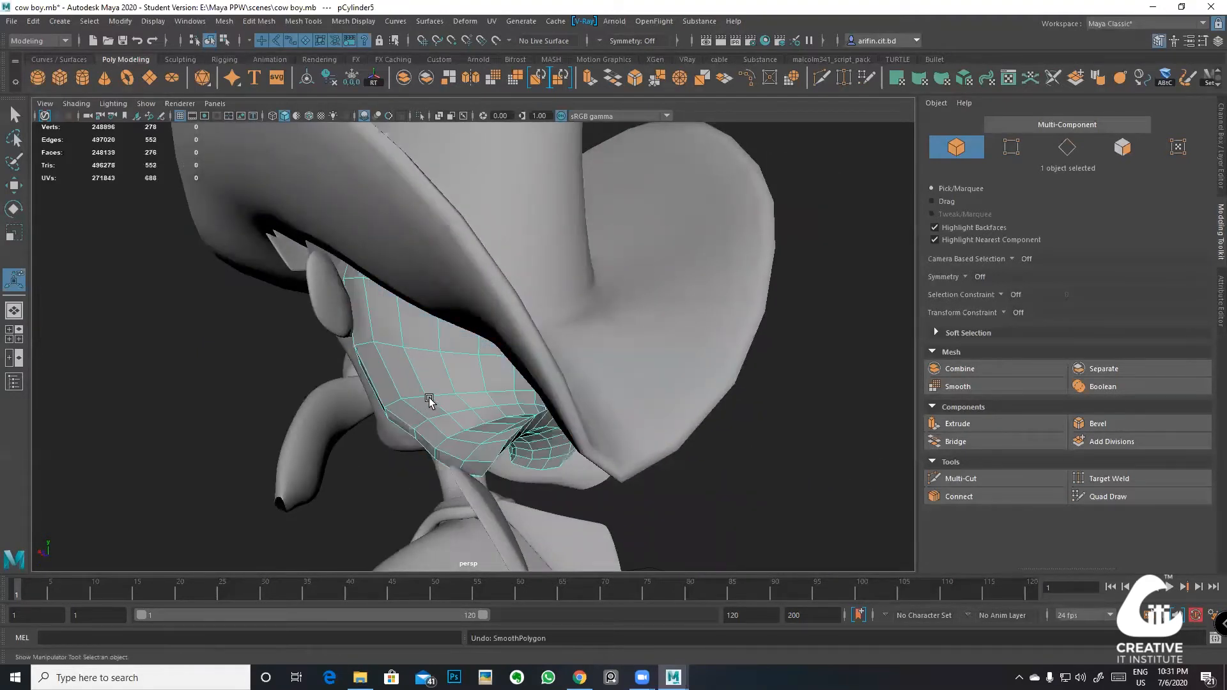
Step: Scale edges on the lower part of the back hair, then subdivide the hair mesh in object mode
{"action": "left_click_drag", "start_coordinate": [428, 397], "coordinate": [412, 413], "text": "alt"}
{"action": "right_click_drag", "start_coordinate": [418, 423], "coordinate": [415, 304]}
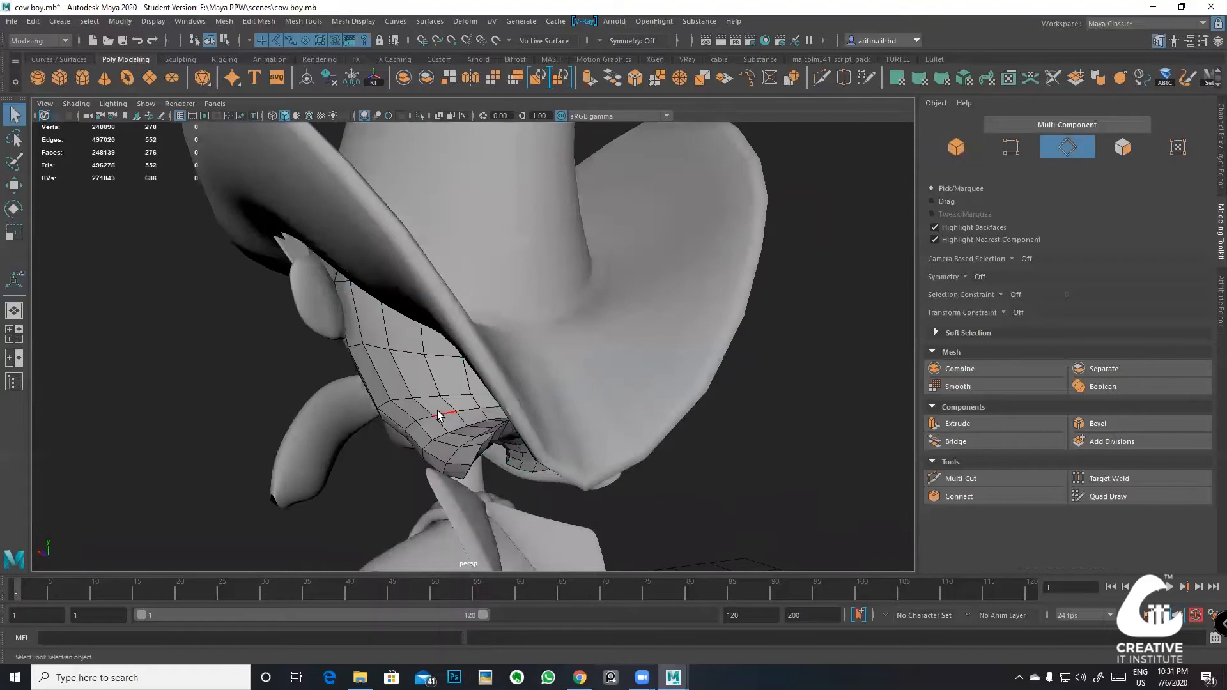
{"action": "key", "text": "w"}
{"action": "key", "text": "e"}
{"action": "key", "text": "r"}
{"action": "left_click_drag", "start_coordinate": [422, 425], "coordinate": [576, 402]}
{"action": "right_click_drag", "start_coordinate": [561, 365], "coordinate": [615, 300]}
Step: Isolate the back hair and relax its surface topology by brushing over the uneven faces with Quad Draw
{"action": "left_click_drag", "start_coordinate": [534, 363], "coordinate": [551, 428], "text": "alt"}
{"action": "key", "text": "ctrl+1"}
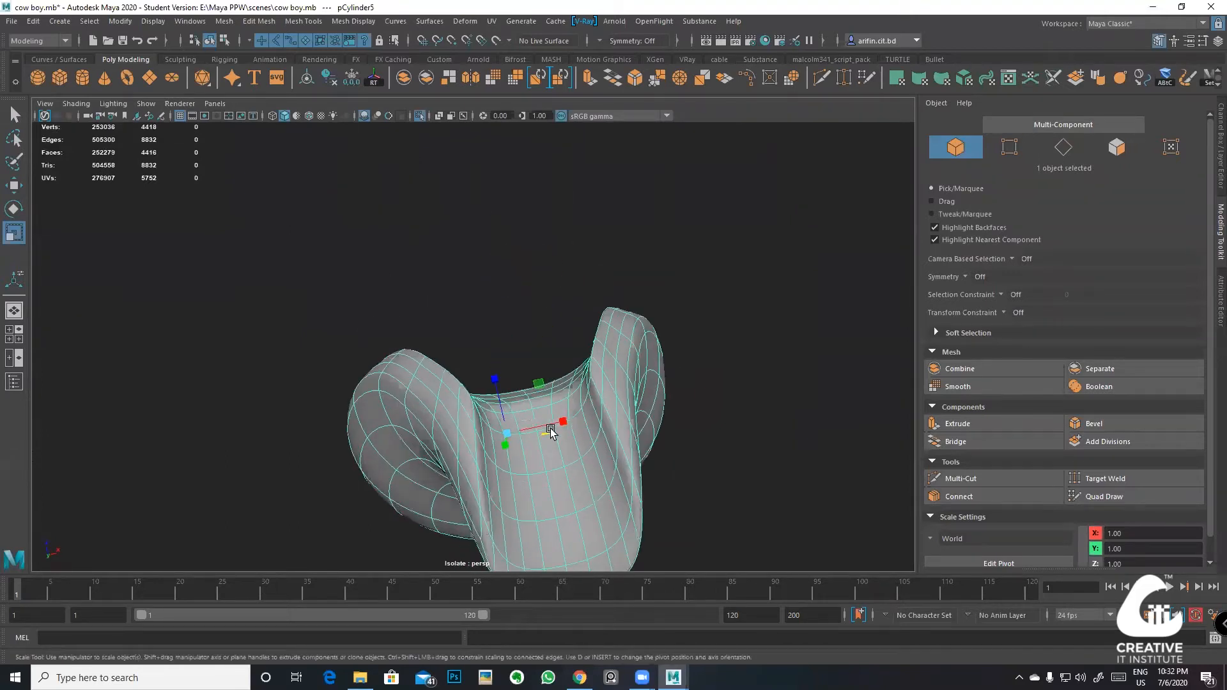
{"action": "left_click", "coordinate": [1094, 496]}
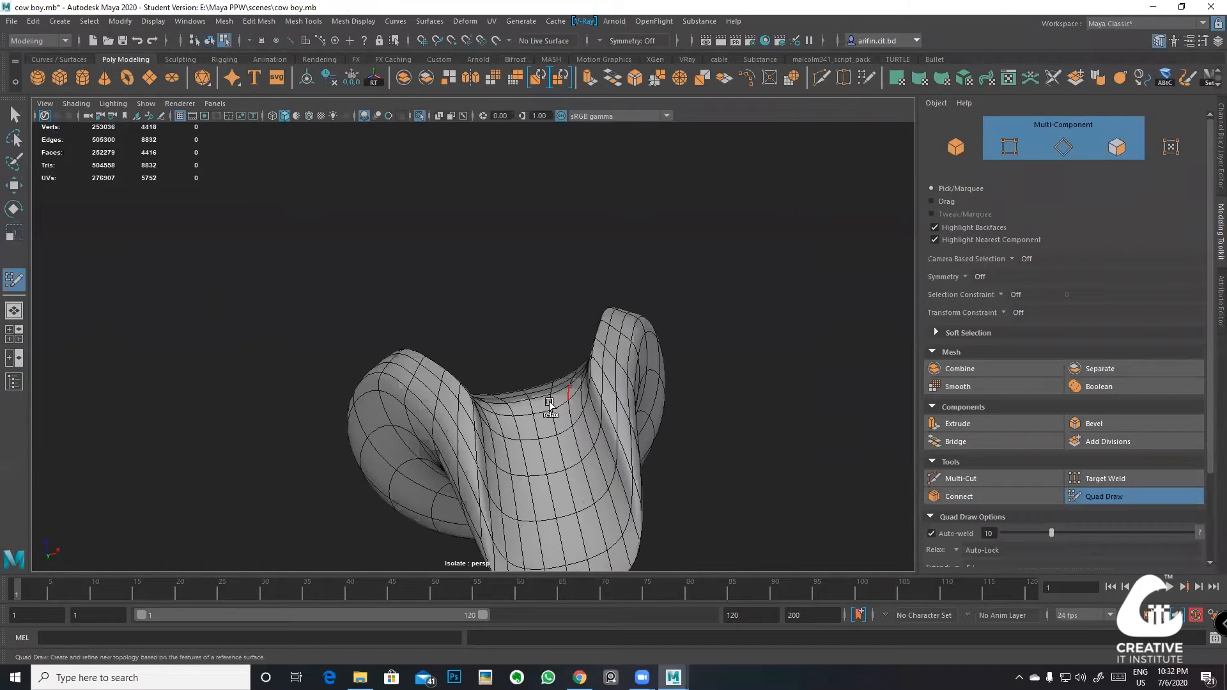
{"action": "left_click_drag", "start_coordinate": [538, 410], "coordinate": [563, 307], "text": "alt"}
{"action": "right_click_drag", "start_coordinate": [563, 307], "coordinate": [496, 262], "text": "alt"}
{"action": "middle_click_drag", "start_coordinate": [486, 256], "coordinate": [495, 281], "text": "alt"}
{"action": "left_click_drag", "start_coordinate": [425, 307], "coordinate": [448, 248], "text": "shift"}
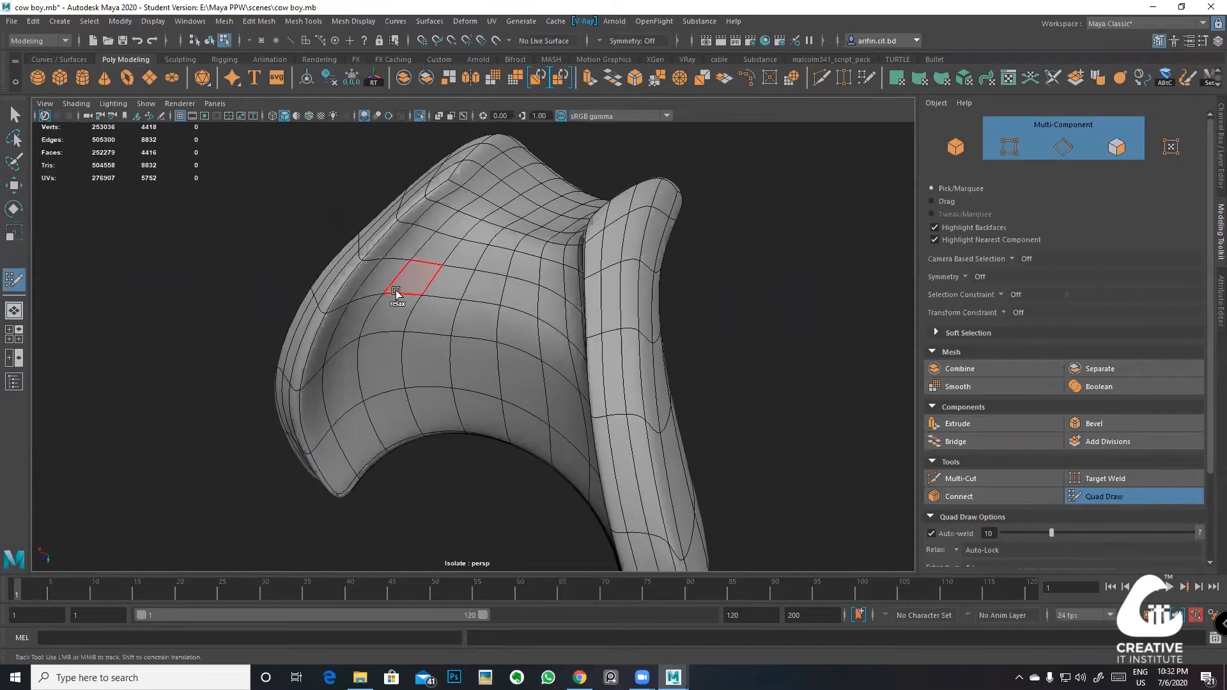
{"action": "mouse_move", "coordinate": [423, 299]}
{"action": "left_mouse_down", "text": "shift"}
{"action": "mouse_move", "coordinate": [375, 356]}
{"action": "mouse_move", "coordinate": [444, 252]}
{"action": "mouse_move", "coordinate": [474, 274]}
{"action": "mouse_move", "coordinate": [474, 356]}
{"action": "mouse_move", "coordinate": [512, 212]}
{"action": "mouse_move", "coordinate": [358, 324]}
{"action": "mouse_move", "coordinate": [490, 186]}
{"action": "mouse_move", "coordinate": [337, 351]}
{"action": "mouse_move", "coordinate": [353, 380]}
{"action": "mouse_move", "coordinate": [392, 276]}
{"action": "mouse_move", "coordinate": [440, 237]}
{"action": "left_mouse_up", "text": "shift"}
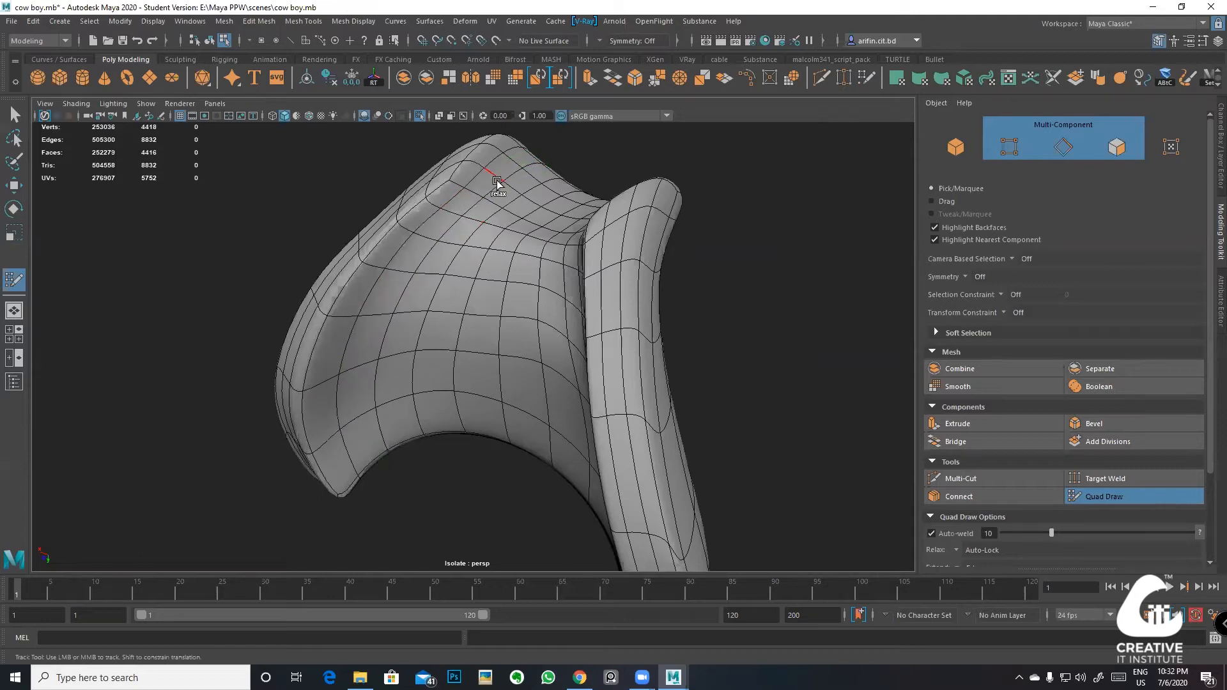
{"action": "left_click_drag", "start_coordinate": [478, 238], "coordinate": [514, 226], "text": "shift"}
Step: Show the rest of the character again and leave Quad Draw for object mode with the back hair selected
{"action": "scroll", "coordinate": [471, 340], "scroll_direction": "down", "scroll_amount": 3}
{"action": "left_click_drag", "start_coordinate": [471, 339], "coordinate": [556, 369], "text": "alt"}
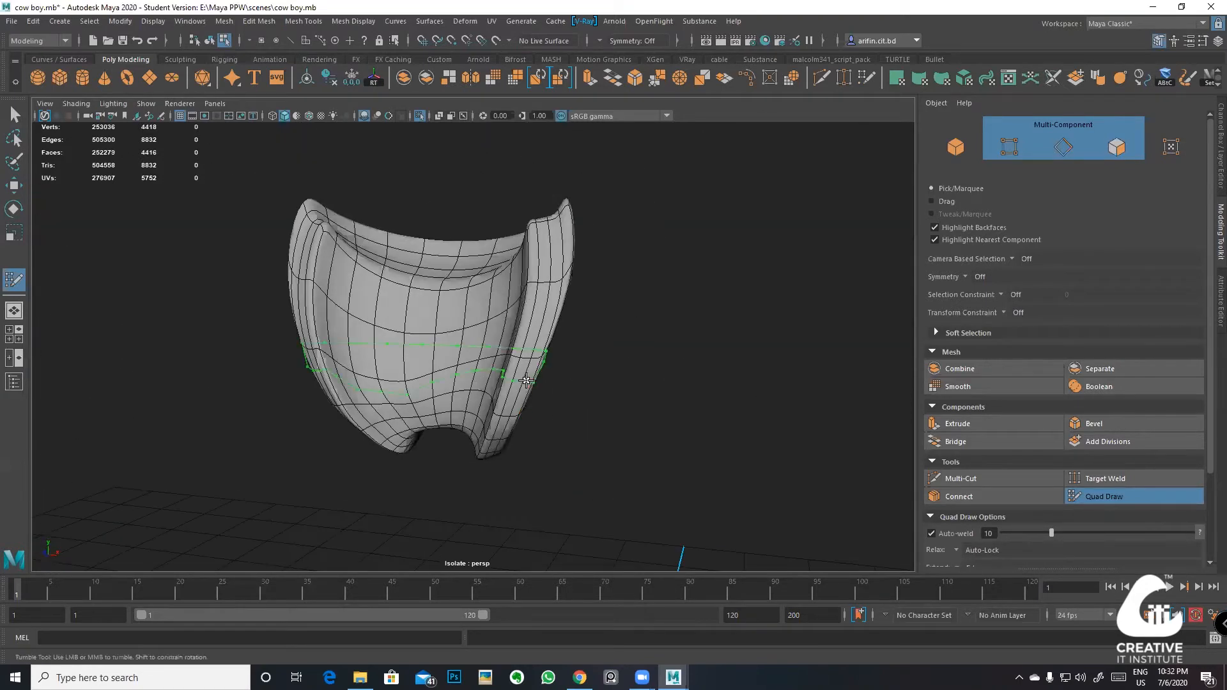
{"action": "key", "text": "ctrl+1"}
{"action": "left_click_drag", "start_coordinate": [447, 351], "coordinate": [232, 359], "text": "alt"}
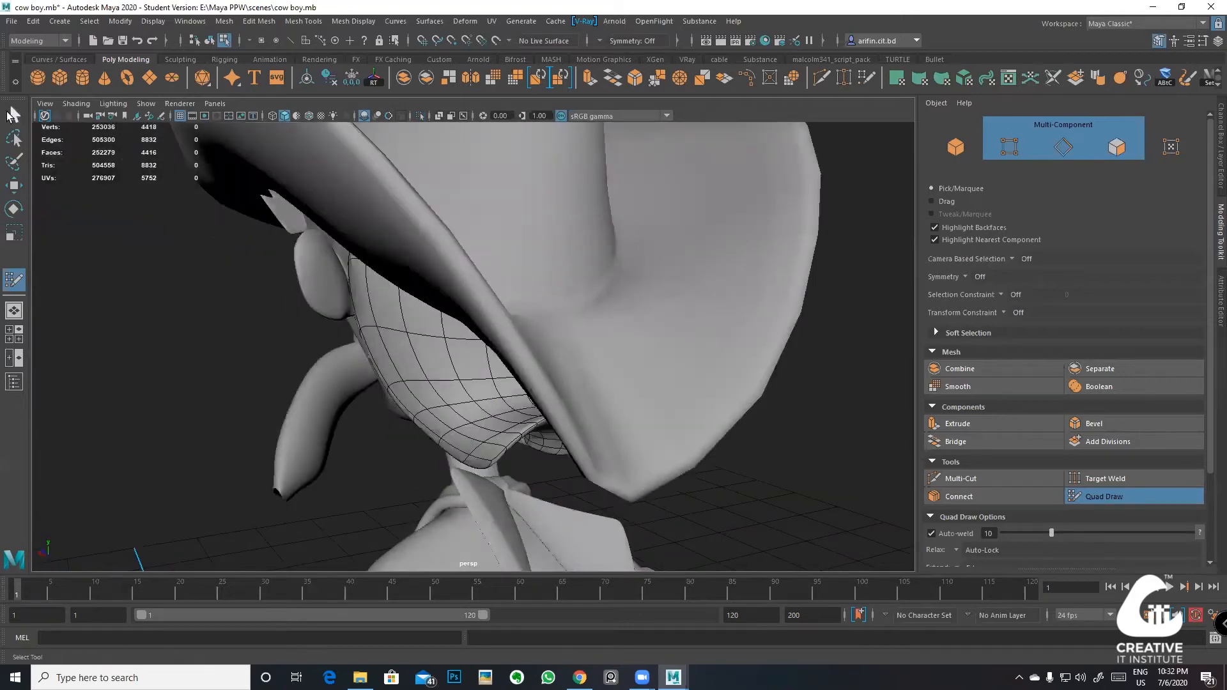
{"action": "left_click", "coordinate": [12, 115]}
{"action": "right_click_drag", "start_coordinate": [489, 378], "coordinate": [455, 434]}
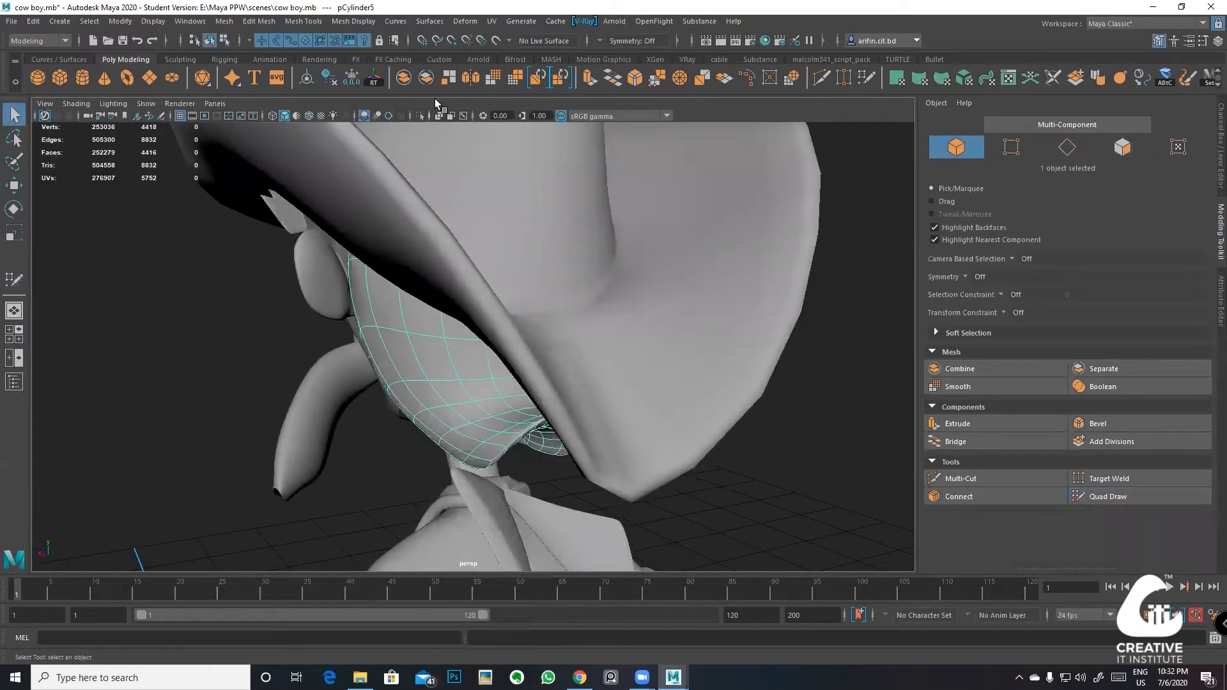
Step: Mirror the back hair across the world X axis in the negative direction and isolate it to inspect the seam
{"action": "key", "text": "g"}
{"action": "key", "text": "ctrl+1"}
{"action": "left_click_drag", "start_coordinate": [496, 420], "coordinate": [710, 448], "text": "alt"}
{"action": "left_click_drag", "start_coordinate": [518, 386], "coordinate": [457, 289], "text": "alt"}
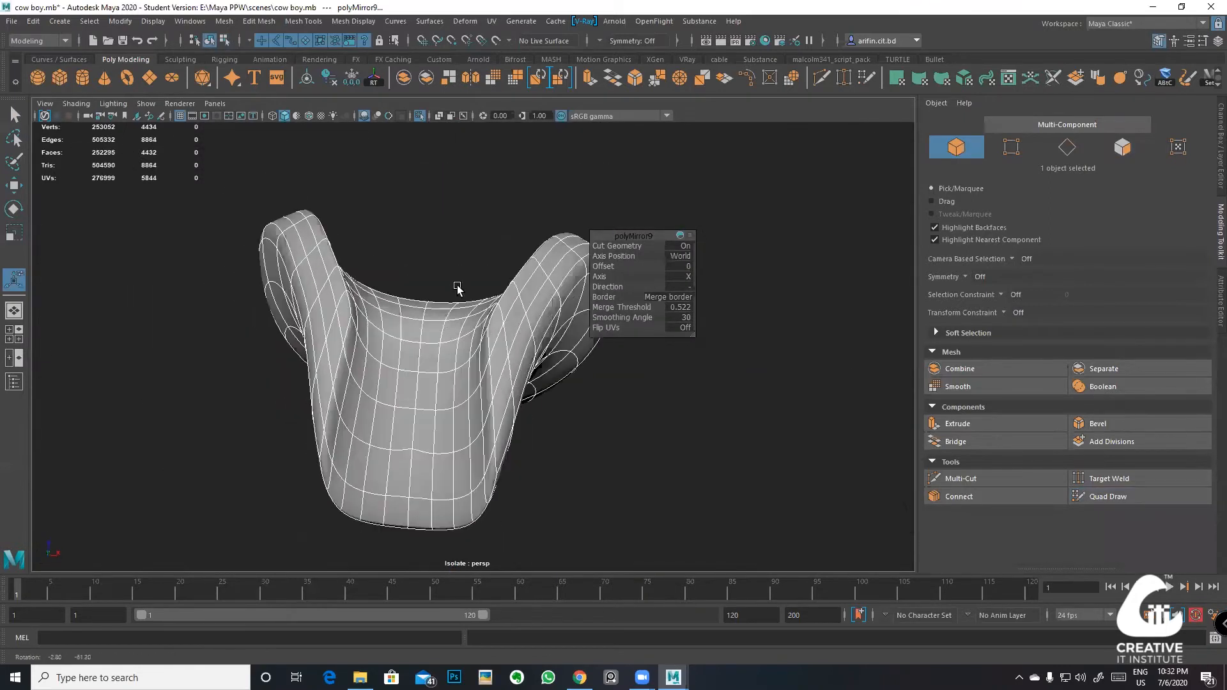
{"action": "left_click_drag", "start_coordinate": [427, 335], "coordinate": [491, 346], "text": "alt"}
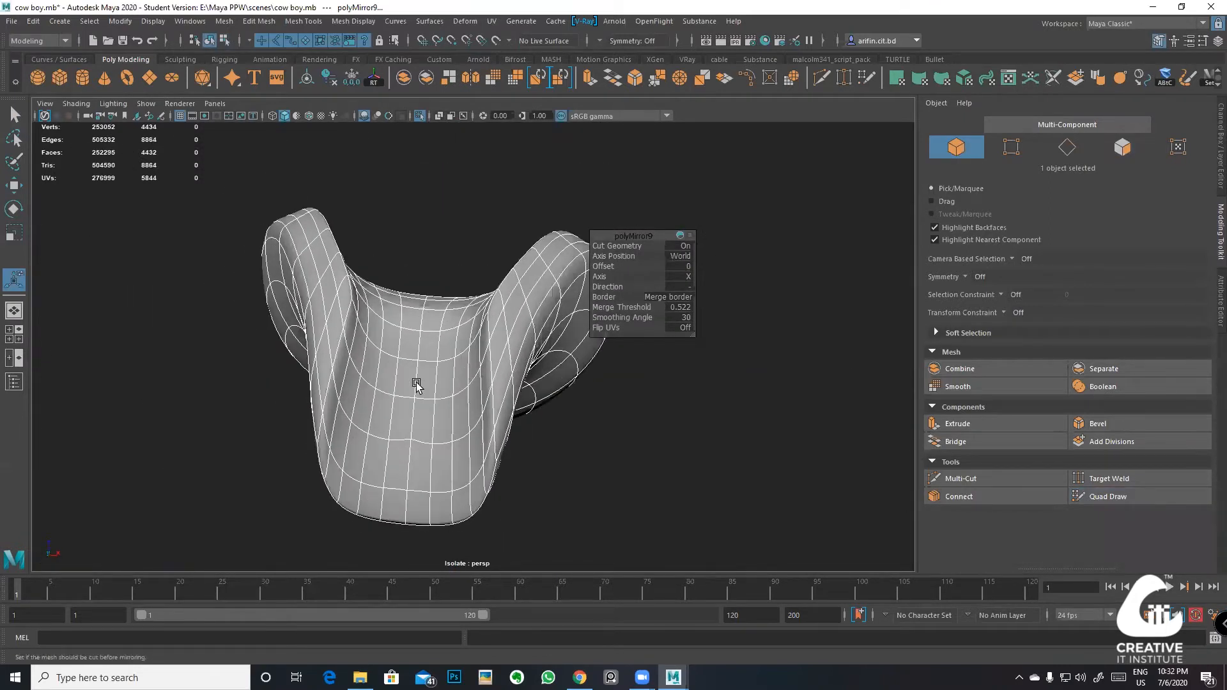
Step: Merge the overlapping vertices of the mirrored back hair and show the whole character again
{"action": "right_click_drag", "start_coordinate": [418, 380], "coordinate": [363, 332]}
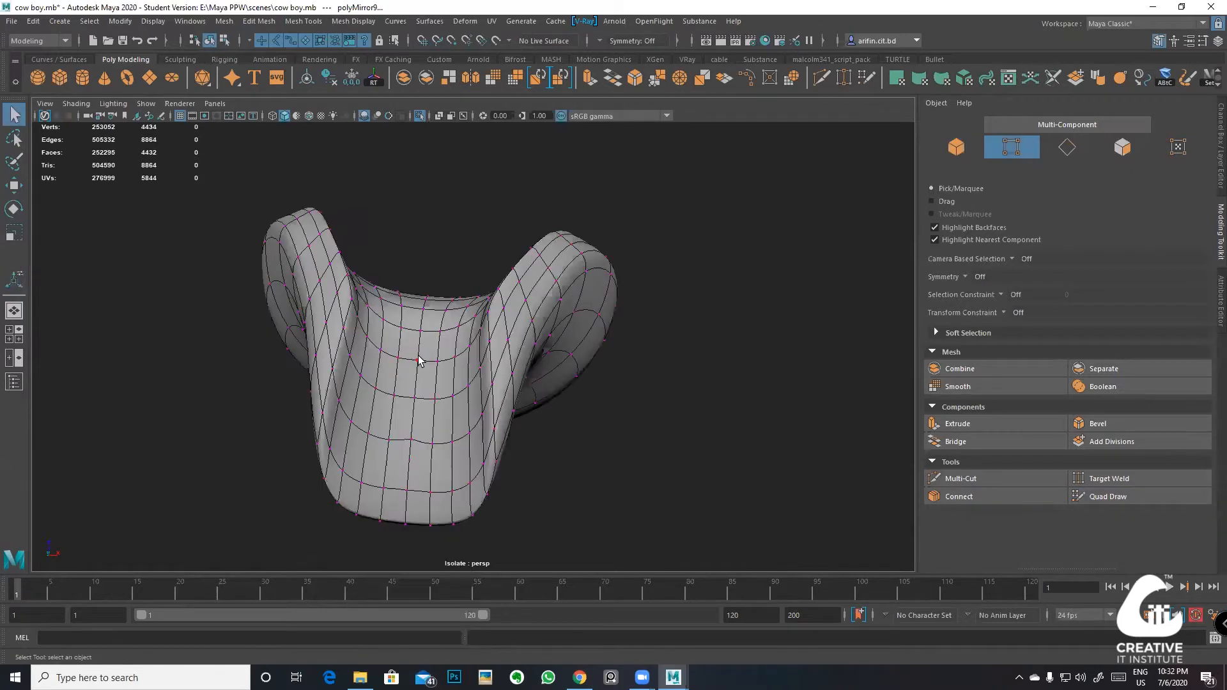
{"action": "scroll", "coordinate": [465, 404], "scroll_direction": "down", "scroll_amount": 4}
{"action": "left_click_drag", "start_coordinate": [582, 487], "coordinate": [289, 220]}
{"action": "key", "text": "g"}
{"action": "left_click", "coordinate": [358, 265]}
{"action": "right_click_drag", "start_coordinate": [431, 306], "coordinate": [536, 251]}
{"action": "left_click_drag", "start_coordinate": [536, 250], "coordinate": [543, 417], "text": "alt"}
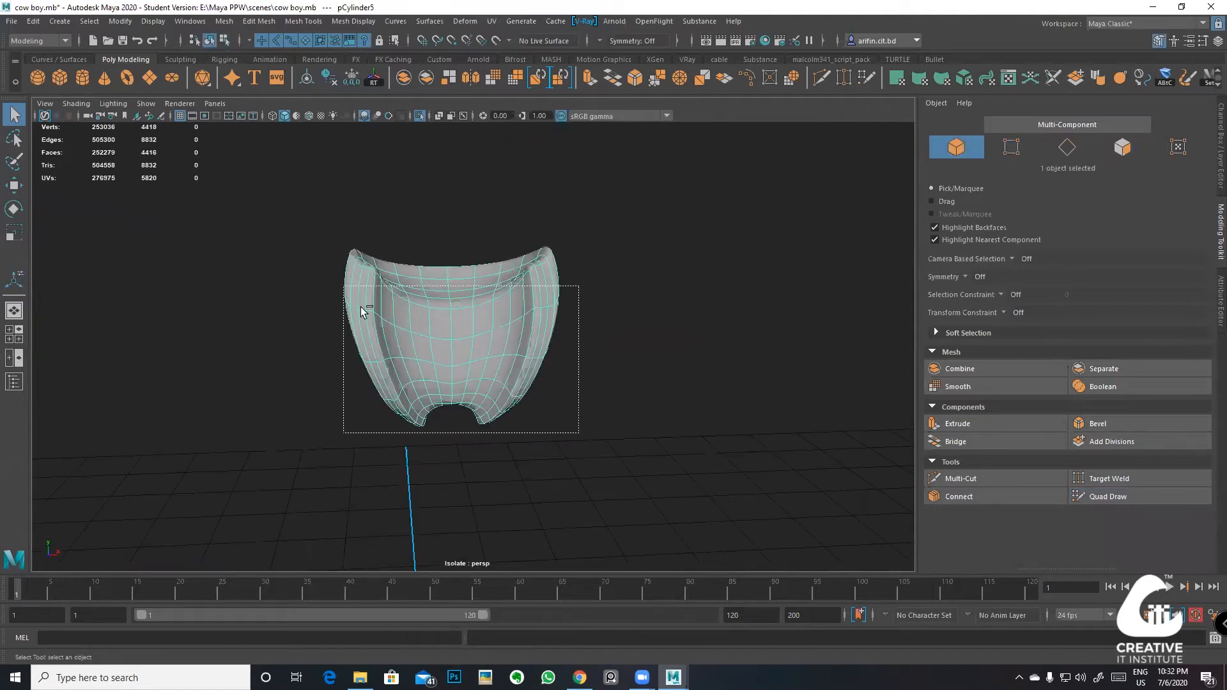
{"action": "key", "text": "ctrl+1"}
{"action": "left_click", "coordinate": [631, 356]}
{"action": "left_click_drag", "start_coordinate": [630, 356], "coordinate": [464, 320], "text": "alt"}
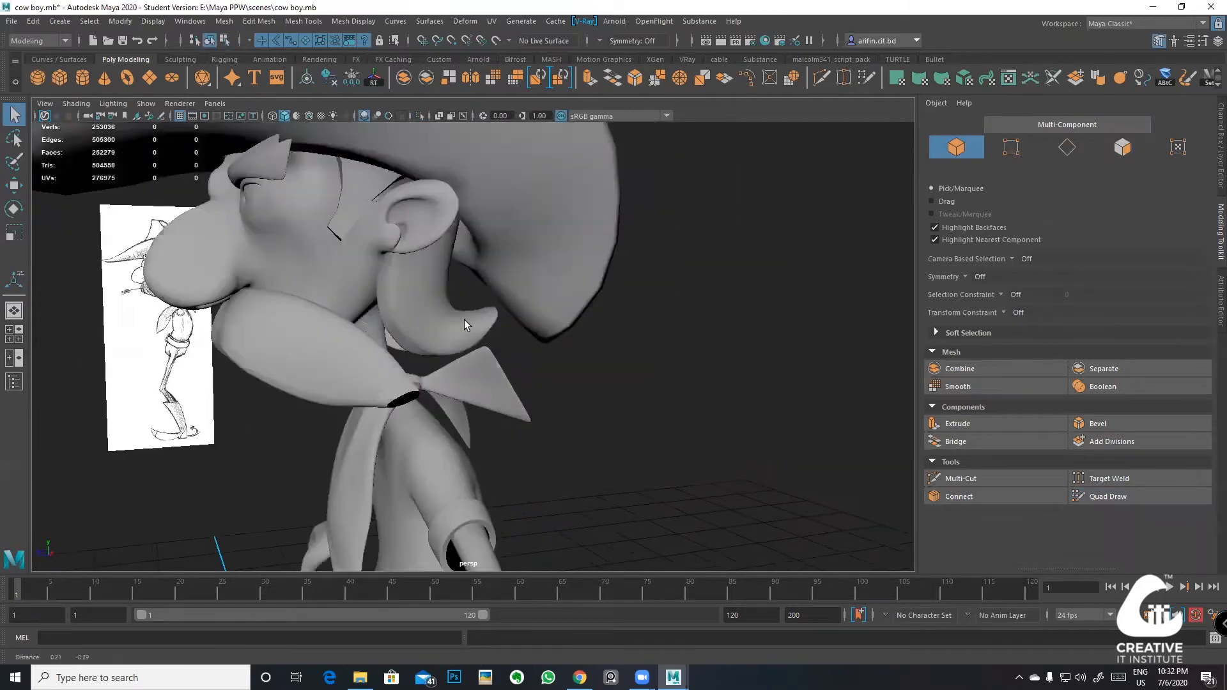
Step: Select an edge loop around the lower back hair and move it slightly down in the YZ plane to about Y 4.49
{"action": "left_click", "coordinate": [464, 320]}
{"action": "scroll", "coordinate": [467, 358], "scroll_direction": "up", "scroll_amount": 5}
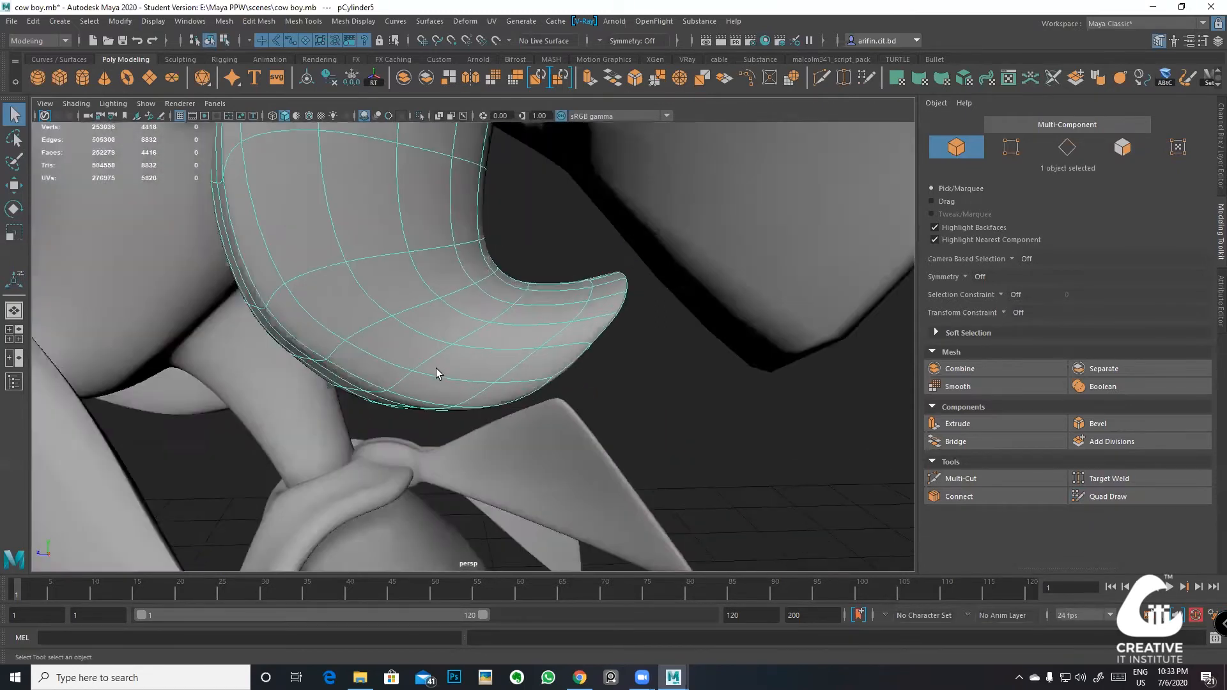
{"action": "left_click_drag", "start_coordinate": [437, 374], "coordinate": [405, 335], "text": "alt"}
{"action": "right_click", "coordinate": [392, 318]}
{"action": "right_click_drag", "start_coordinate": [392, 318], "coordinate": [390, 313]}
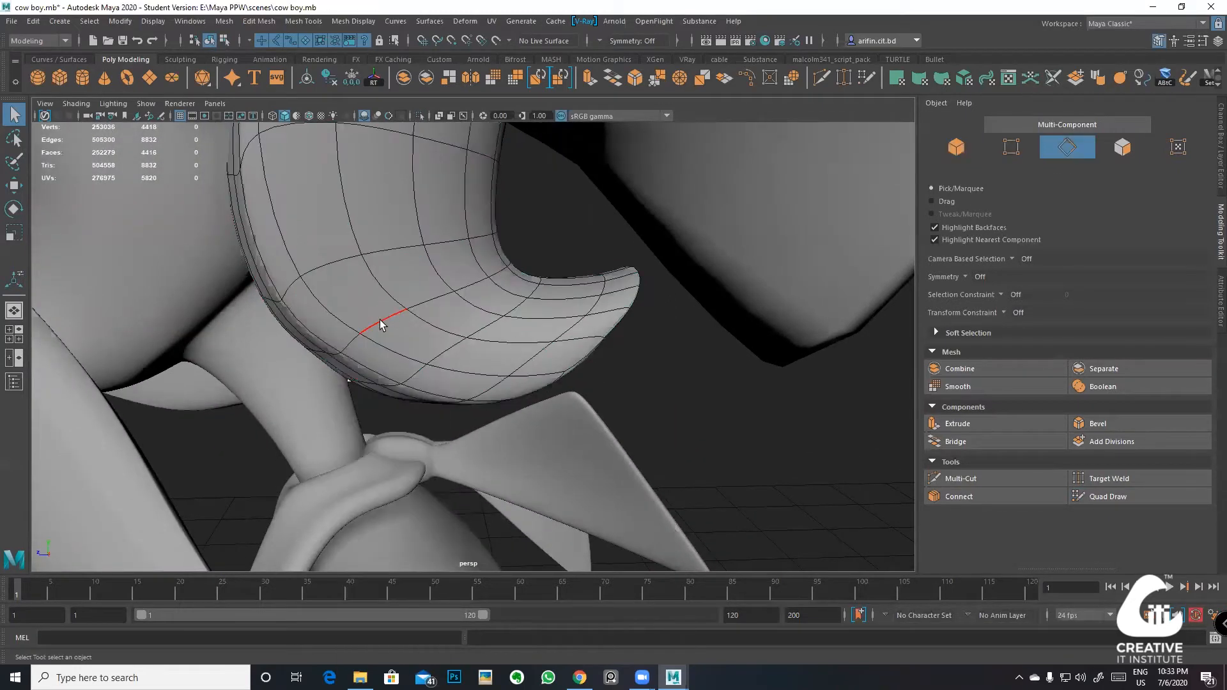
{"action": "left_click_drag", "start_coordinate": [352, 338], "coordinate": [455, 318], "text": "alt"}
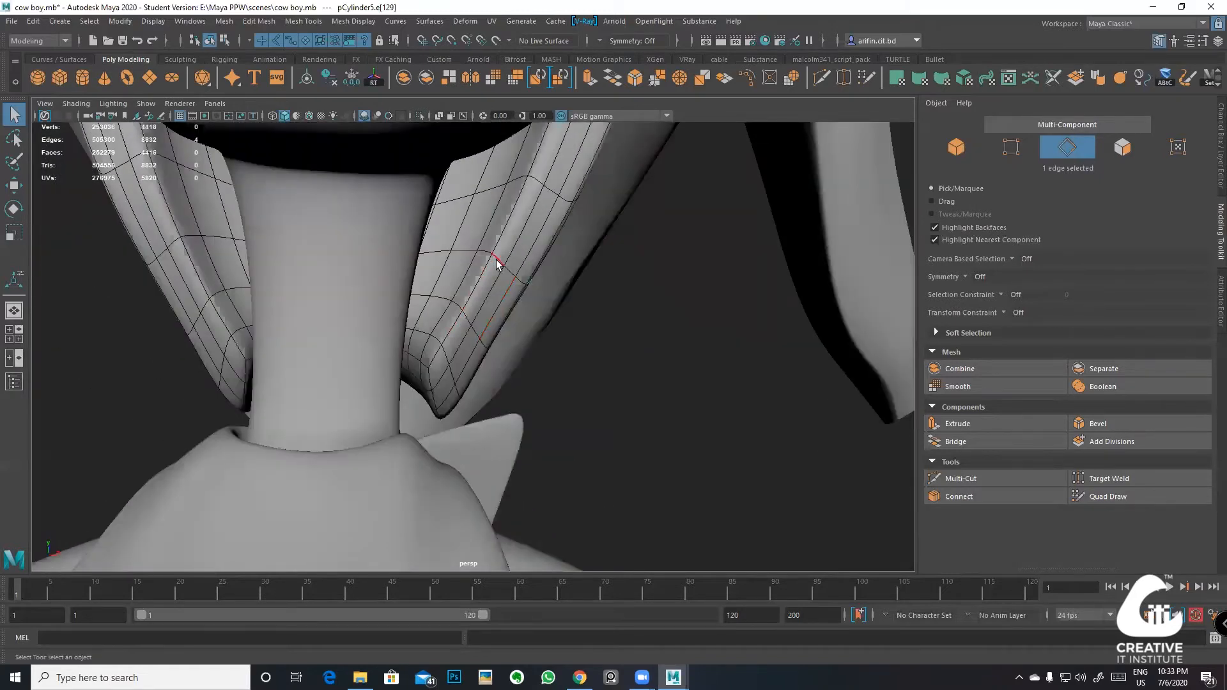
{"action": "left_click_drag", "start_coordinate": [500, 264], "coordinate": [356, 325], "text": "alt"}
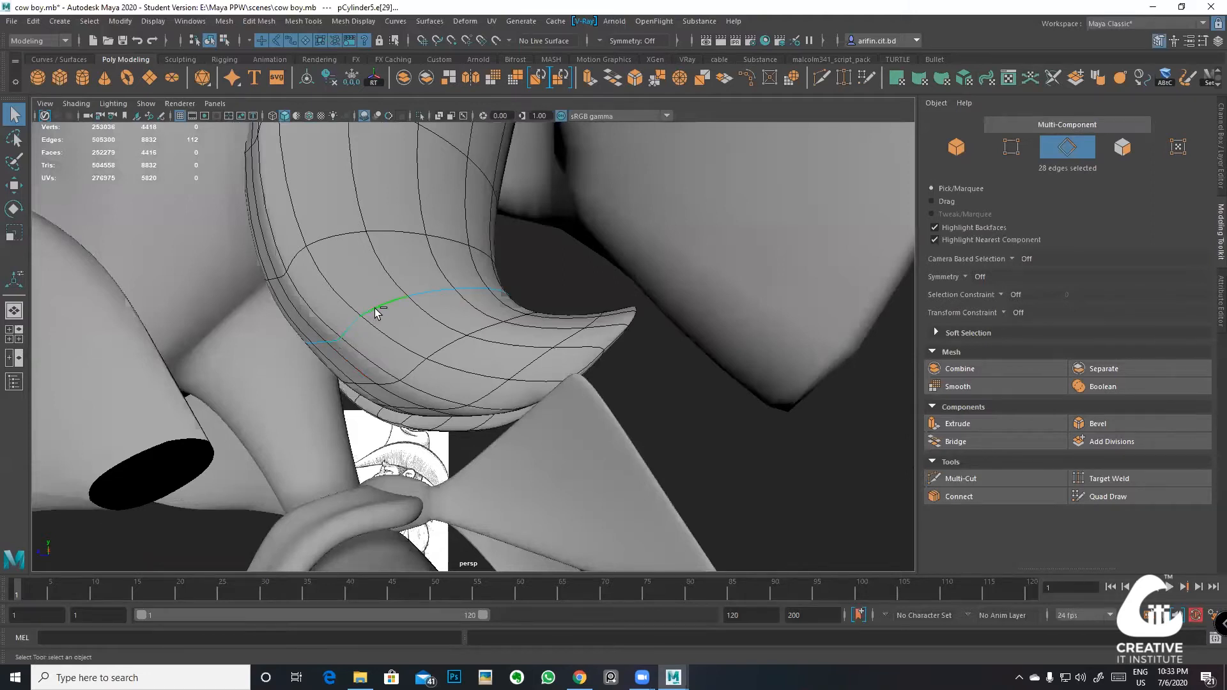
{"action": "left_click_drag", "start_coordinate": [439, 305], "coordinate": [536, 273], "text": "alt"}
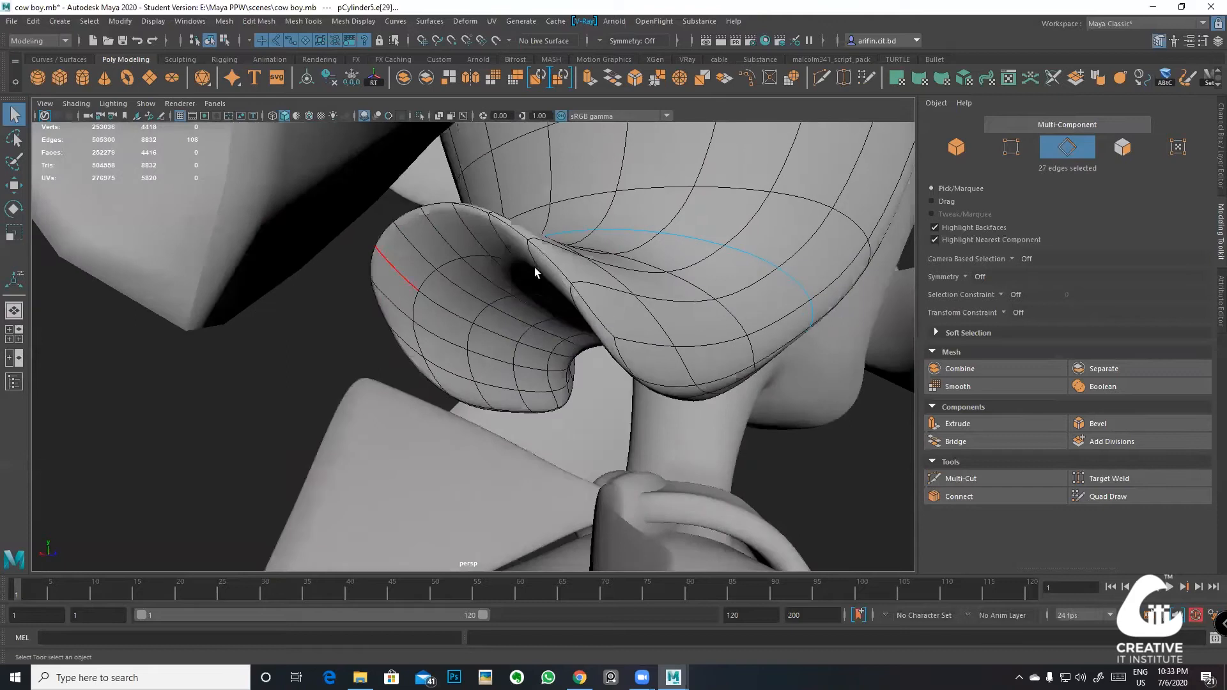
{"action": "left_click_drag", "start_coordinate": [779, 288], "coordinate": [551, 308], "text": "alt"}
{"action": "key", "text": "w"}
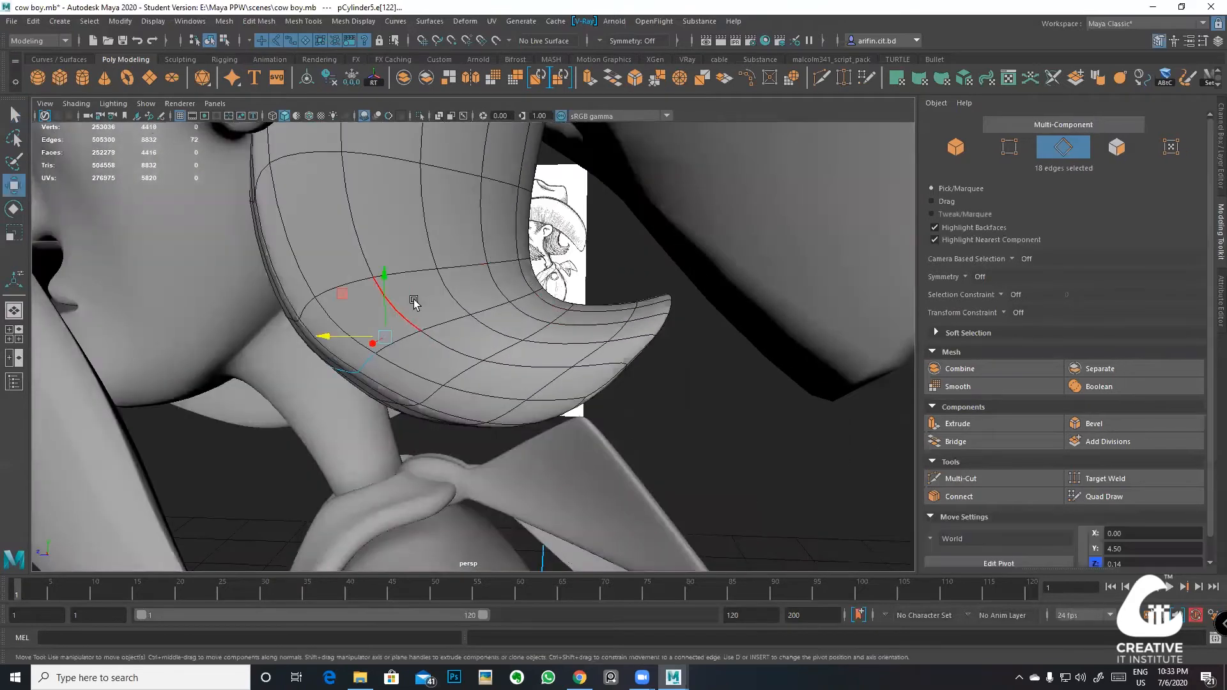
{"action": "left_click_drag", "start_coordinate": [344, 294], "coordinate": [342, 298]}
{"action": "right_click_drag", "start_coordinate": [492, 346], "coordinate": [450, 323], "text": "alt"}
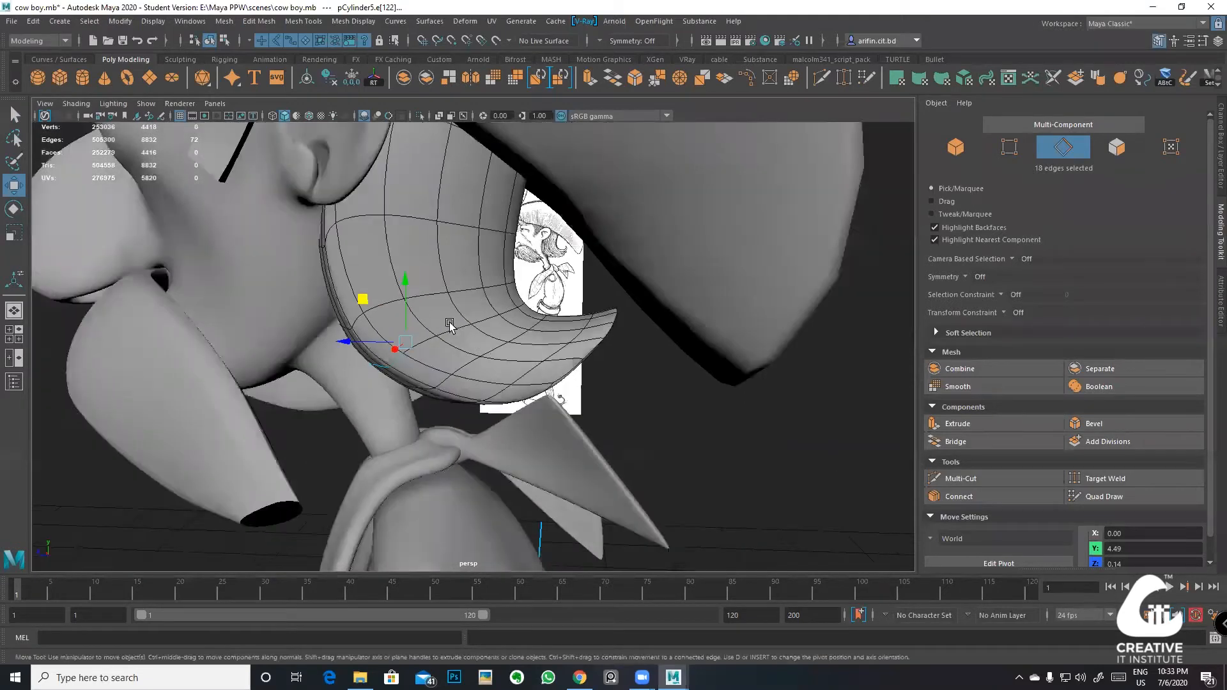
{"action": "left_click_drag", "start_coordinate": [450, 323], "coordinate": [461, 238], "text": "alt"}
{"action": "right_click_drag", "start_coordinate": [460, 236], "coordinate": [525, 216]}
Step: Try to close the moustache's open tip by extruding its border edges and scaling them inward
{"action": "right_click_drag", "start_coordinate": [684, 365], "coordinate": [454, 343], "text": "alt"}
{"action": "left_click_drag", "start_coordinate": [454, 343], "coordinate": [439, 378], "text": "alt"}
{"action": "right_click_drag", "start_coordinate": [439, 378], "coordinate": [492, 371], "text": "alt"}
{"action": "left_click_drag", "start_coordinate": [493, 371], "coordinate": [400, 394], "text": "alt"}
{"action": "right_click_drag", "start_coordinate": [399, 393], "coordinate": [351, 415], "text": "alt"}
{"action": "left_click", "coordinate": [352, 413]}
{"action": "left_click_drag", "start_coordinate": [341, 386], "coordinate": [342, 358], "text": "alt"}
{"action": "right_click_drag", "start_coordinate": [342, 358], "coordinate": [342, 356]}
{"action": "double_click", "coordinate": [343, 356]}
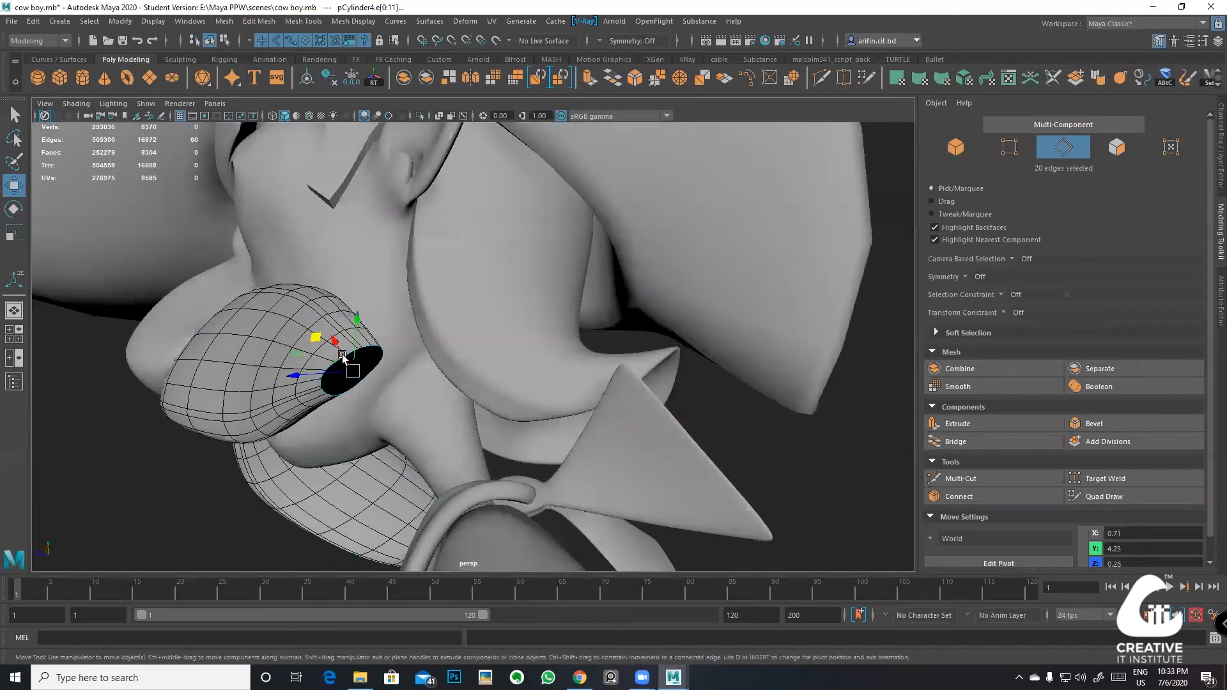
{"action": "left_click_drag", "start_coordinate": [343, 354], "coordinate": [358, 382], "text": "alt"}
{"action": "key", "text": "ctrl+e"}
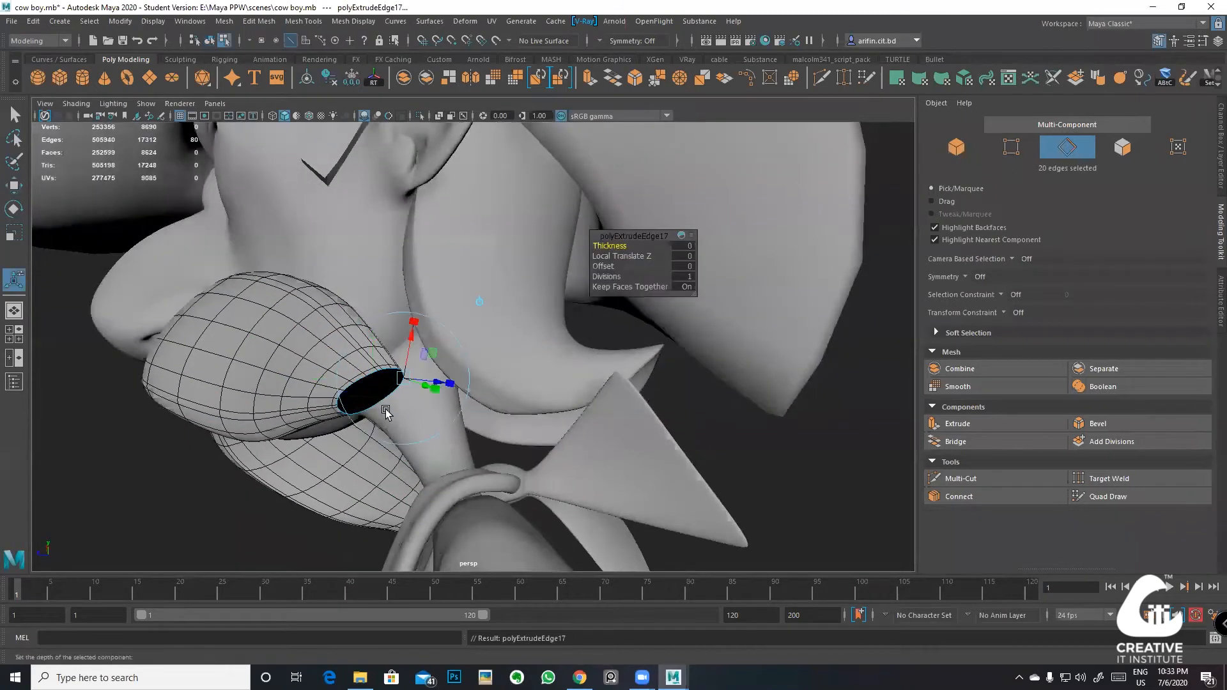
{"action": "key", "text": "r"}
{"action": "left_click_drag", "start_coordinate": [371, 391], "coordinate": [352, 396]}
{"action": "key", "text": "ctrl+z"}
{"action": "key", "text": "ctrl+z"}
{"action": "right_click_drag", "start_coordinate": [319, 325], "coordinate": [383, 307]}
{"action": "left_click", "coordinate": [206, 521]}
{"action": "scroll", "coordinate": [257, 466], "scroll_direction": "down", "scroll_amount": 5}
{"action": "left_click_drag", "start_coordinate": [279, 405], "coordinate": [328, 368], "text": "alt"}
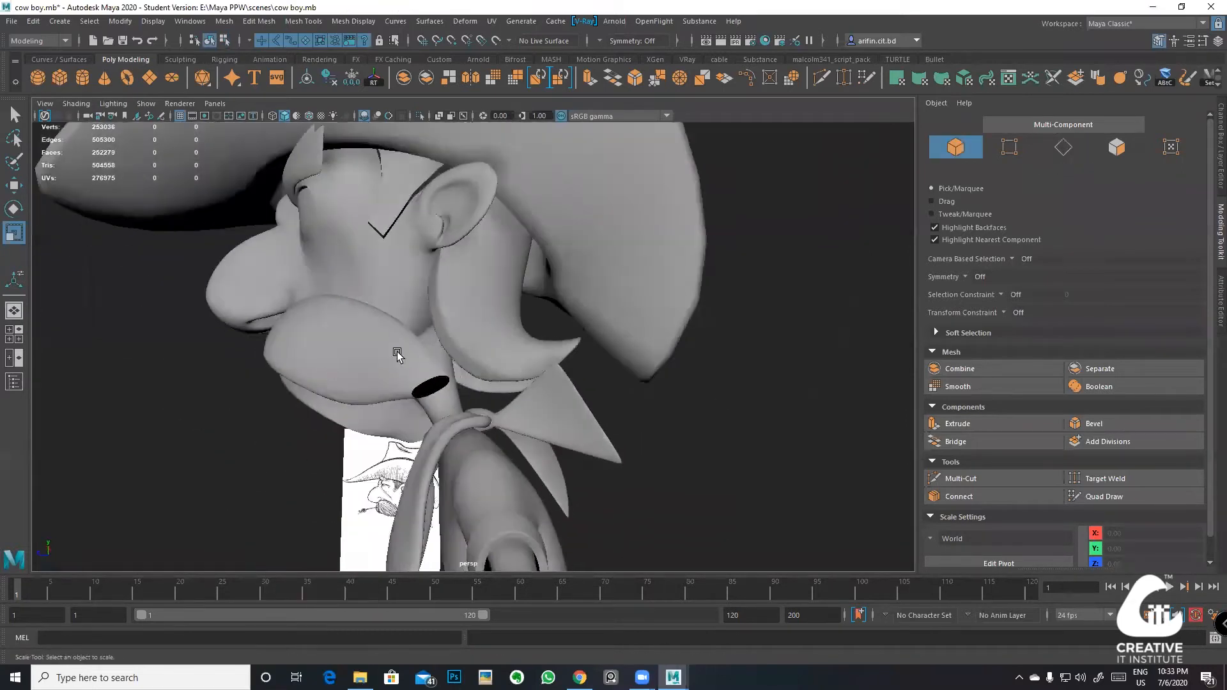
Step: Select all meshes of the cowboy character and delete their construction history
{"action": "left_click", "coordinate": [397, 355]}
{"action": "left_click", "coordinate": [471, 331], "text": "shift"}
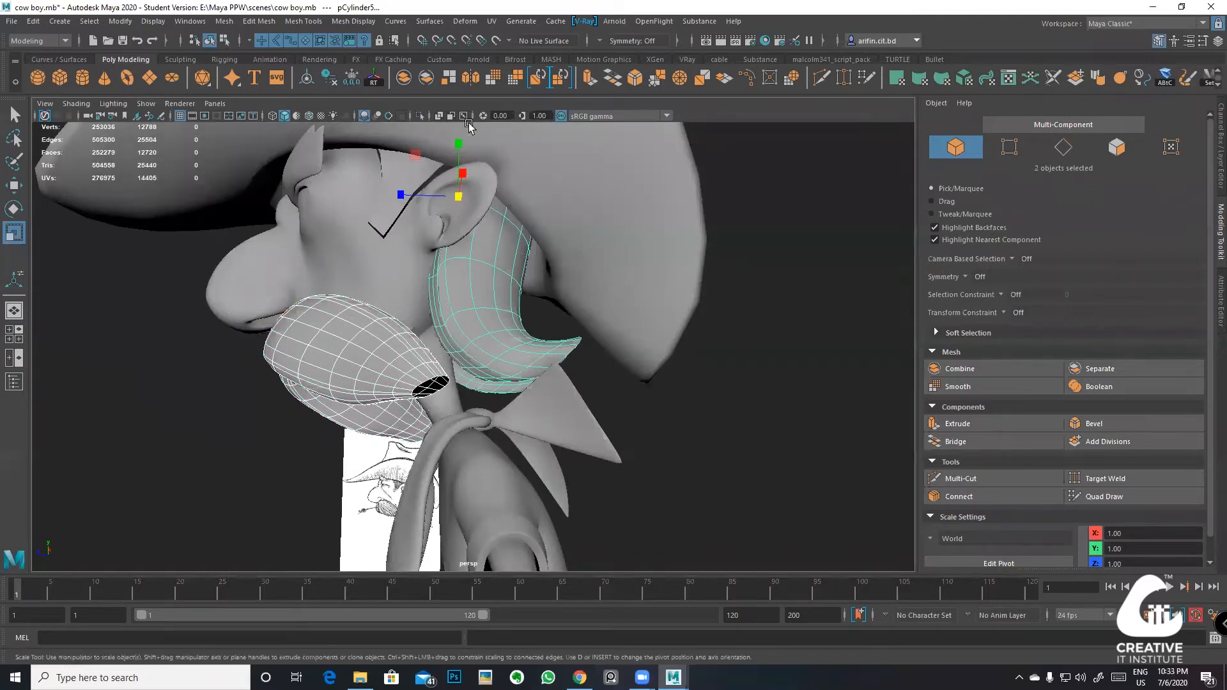
{"action": "scroll", "coordinate": [441, 301], "scroll_direction": "down", "scroll_amount": 15}
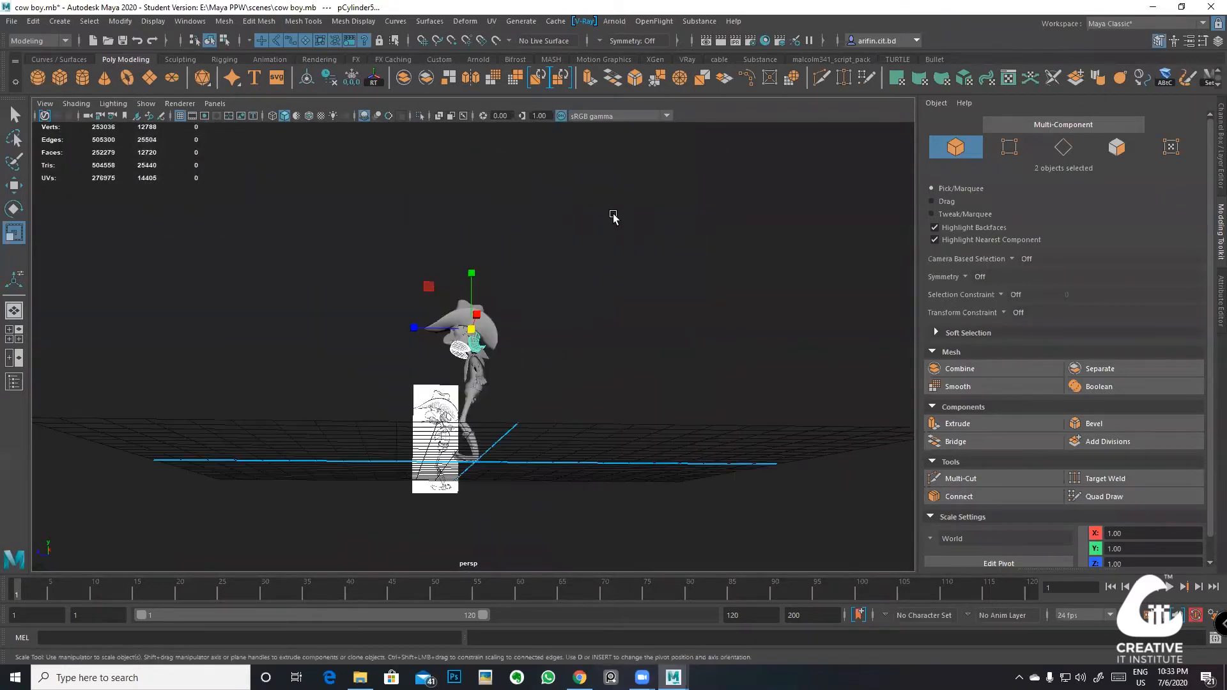
{"action": "left_click_drag", "start_coordinate": [615, 214], "coordinate": [365, 541]}
{"action": "left_click_drag", "start_coordinate": [365, 542], "coordinate": [466, 566], "text": "alt"}
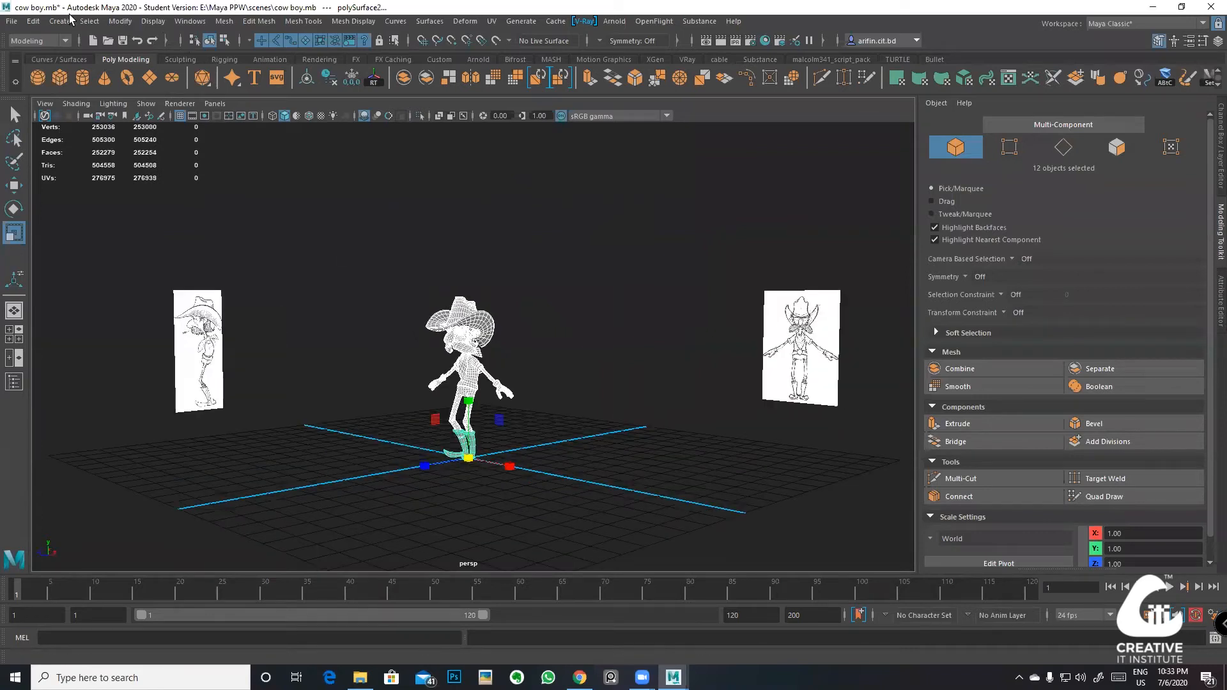
{"action": "left_click", "coordinate": [36, 21]}
{"action": "mouse_move", "coordinate": [176, 172]}
{"action": "left_click", "coordinate": [238, 170]}
Step: Save the scene, accepting the student version notice, and deselect the character
{"action": "key", "text": "q"}
{"action": "key", "text": "ctrl+s"}
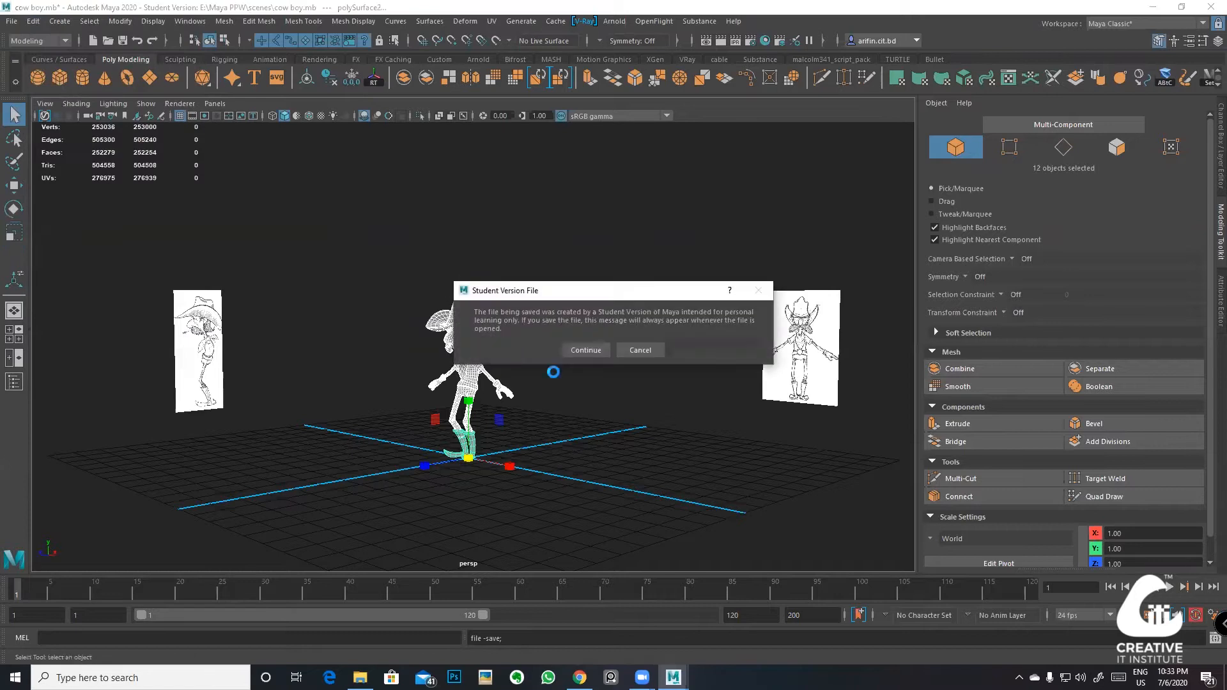
{"action": "left_click", "coordinate": [574, 352]}
{"action": "scroll", "coordinate": [551, 364], "scroll_direction": "up", "scroll_amount": 5}
{"action": "left_click_drag", "start_coordinate": [556, 351], "coordinate": [542, 335], "text": "alt"}
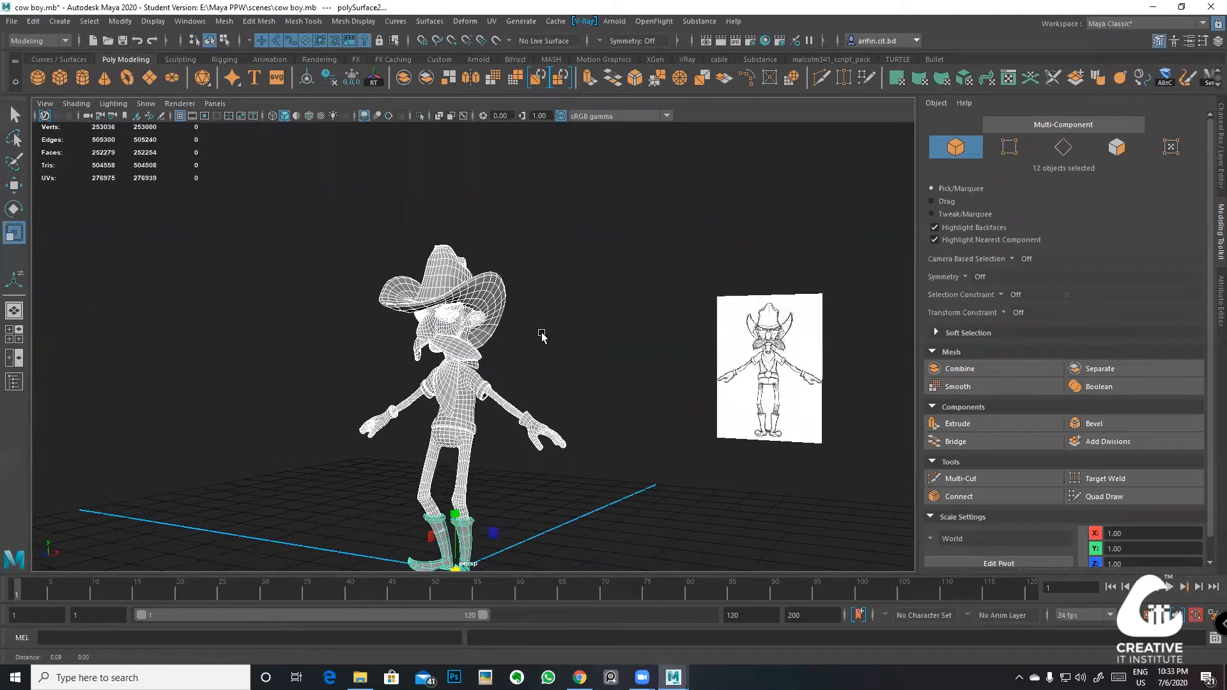
{"action": "middle_click_drag", "start_coordinate": [543, 334], "coordinate": [555, 271], "text": "alt"}
{"action": "left_click", "coordinate": [531, 252]}
Step: Reopen cow boy.mb from the scenes folder, saving the current changes and accepting the student version notice
{"action": "left_click", "coordinate": [12, 21]}
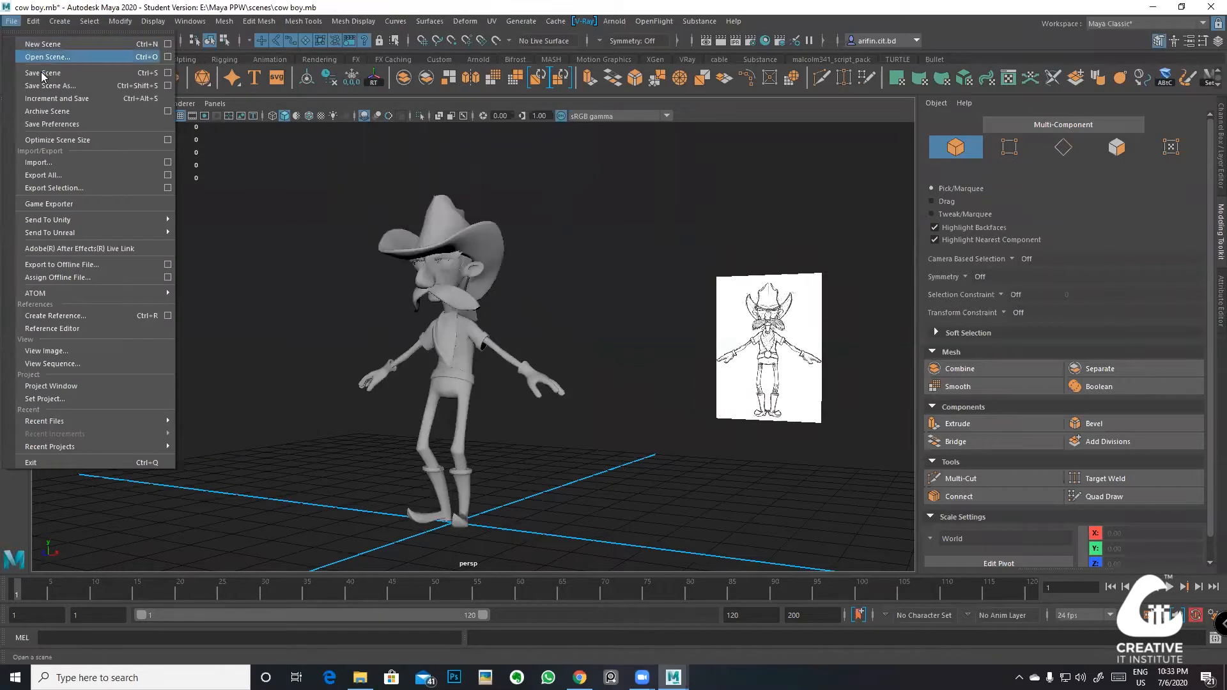
{"action": "left_click", "coordinate": [55, 56]}
{"action": "scroll", "coordinate": [284, 347], "scroll_direction": "down", "scroll_amount": 2}
{"action": "left_click", "coordinate": [291, 313]}
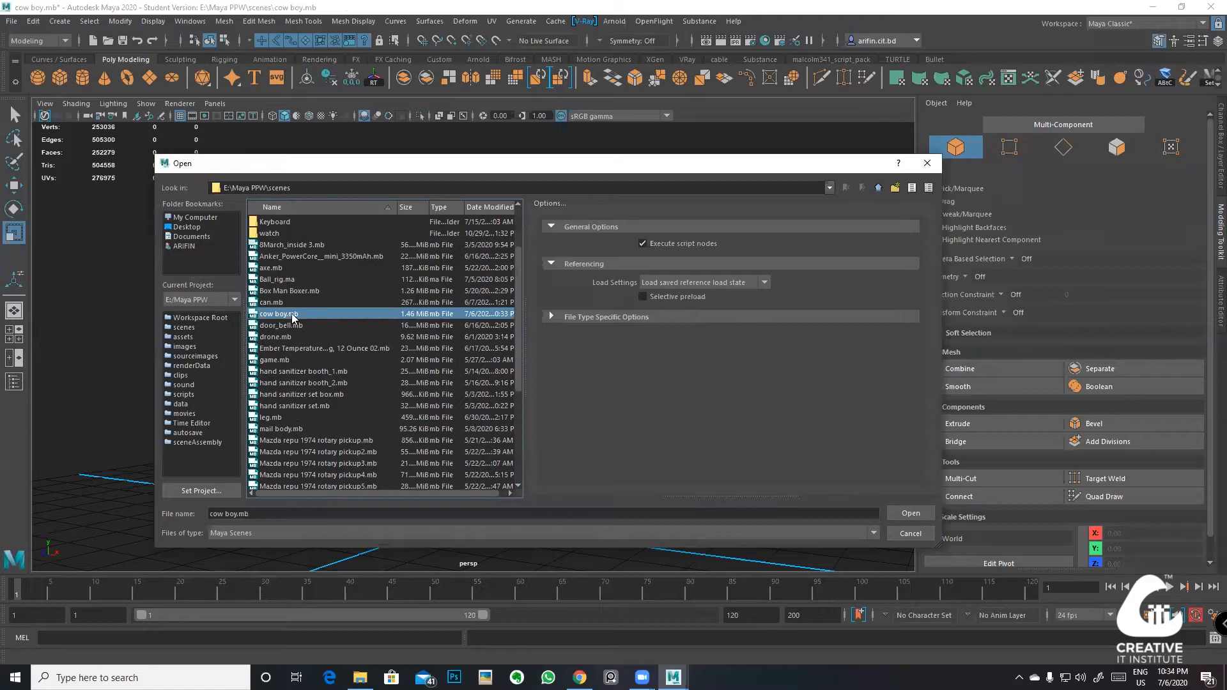
{"action": "left_click", "coordinate": [918, 513]}
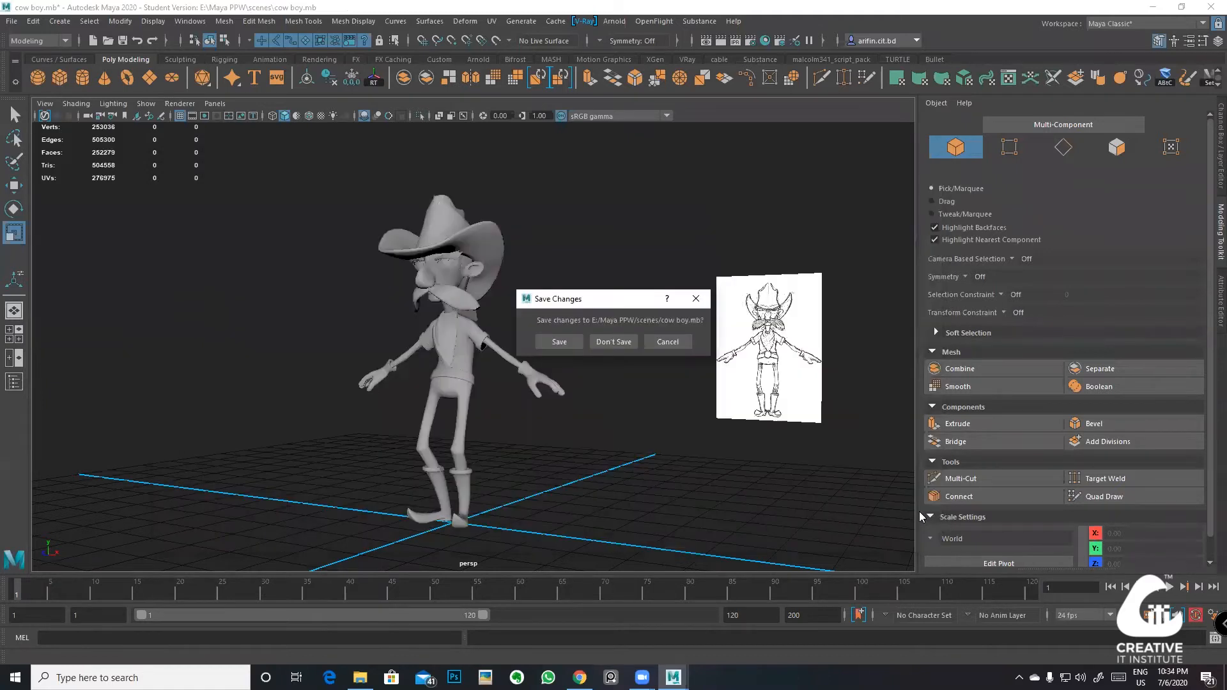
{"action": "left_click", "coordinate": [560, 342]}
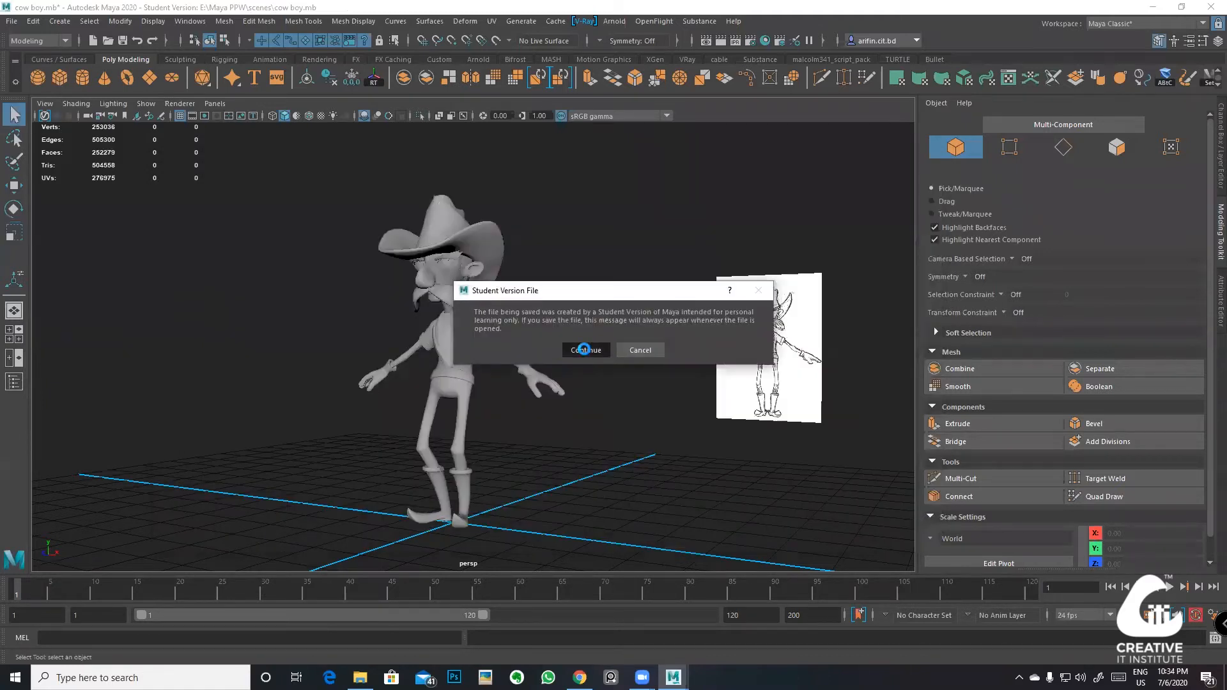
{"action": "left_click", "coordinate": [582, 350]}
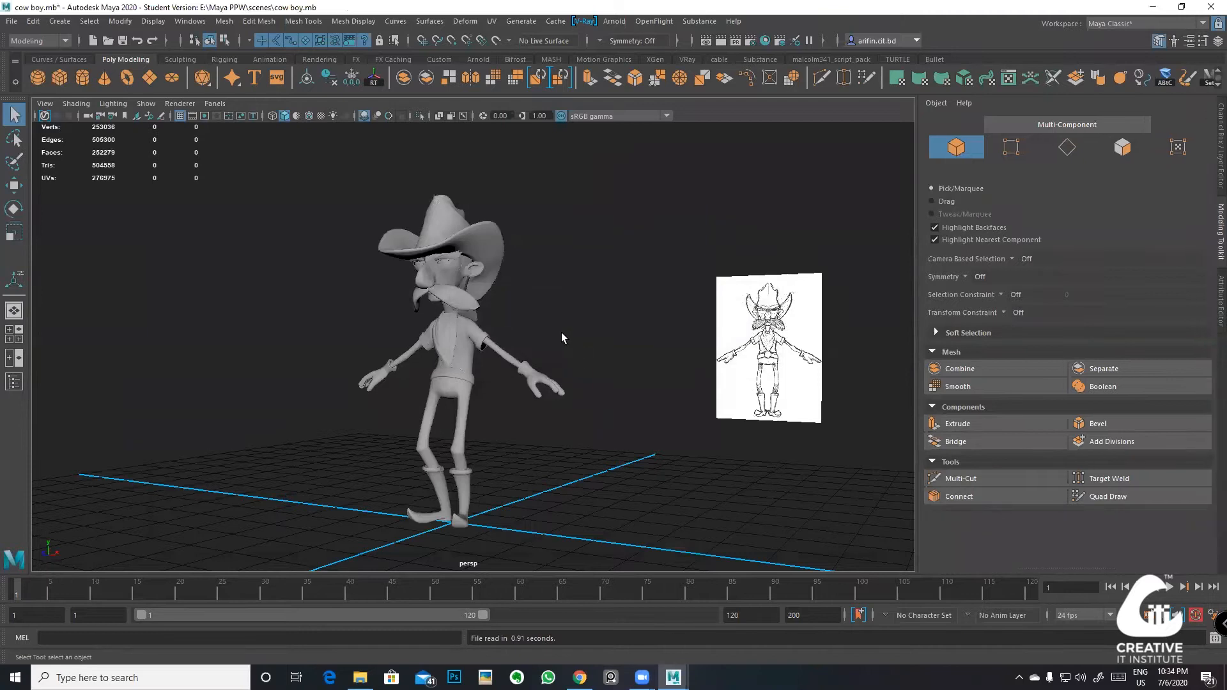
Step: Combine the sideburns and the back hair of the cowboy into one mesh
{"action": "left_click_drag", "start_coordinate": [521, 266], "coordinate": [389, 439], "text": "alt"}
{"action": "right_click_drag", "start_coordinate": [390, 438], "coordinate": [441, 424], "text": "alt"}
{"action": "middle_click_drag", "start_coordinate": [441, 425], "coordinate": [417, 303], "text": "alt"}
{"action": "left_click_drag", "start_coordinate": [417, 303], "coordinate": [370, 310], "text": "alt"}
{"action": "left_click", "coordinate": [435, 381], "text": "shift"}
{"action": "left_click_drag", "start_coordinate": [450, 389], "coordinate": [576, 307], "text": "alt"}
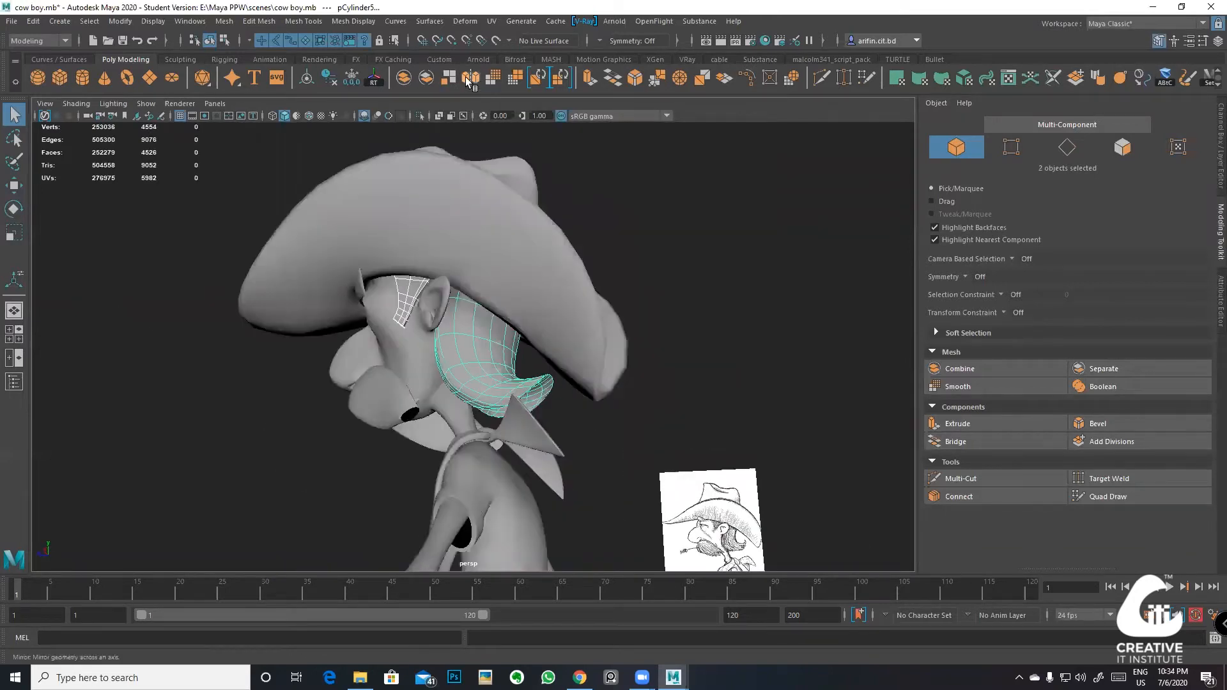
{"action": "left_click", "coordinate": [404, 78]}
{"action": "key", "text": "w"}
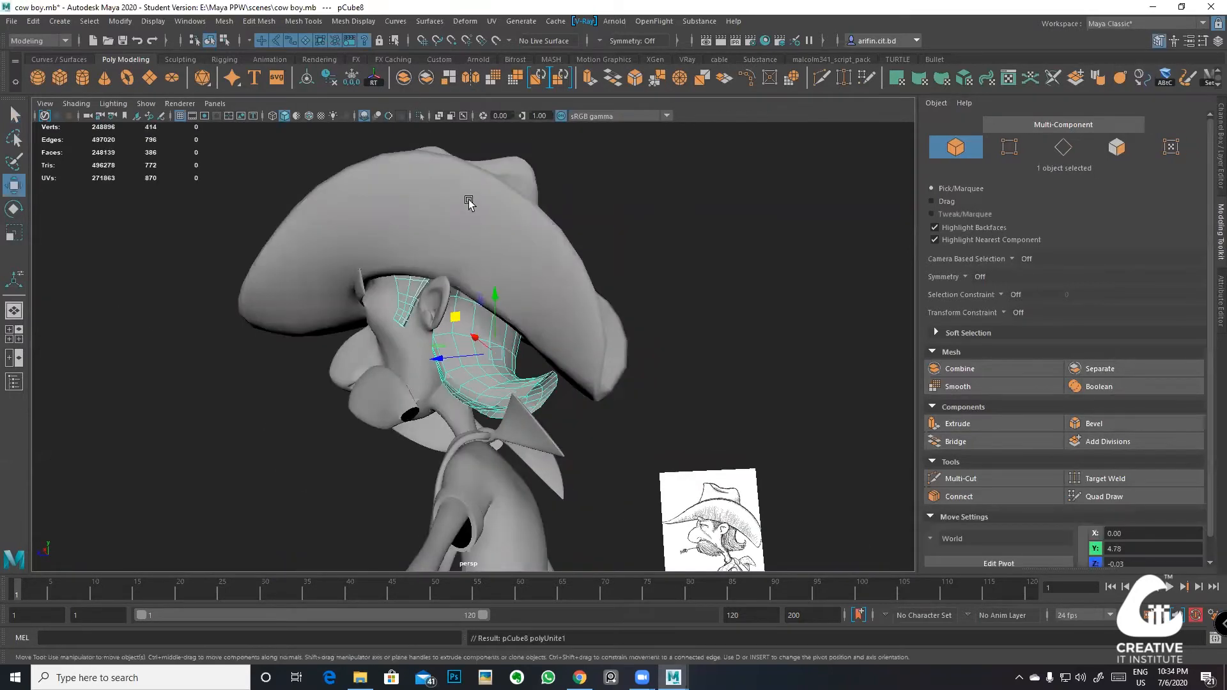
Step: Smooth the combined hair mesh with 1 division and reselect it as an object
{"action": "left_click_drag", "start_coordinate": [473, 203], "coordinate": [489, 152], "text": "alt"}
{"action": "left_click", "coordinate": [488, 80]}
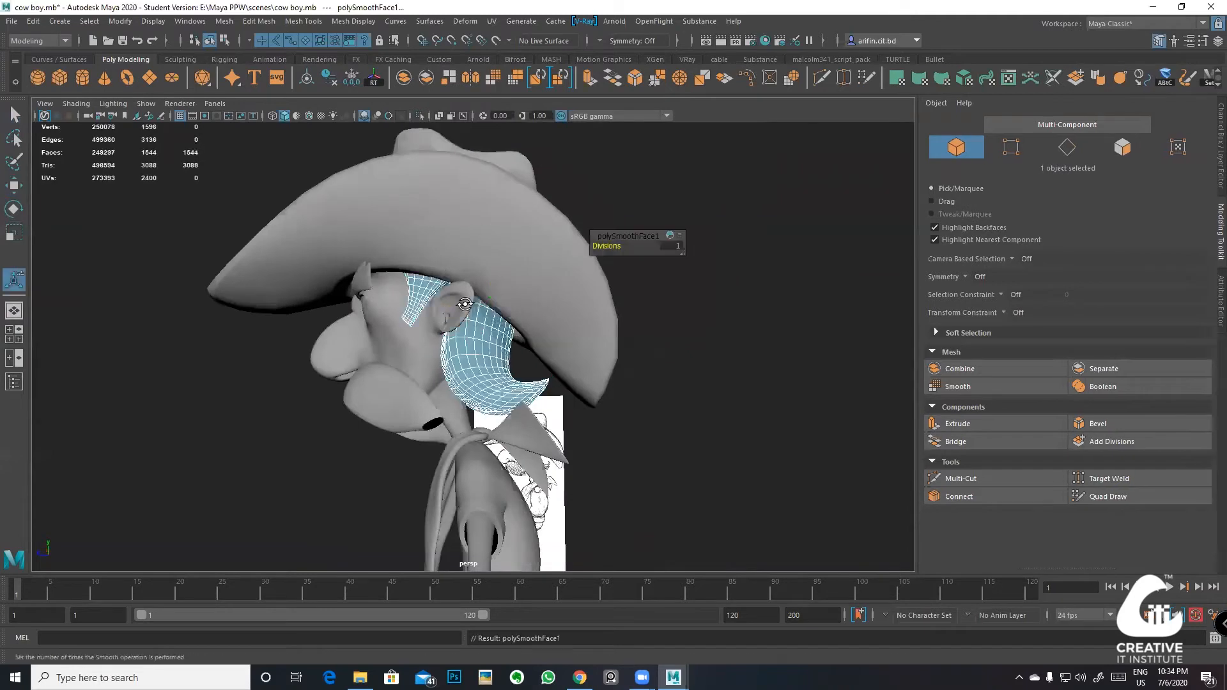
{"action": "left_click_drag", "start_coordinate": [462, 302], "coordinate": [567, 422], "text": "alt"}
{"action": "left_click", "coordinate": [567, 422]}
{"action": "left_click", "coordinate": [488, 387]}
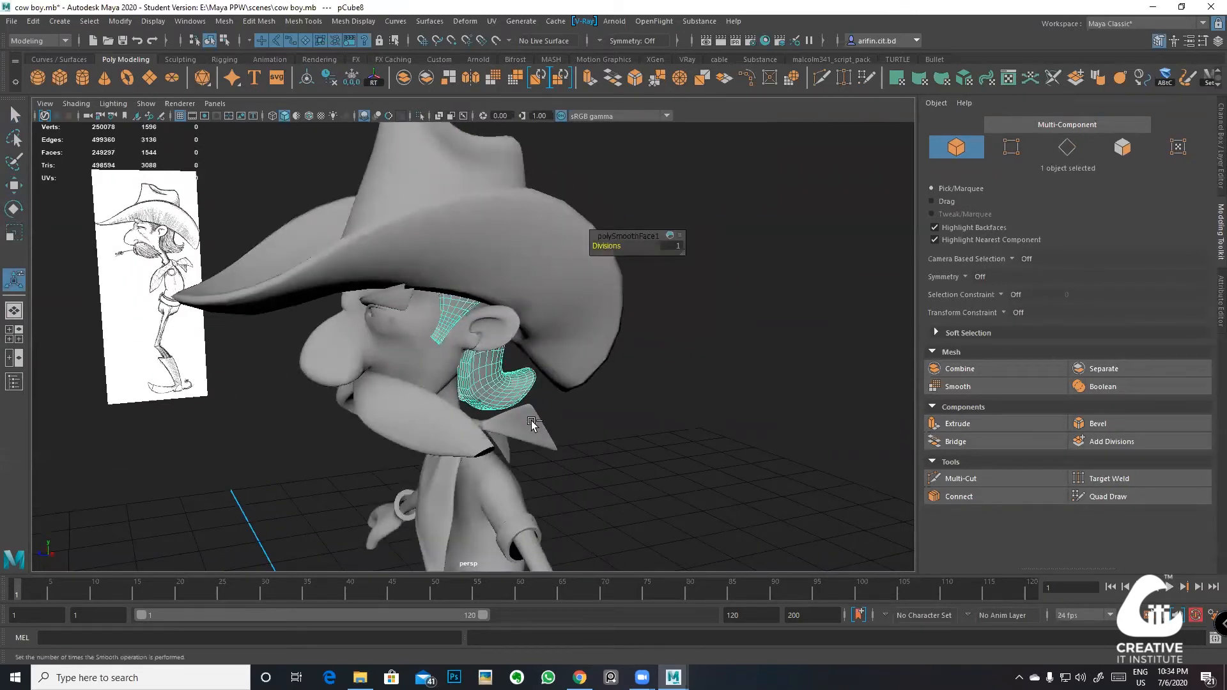
Step: Isolate the smoothed hair mesh, examine its shape, and bring the rest of the character back into view
{"action": "key", "text": "ctrl+1"}
{"action": "left_click", "coordinate": [583, 441]}
{"action": "left_click_drag", "start_coordinate": [434, 335], "coordinate": [574, 364], "text": "alt"}
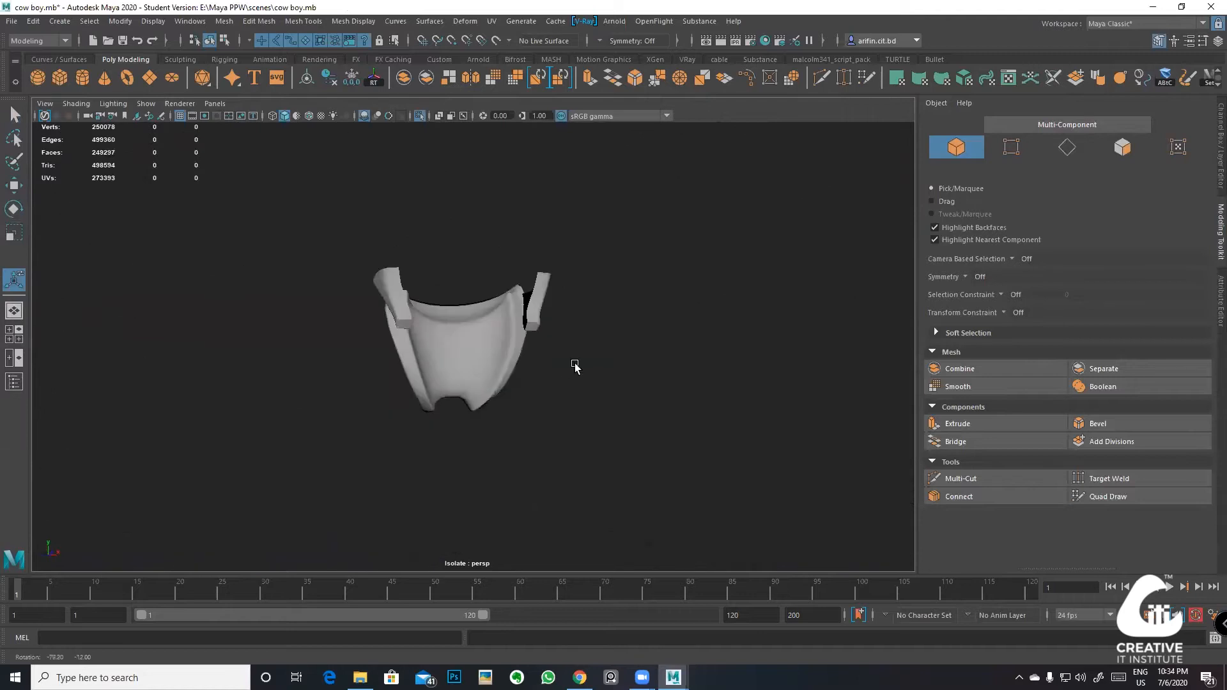
{"action": "left_click", "coordinate": [513, 360]}
{"action": "key", "text": "ctrl+1"}
{"action": "scroll", "coordinate": [545, 414], "scroll_direction": "down", "scroll_amount": 2}
{"action": "left_click_drag", "start_coordinate": [544, 414], "coordinate": [445, 390], "text": "alt"}
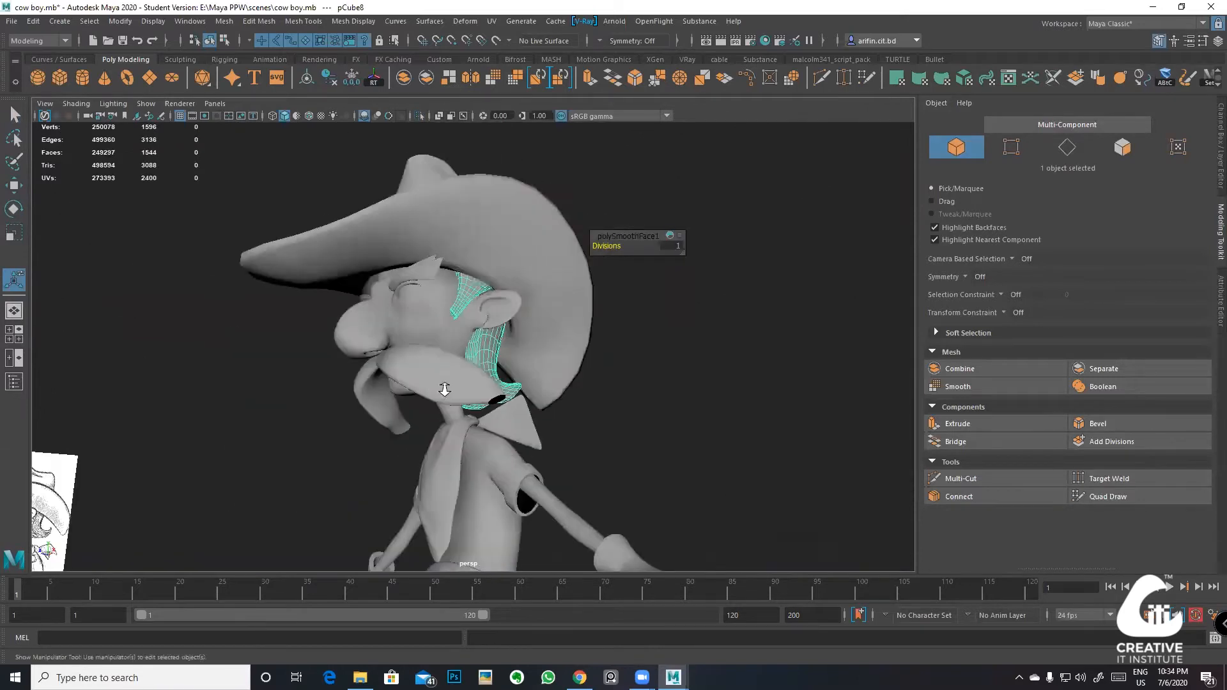
Step: Select the moustache and eyebrow meshes together
{"action": "scroll", "coordinate": [445, 389], "scroll_direction": "up", "scroll_amount": 2}
{"action": "middle_click_drag", "start_coordinate": [445, 390], "coordinate": [447, 345], "text": "alt"}
{"action": "left_click", "coordinate": [436, 356]}
{"action": "left_click_drag", "start_coordinate": [435, 356], "coordinate": [528, 219], "text": "alt"}
{"action": "left_click", "coordinate": [470, 229], "text": "shift"}
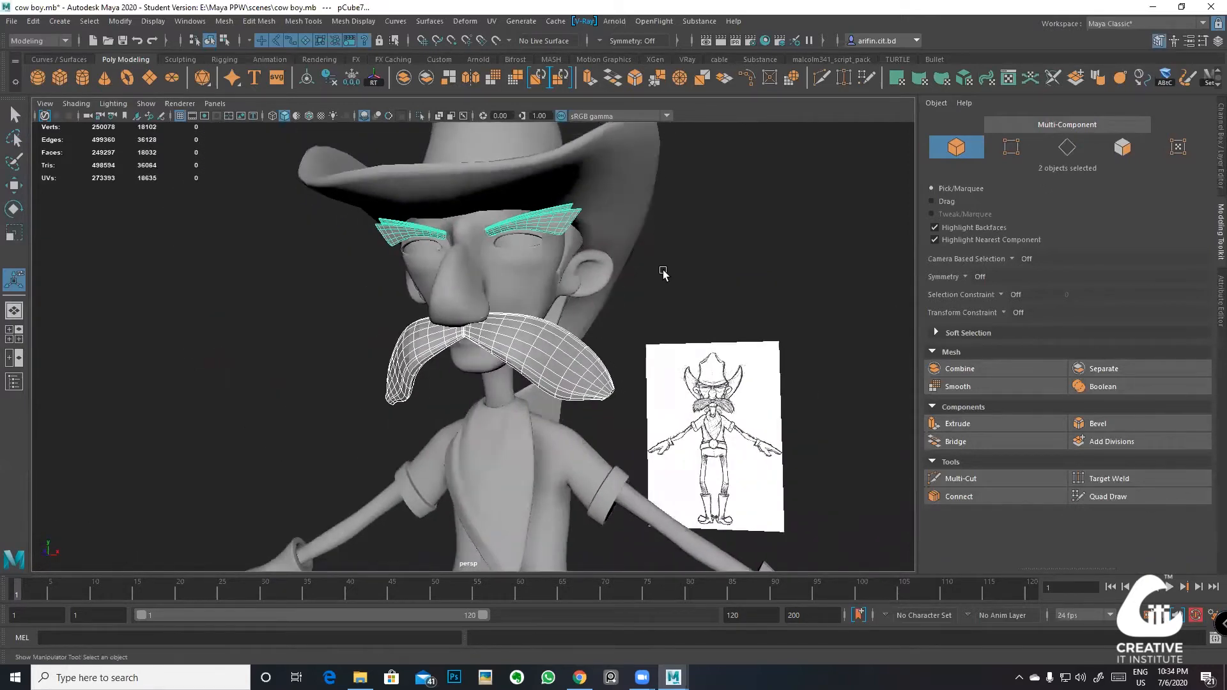
{"action": "left_click_drag", "start_coordinate": [663, 273], "coordinate": [535, 323], "text": "alt"}
Step: Try to cap the hole at the moustache's end by extruding its border loop and scaling it inward, then undo the attempt
{"action": "left_click", "coordinate": [512, 377]}
{"action": "left_click_drag", "start_coordinate": [511, 377], "coordinate": [459, 349], "text": "alt"}
{"action": "key", "text": "1"}
{"action": "right_click_drag", "start_coordinate": [458, 325], "coordinate": [456, 292]}
{"action": "double_click", "coordinate": [463, 341]}
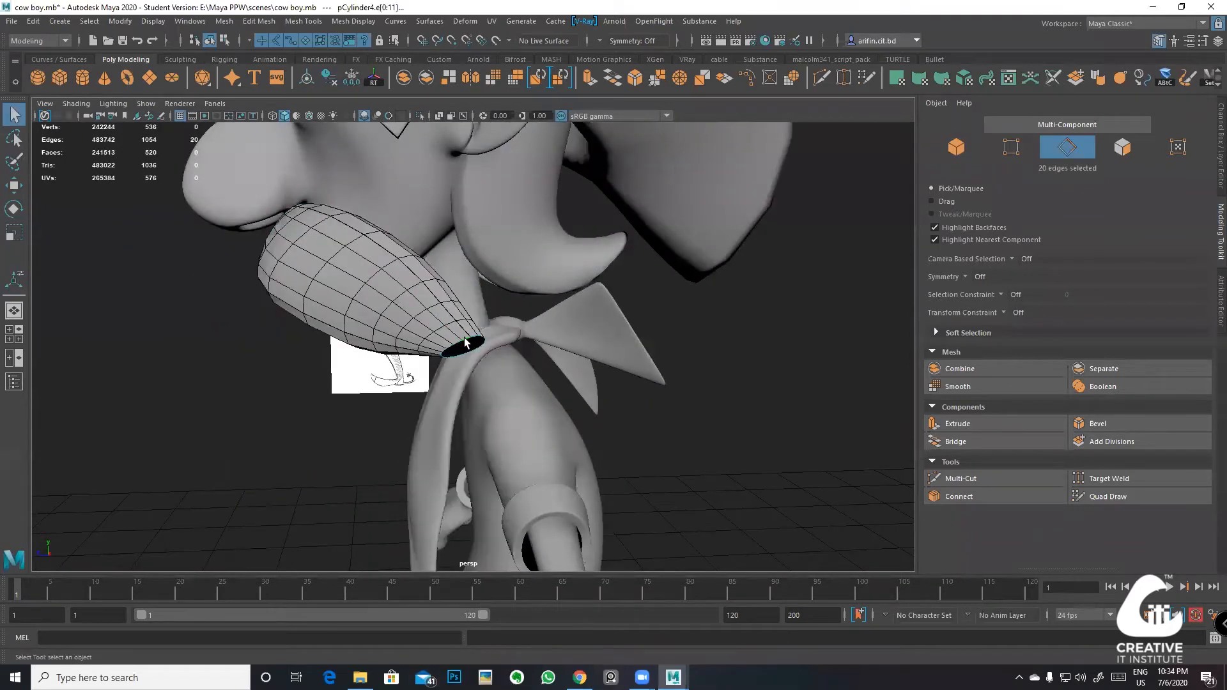
{"action": "key", "text": "ctrl+e"}
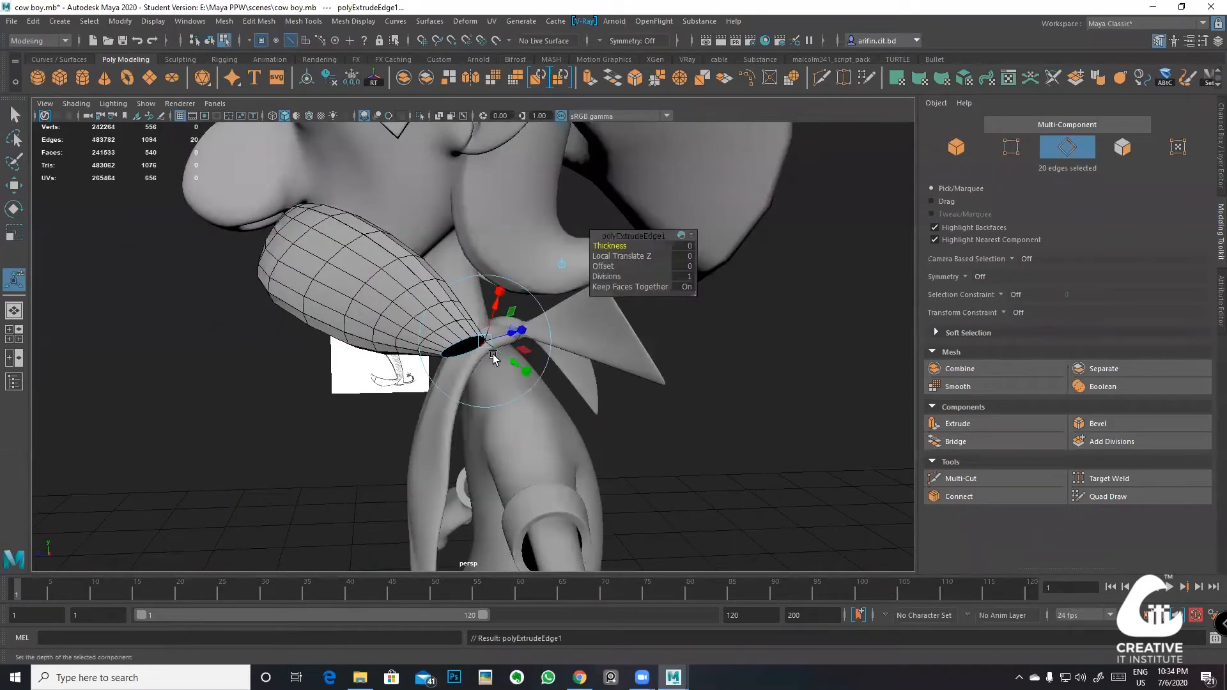
{"action": "key", "text": "r"}
{"action": "left_click_drag", "start_coordinate": [464, 348], "coordinate": [518, 335]}
{"action": "right_click_drag", "start_coordinate": [467, 339], "coordinate": [493, 386], "text": "alt"}
{"action": "key", "text": "w"}
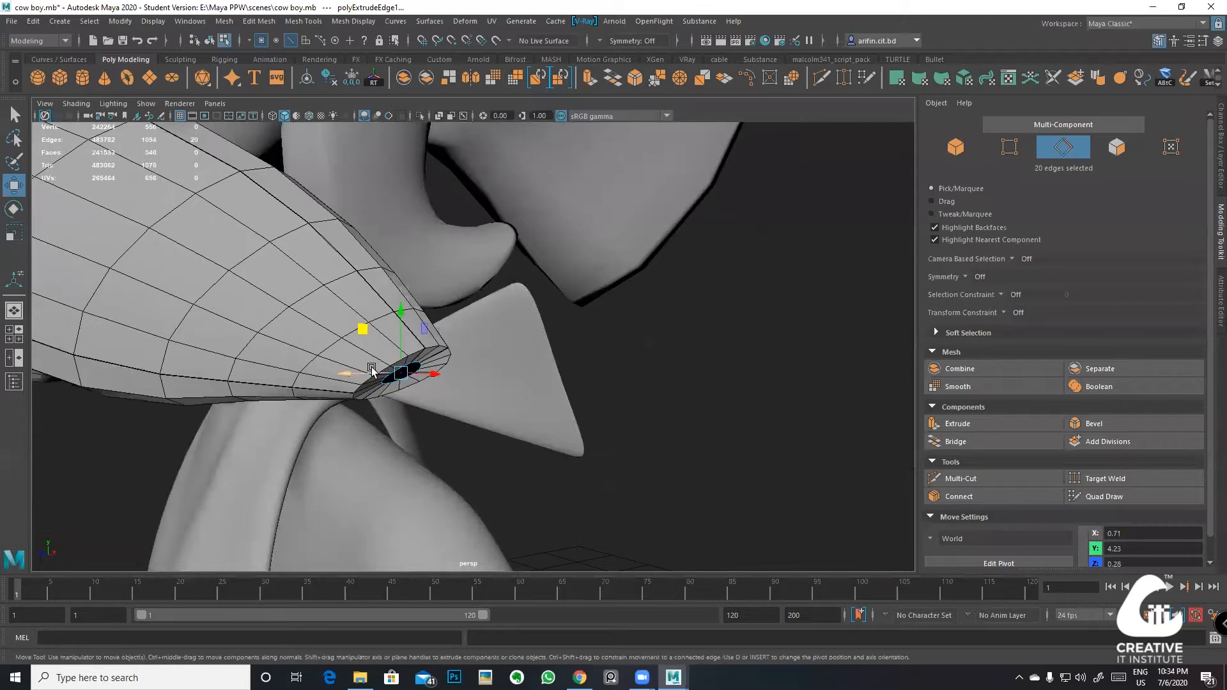
{"action": "key", "text": "ctrl+z"}
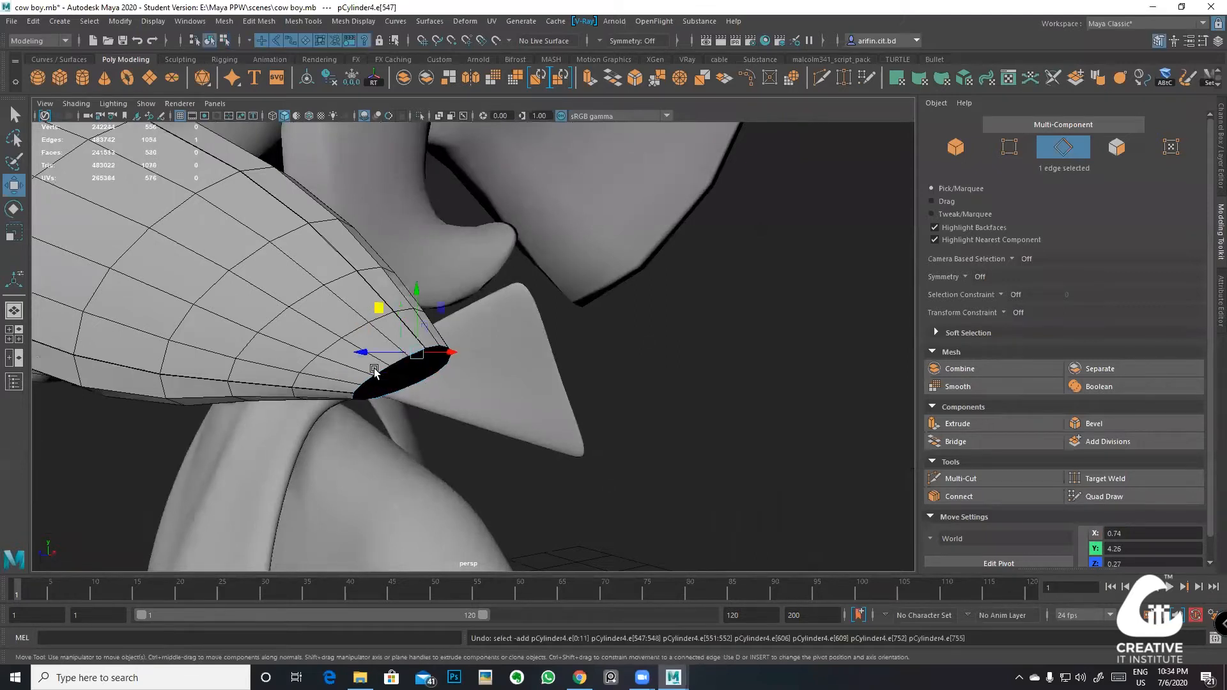
{"action": "right_click_drag", "start_coordinate": [374, 326], "coordinate": [442, 303]}
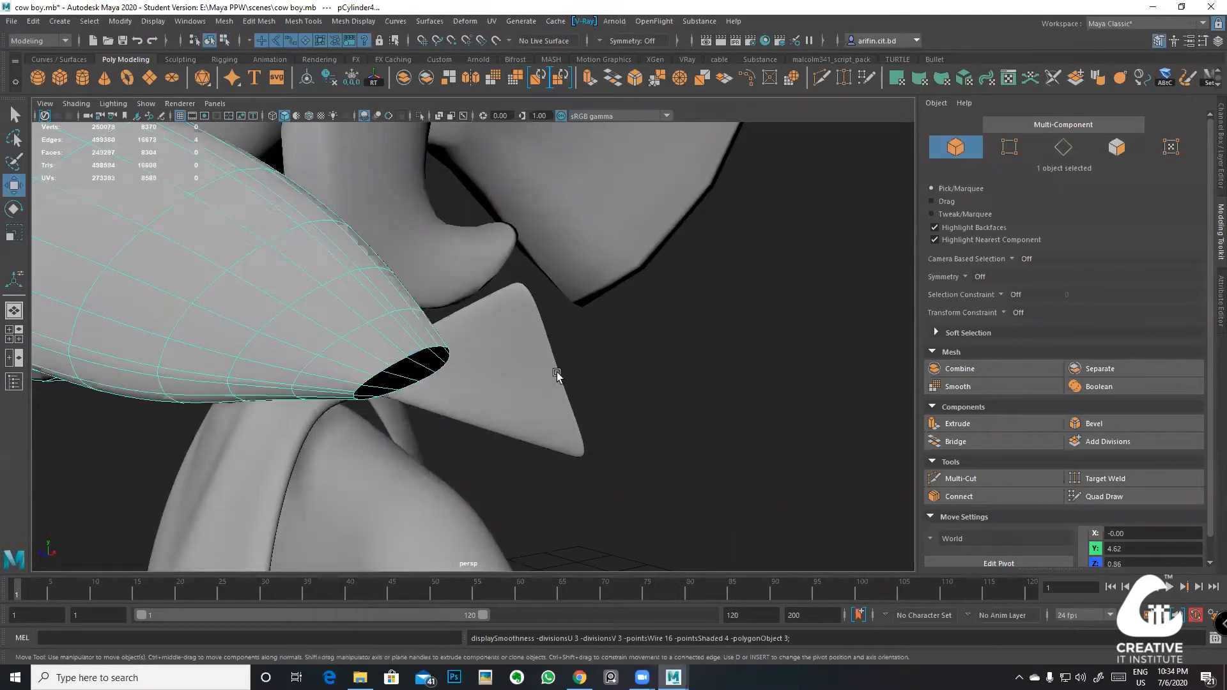
{"action": "left_click", "coordinate": [447, 338]}
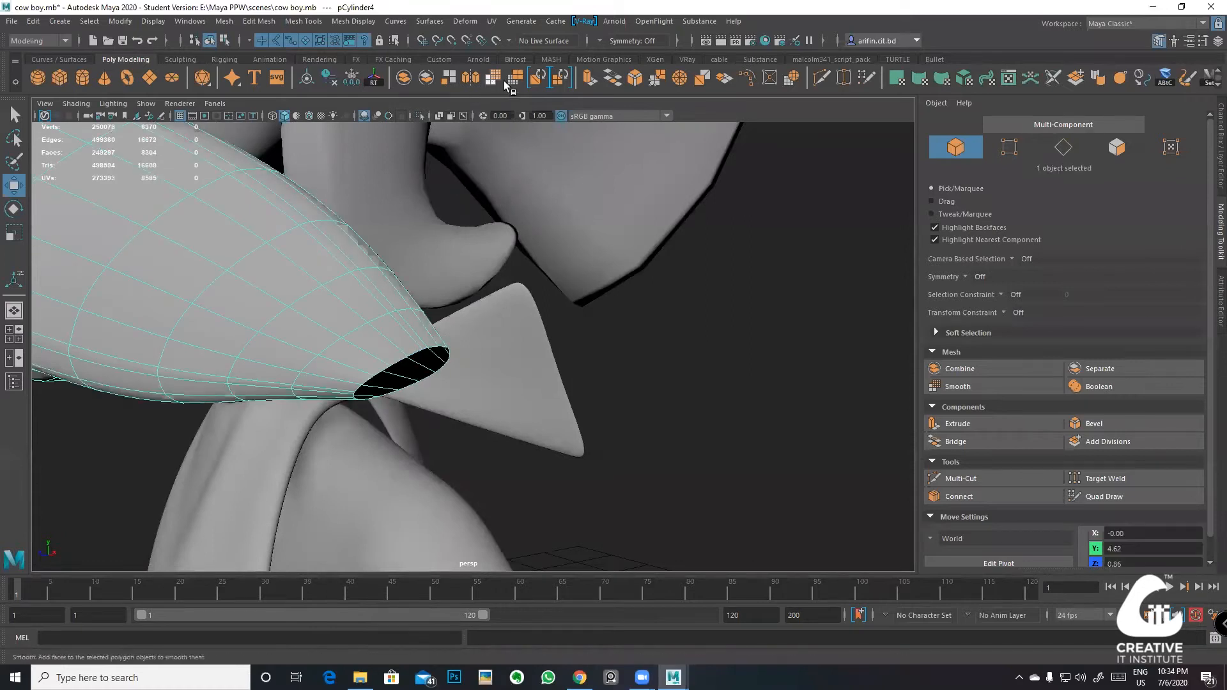
Step: Examine the whole cowboy character from the front and the side, with nothing selected
{"action": "scroll", "coordinate": [530, 382], "scroll_direction": "down", "scroll_amount": 10}
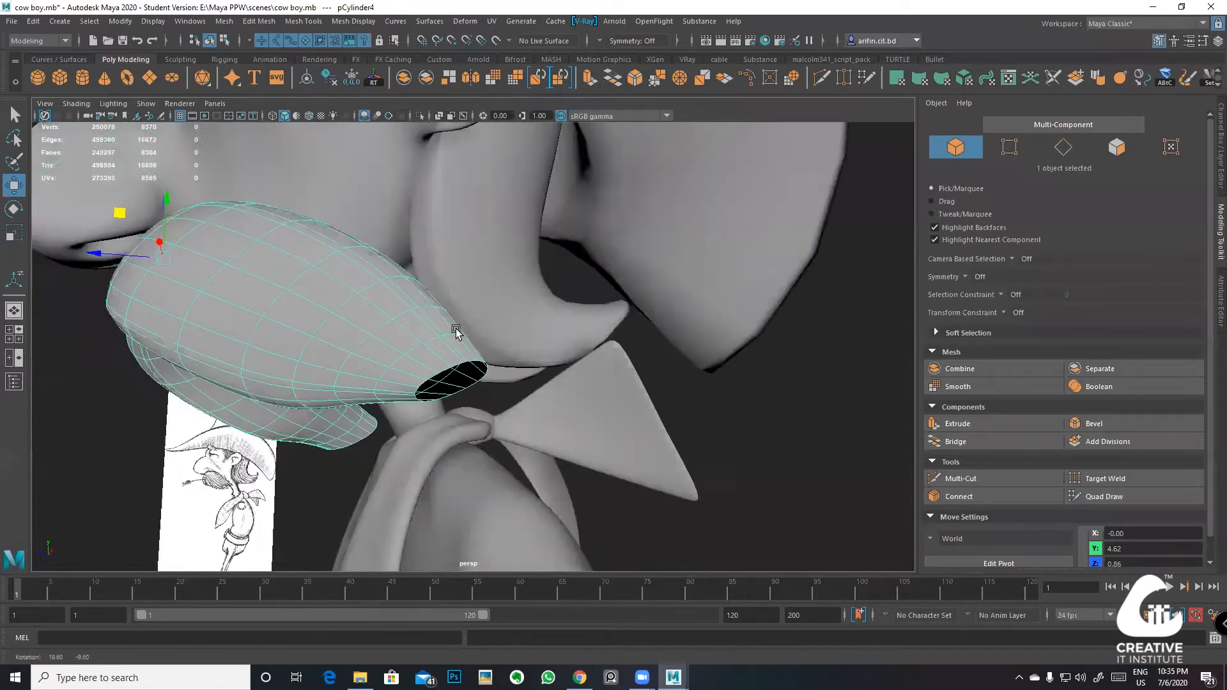
{"action": "middle_click_drag", "start_coordinate": [514, 395], "coordinate": [493, 298], "text": "alt"}
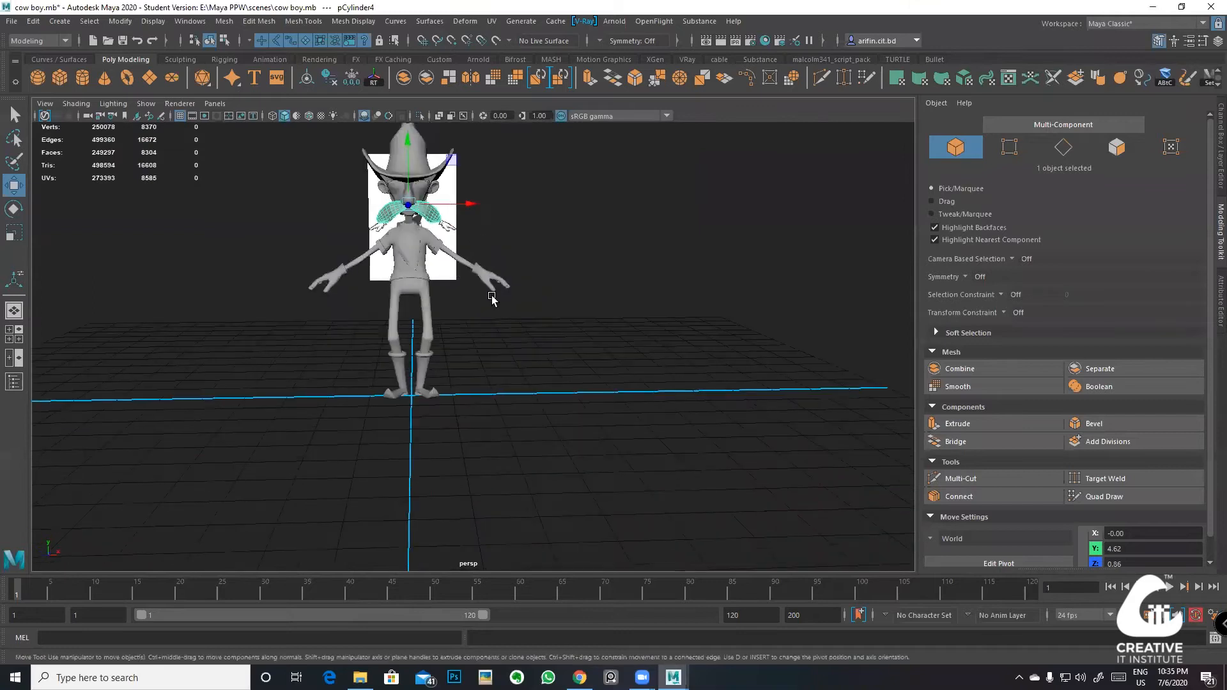
{"action": "left_click_drag", "start_coordinate": [493, 298], "coordinate": [466, 342], "text": "alt"}
{"action": "middle_click_drag", "start_coordinate": [466, 343], "coordinate": [485, 381], "text": "alt"}
{"action": "left_click", "coordinate": [487, 401]}
{"action": "scroll", "coordinate": [486, 401], "scroll_direction": "up", "scroll_amount": 4}
{"action": "scroll", "coordinate": [487, 401], "scroll_direction": "down", "scroll_amount": 5}
{"action": "left_click_drag", "start_coordinate": [474, 402], "coordinate": [478, 360], "text": "alt"}
{"action": "scroll", "coordinate": [459, 360], "scroll_direction": "up", "scroll_amount": 5}
{"action": "scroll", "coordinate": [478, 360], "scroll_direction": "down", "scroll_amount": 5}
{"action": "mouse_move", "coordinate": [482, 298]}
{"action": "left_mouse_down", "text": "alt"}
{"action": "mouse_move", "coordinate": [477, 348]}
{"action": "mouse_move", "coordinate": [479, 281]}
{"action": "left_mouse_up", "text": "alt"}
{"action": "left_click_drag", "start_coordinate": [484, 326], "coordinate": [503, 310], "text": "alt"}
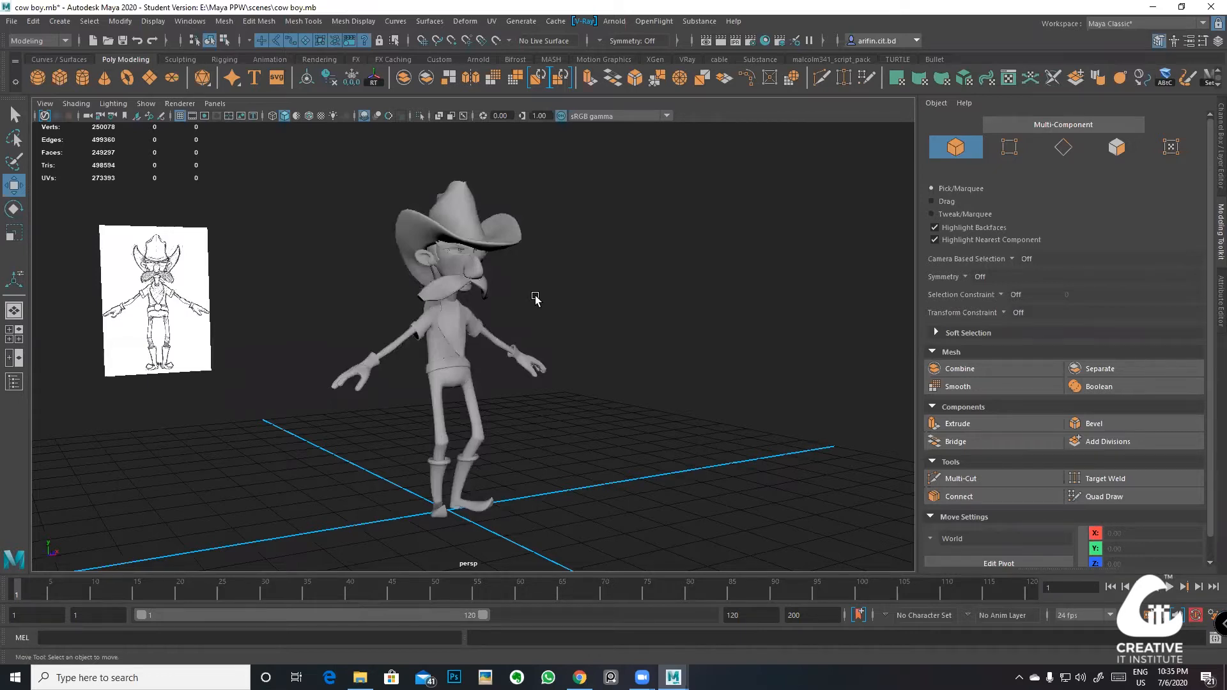
Step: Select all meshes of the cowboy character to check its wireframe
{"action": "left_click_drag", "start_coordinate": [564, 503], "coordinate": [276, 193]}
{"action": "scroll", "coordinate": [567, 289], "scroll_direction": "up", "scroll_amount": 1}
{"action": "left_click_drag", "start_coordinate": [544, 483], "coordinate": [339, 206]}
{"action": "left_click", "coordinate": [492, 309]}
{"action": "scroll", "coordinate": [604, 301], "scroll_direction": "down", "scroll_amount": 5}
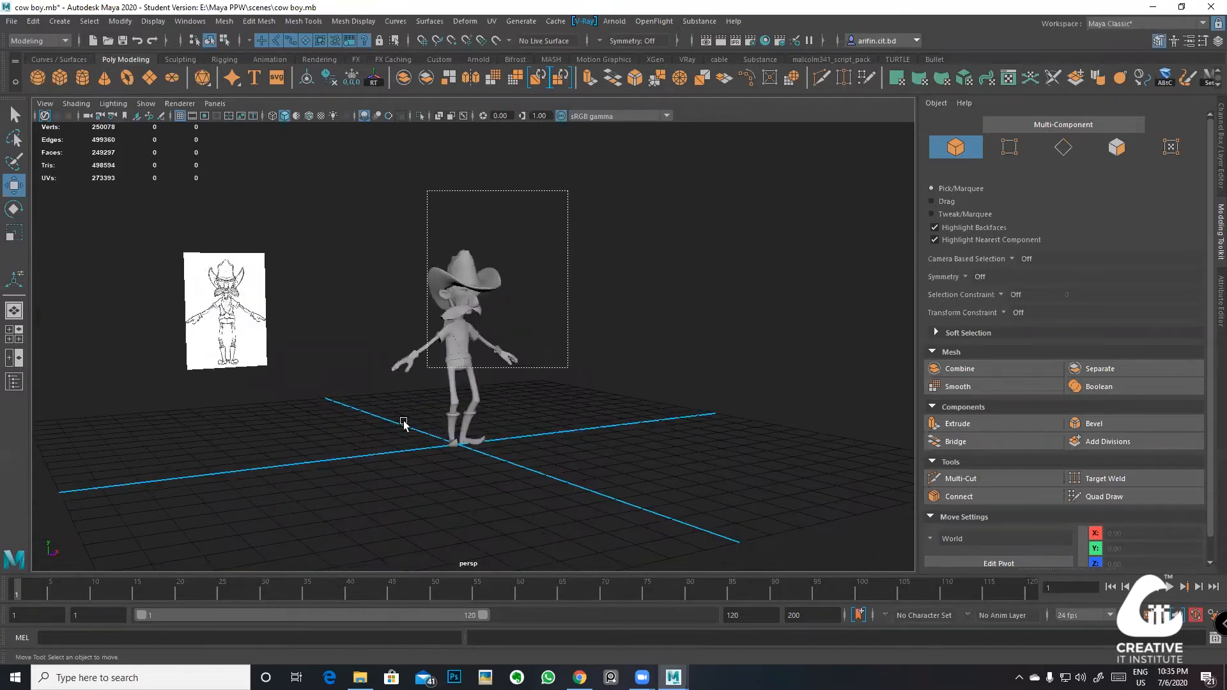
{"action": "left_click_drag", "start_coordinate": [403, 422], "coordinate": [393, 497]}
{"action": "left_click", "coordinate": [549, 462]}
{"action": "left_click_drag", "start_coordinate": [547, 463], "coordinate": [391, 193]}
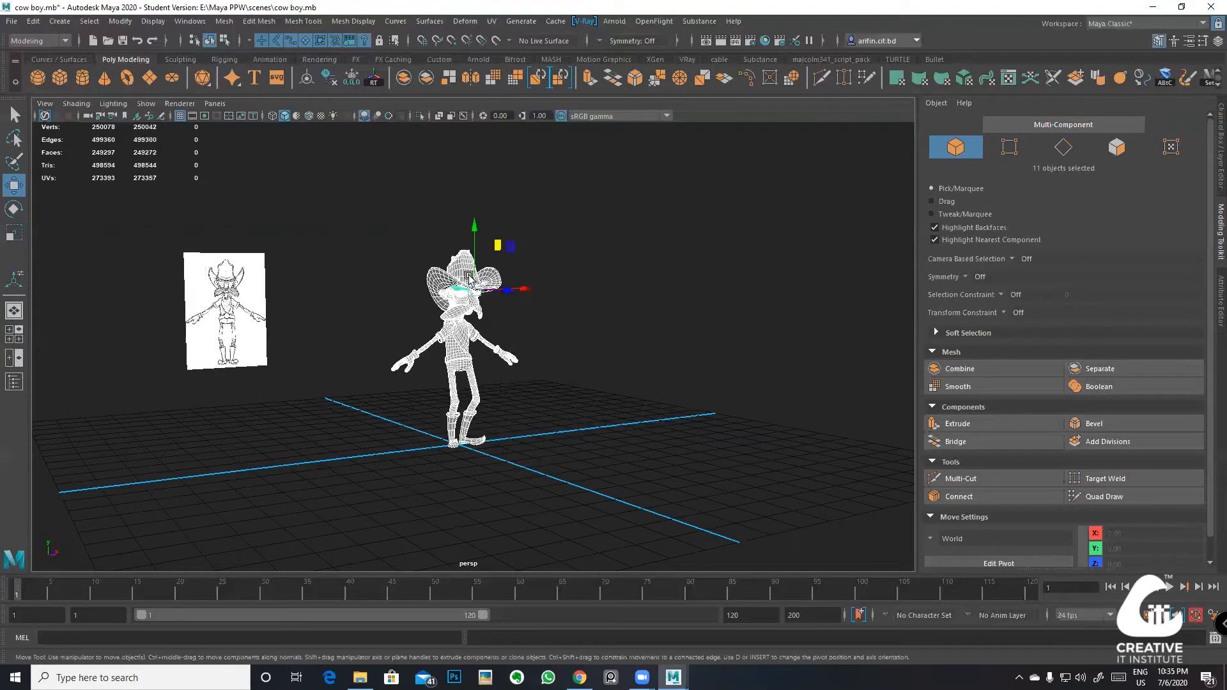
Step: Examine the cowboy's head, hat, moustache, clothes and hands from all around, at close range and at full figure
{"action": "scroll", "coordinate": [469, 277], "scroll_direction": "up", "scroll_amount": 5}
{"action": "left_click_drag", "start_coordinate": [512, 307], "coordinate": [313, 298], "text": "alt"}
{"action": "middle_click_drag", "start_coordinate": [510, 310], "coordinate": [534, 422], "text": "alt"}
{"action": "scroll", "coordinate": [534, 422], "scroll_direction": "up", "scroll_amount": 5}
{"action": "left_click_drag", "start_coordinate": [895, 271], "coordinate": [853, 270], "text": "alt"}
{"action": "left_click", "coordinate": [791, 227]}
{"action": "scroll", "coordinate": [665, 278], "scroll_direction": "down", "scroll_amount": 4}
{"action": "left_click_drag", "start_coordinate": [592, 297], "coordinate": [630, 241], "text": "alt"}
{"action": "scroll", "coordinate": [546, 334], "scroll_direction": "down", "scroll_amount": 5}
{"action": "left_click_drag", "start_coordinate": [546, 335], "coordinate": [447, 301], "text": "alt"}
{"action": "scroll", "coordinate": [536, 340], "scroll_direction": "up", "scroll_amount": 4}
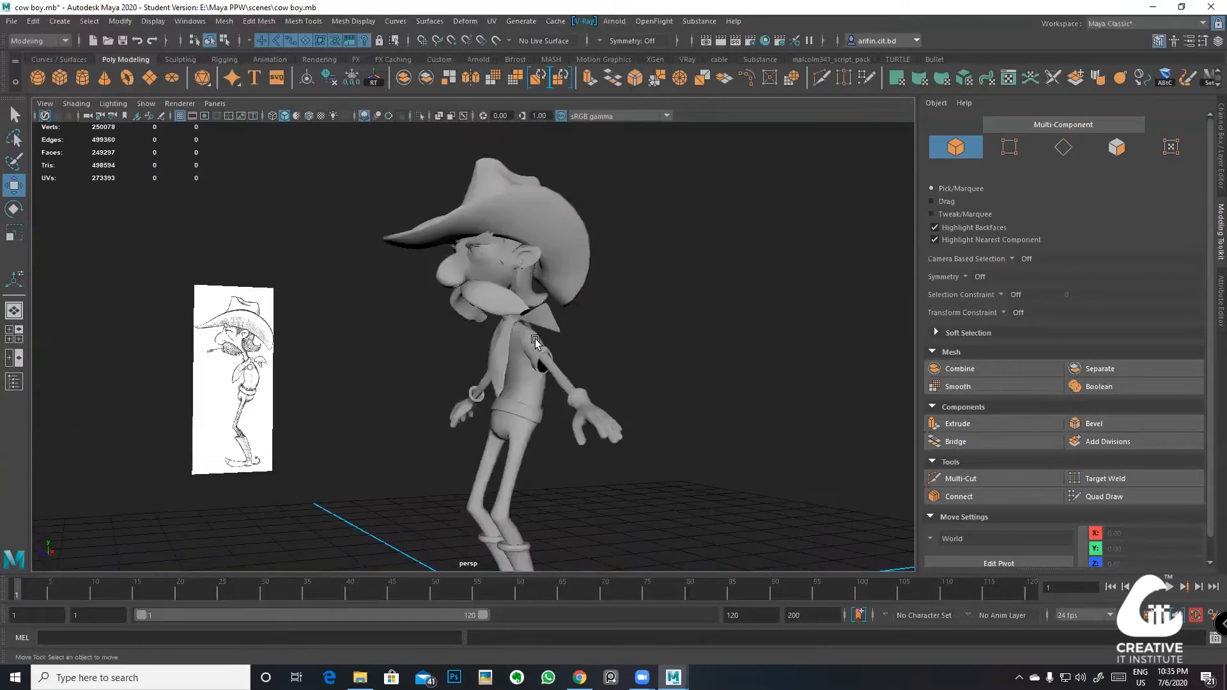
{"action": "middle_click_drag", "start_coordinate": [536, 340], "coordinate": [536, 287], "text": "alt"}
{"action": "left_click_drag", "start_coordinate": [486, 326], "coordinate": [570, 318], "text": "alt"}
{"action": "middle_click_drag", "start_coordinate": [570, 317], "coordinate": [570, 334], "text": "alt"}
{"action": "scroll", "coordinate": [570, 334], "scroll_direction": "up", "scroll_amount": 4}
{"action": "left_click_drag", "start_coordinate": [569, 335], "coordinate": [615, 316], "text": "alt"}
{"action": "scroll", "coordinate": [614, 316], "scroll_direction": "down", "scroll_amount": 4}
{"action": "left_click_drag", "start_coordinate": [530, 301], "coordinate": [460, 372], "text": "alt"}
{"action": "scroll", "coordinate": [559, 362], "scroll_direction": "down", "scroll_amount": 4}
{"action": "middle_click_drag", "start_coordinate": [460, 373], "coordinate": [463, 296], "text": "alt"}
{"action": "left_click_drag", "start_coordinate": [462, 296], "coordinate": [601, 298], "text": "alt"}
{"action": "scroll", "coordinate": [512, 356], "scroll_direction": "up", "scroll_amount": 4}
{"action": "scroll", "coordinate": [526, 285], "scroll_direction": "up", "scroll_amount": 4}
{"action": "left_click_drag", "start_coordinate": [526, 285], "coordinate": [627, 274], "text": "alt"}
{"action": "scroll", "coordinate": [643, 286], "scroll_direction": "down", "scroll_amount": 4}
{"action": "middle_click_drag", "start_coordinate": [594, 259], "coordinate": [578, 233], "text": "alt"}
{"action": "scroll", "coordinate": [578, 233], "scroll_direction": "down", "scroll_amount": 4}
{"action": "mouse_move", "coordinate": [562, 259]}
{"action": "left_mouse_down", "text": "alt"}
{"action": "mouse_move", "coordinate": [513, 236]}
{"action": "mouse_move", "coordinate": [541, 259]}
{"action": "left_mouse_up", "text": "alt"}
Step: Select all the character's meshes once more and inspect the wireframe of the full figure
{"action": "left_click_drag", "start_coordinate": [535, 162], "coordinate": [340, 531]}
{"action": "left_click", "coordinate": [460, 482]}
{"action": "scroll", "coordinate": [460, 482], "scroll_direction": "up", "scroll_amount": 4}
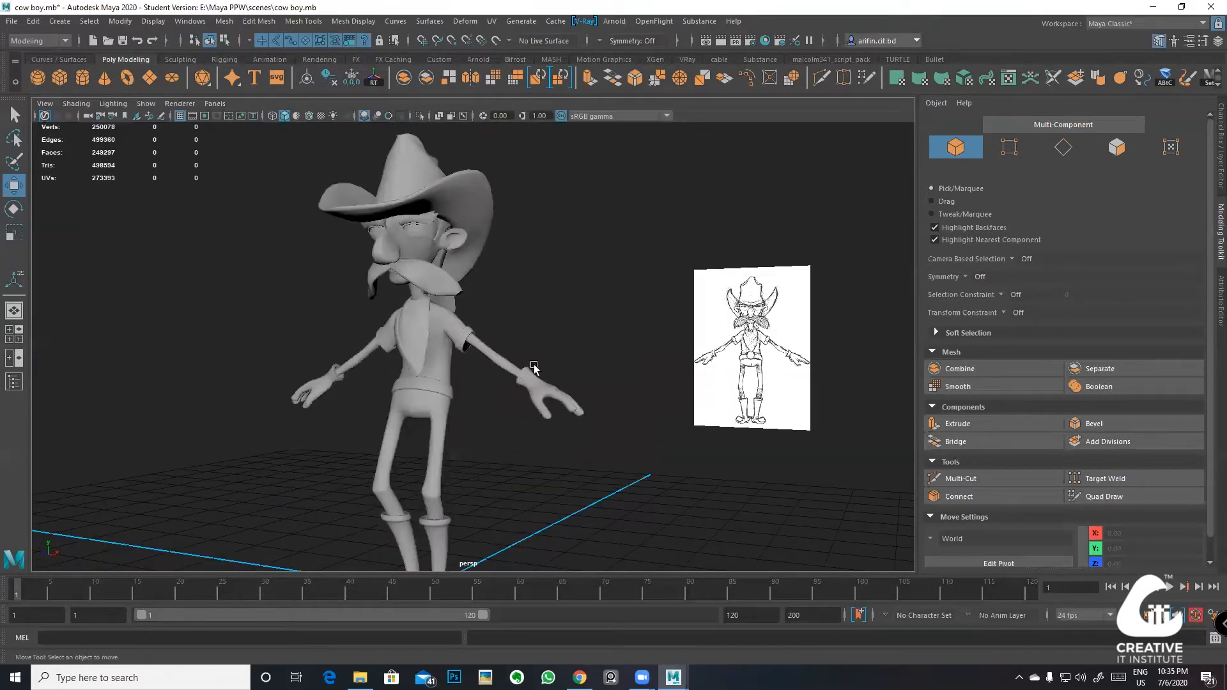
{"action": "scroll", "coordinate": [565, 285], "scroll_direction": "down", "scroll_amount": 4}
{"action": "left_click_drag", "start_coordinate": [277, 543], "coordinate": [278, 543]}
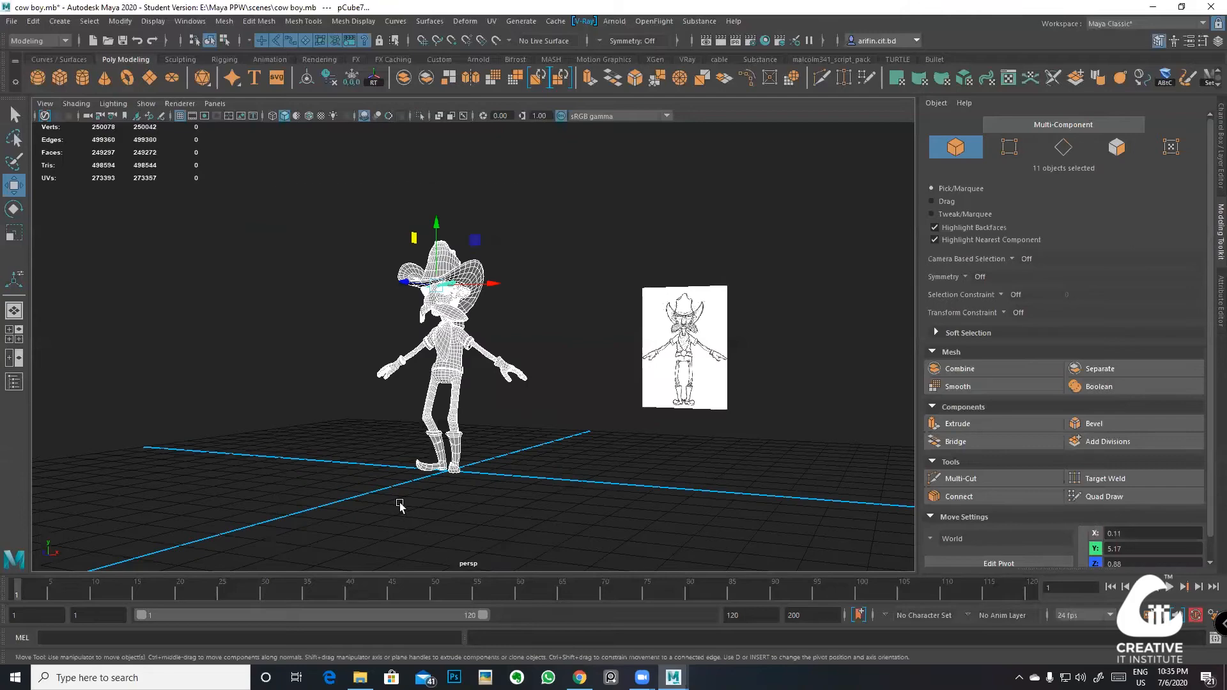
{"action": "scroll", "coordinate": [447, 384], "scroll_direction": "up", "scroll_amount": 8}
{"action": "left_click_drag", "start_coordinate": [487, 392], "coordinate": [489, 304], "text": "alt"}
{"action": "scroll", "coordinate": [493, 307], "scroll_direction": "down", "scroll_amount": 5}
Step: Compare the character's waist and belt area with the reference drawing in the front view, and return to the perspective view
{"action": "key", "text": "space"}
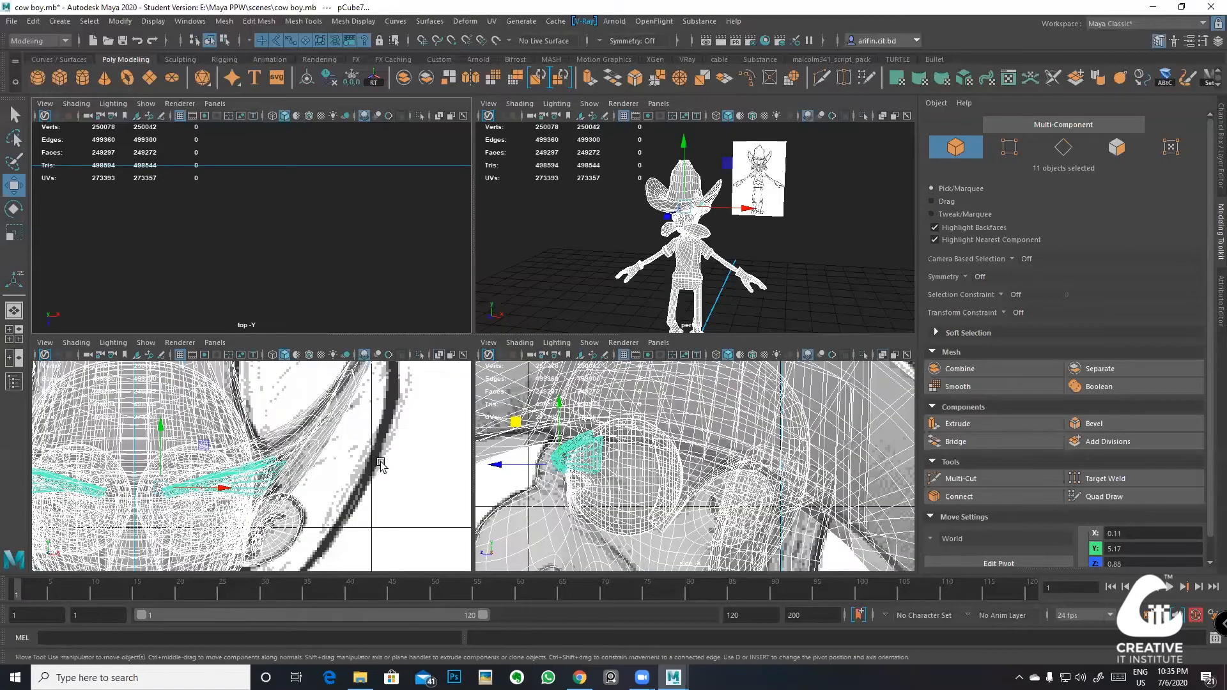
{"action": "key", "text": "space"}
{"action": "key", "text": "a"}
{"action": "scroll", "coordinate": [678, 402], "scroll_direction": "up", "scroll_amount": 4}
{"action": "left_click", "coordinate": [802, 354]}
{"action": "scroll", "coordinate": [451, 484], "scroll_direction": "up", "scroll_amount": 4}
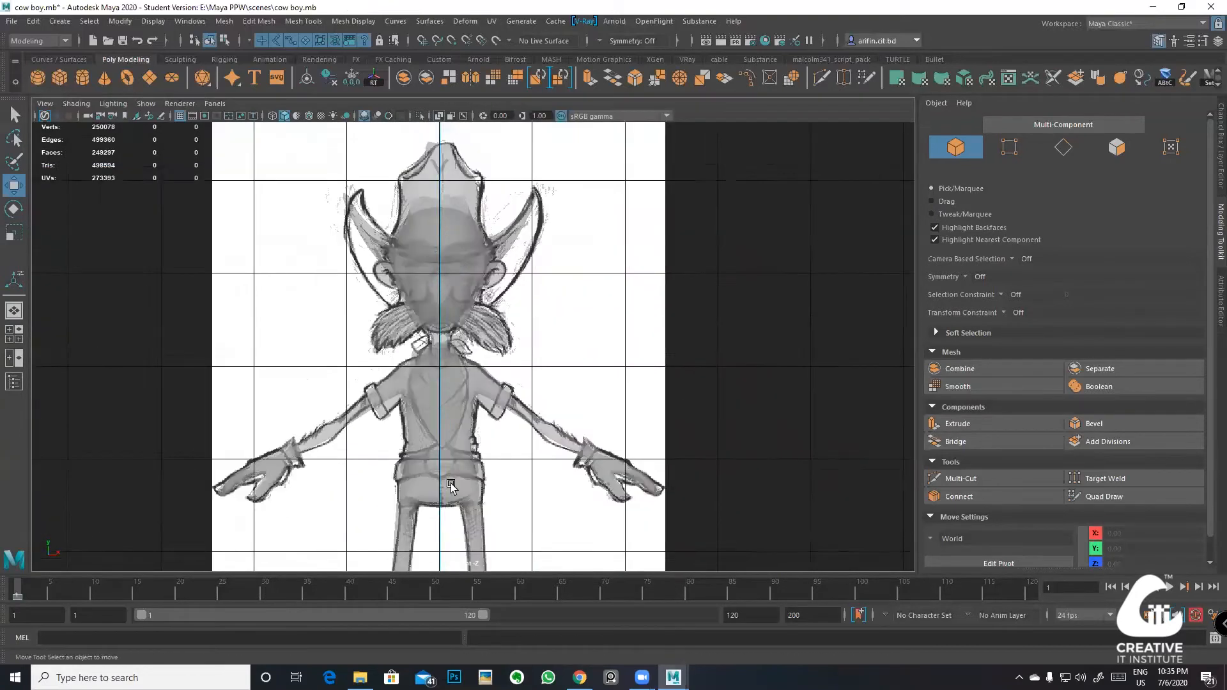
{"action": "scroll", "coordinate": [451, 484], "scroll_direction": "up", "scroll_amount": 6}
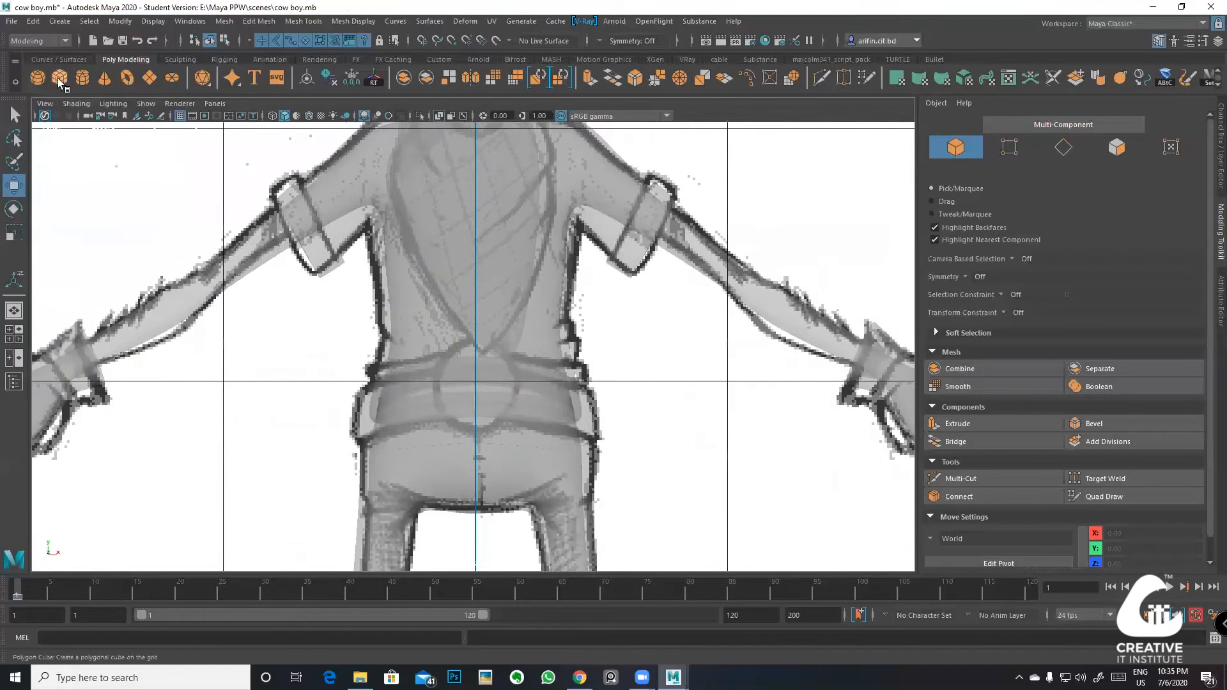
{"action": "scroll", "coordinate": [532, 415], "scroll_direction": "down", "scroll_amount": 12}
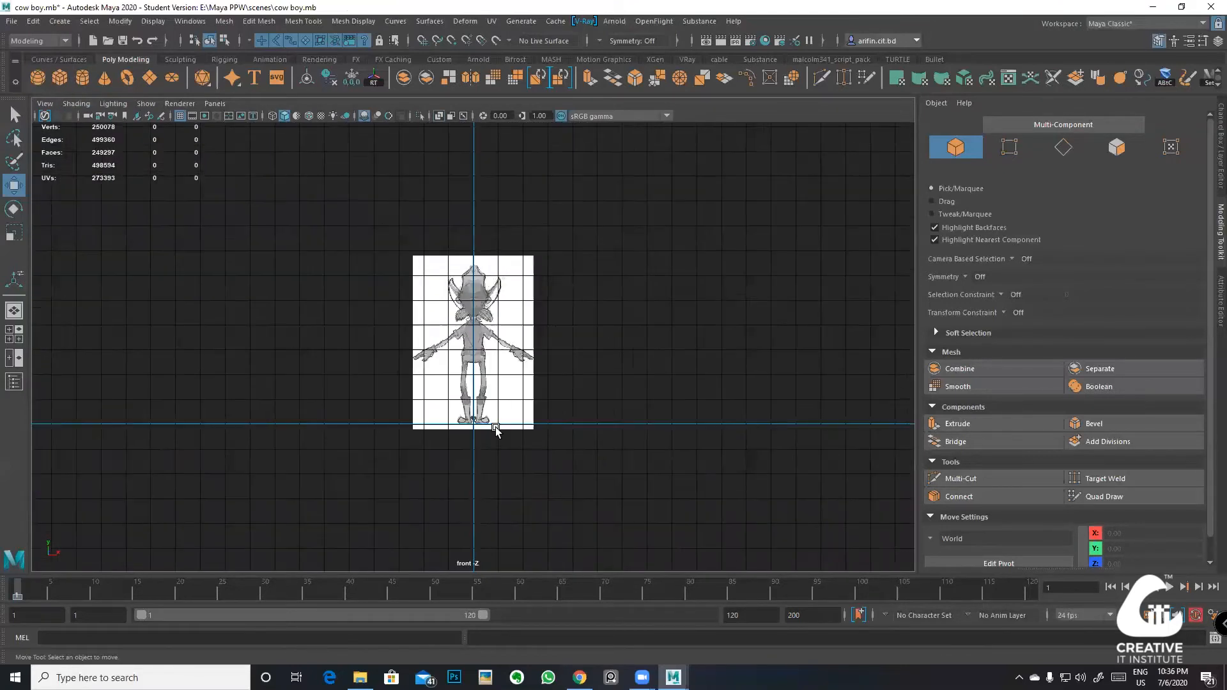
{"action": "scroll", "coordinate": [535, 414], "scroll_direction": "down", "scroll_amount": 2}
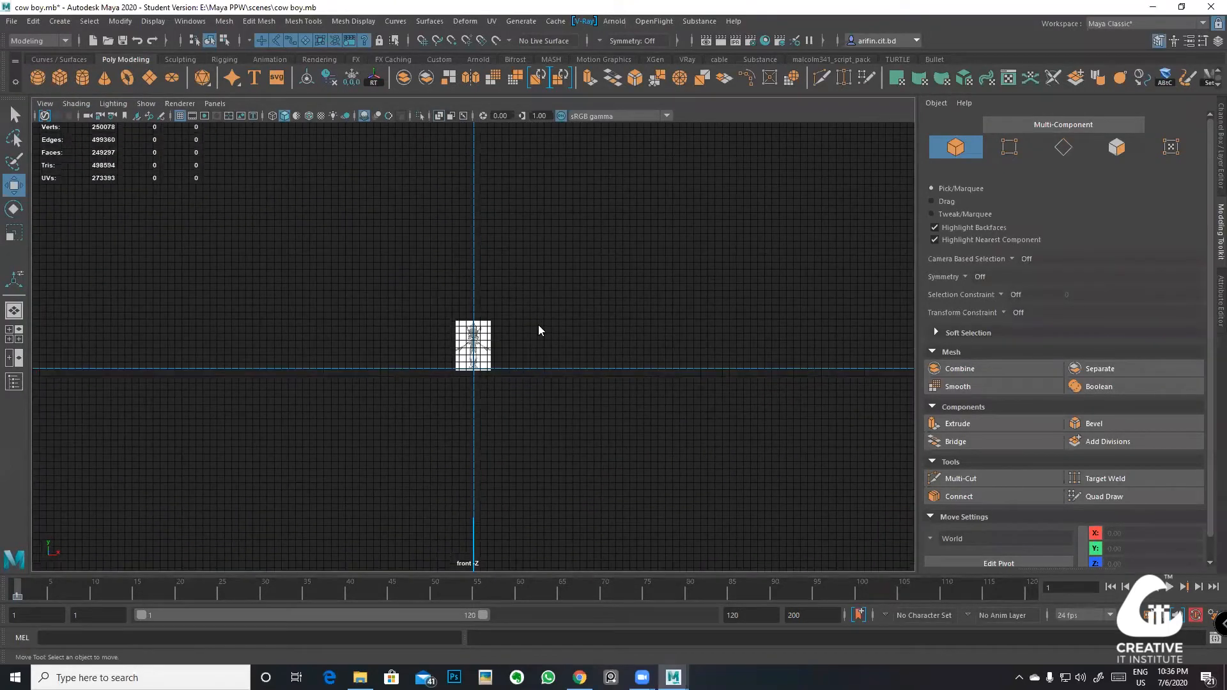
{"action": "key", "text": "space"}
{"action": "key", "text": "space"}
{"action": "scroll", "coordinate": [552, 402], "scroll_direction": "down", "scroll_amount": 2}
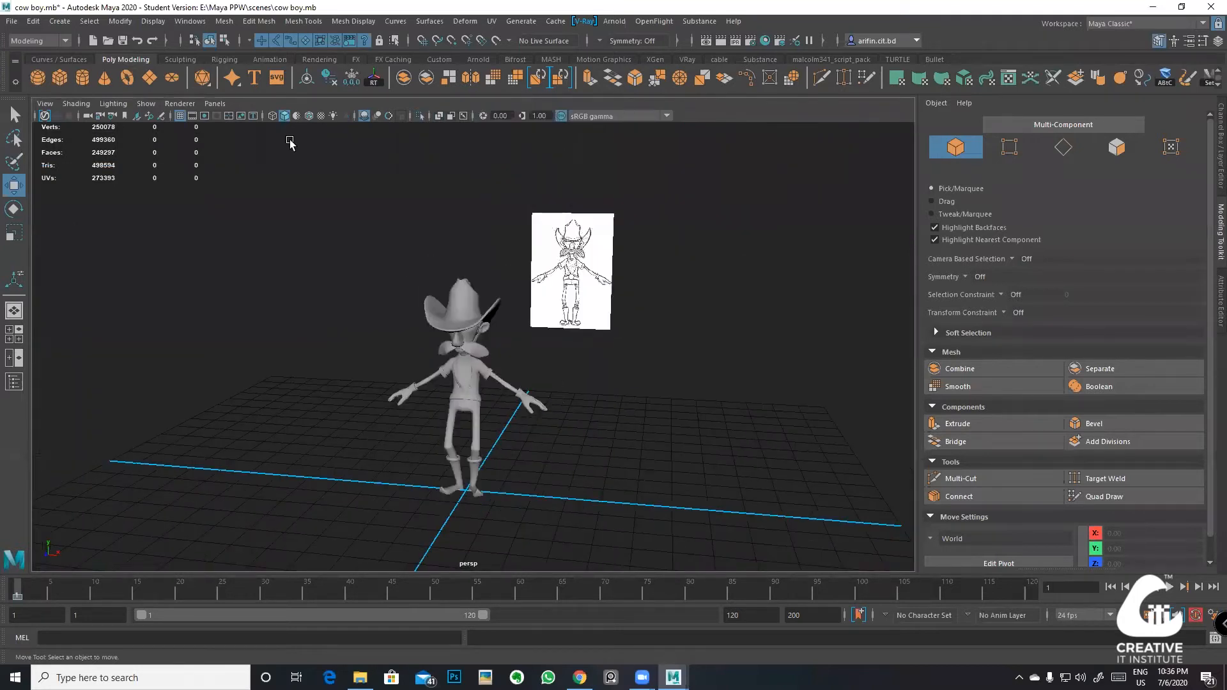
Step: Create a polygon cylinder and move it in front of the character's body, to about Y 2.535 and Z 1.743
{"action": "left_click", "coordinate": [82, 78]}
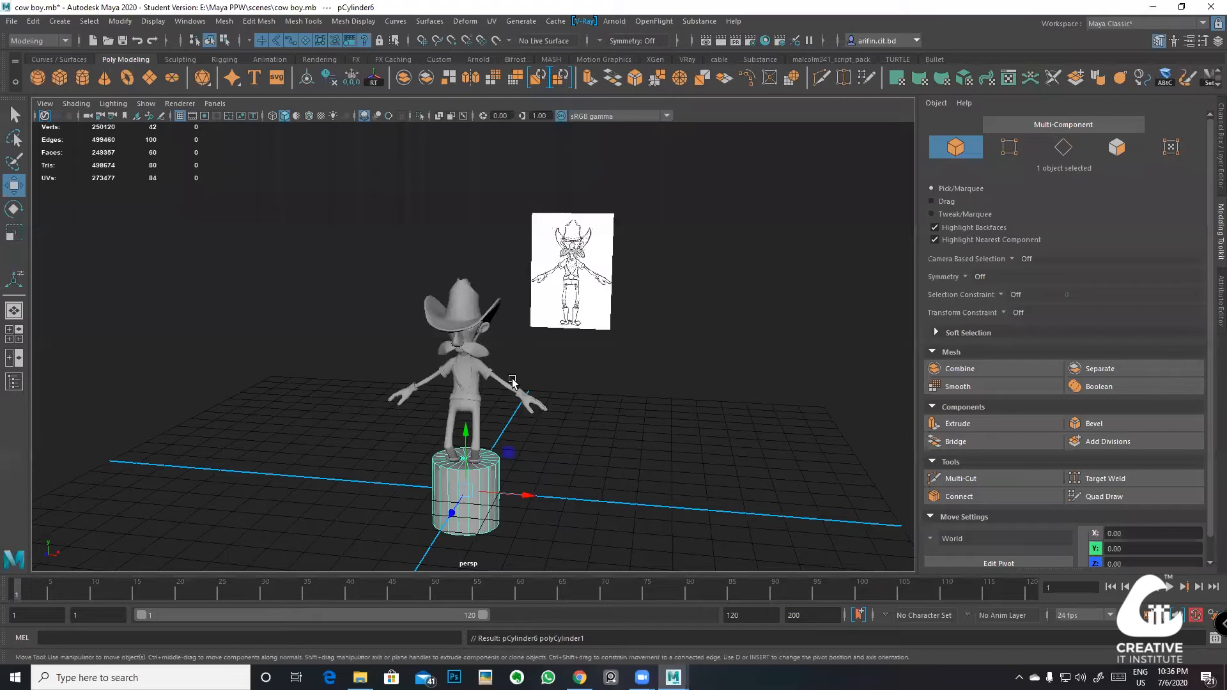
{"action": "left_click_drag", "start_coordinate": [468, 427], "coordinate": [468, 323]}
{"action": "scroll", "coordinate": [448, 415], "scroll_direction": "up", "scroll_amount": 3}
{"action": "left_click_drag", "start_coordinate": [418, 486], "coordinate": [419, 514]}
Step: Rotate the cylinder in front of the character to 90 degrees around X so its round cap faces forward
{"action": "key", "text": "e"}
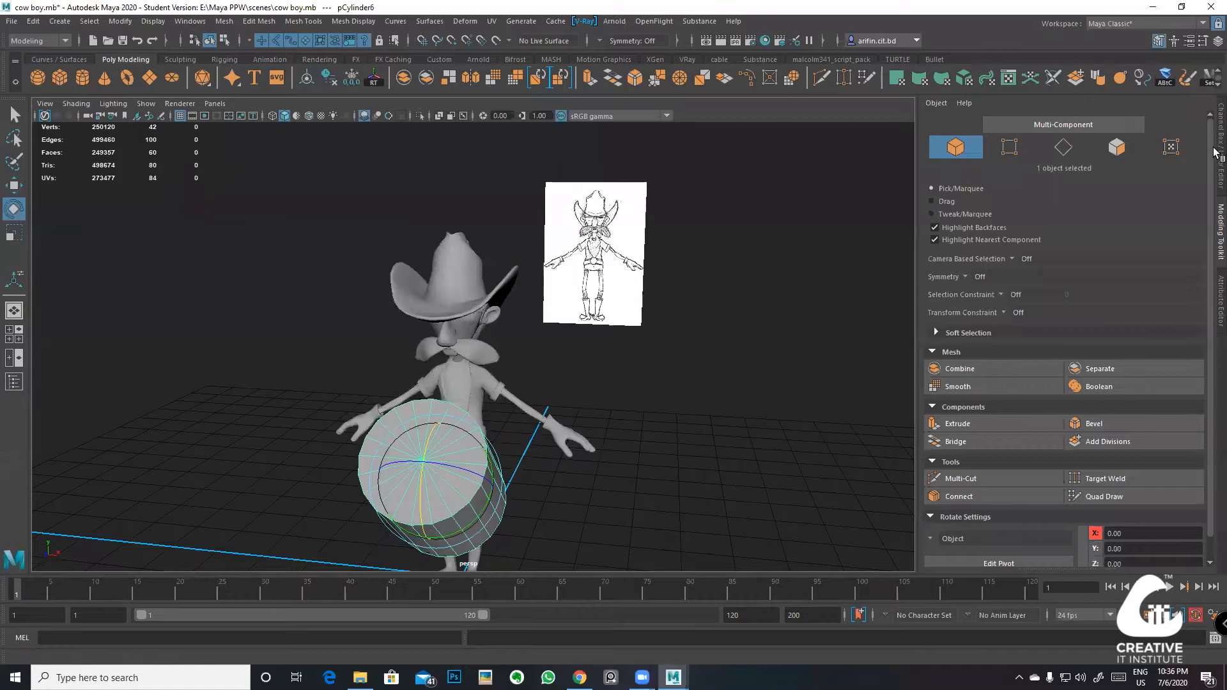
{"action": "left_click", "coordinate": [1216, 153]}
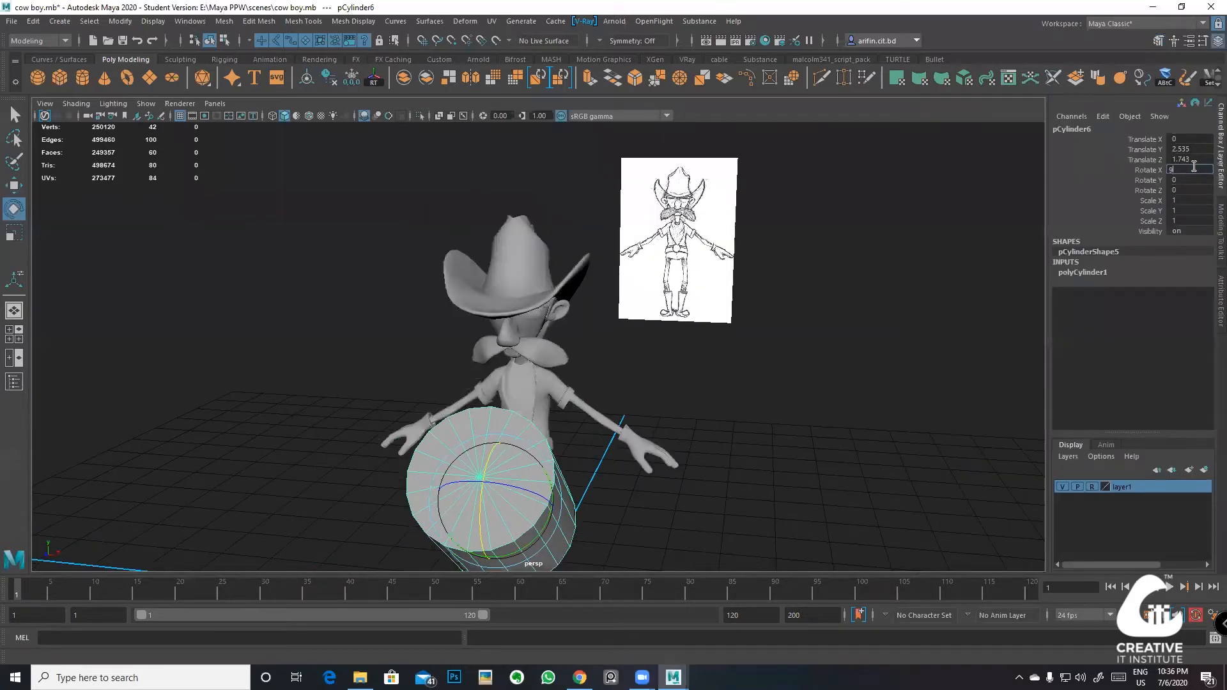
{"action": "left_click", "coordinate": [1194, 166]}
{"action": "type", "text": "90"}
{"action": "key", "text": "Return"}
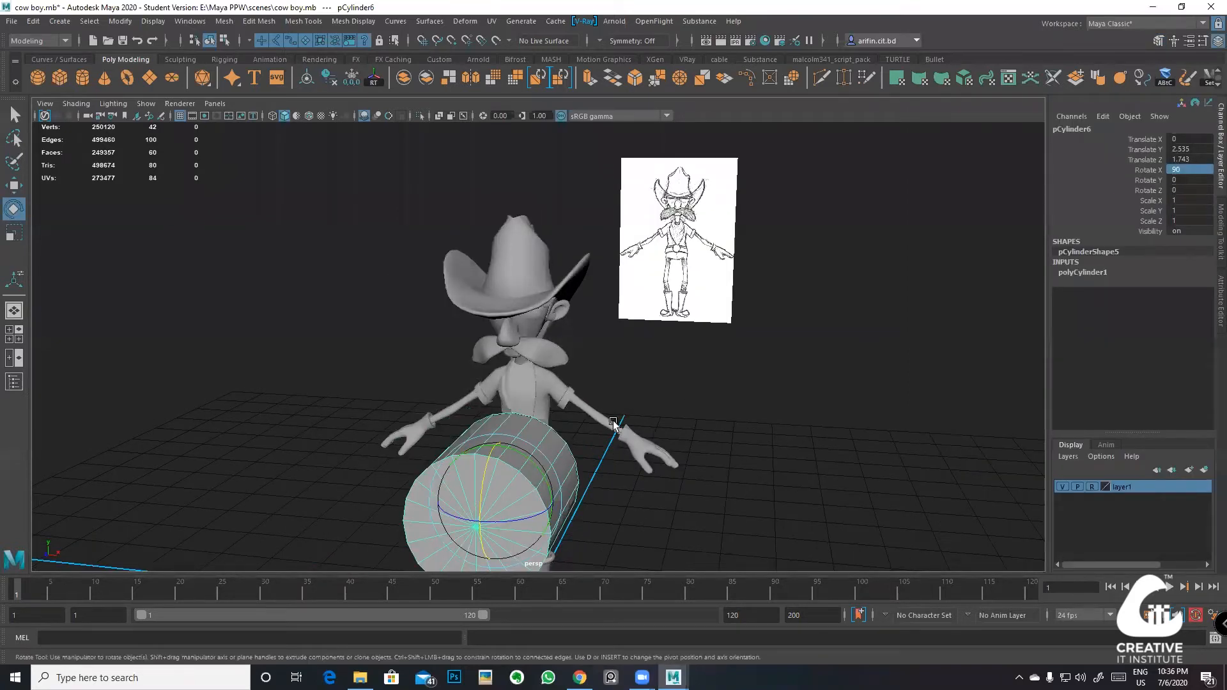
Step: In the front view, scale the cylinder uniformly to about 0.177 and raise it onto the belt centre, at about Y 2.972
{"action": "key", "text": "w"}
{"action": "key", "text": "space"}
{"action": "key", "text": "space"}
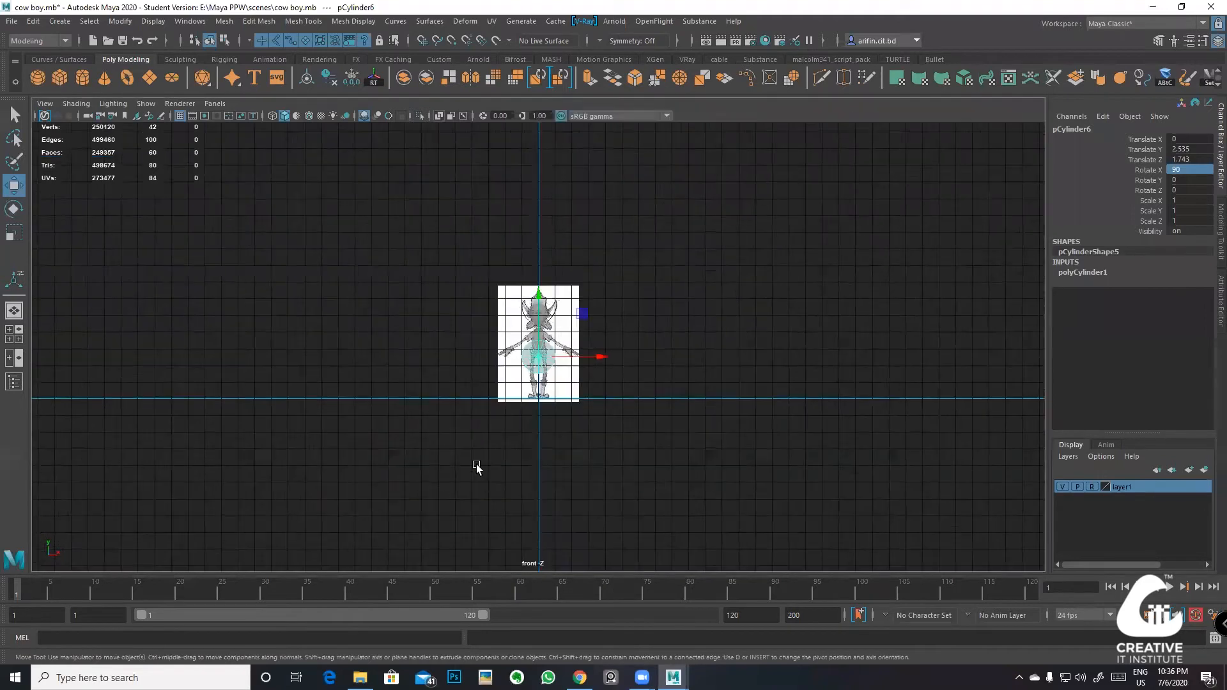
{"action": "scroll", "coordinate": [476, 468], "scroll_direction": "up", "scroll_amount": 10}
{"action": "left_click_drag", "start_coordinate": [540, 420], "coordinate": [540, 336]}
{"action": "scroll", "coordinate": [540, 336], "scroll_direction": "up", "scroll_amount": 1}
{"action": "middle_click_drag", "start_coordinate": [540, 336], "coordinate": [509, 332], "text": "alt"}
{"action": "key", "text": "e"}
{"action": "key", "text": "r"}
{"action": "mouse_move", "coordinate": [492, 340]}
{"action": "left_mouse_down"}
{"action": "mouse_move", "coordinate": [340, 298]}
{"action": "mouse_move", "coordinate": [459, 339]}
{"action": "mouse_move", "coordinate": [375, 326]}
{"action": "mouse_move", "coordinate": [481, 346]}
{"action": "mouse_move", "coordinate": [459, 342]}
{"action": "mouse_move", "coordinate": [492, 328]}
{"action": "left_mouse_up"}
{"action": "key", "text": "w"}
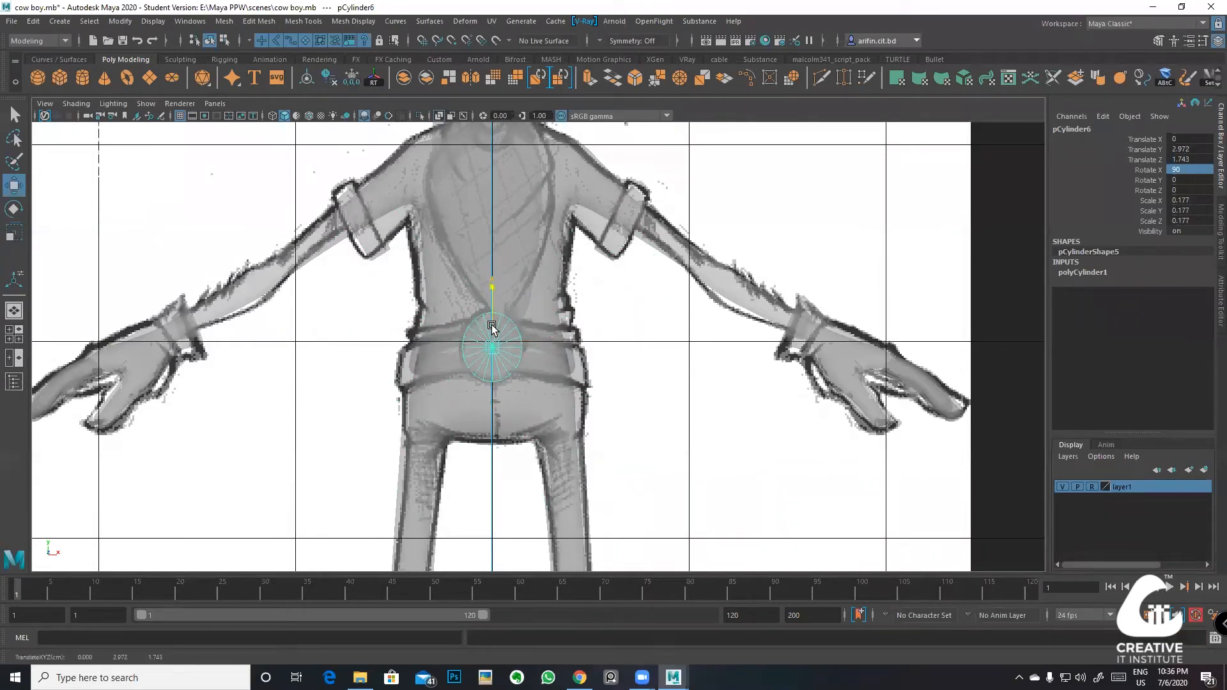
Step: In the perspective view, move the cylinder back to the waist at about Z 0.451 and tilt it to about 77.2 degrees in X
{"action": "key", "text": "space"}
{"action": "key", "text": "space"}
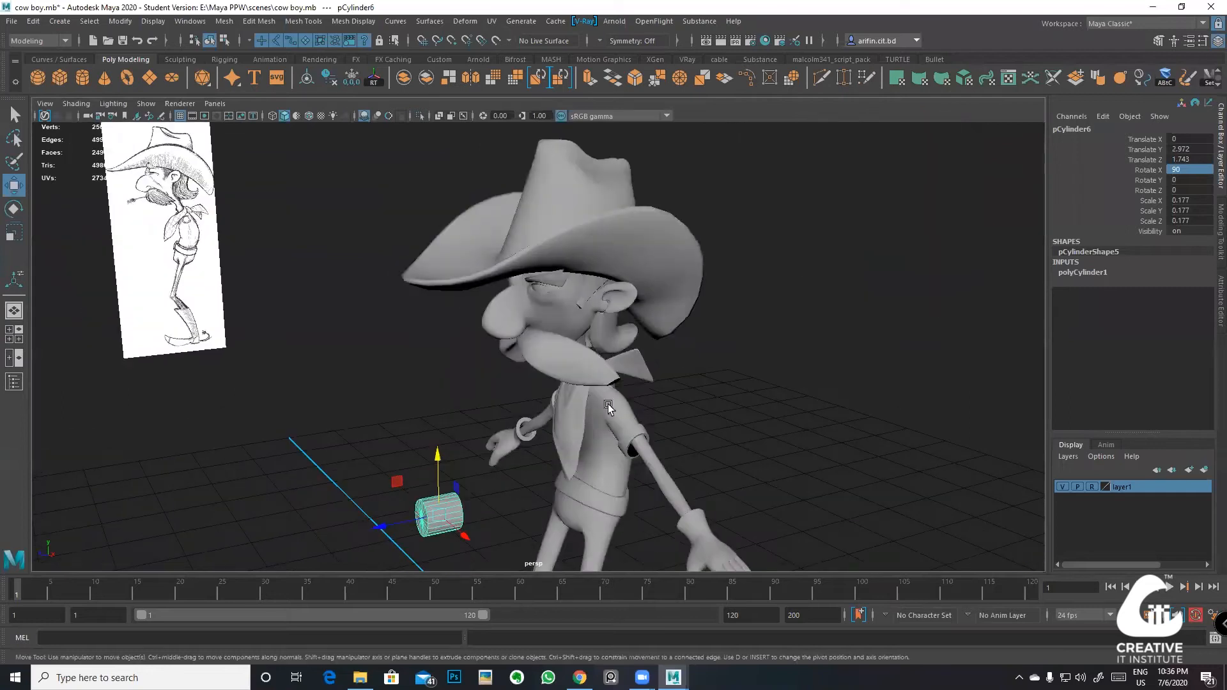
{"action": "left_click_drag", "start_coordinate": [407, 528], "coordinate": [530, 514]}
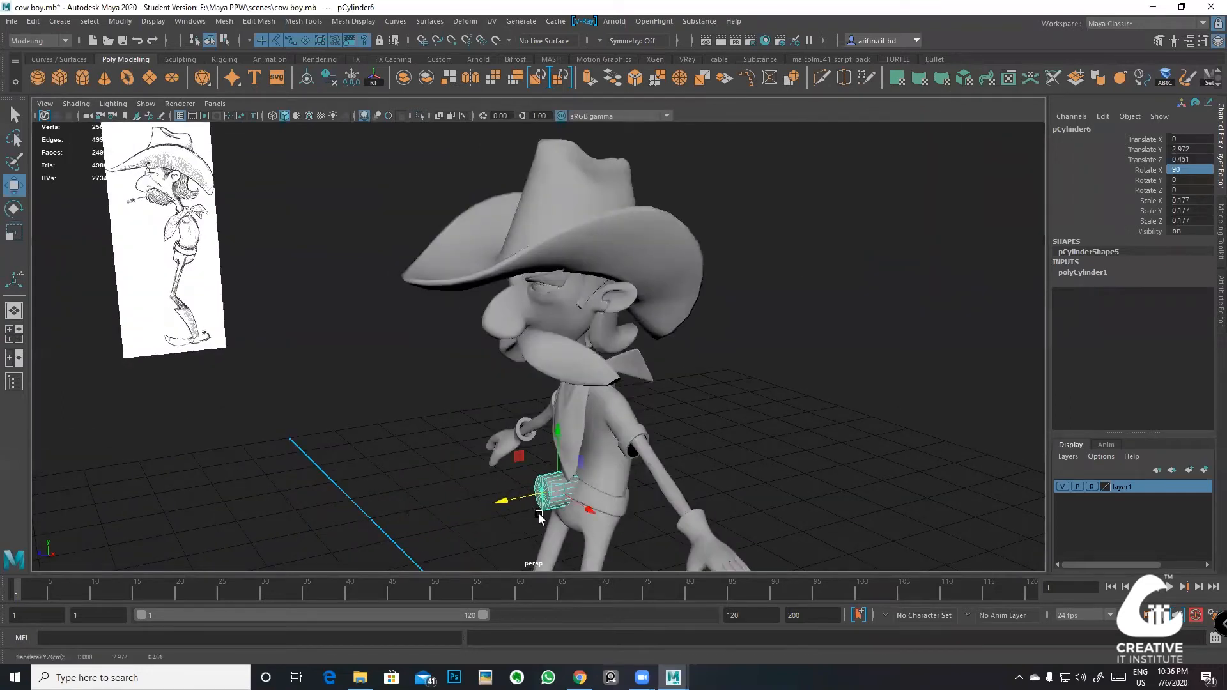
{"action": "middle_click_drag", "start_coordinate": [576, 465], "coordinate": [548, 406], "text": "alt"}
{"action": "left_click_drag", "start_coordinate": [579, 406], "coordinate": [545, 387], "text": "alt"}
{"action": "middle_click_drag", "start_coordinate": [545, 387], "coordinate": [496, 291], "text": "alt"}
{"action": "right_click_drag", "start_coordinate": [495, 291], "coordinate": [544, 354], "text": "alt"}
{"action": "key", "text": "e"}
{"action": "left_click_drag", "start_coordinate": [439, 358], "coordinate": [493, 313]}
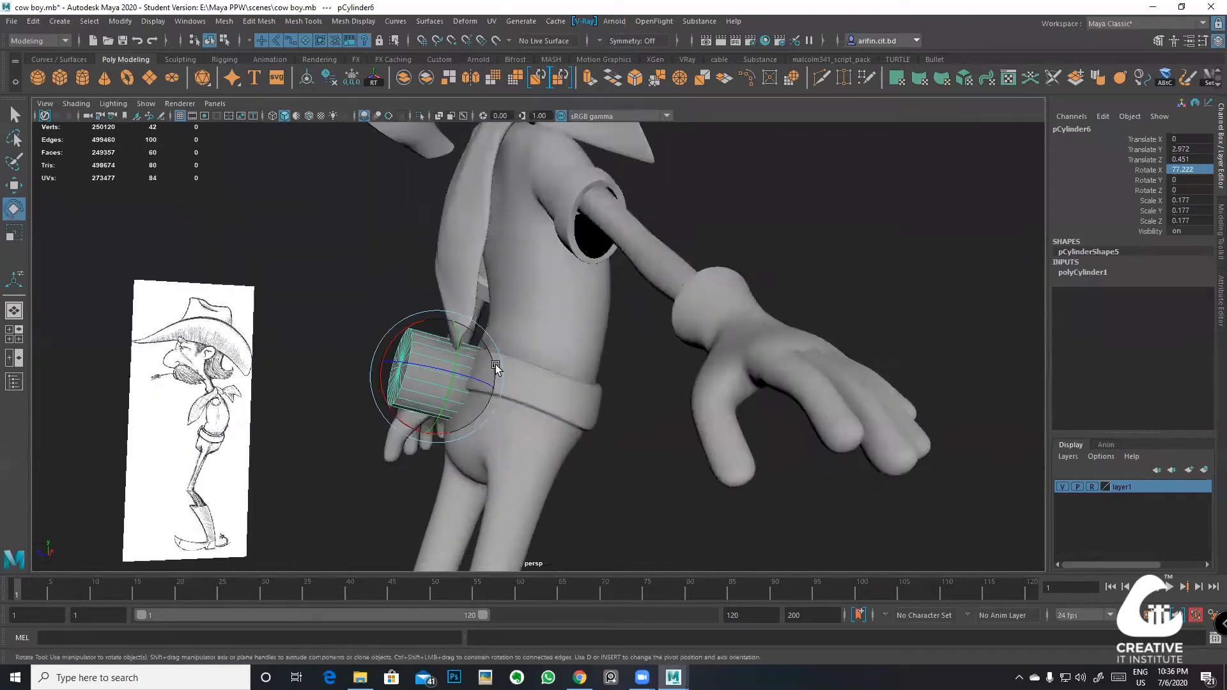
Step: Set the Scale tool's axis orientation to Object and flatten the cylinder into a disc with Scale Y about 0.036
{"action": "right_click_drag", "start_coordinate": [496, 367], "coordinate": [520, 409], "text": "alt"}
{"action": "middle_click_drag", "start_coordinate": [520, 409], "coordinate": [563, 341], "text": "alt"}
{"action": "left_click_drag", "start_coordinate": [563, 343], "coordinate": [477, 354], "text": "alt"}
{"action": "key", "text": "r"}
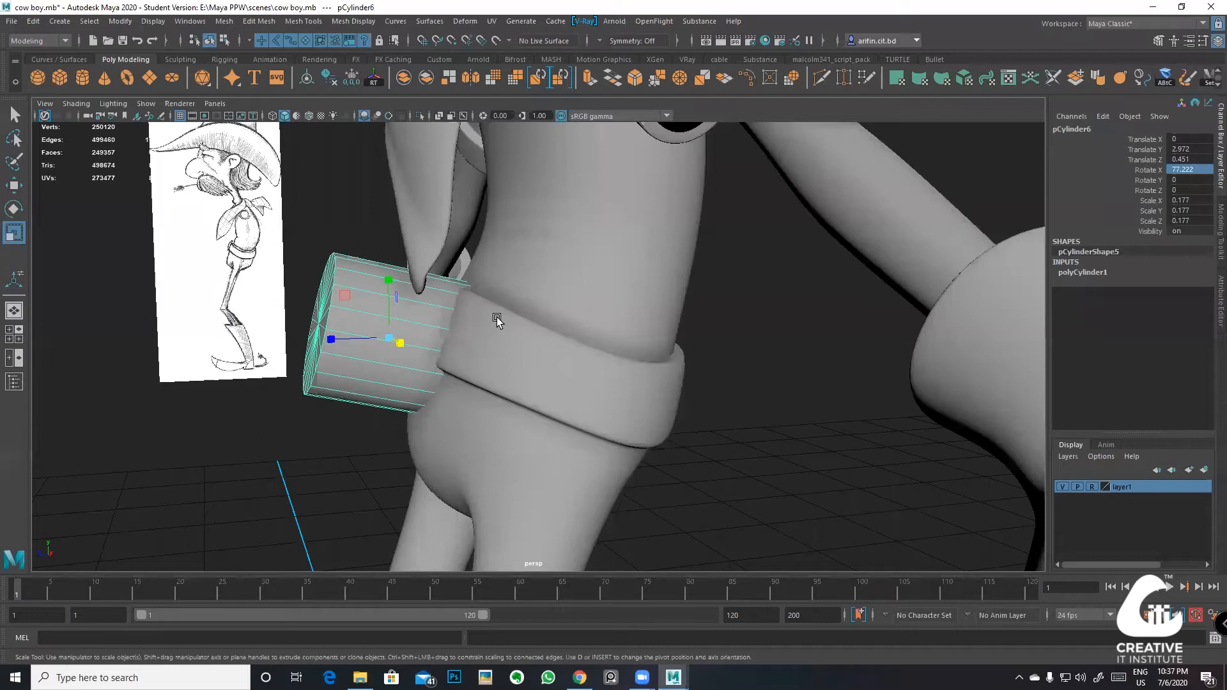
{"action": "double_click", "coordinate": [13, 233]}
{"action": "left_click", "coordinate": [326, 173]}
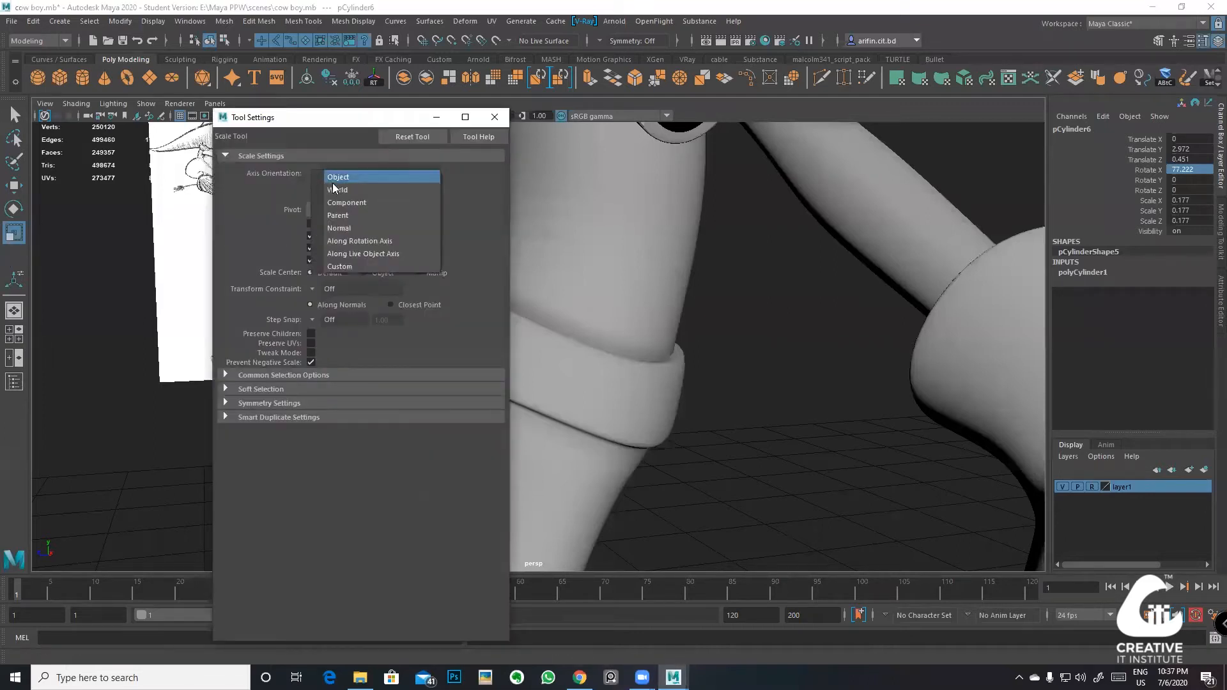
{"action": "left_click", "coordinate": [332, 178]}
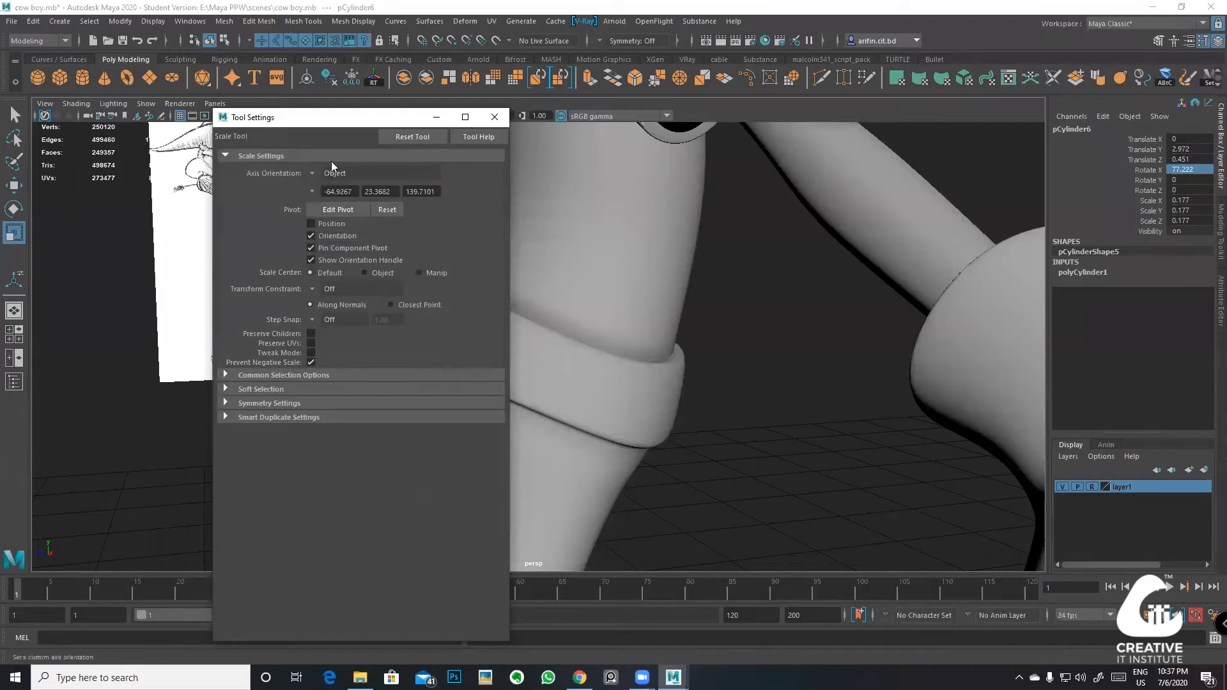
{"action": "left_click", "coordinate": [494, 119]}
{"action": "left_click_drag", "start_coordinate": [332, 327], "coordinate": [383, 328]}
Step: Set the Move tool's axis orientation to Object for positioning the belt disc
{"action": "key", "text": "w"}
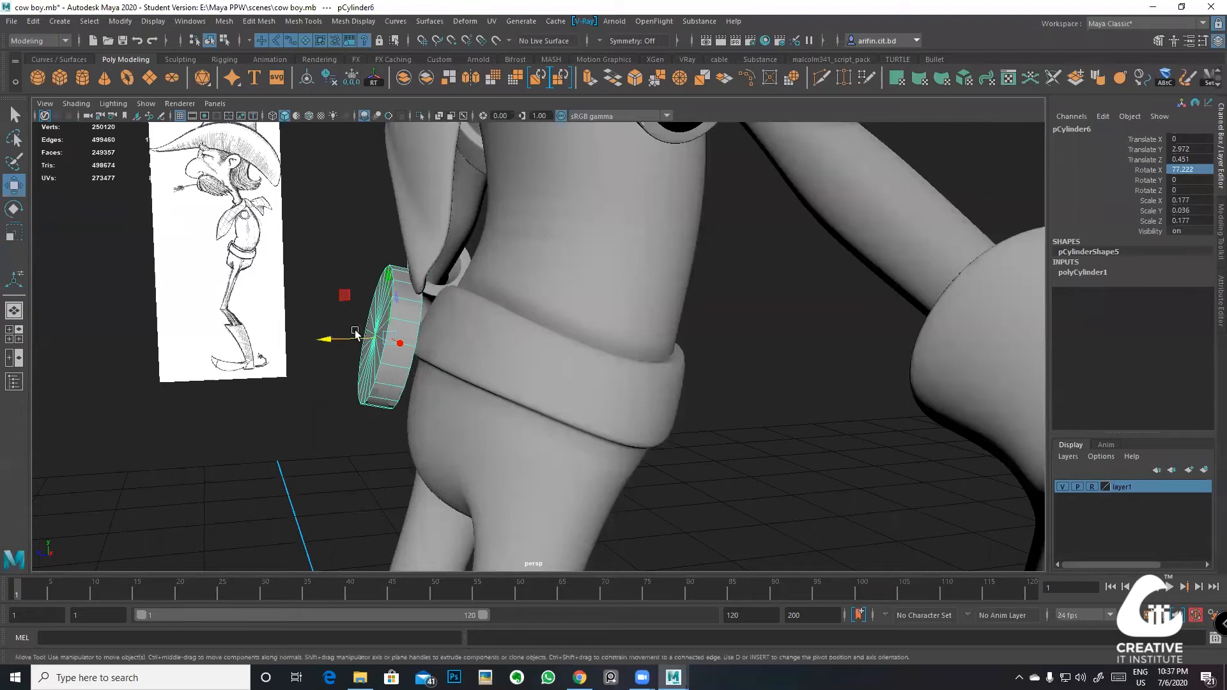
{"action": "double_click", "coordinate": [13, 186]}
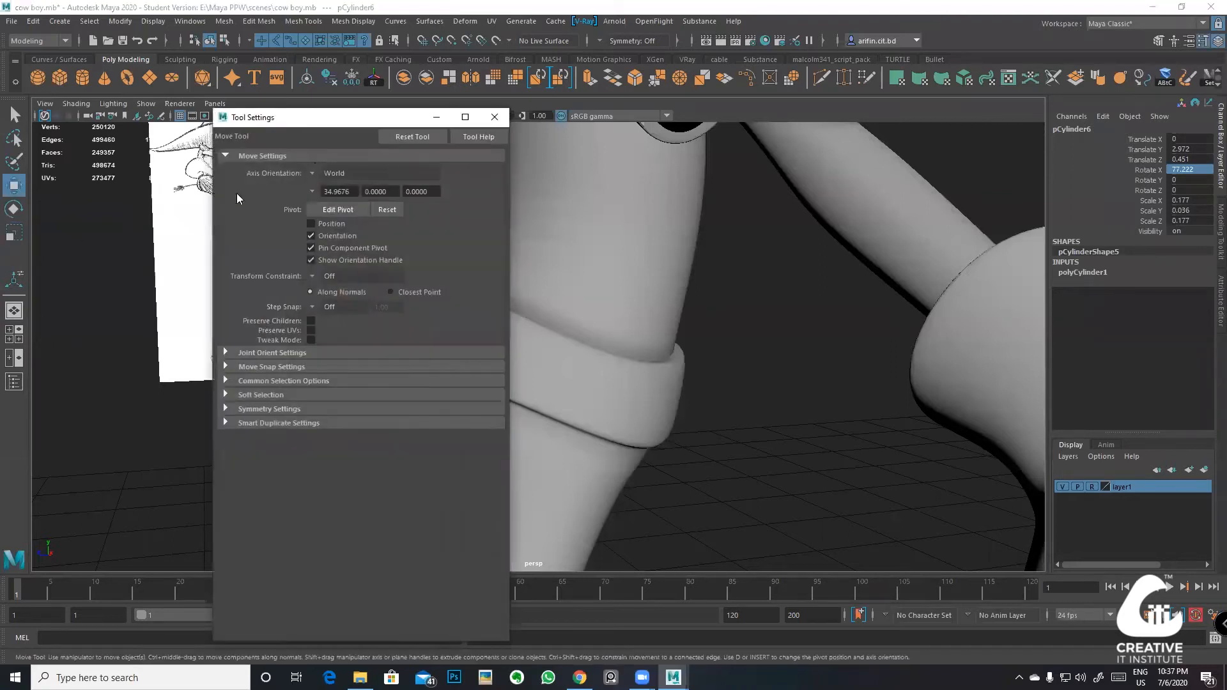
{"action": "left_click", "coordinate": [312, 174]}
{"action": "left_click", "coordinate": [328, 182]}
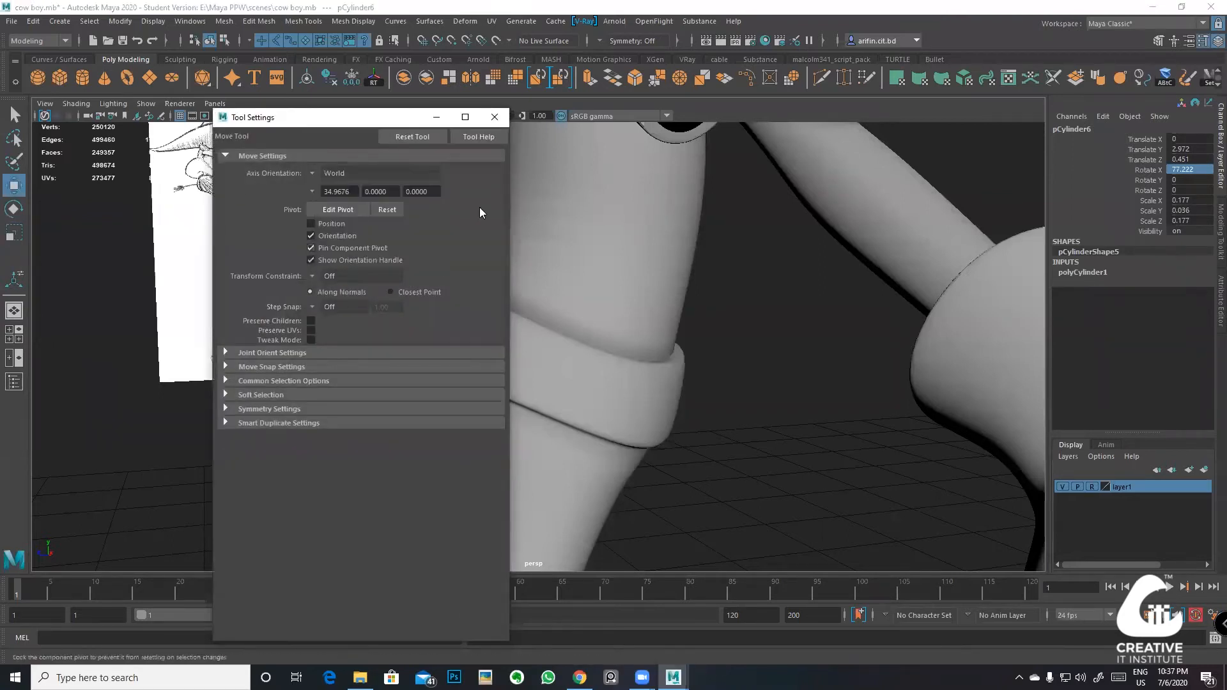
{"action": "left_click", "coordinate": [495, 117]}
{"action": "double_click", "coordinate": [13, 186]}
{"action": "left_click", "coordinate": [320, 177]}
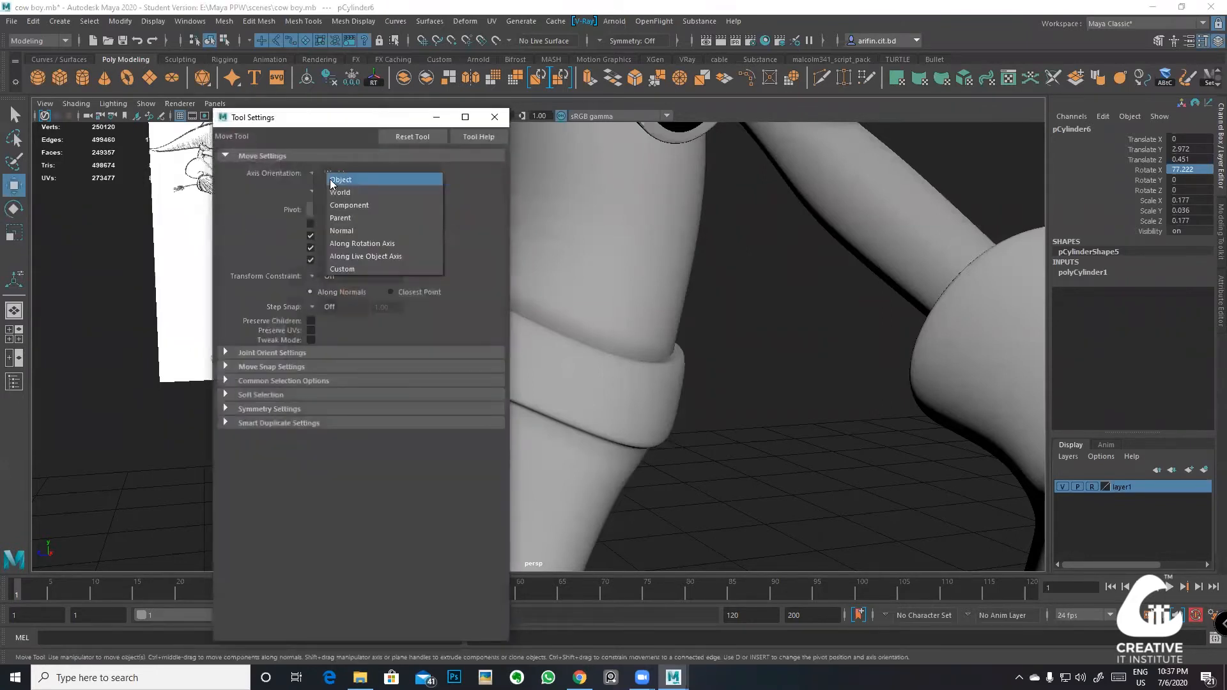
{"action": "left_click", "coordinate": [341, 179]}
{"action": "left_click", "coordinate": [496, 117]}
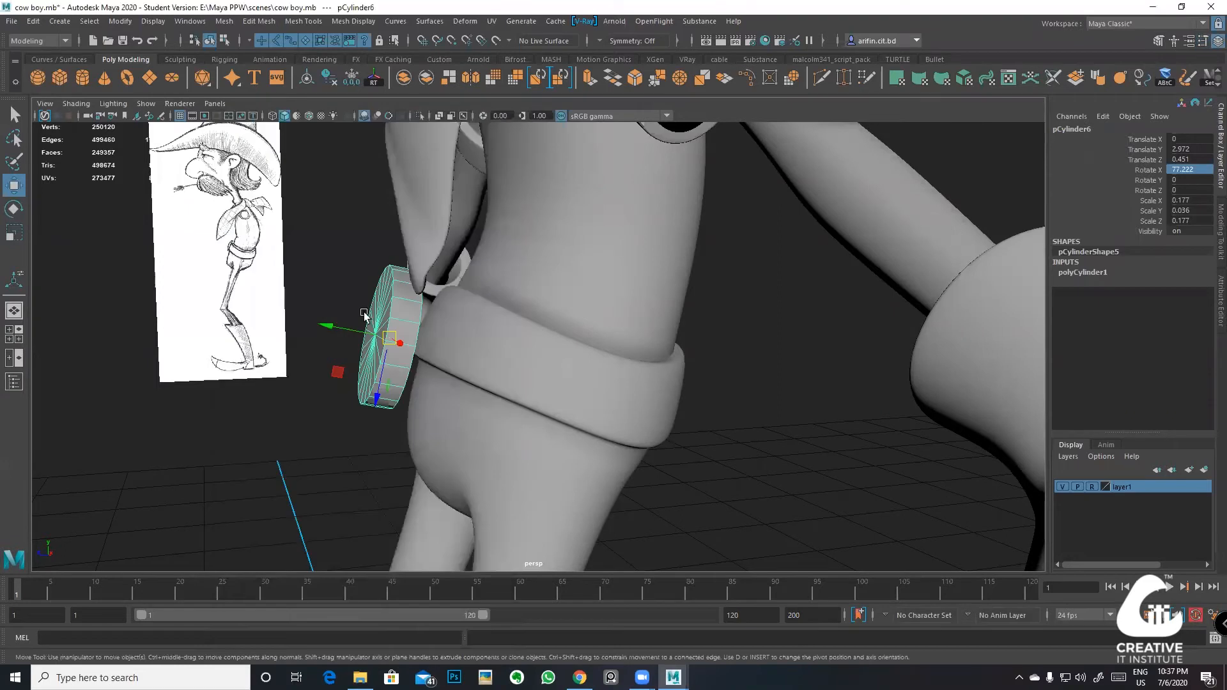
Step: Push the disc along its own axis against the belt, to about Z 0.341, and tilt it to about 68.8 degrees in X
{"action": "left_click_drag", "start_coordinate": [359, 333], "coordinate": [398, 333]}
{"action": "key", "text": "e"}
{"action": "key", "text": "w"}
Step: Slide the disc up along the belt to about Y 2.993 and Z 0.321, using the front view to match the reference drawing
{"action": "key", "text": "space"}
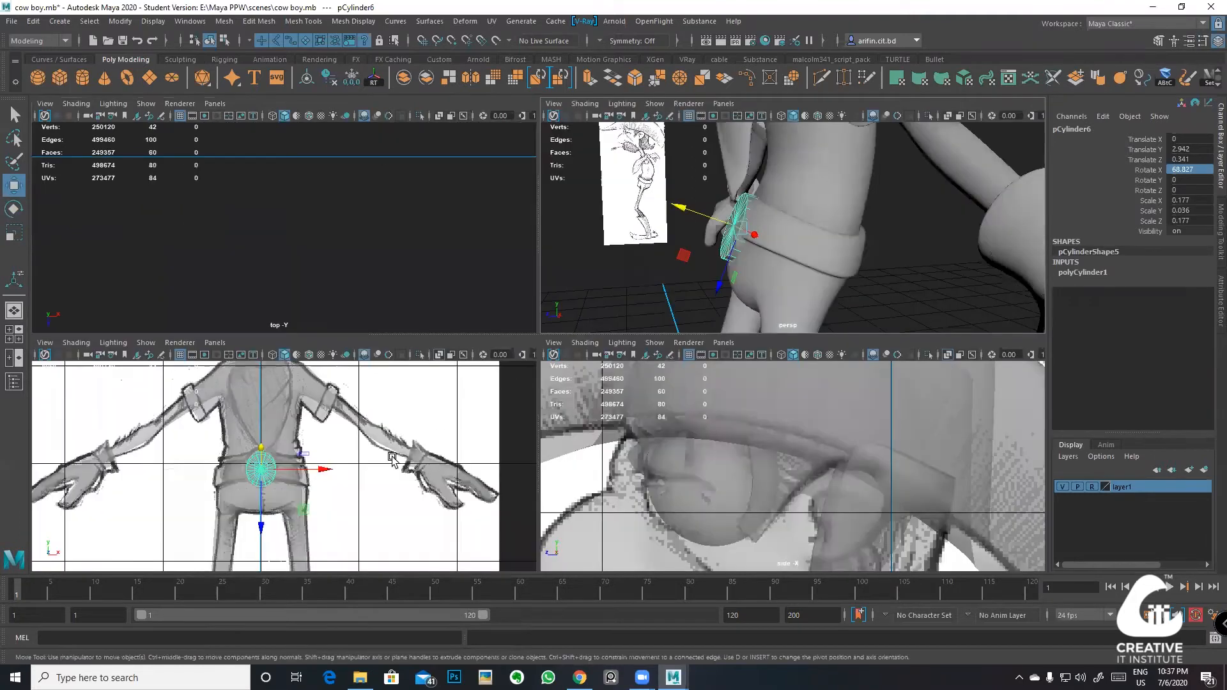
{"action": "key", "text": "space"}
{"action": "left_click_drag", "start_coordinate": [473, 404], "coordinate": [469, 392]}
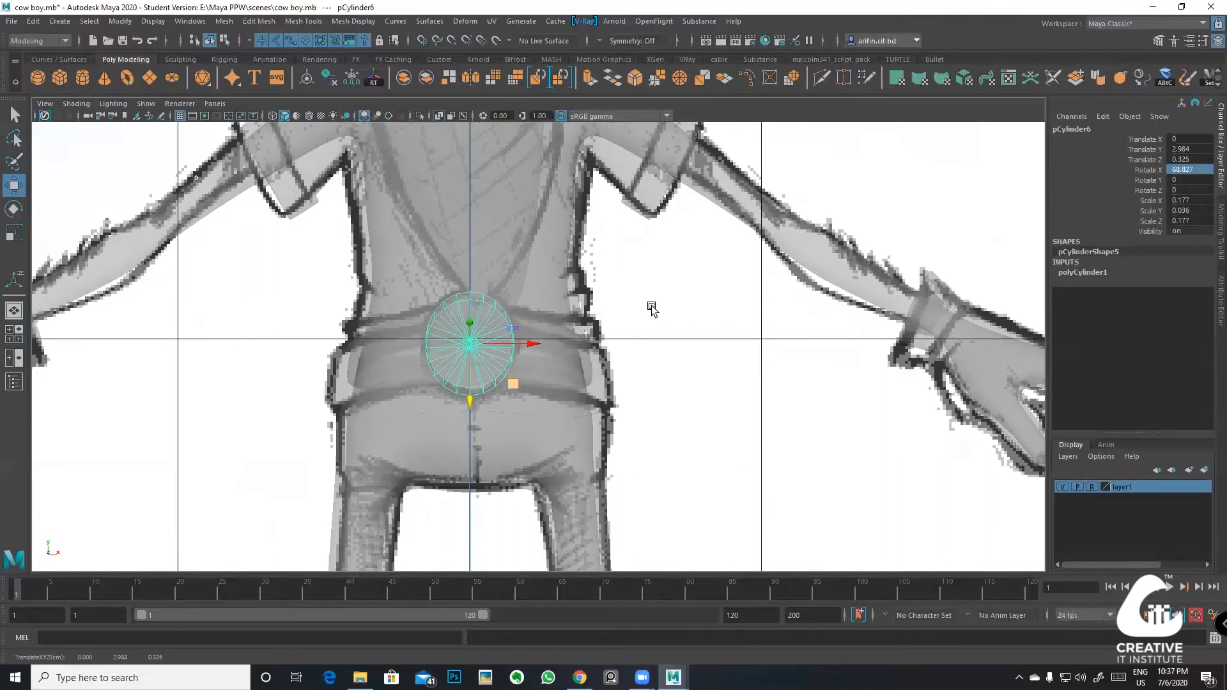
{"action": "key", "text": "space"}
{"action": "key", "text": "space"}
{"action": "left_click_drag", "start_coordinate": [409, 367], "coordinate": [562, 331]}
{"action": "scroll", "coordinate": [467, 336], "scroll_direction": "down", "scroll_amount": 2}
{"action": "left_click_drag", "start_coordinate": [441, 337], "coordinate": [490, 339], "text": "alt"}
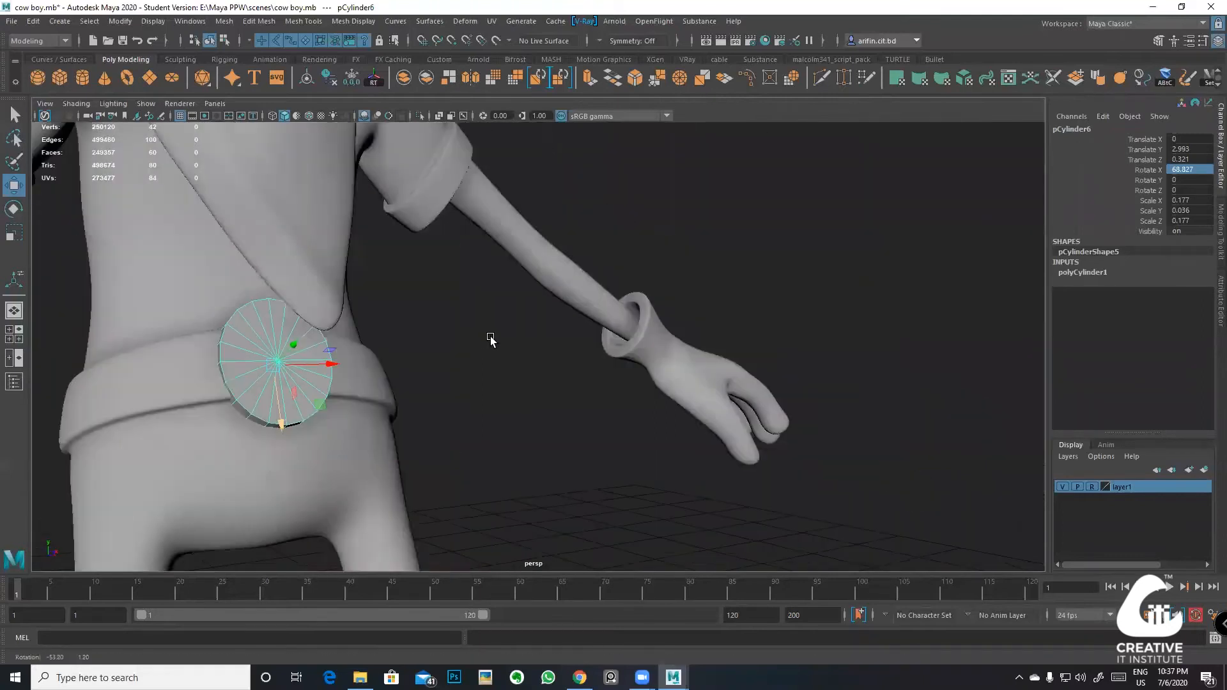
Step: Refine the disc's fit on the belt with Scale Y about 0.031, Rotate X about 67 degrees, and position about Y 3.002, Z 0.344
{"action": "middle_click_drag", "start_coordinate": [479, 340], "coordinate": [521, 320], "text": "alt"}
{"action": "left_click_drag", "start_coordinate": [502, 308], "coordinate": [524, 309], "text": "alt"}
{"action": "scroll", "coordinate": [521, 310], "scroll_direction": "up", "scroll_amount": 3}
{"action": "middle_click_drag", "start_coordinate": [511, 307], "coordinate": [516, 339], "text": "alt"}
{"action": "mouse_move", "coordinate": [517, 340]}
{"action": "left_mouse_down", "text": "alt"}
{"action": "mouse_move", "coordinate": [512, 294]}
{"action": "mouse_move", "coordinate": [501, 348]}
{"action": "mouse_move", "coordinate": [587, 356]}
{"action": "mouse_move", "coordinate": [528, 401]}
{"action": "mouse_move", "coordinate": [519, 392]}
{"action": "mouse_move", "coordinate": [539, 384]}
{"action": "mouse_move", "coordinate": [536, 354]}
{"action": "mouse_move", "coordinate": [523, 348]}
{"action": "left_mouse_up", "text": "alt"}
{"action": "key", "text": "r"}
{"action": "key", "text": "w"}
{"action": "key", "text": "e"}
{"action": "key", "text": "ctrl+z"}
{"action": "key", "text": "w"}
Step: Isolate the disc and bevel both rim edge loops with a fraction of 0.34 and more segments, and show the whole model again
{"action": "key", "text": "ctrl+1"}
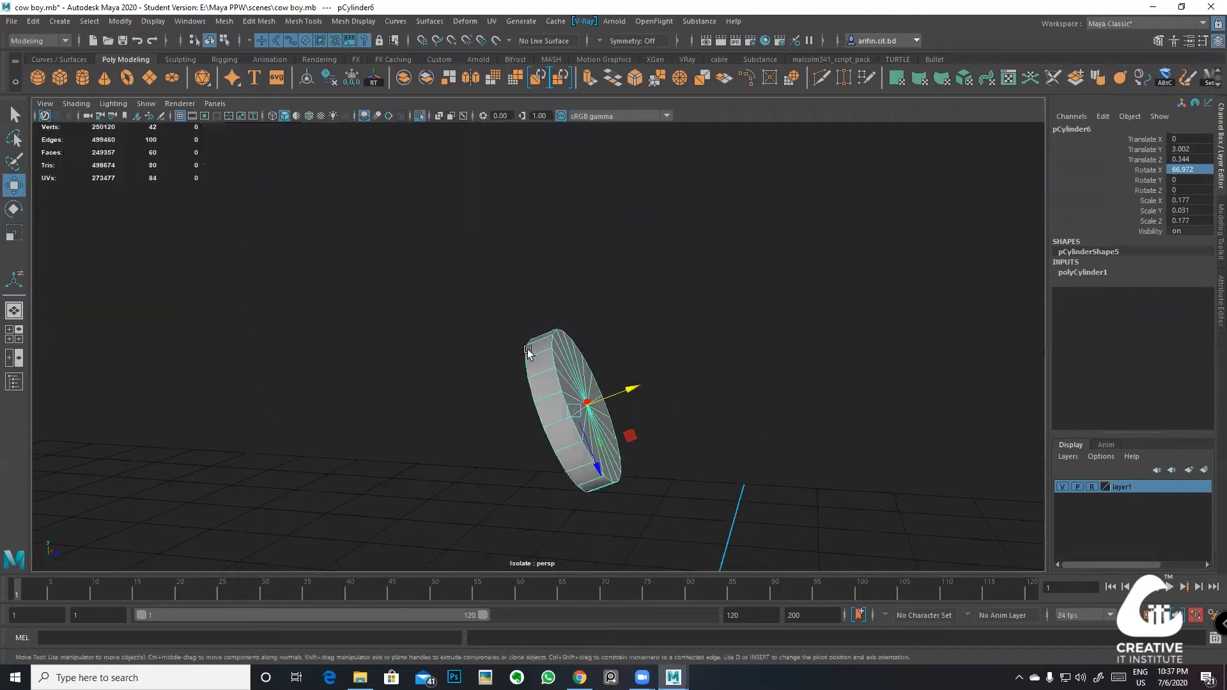
{"action": "right_click_drag", "start_coordinate": [539, 343], "coordinate": [535, 288]}
{"action": "double_click", "coordinate": [549, 358]}
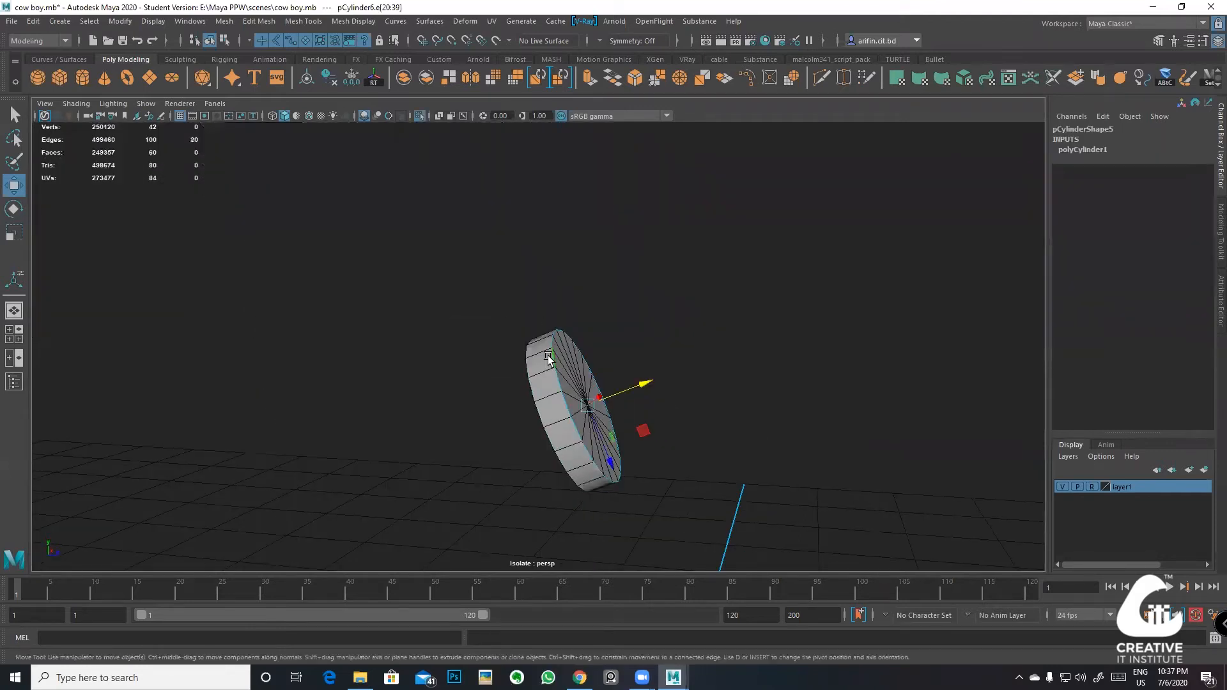
{"action": "double_click", "coordinate": [529, 367], "text": "shift"}
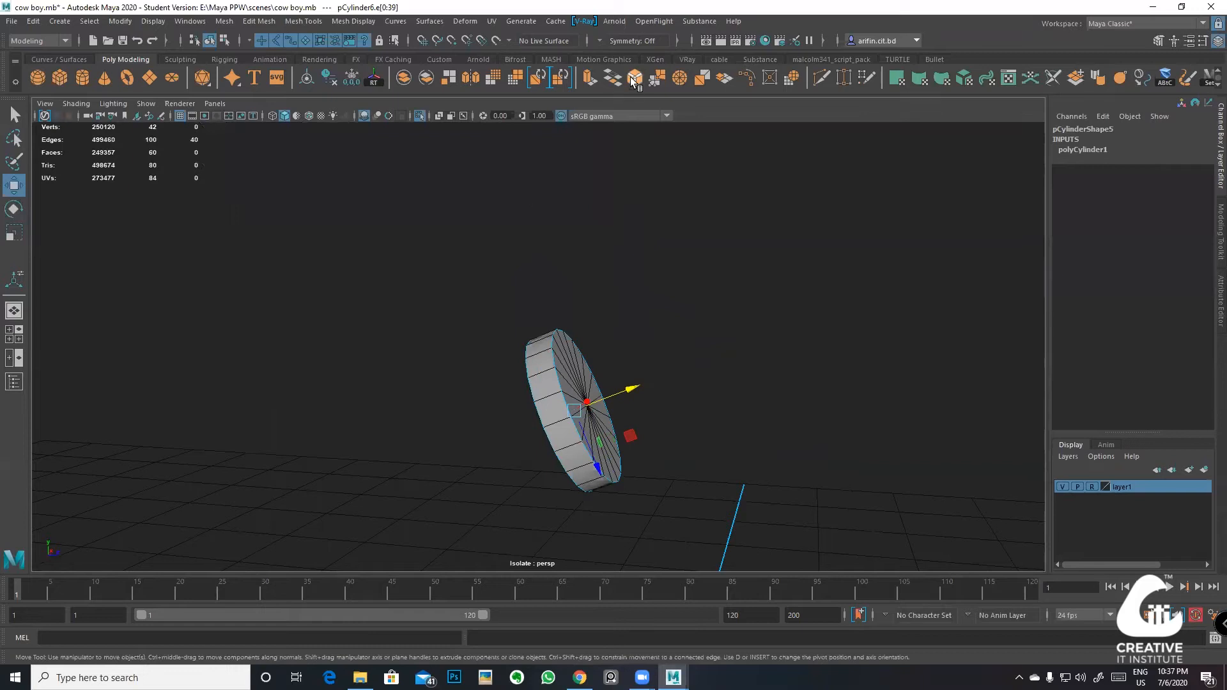
{"action": "key", "text": "ctrl+b"}
{"action": "left_click_drag", "start_coordinate": [652, 262], "coordinate": [589, 261]}
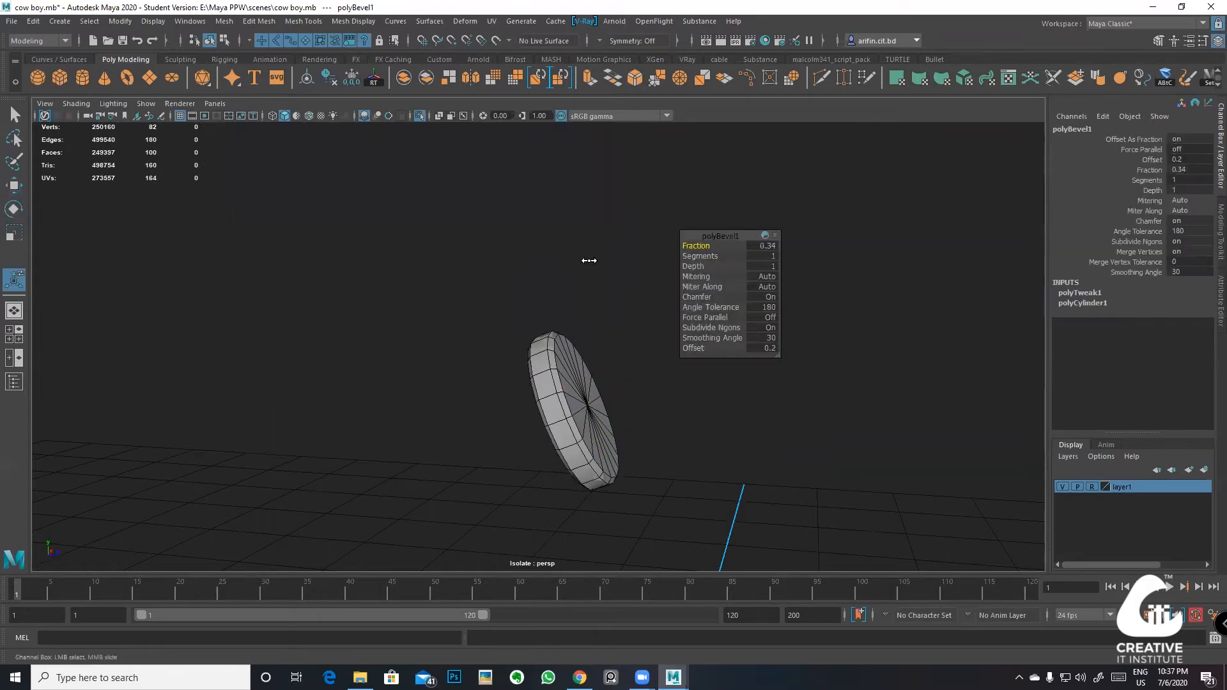
{"action": "left_click_drag", "start_coordinate": [700, 256], "coordinate": [711, 256]}
{"action": "right_click_drag", "start_coordinate": [561, 326], "coordinate": [631, 219]}
{"action": "key", "text": "ctrl+1"}
Step: Select all the character's meshes and save the scene
{"action": "left_click", "coordinate": [703, 305]}
{"action": "left_click_drag", "start_coordinate": [703, 304], "coordinate": [517, 377], "text": "alt"}
{"action": "scroll", "coordinate": [509, 367], "scroll_direction": "down", "scroll_amount": 3}
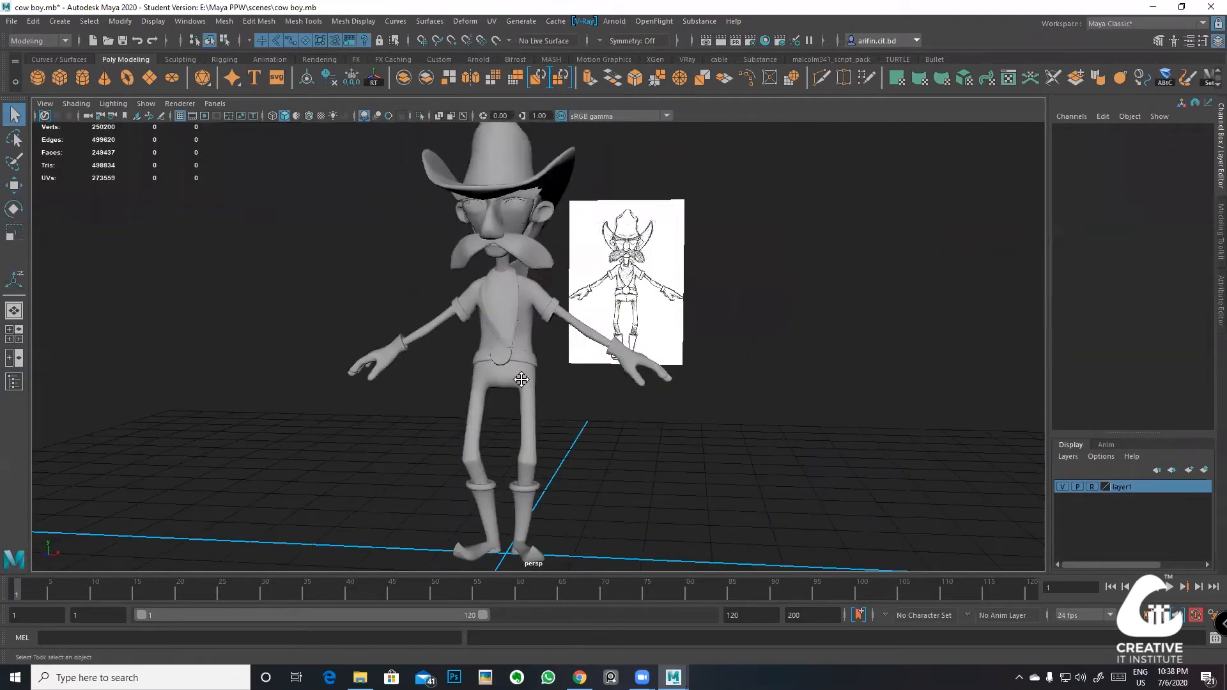
{"action": "scroll", "coordinate": [520, 375], "scroll_direction": "down", "scroll_amount": 5}
{"action": "middle_click_drag", "start_coordinate": [520, 374], "coordinate": [483, 415], "text": "alt"}
{"action": "left_click_drag", "start_coordinate": [553, 491], "coordinate": [297, 178]}
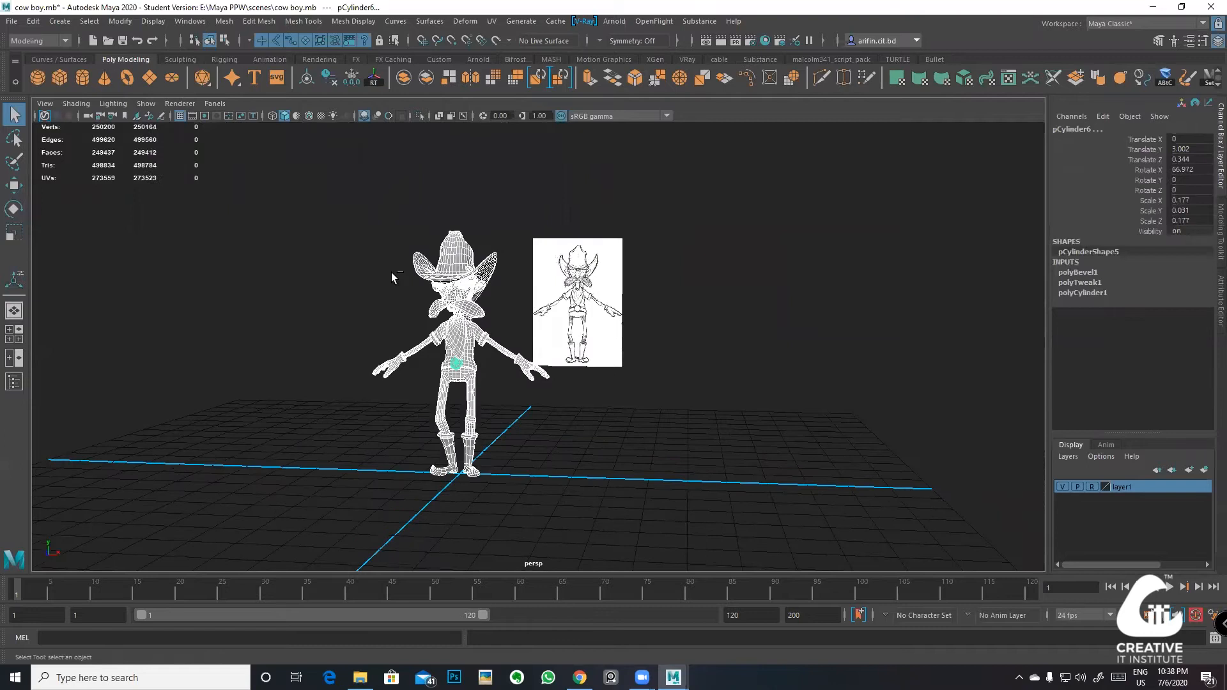
{"action": "key", "text": "ctrl+s"}
{"action": "left_click", "coordinate": [577, 351]}
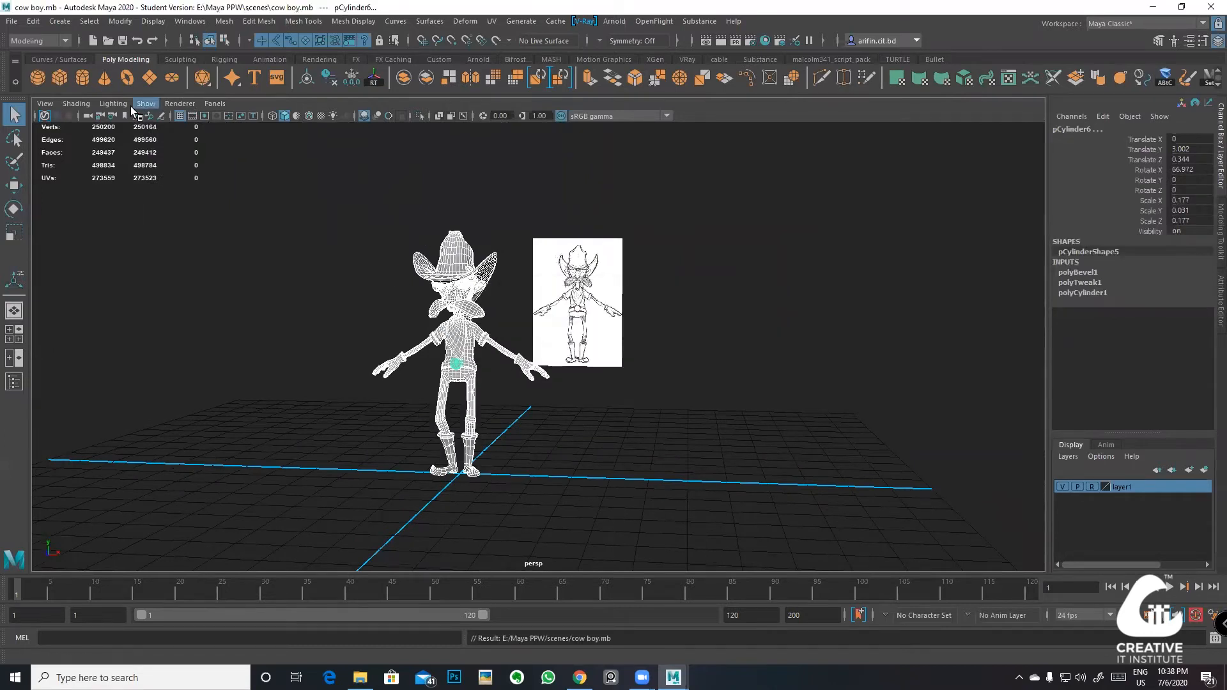
Step: Delete the history of all the character's meshes, freeze their transformations and clear the selection
{"action": "left_click", "coordinate": [330, 81]}
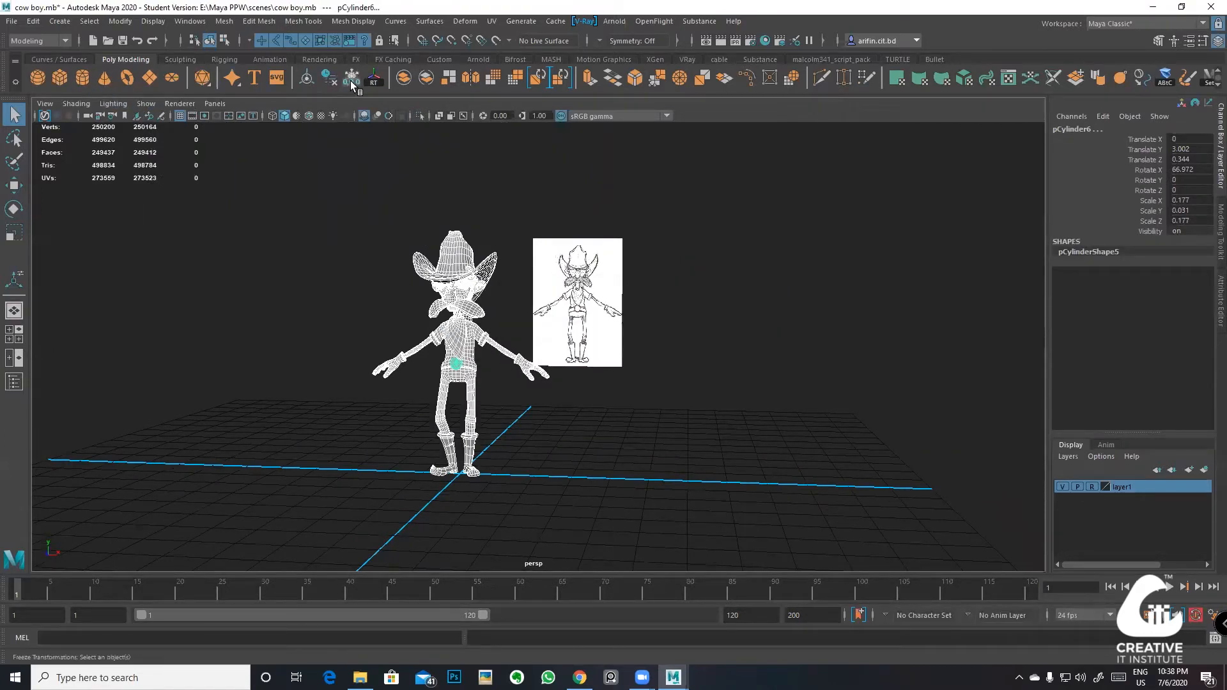
{"action": "left_click", "coordinate": [454, 186]}
Step: Examine the shaded character from several sides, at close range around the waist and at full figure
{"action": "right_click_drag", "start_coordinate": [460, 220], "coordinate": [521, 302], "text": "alt"}
{"action": "left_click_drag", "start_coordinate": [521, 301], "coordinate": [546, 397], "text": "alt"}
{"action": "scroll", "coordinate": [493, 374], "scroll_direction": "up", "scroll_amount": 4}
{"action": "middle_click_drag", "start_coordinate": [490, 372], "coordinate": [530, 303], "text": "alt"}
{"action": "left_click_drag", "start_coordinate": [530, 303], "coordinate": [550, 285], "text": "alt"}
{"action": "scroll", "coordinate": [550, 285], "scroll_direction": "down", "scroll_amount": 6}
{"action": "middle_click_drag", "start_coordinate": [550, 285], "coordinate": [516, 312], "text": "alt"}
{"action": "left_click_drag", "start_coordinate": [623, 307], "coordinate": [481, 311], "text": "alt"}
{"action": "left_click_drag", "start_coordinate": [569, 370], "coordinate": [662, 319], "text": "alt"}
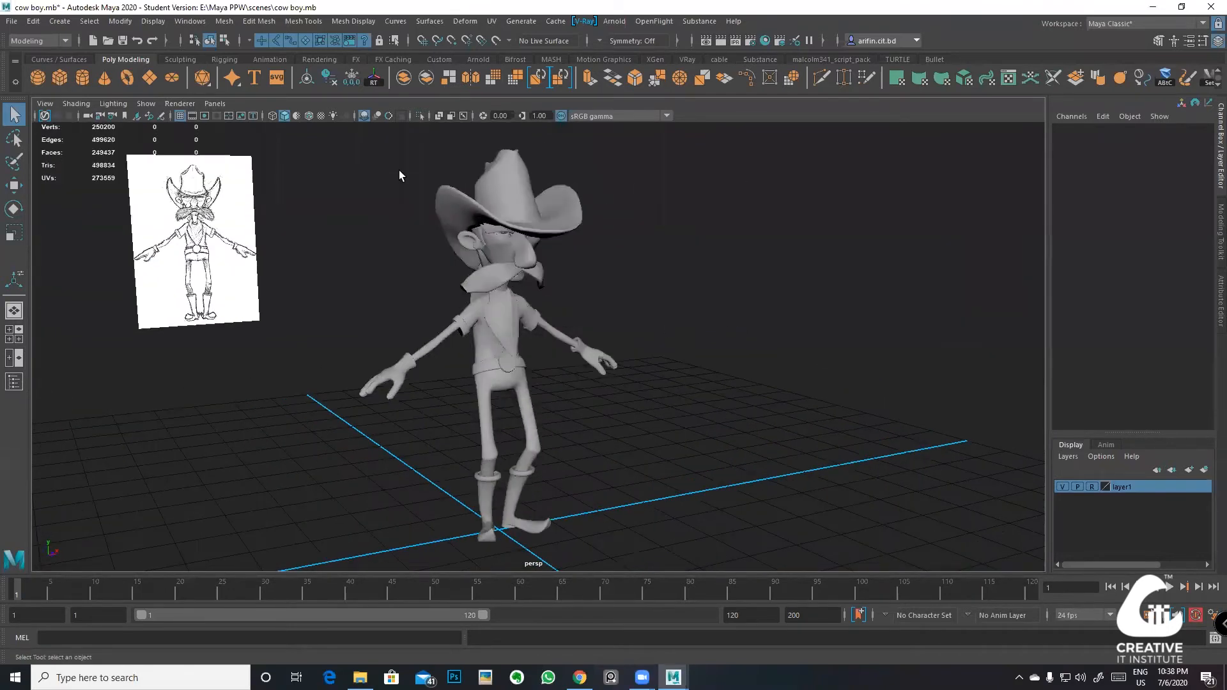
Step: Overlay the wireframe on the shaded model to examine the topology of the face and full figure, and turn the overlay off
{"action": "left_click", "coordinate": [314, 117]}
{"action": "left_click_drag", "start_coordinate": [627, 241], "coordinate": [537, 244], "text": "alt"}
{"action": "right_click_drag", "start_coordinate": [538, 246], "coordinate": [706, 418], "text": "alt"}
{"action": "middle_click_drag", "start_coordinate": [541, 297], "coordinate": [643, 452], "text": "alt"}
{"action": "scroll", "coordinate": [617, 365], "scroll_direction": "up", "scroll_amount": 8}
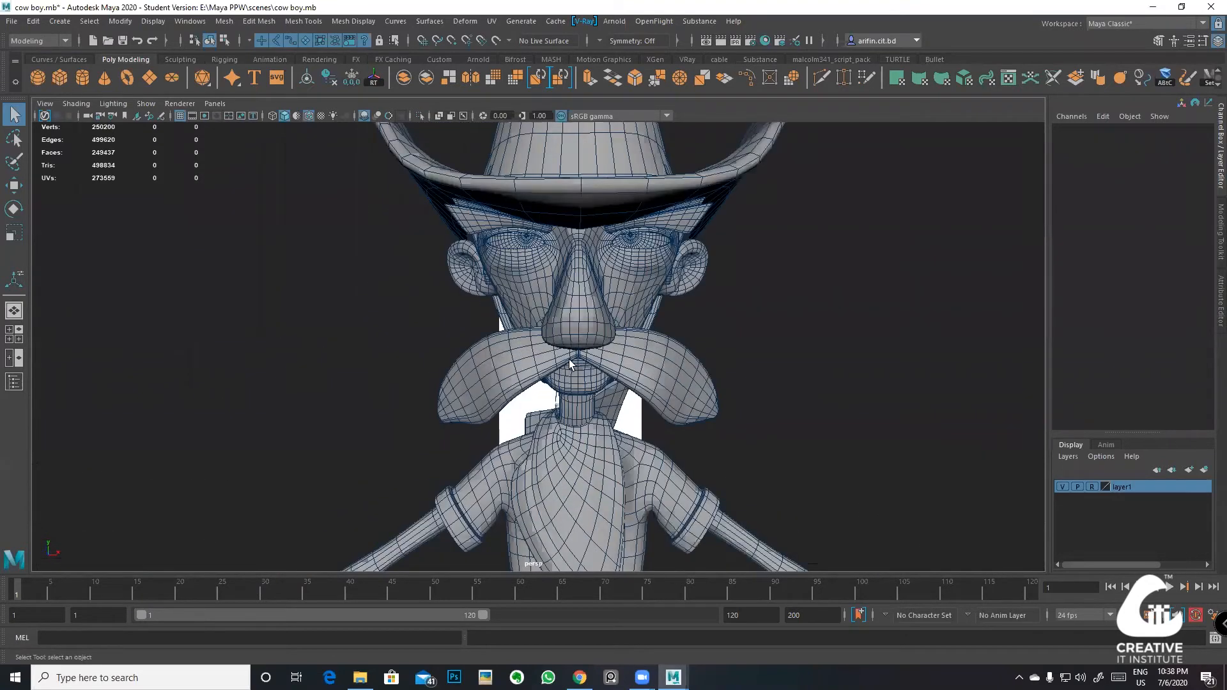
{"action": "scroll", "coordinate": [617, 365], "scroll_direction": "up", "scroll_amount": 3}
{"action": "scroll", "coordinate": [647, 350], "scroll_direction": "up", "scroll_amount": 4}
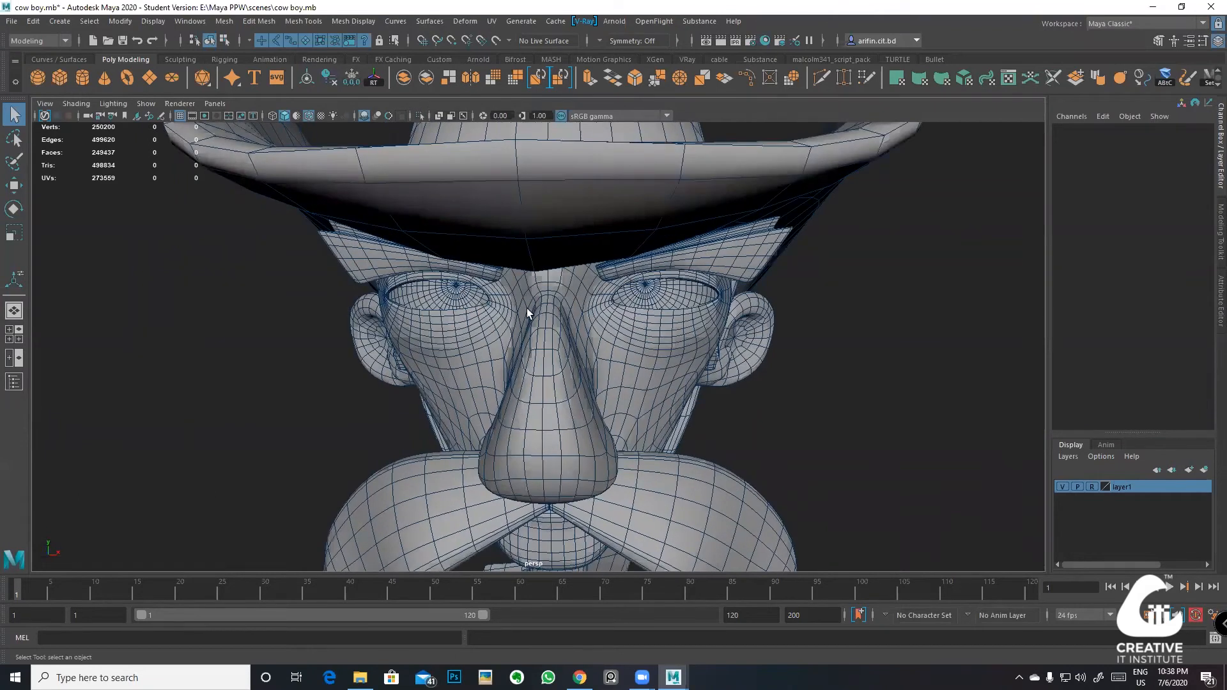
{"action": "scroll", "coordinate": [596, 309], "scroll_direction": "down", "scroll_amount": 5}
{"action": "left_click_drag", "start_coordinate": [569, 303], "coordinate": [556, 329], "text": "alt"}
{"action": "scroll", "coordinate": [498, 299], "scroll_direction": "down", "scroll_amount": 5}
{"action": "left_click_drag", "start_coordinate": [498, 300], "coordinate": [569, 301], "text": "alt"}
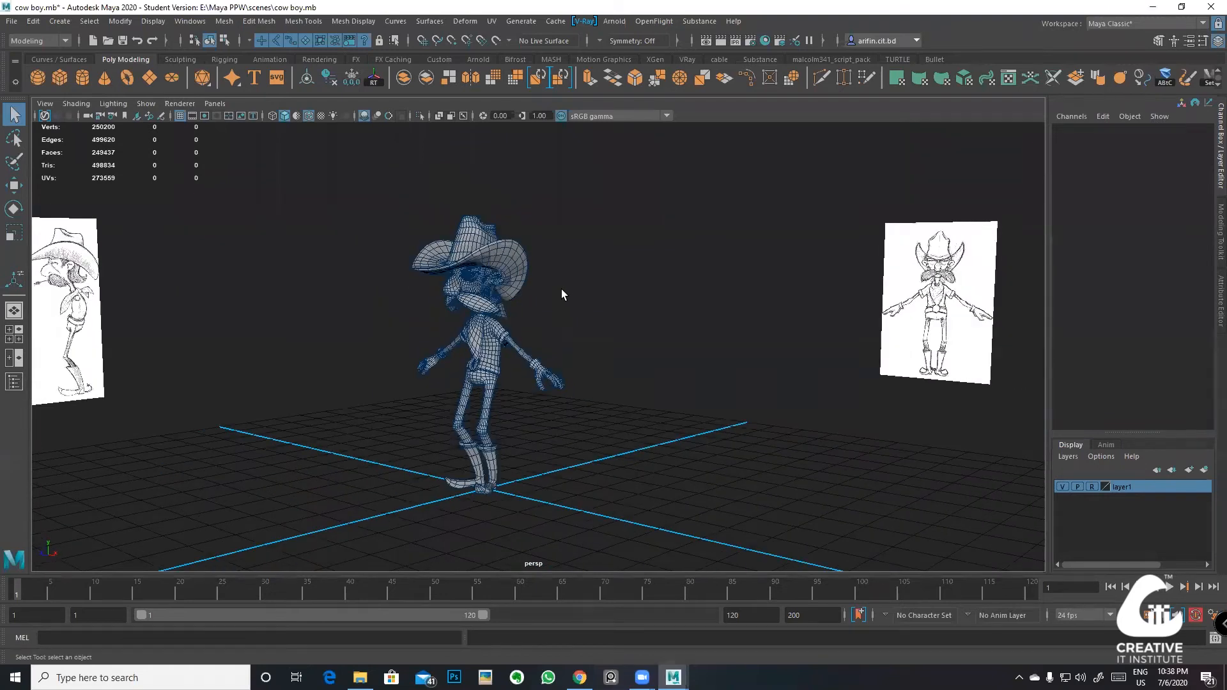
{"action": "left_click", "coordinate": [310, 116]}
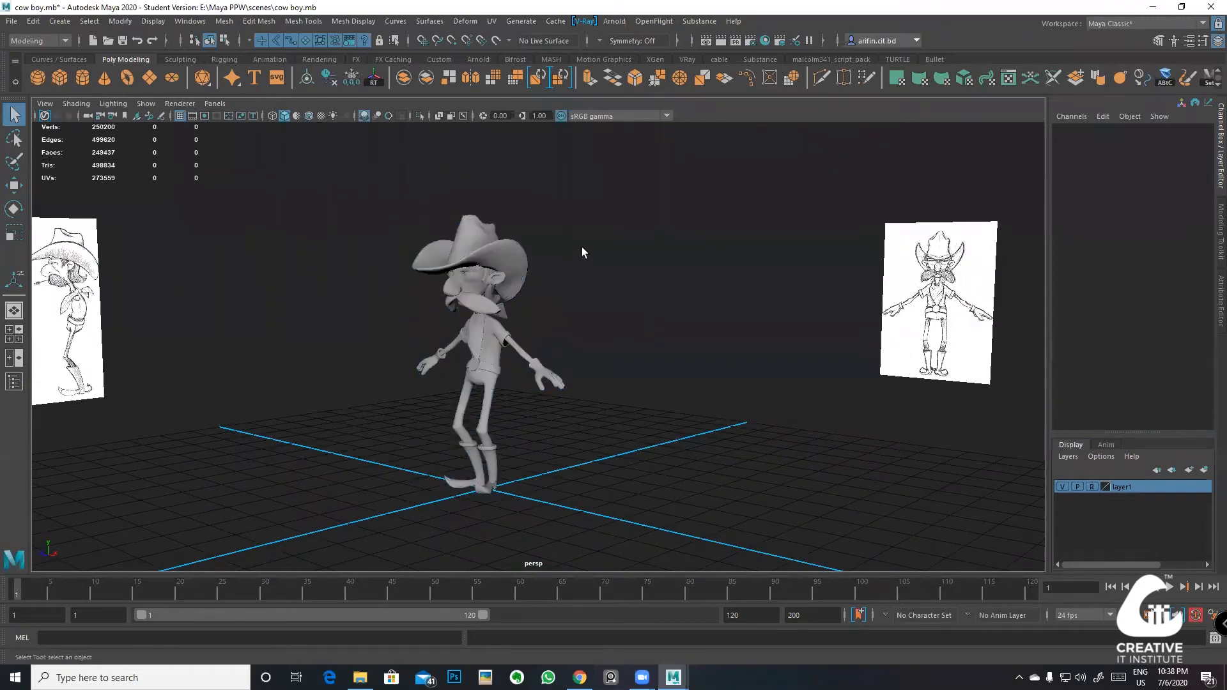
Step: Select the whole character once more and save the scene again
{"action": "scroll", "coordinate": [582, 247], "scroll_direction": "up", "scroll_amount": 4}
{"action": "mouse_move", "coordinate": [581, 246]}
{"action": "left_mouse_down", "text": "alt"}
{"action": "mouse_move", "coordinate": [551, 294]}
{"action": "mouse_move", "coordinate": [558, 267]}
{"action": "mouse_move", "coordinate": [494, 288]}
{"action": "mouse_move", "coordinate": [552, 321]}
{"action": "left_mouse_up", "text": "alt"}
{"action": "scroll", "coordinate": [511, 308], "scroll_direction": "down", "scroll_amount": 3}
{"action": "mouse_move", "coordinate": [552, 322]}
{"action": "middle_mouse_down", "text": "alt"}
{"action": "mouse_move", "coordinate": [531, 310]}
{"action": "mouse_move", "coordinate": [535, 338]}
{"action": "middle_mouse_up", "text": "alt"}
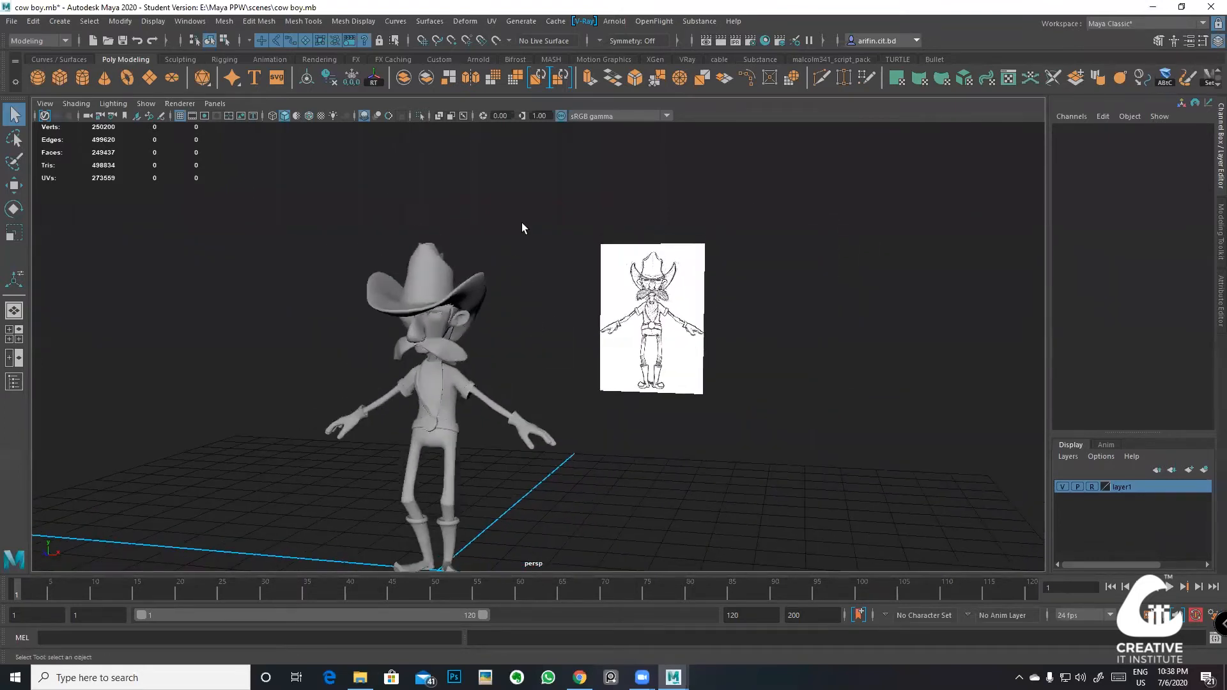
{"action": "left_click_drag", "start_coordinate": [373, 528], "coordinate": [373, 527]}
{"action": "left_click_drag", "start_coordinate": [420, 466], "coordinate": [399, 410], "text": "alt"}
{"action": "left_click_drag", "start_coordinate": [522, 511], "coordinate": [306, 193]}
{"action": "key", "text": "ctrl+s"}
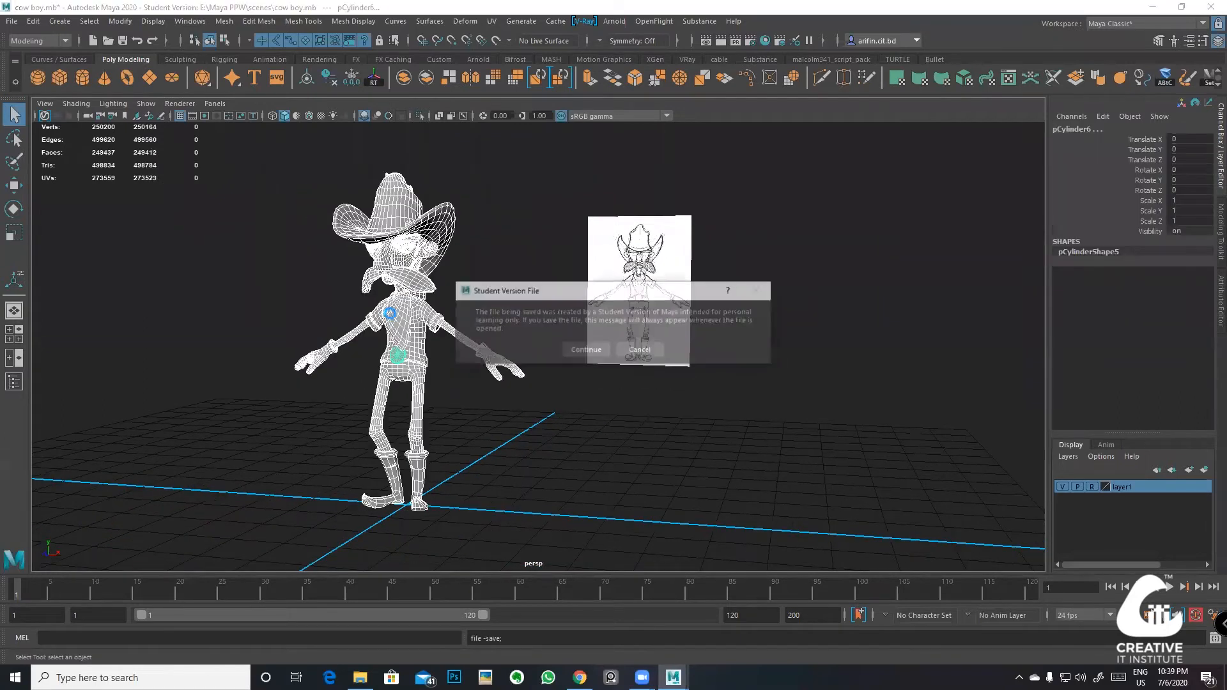
{"action": "left_click", "coordinate": [575, 349]}
Step: Smooth the boots mesh, return it to object mode and clear the selection
{"action": "left_click_drag", "start_coordinate": [454, 479], "coordinate": [472, 476], "text": "alt"}
{"action": "scroll", "coordinate": [432, 331], "scroll_direction": "up", "scroll_amount": 4}
{"action": "middle_click_drag", "start_coordinate": [472, 475], "coordinate": [557, 373], "text": "alt"}
{"action": "left_click_drag", "start_coordinate": [475, 380], "coordinate": [443, 383], "text": "alt"}
{"action": "scroll", "coordinate": [443, 382], "scroll_direction": "up", "scroll_amount": 1}
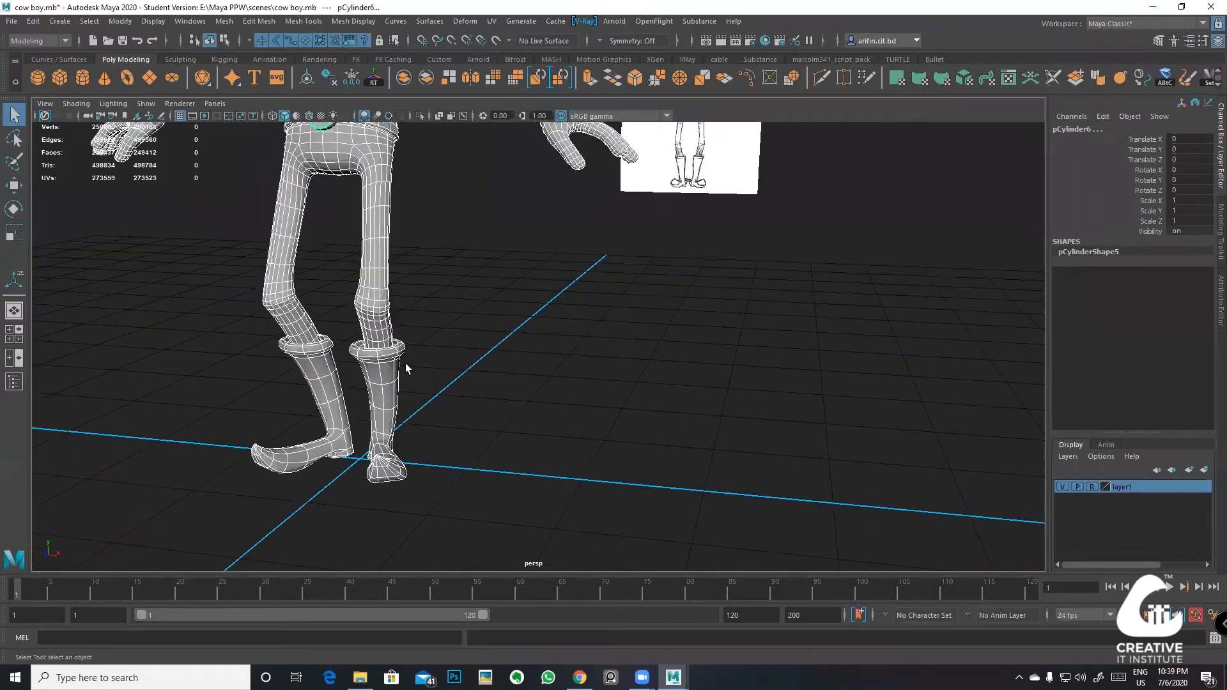
{"action": "left_click", "coordinate": [388, 367]}
{"action": "middle_click_drag", "start_coordinate": [410, 365], "coordinate": [441, 350], "text": "alt"}
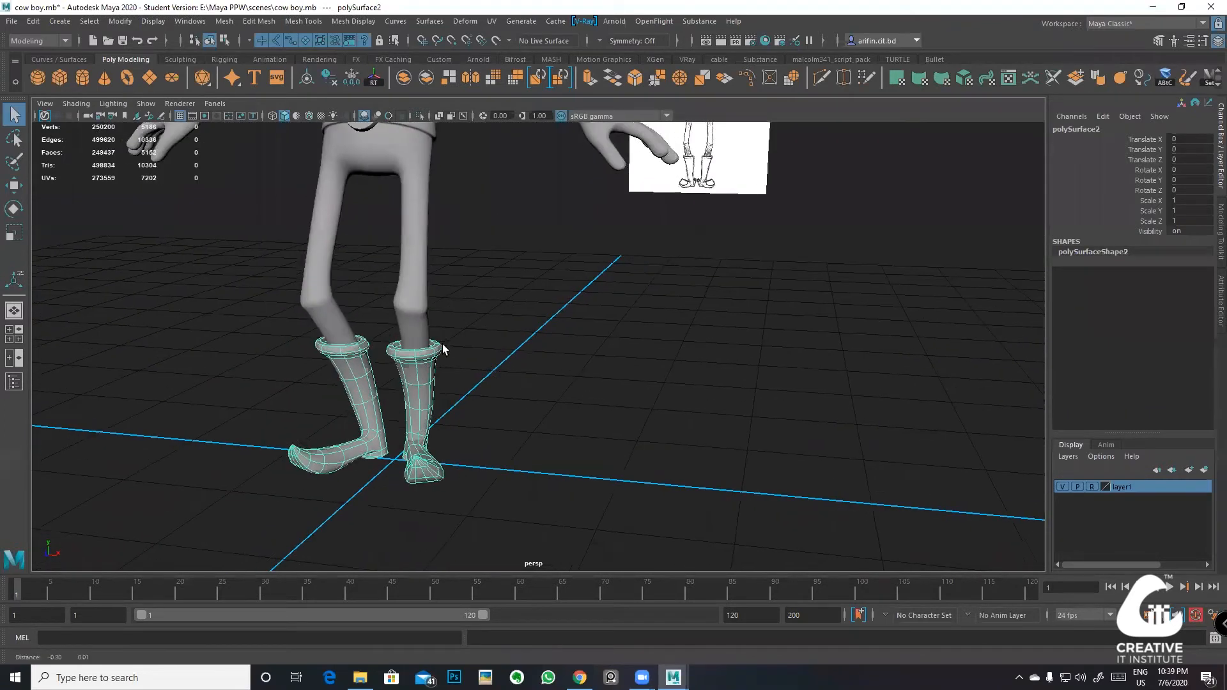
{"action": "left_click", "coordinate": [493, 78]}
{"action": "right_click_drag", "start_coordinate": [431, 366], "coordinate": [489, 295]}
{"action": "left_click", "coordinate": [499, 323]}
{"action": "scroll", "coordinate": [500, 322], "scroll_direction": "down", "scroll_amount": 5}
{"action": "middle_click_drag", "start_coordinate": [521, 345], "coordinate": [545, 431], "text": "alt"}
{"action": "right_click_drag", "start_coordinate": [653, 493], "coordinate": [630, 492], "text": "alt"}
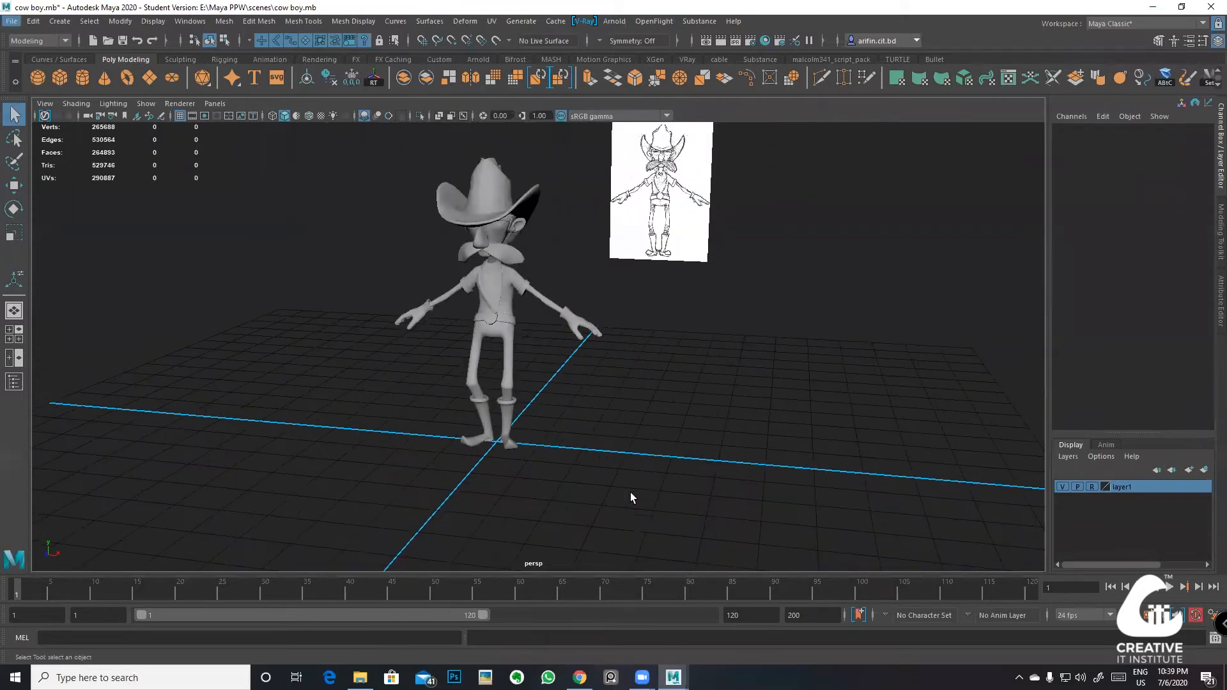
Step: Save the scene, continuing past the Student Version File notice
{"action": "left_click_drag", "start_coordinate": [343, 165], "coordinate": [342, 164]}
{"action": "scroll", "coordinate": [533, 339], "scroll_direction": "up", "scroll_amount": 4}
{"action": "key", "text": "ctrl+s"}
{"action": "left_click", "coordinate": [572, 350]}
Step: Examine the character in profile and compare its hat and face with the reference drawing in the side view
{"action": "scroll", "coordinate": [547, 382], "scroll_direction": "down", "scroll_amount": 4}
{"action": "left_click_drag", "start_coordinate": [526, 379], "coordinate": [470, 373], "text": "alt"}
{"action": "left_click", "coordinate": [496, 348]}
{"action": "middle_click_drag", "start_coordinate": [464, 309], "coordinate": [478, 384], "text": "alt"}
{"action": "left_click_drag", "start_coordinate": [478, 384], "coordinate": [418, 364], "text": "alt"}
{"action": "scroll", "coordinate": [476, 339], "scroll_direction": "up", "scroll_amount": 3}
{"action": "middle_click_drag", "start_coordinate": [477, 339], "coordinate": [472, 300], "text": "alt"}
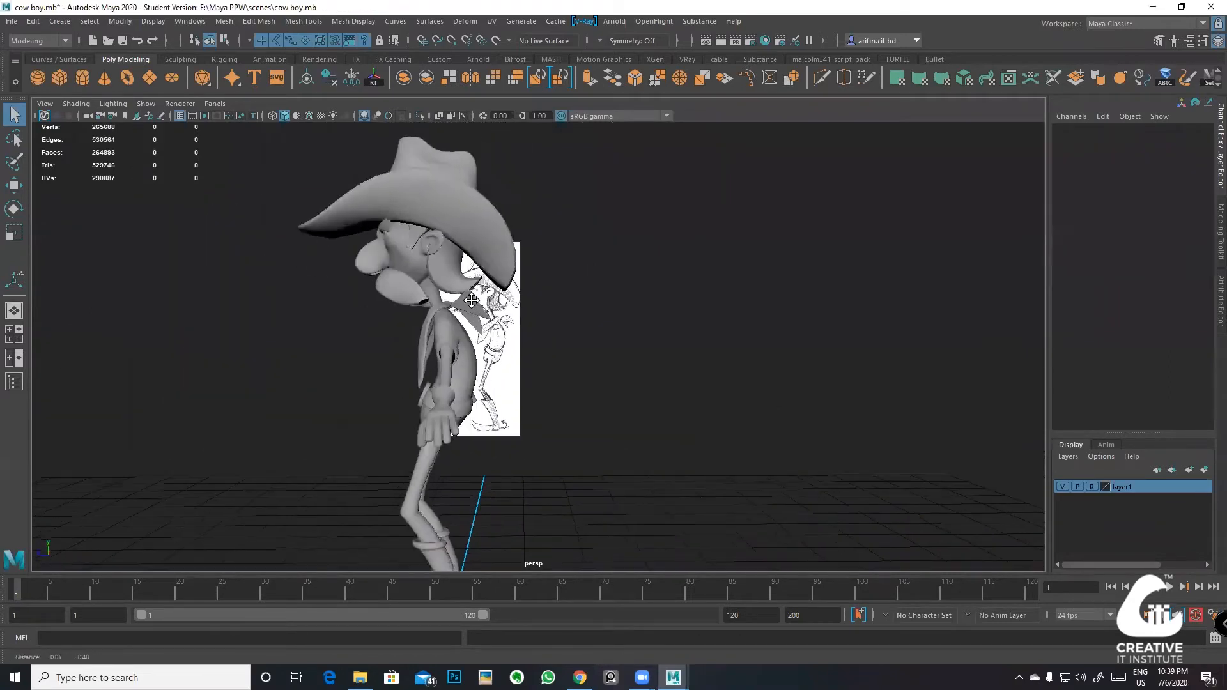
{"action": "scroll", "coordinate": [489, 325], "scroll_direction": "up", "scroll_amount": 2}
{"action": "left_click_drag", "start_coordinate": [488, 315], "coordinate": [462, 315], "text": "alt"}
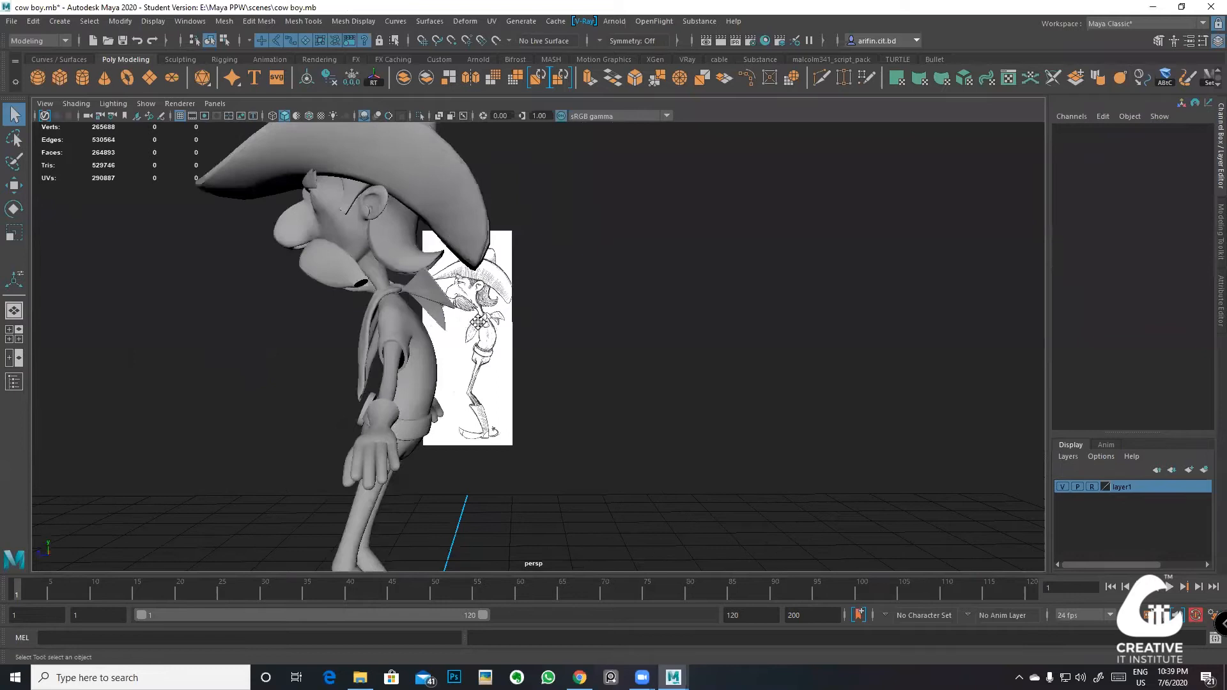
{"action": "key", "text": "space"}
{"action": "key", "text": "space"}
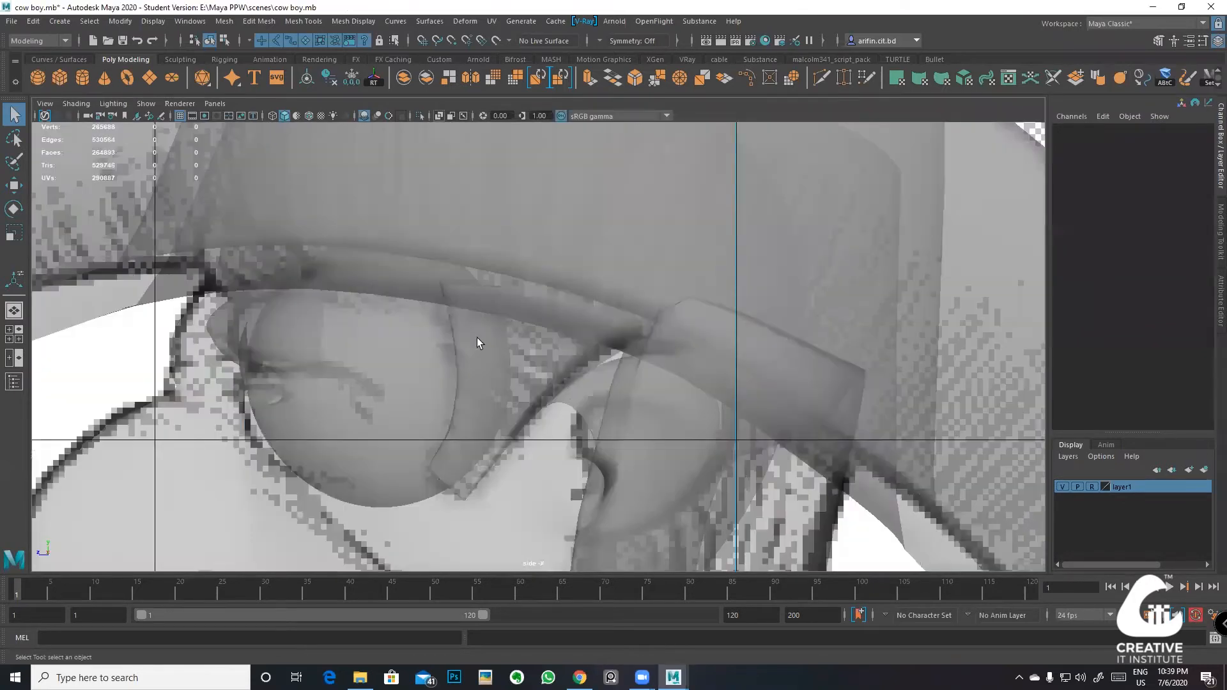
{"action": "key", "text": "f"}
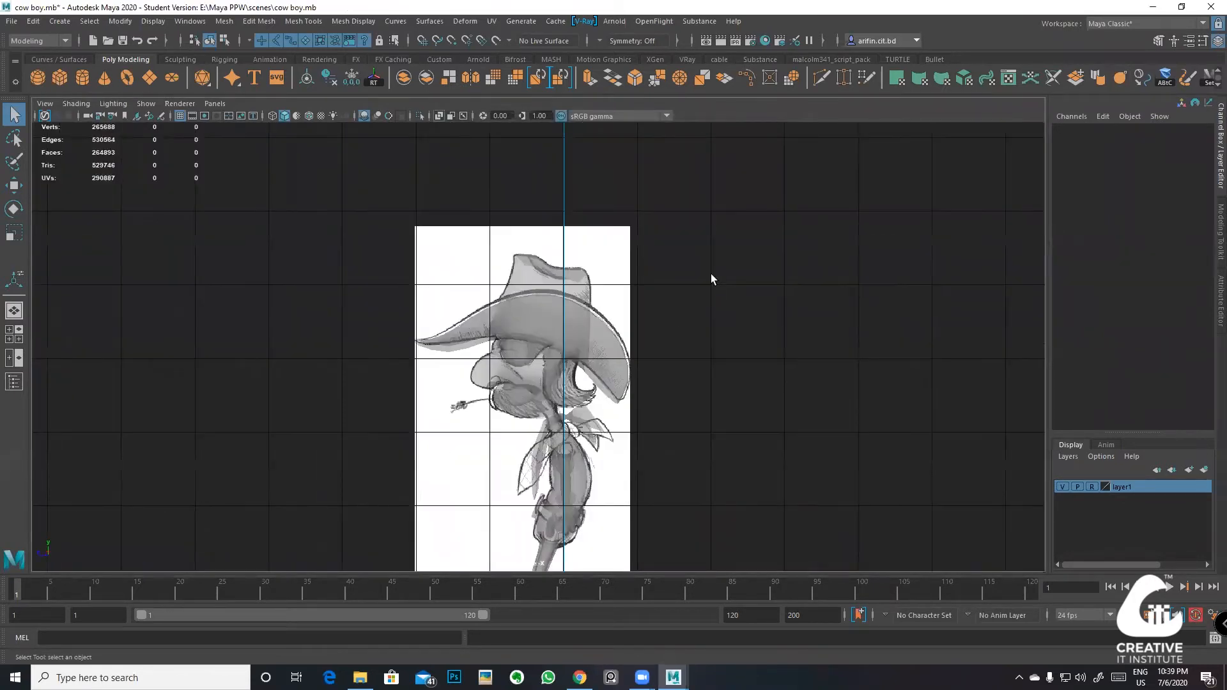
{"action": "left_click", "coordinate": [476, 347]}
{"action": "left_click", "coordinate": [671, 295]}
{"action": "scroll", "coordinate": [524, 380], "scroll_direction": "up", "scroll_amount": 1}
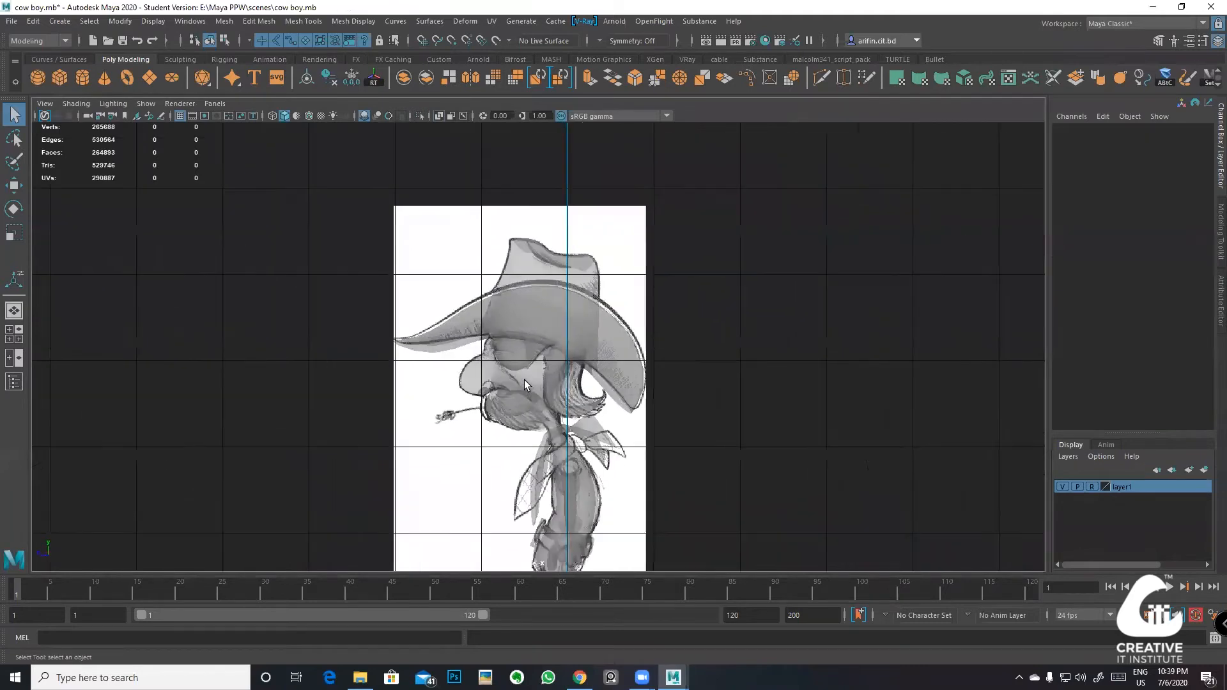
Step: Examine the character in perspective from the front and several sides, focusing on the face, moustache, scarf and torso
{"action": "key", "text": "space"}
{"action": "key", "text": "space"}
{"action": "left_click_drag", "start_coordinate": [556, 233], "coordinate": [560, 276], "text": "alt"}
{"action": "right_click_drag", "start_coordinate": [560, 276], "coordinate": [567, 310], "text": "alt"}
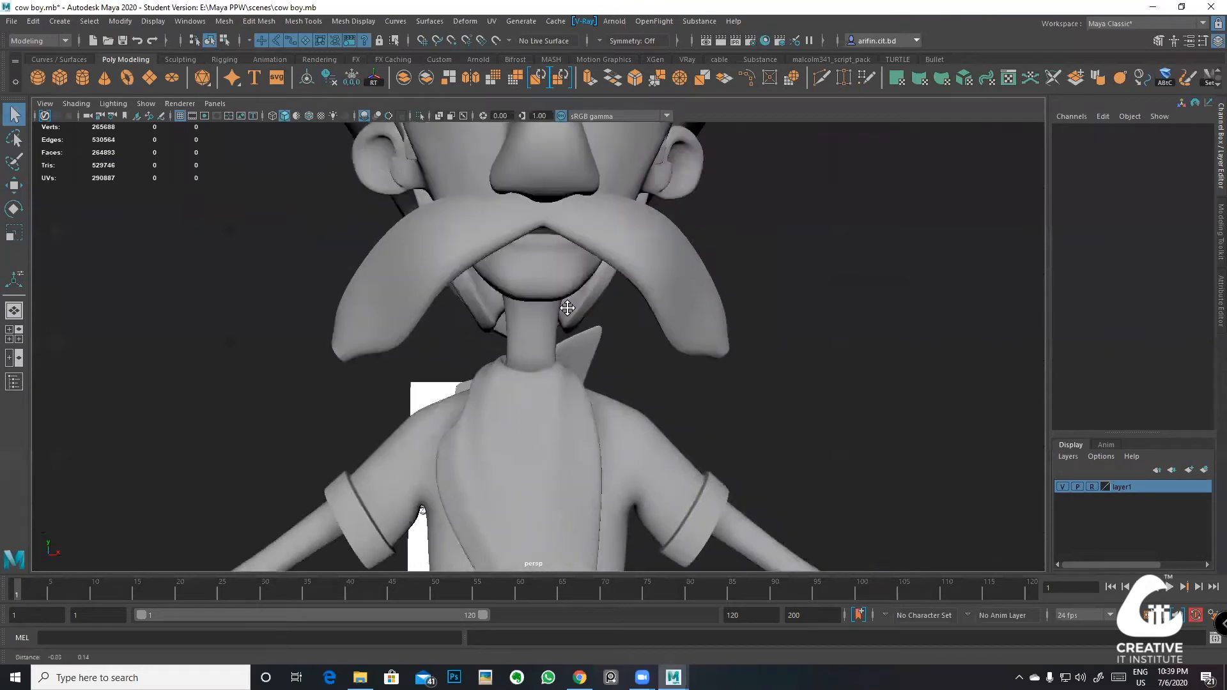
{"action": "left_click_drag", "start_coordinate": [567, 310], "coordinate": [574, 282], "text": "alt"}
{"action": "middle_click_drag", "start_coordinate": [574, 282], "coordinate": [565, 292], "text": "alt"}
{"action": "left_click_drag", "start_coordinate": [565, 292], "coordinate": [509, 293], "text": "alt"}
{"action": "scroll", "coordinate": [511, 291], "scroll_direction": "down", "scroll_amount": 10}
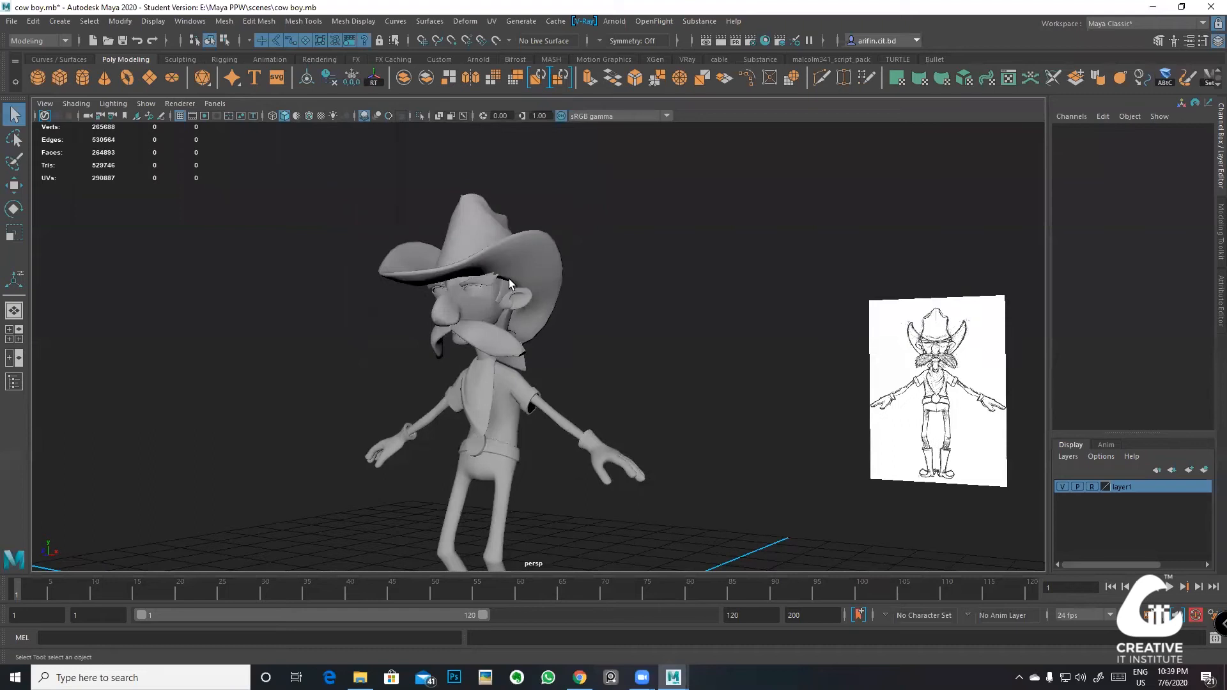
{"action": "scroll", "coordinate": [509, 280], "scroll_direction": "up", "scroll_amount": 4}
{"action": "left_click_drag", "start_coordinate": [509, 279], "coordinate": [575, 276], "text": "alt"}
{"action": "middle_click_drag", "start_coordinate": [573, 289], "coordinate": [564, 304], "text": "alt"}
{"action": "scroll", "coordinate": [564, 305], "scroll_direction": "up", "scroll_amount": 1}
{"action": "left_click_drag", "start_coordinate": [555, 305], "coordinate": [368, 320], "text": "alt"}
{"action": "scroll", "coordinate": [562, 301], "scroll_direction": "up", "scroll_amount": 5}
{"action": "middle_click_drag", "start_coordinate": [433, 342], "coordinate": [445, 216], "text": "alt"}
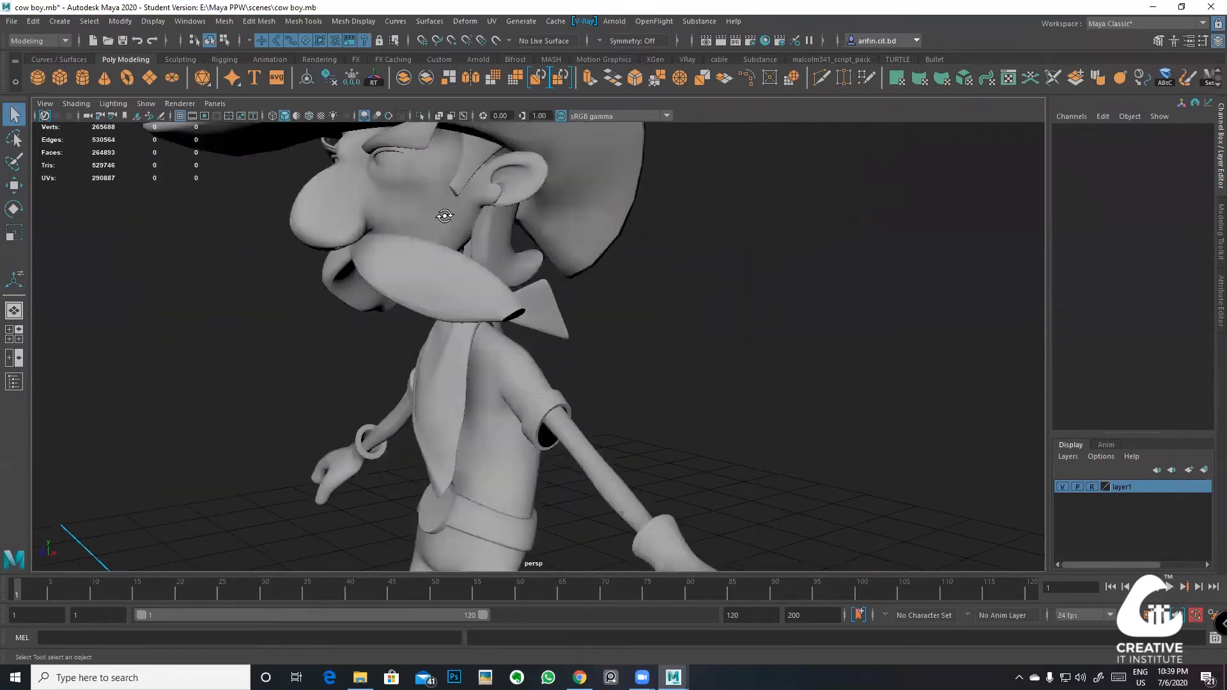
{"action": "left_click_drag", "start_coordinate": [445, 216], "coordinate": [486, 198], "text": "alt"}
{"action": "middle_click_drag", "start_coordinate": [385, 307], "coordinate": [444, 282], "text": "alt"}
{"action": "mouse_move", "coordinate": [444, 282]}
{"action": "left_mouse_down", "text": "alt"}
{"action": "mouse_move", "coordinate": [543, 278]}
{"action": "mouse_move", "coordinate": [482, 236]}
{"action": "mouse_move", "coordinate": [425, 253]}
{"action": "mouse_move", "coordinate": [430, 296]}
{"action": "mouse_move", "coordinate": [381, 292]}
{"action": "left_mouse_up", "text": "alt"}
{"action": "scroll", "coordinate": [465, 277], "scroll_direction": "down", "scroll_amount": 4}
{"action": "scroll", "coordinate": [542, 278], "scroll_direction": "up", "scroll_amount": 5}
{"action": "scroll", "coordinate": [424, 253], "scroll_direction": "down", "scroll_amount": 3}
{"action": "scroll", "coordinate": [425, 255], "scroll_direction": "up", "scroll_amount": 4}
Step: Compare the moustache and the body mesh with the reference drawing at close range in the side view
{"action": "key", "text": "space"}
{"action": "key", "text": "space"}
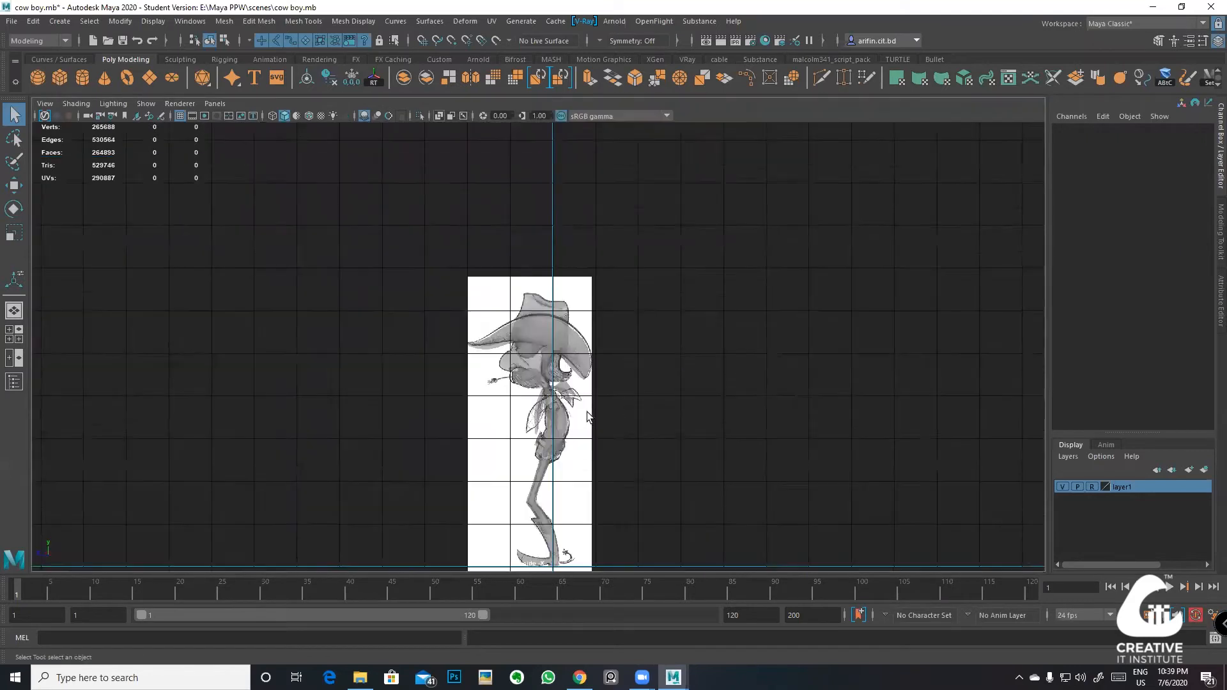
{"action": "scroll", "coordinate": [587, 416], "scroll_direction": "up", "scroll_amount": 10}
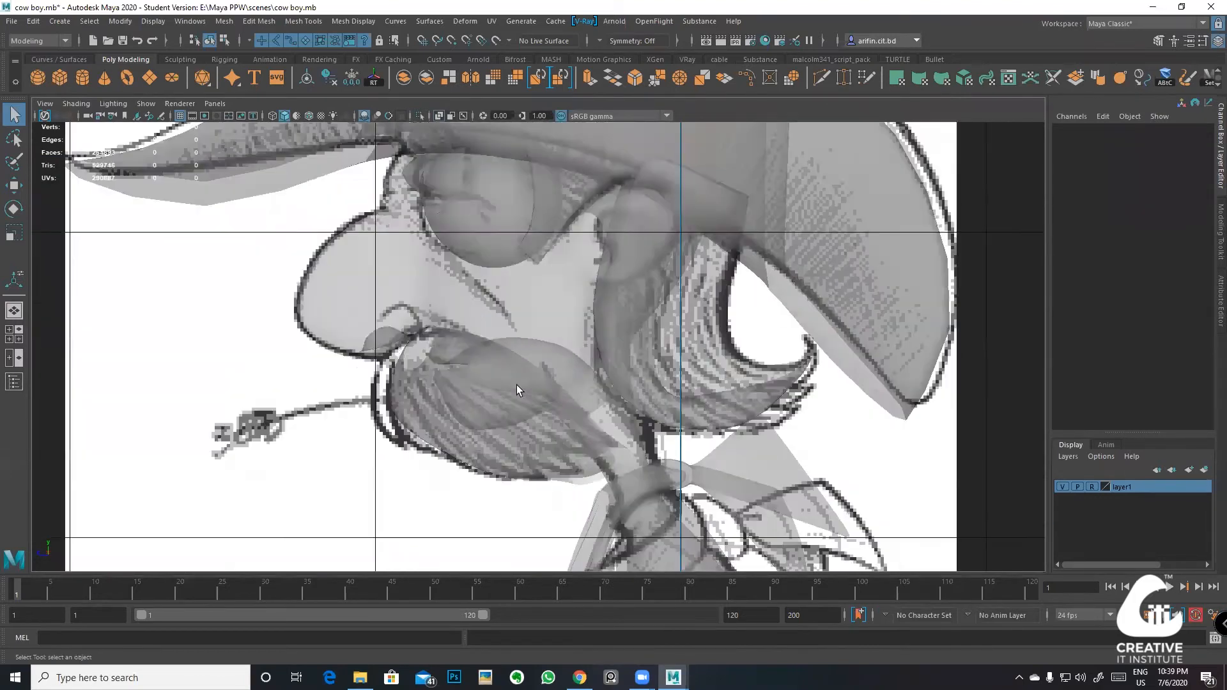
{"action": "scroll", "coordinate": [516, 385], "scroll_direction": "up", "scroll_amount": 3}
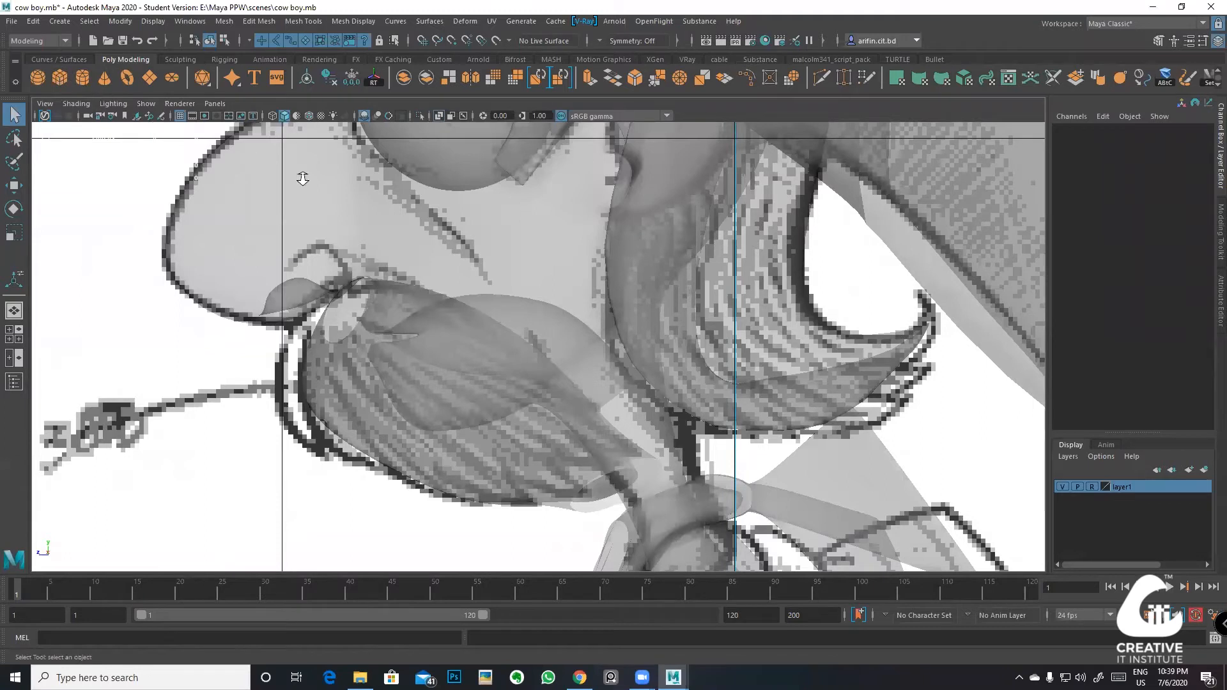
{"action": "scroll", "coordinate": [455, 298], "scroll_direction": "down", "scroll_amount": 12}
{"action": "scroll", "coordinate": [455, 298], "scroll_direction": "up", "scroll_amount": 15}
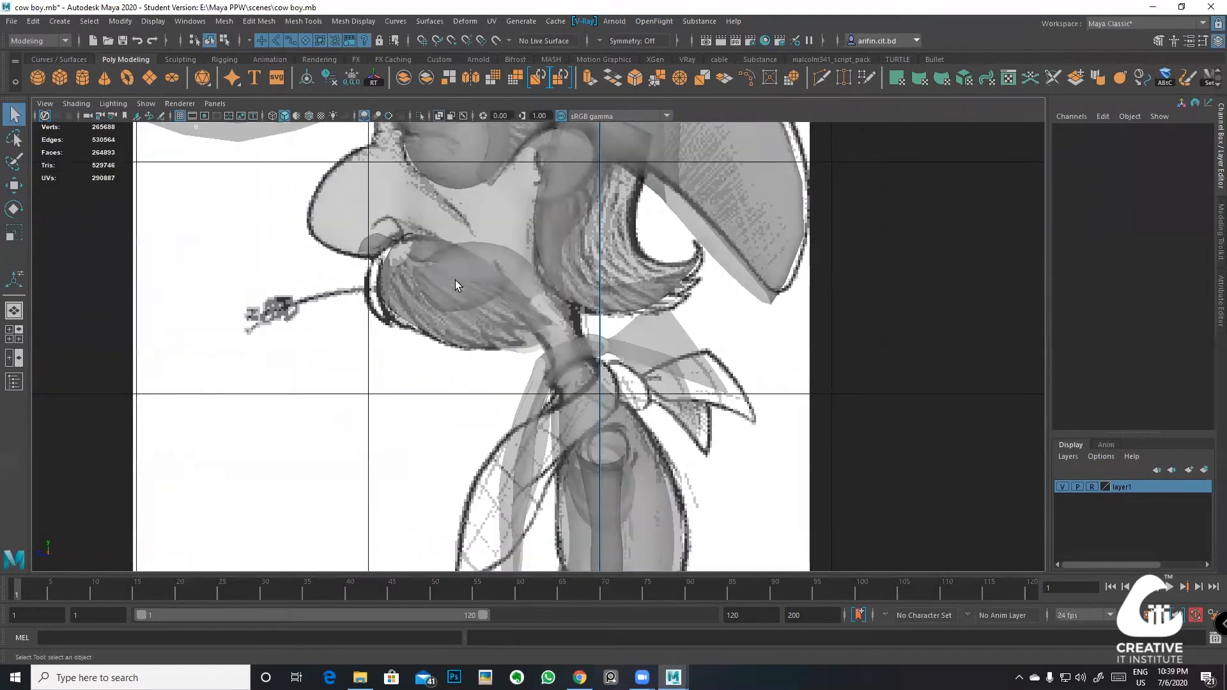
{"action": "scroll", "coordinate": [482, 309], "scroll_direction": "up", "scroll_amount": 2}
{"action": "left_click", "coordinate": [353, 234]}
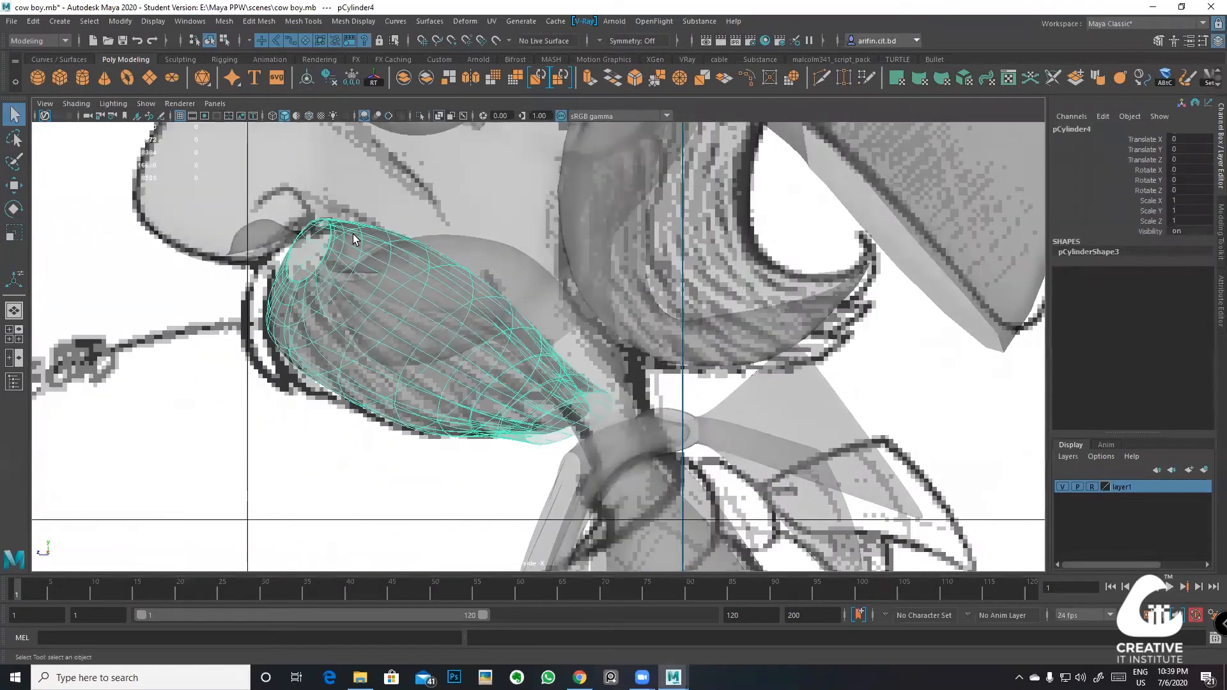
{"action": "scroll", "coordinate": [394, 204], "scroll_direction": "down", "scroll_amount": 8}
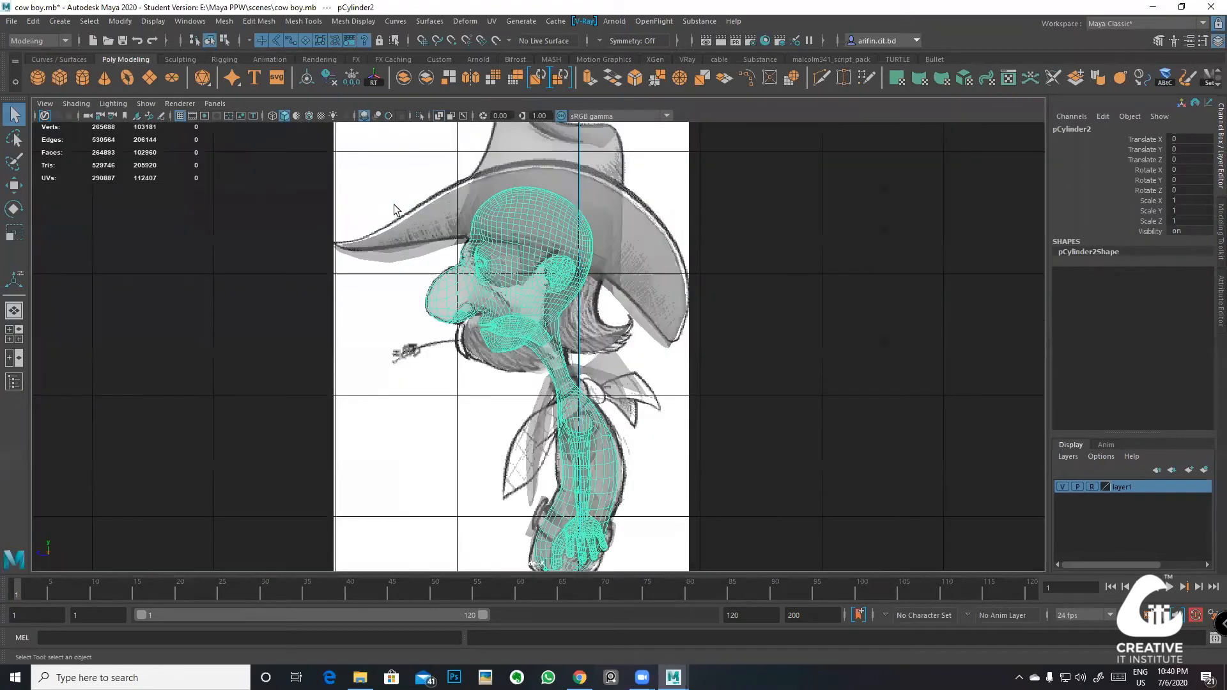
{"action": "scroll", "coordinate": [423, 253], "scroll_direction": "up", "scroll_amount": 3}
{"action": "scroll", "coordinate": [510, 342], "scroll_direction": "up", "scroll_amount": 8}
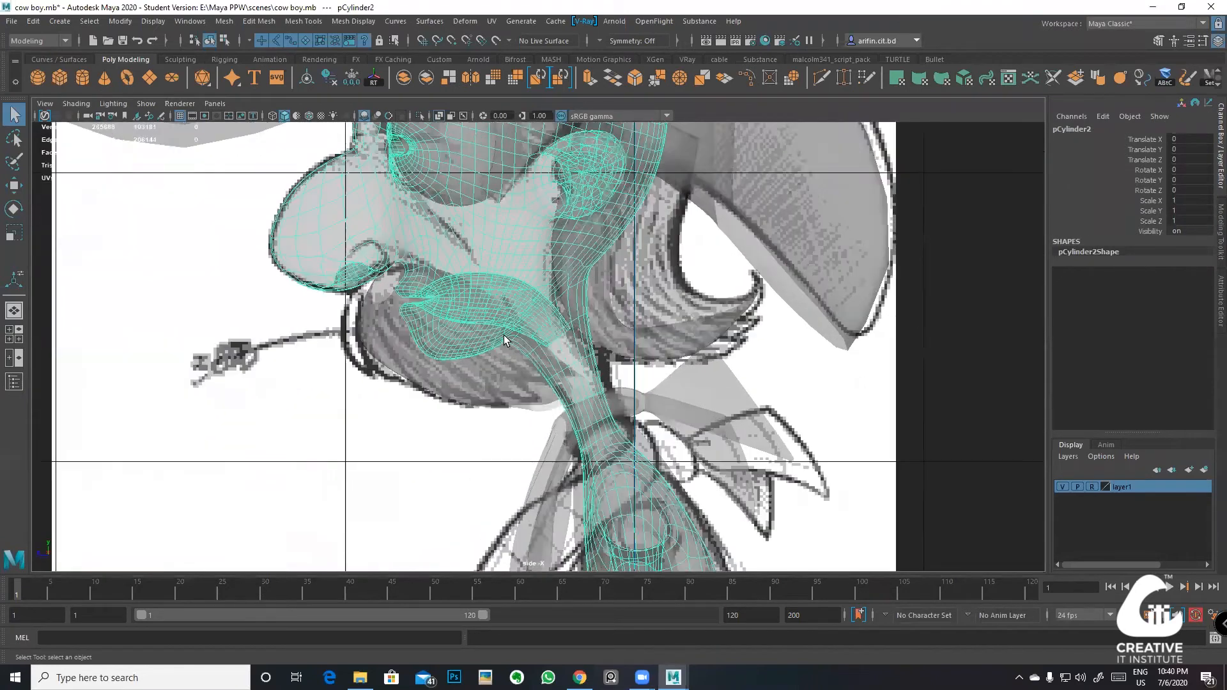
{"action": "scroll", "coordinate": [486, 296], "scroll_direction": "down", "scroll_amount": 10}
{"action": "scroll", "coordinate": [502, 293], "scroll_direction": "up", "scroll_amount": 8}
{"action": "scroll", "coordinate": [503, 292], "scroll_direction": "down", "scroll_amount": 10}
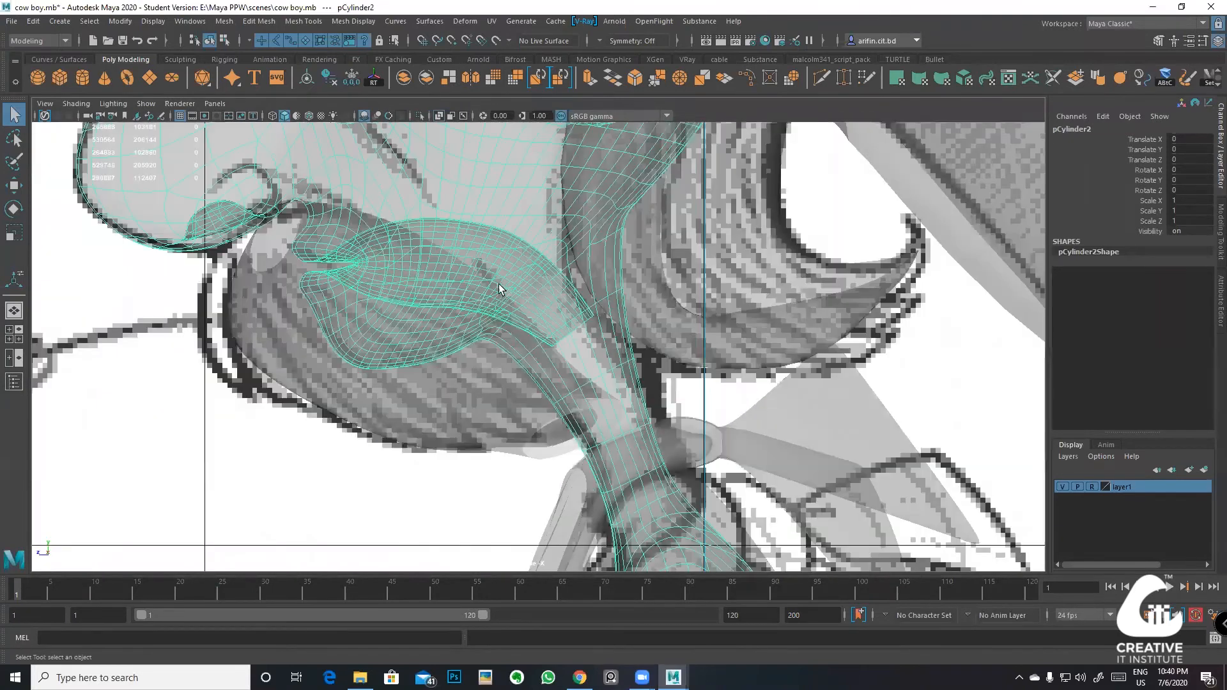
{"action": "scroll", "coordinate": [510, 271], "scroll_direction": "up", "scroll_amount": 10}
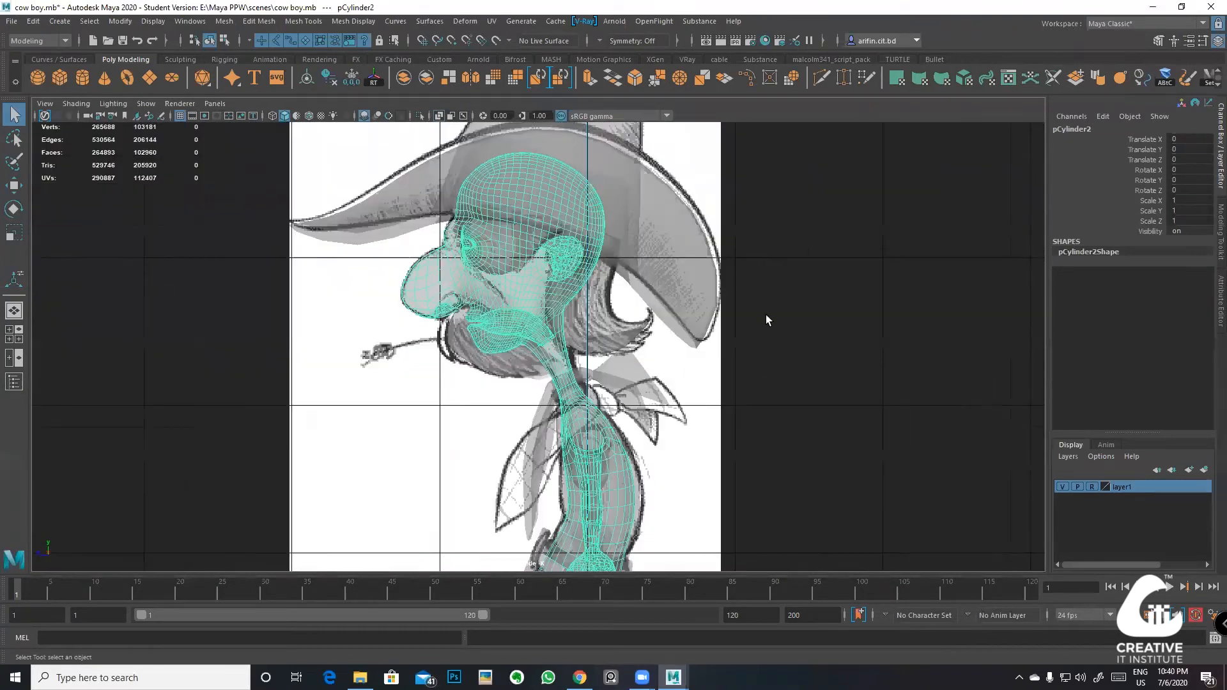
{"action": "scroll", "coordinate": [513, 271], "scroll_direction": "up", "scroll_amount": 4}
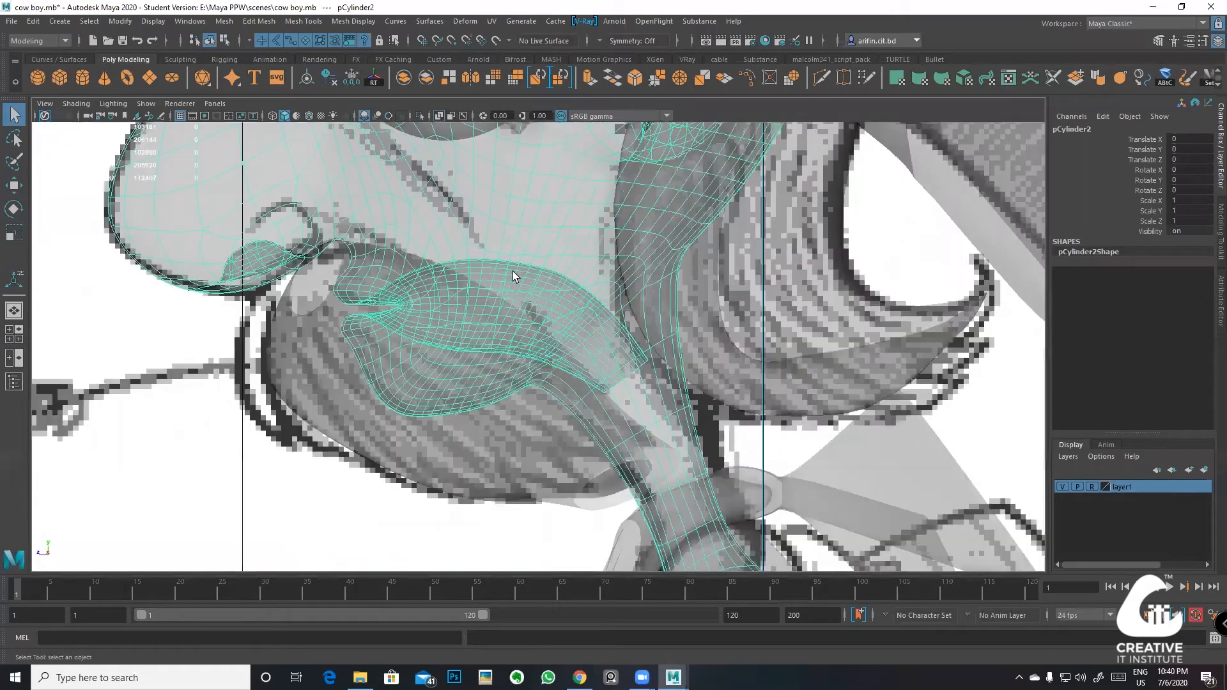
Step: Create a polygon cube and move it along Z to 2.374, in front of the character's feet
{"action": "left_click", "coordinate": [59, 76]}
{"action": "scroll", "coordinate": [515, 352], "scroll_direction": "down", "scroll_amount": 8}
{"action": "scroll", "coordinate": [521, 397], "scroll_direction": "up", "scroll_amount": 2}
{"action": "scroll", "coordinate": [526, 437], "scroll_direction": "up", "scroll_amount": 1}
{"action": "key", "text": "w"}
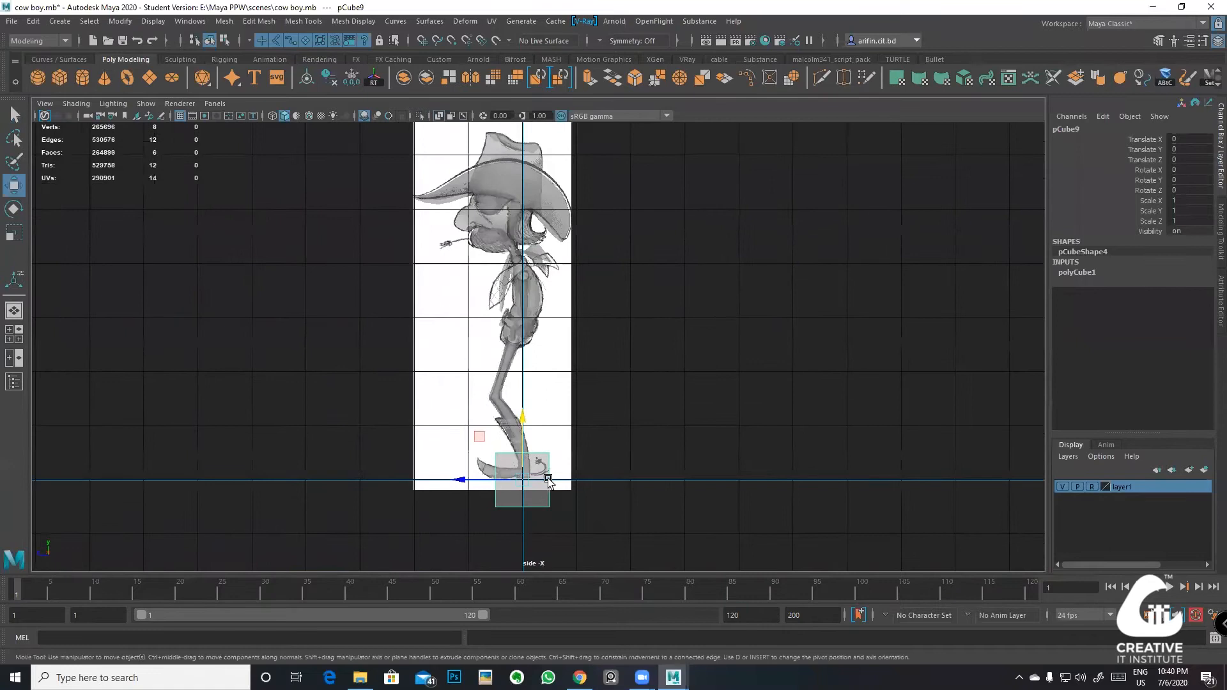
{"action": "left_click_drag", "start_coordinate": [380, 471], "coordinate": [377, 471]}
Step: Try stretching the cube along X in the perspective view to a scale of about 5.8 and undo it
{"action": "key", "text": "space"}
{"action": "key", "text": "space"}
{"action": "scroll", "coordinate": [623, 330], "scroll_direction": "down", "scroll_amount": 3}
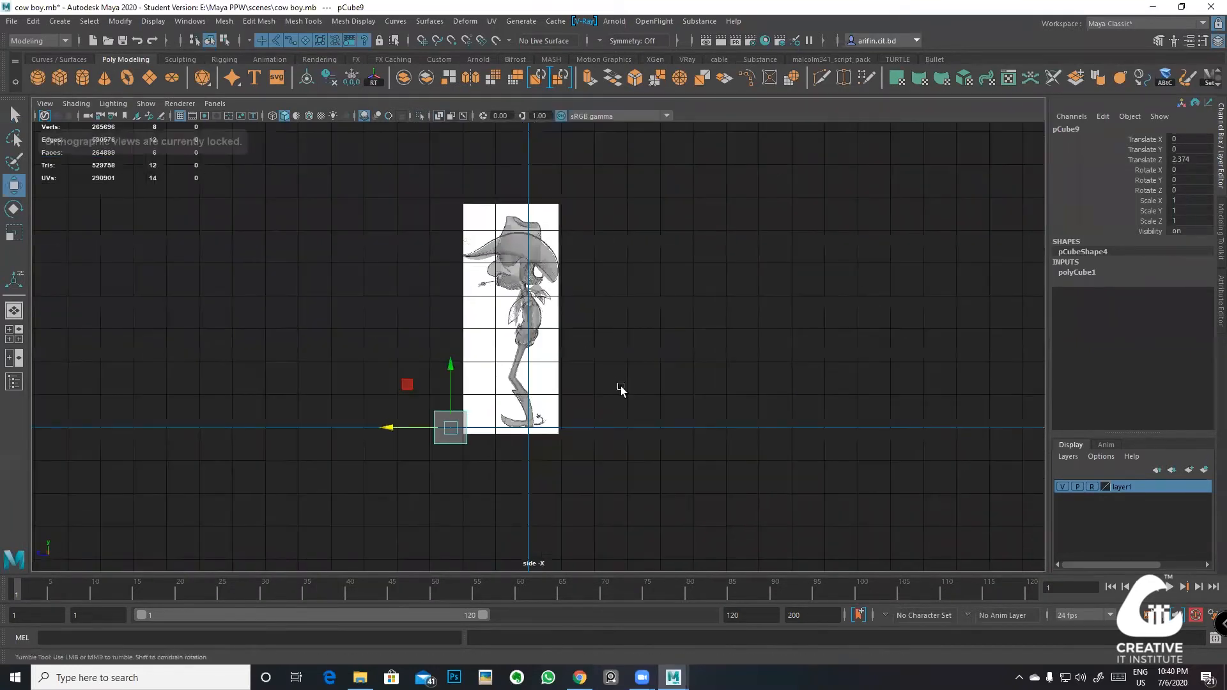
{"action": "key", "text": "space"}
{"action": "key", "text": "space"}
{"action": "middle_click_drag", "start_coordinate": [603, 395], "coordinate": [633, 211], "text": "alt"}
{"action": "right_click_drag", "start_coordinate": [633, 211], "coordinate": [517, 370], "text": "alt"}
{"action": "left_click_drag", "start_coordinate": [516, 370], "coordinate": [536, 289], "text": "alt"}
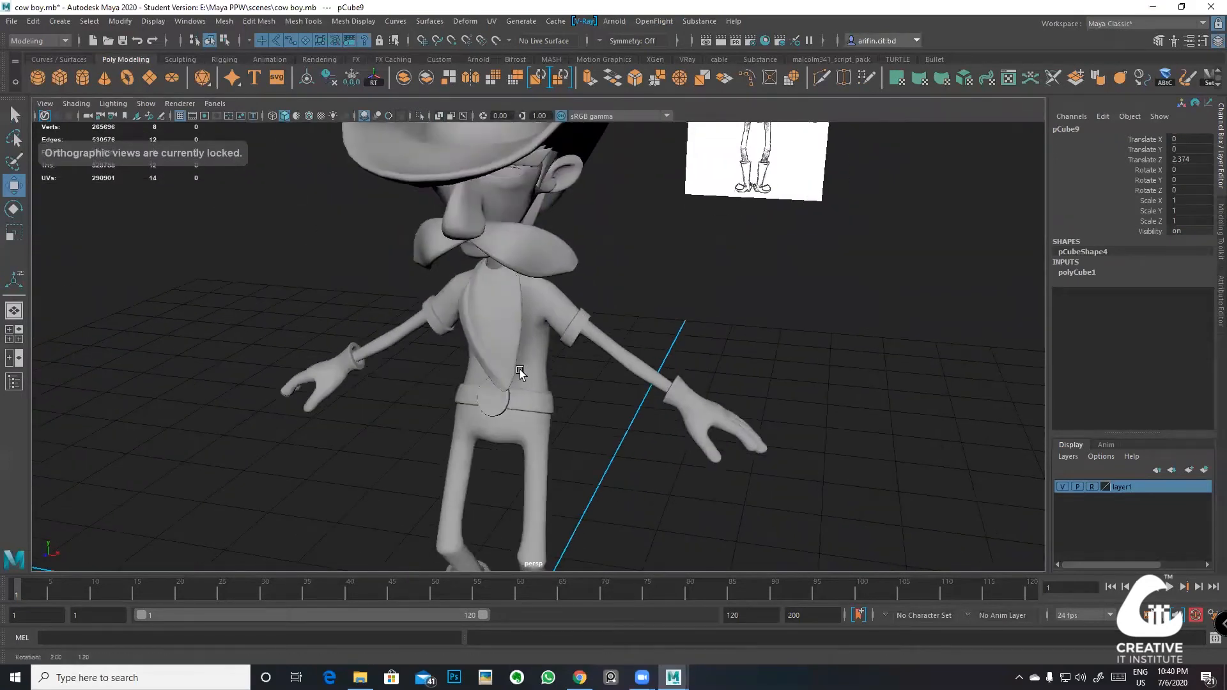
{"action": "right_click_drag", "start_coordinate": [535, 289], "coordinate": [527, 342], "text": "alt"}
{"action": "left_click_drag", "start_coordinate": [526, 343], "coordinate": [513, 358], "text": "alt"}
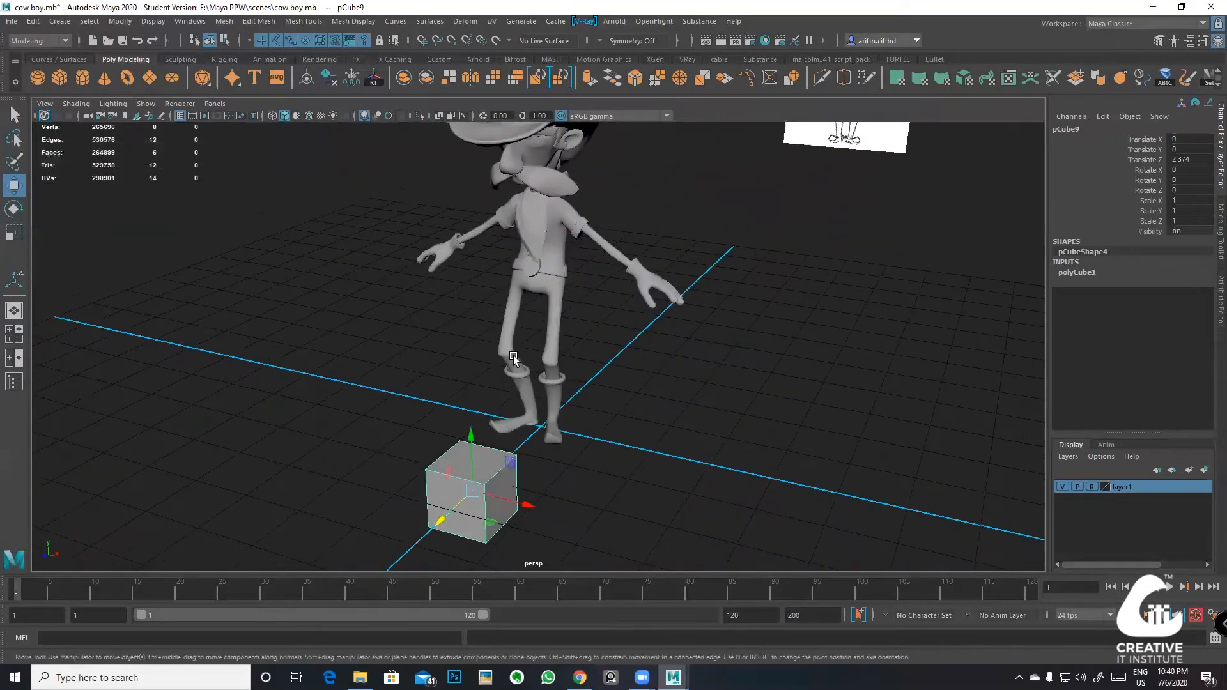
{"action": "middle_click_drag", "start_coordinate": [513, 359], "coordinate": [469, 313], "text": "alt"}
{"action": "left_click_drag", "start_coordinate": [394, 473], "coordinate": [458, 420], "text": "alt"}
{"action": "middle_click_drag", "start_coordinate": [457, 420], "coordinate": [443, 387], "text": "alt"}
{"action": "left_click_drag", "start_coordinate": [444, 387], "coordinate": [704, 431], "text": "alt"}
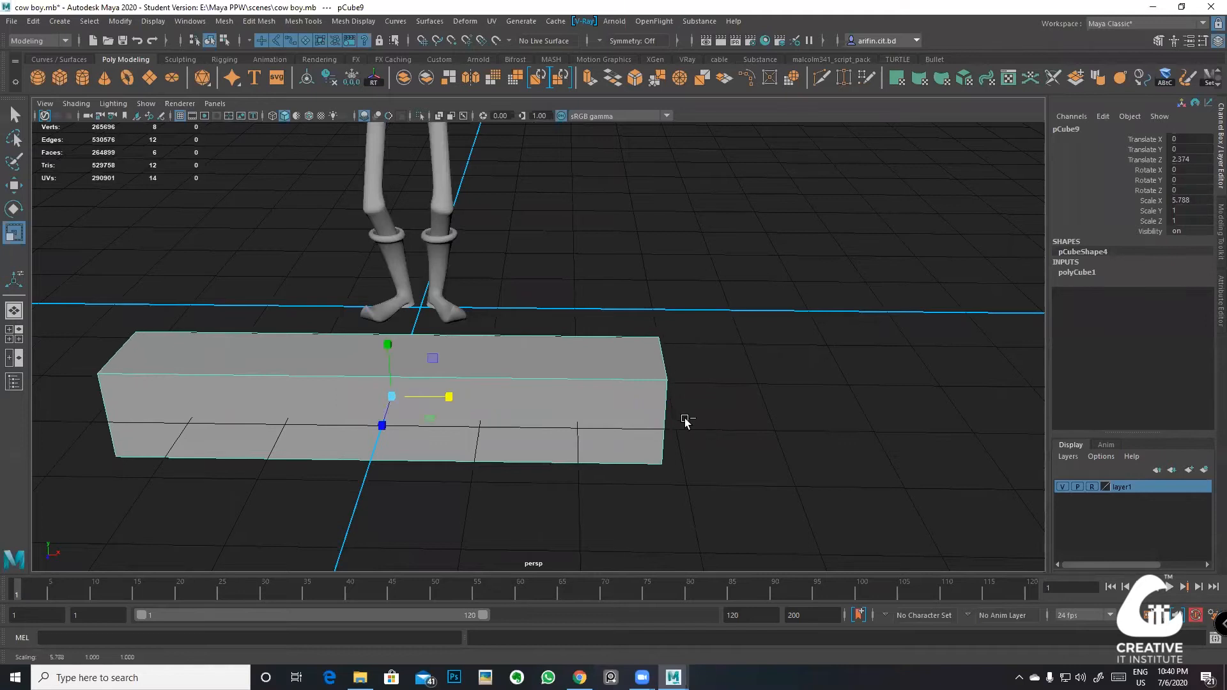
{"action": "key", "text": "ctrl+z"}
Step: Stretch the cube along X to a scale of about 5.949, check it from several angles and undo the scaling
{"action": "left_click_drag", "start_coordinate": [418, 399], "coordinate": [721, 460]}
{"action": "scroll", "coordinate": [650, 448], "scroll_direction": "down", "scroll_amount": 5}
{"action": "left_click_drag", "start_coordinate": [650, 448], "coordinate": [463, 411], "text": "alt"}
{"action": "scroll", "coordinate": [462, 411], "scroll_direction": "up", "scroll_amount": 4}
{"action": "middle_click_drag", "start_coordinate": [463, 411], "coordinate": [528, 420], "text": "alt"}
{"action": "left_click_drag", "start_coordinate": [529, 419], "coordinate": [570, 404], "text": "alt"}
{"action": "scroll", "coordinate": [485, 411], "scroll_direction": "up", "scroll_amount": 3}
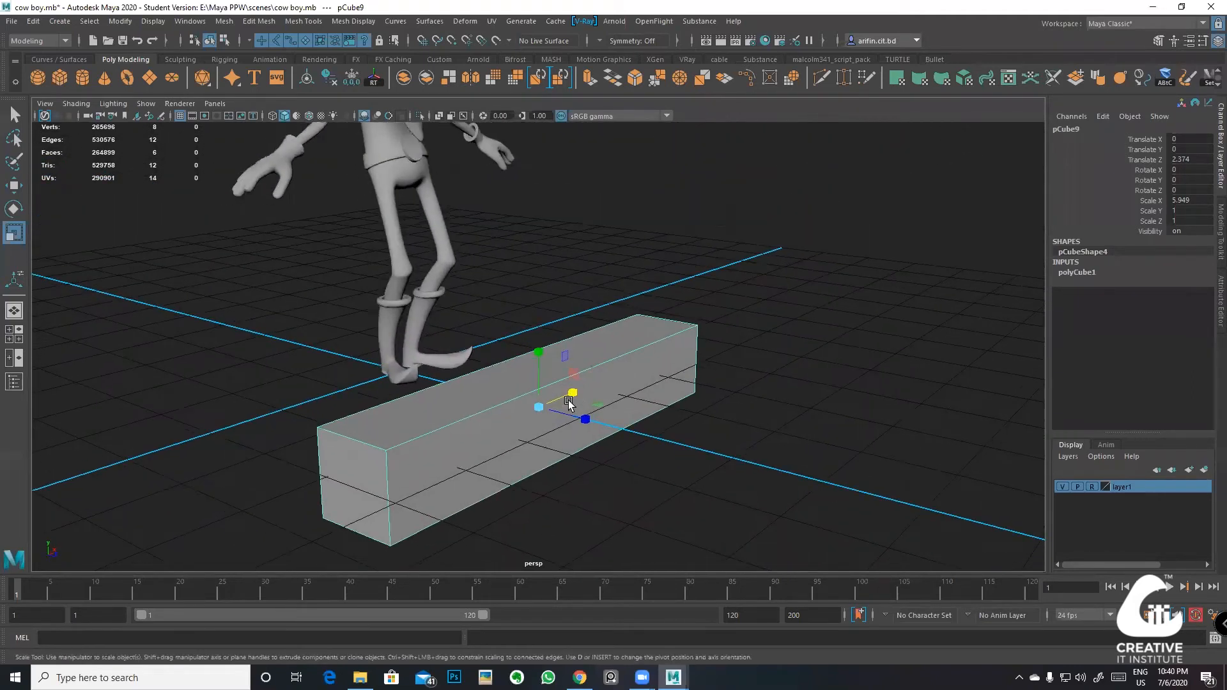
{"action": "key", "text": "ctrl+z"}
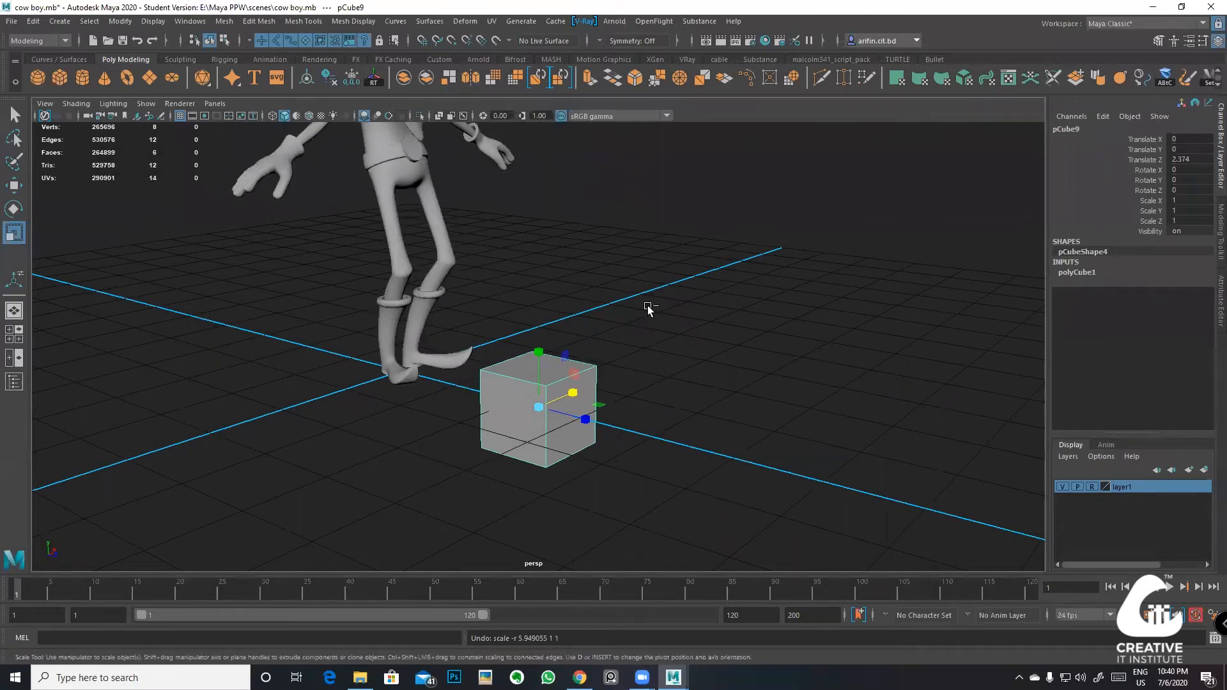
Step: Examine the cube from several sides, deselecting it and selecting it again
{"action": "left_click_drag", "start_coordinate": [661, 316], "coordinate": [474, 381], "text": "alt"}
{"action": "middle_click_drag", "start_coordinate": [474, 383], "coordinate": [529, 348], "text": "alt"}
{"action": "scroll", "coordinate": [528, 348], "scroll_direction": "up", "scroll_amount": 1}
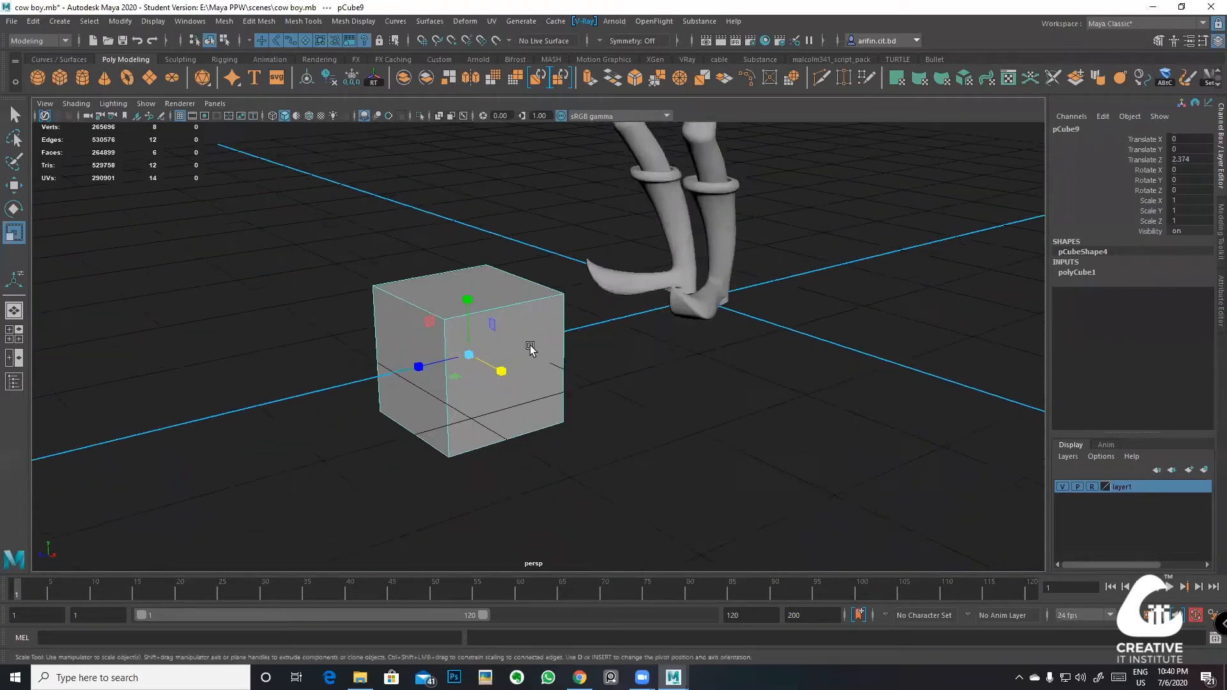
{"action": "left_click_drag", "start_coordinate": [528, 348], "coordinate": [509, 420], "text": "alt"}
{"action": "scroll", "coordinate": [510, 420], "scroll_direction": "down", "scroll_amount": 4}
{"action": "scroll", "coordinate": [508, 442], "scroll_direction": "up", "scroll_amount": 3}
{"action": "middle_click_drag", "start_coordinate": [507, 455], "coordinate": [512, 486], "text": "alt"}
{"action": "left_click_drag", "start_coordinate": [435, 414], "coordinate": [523, 449], "text": "alt"}
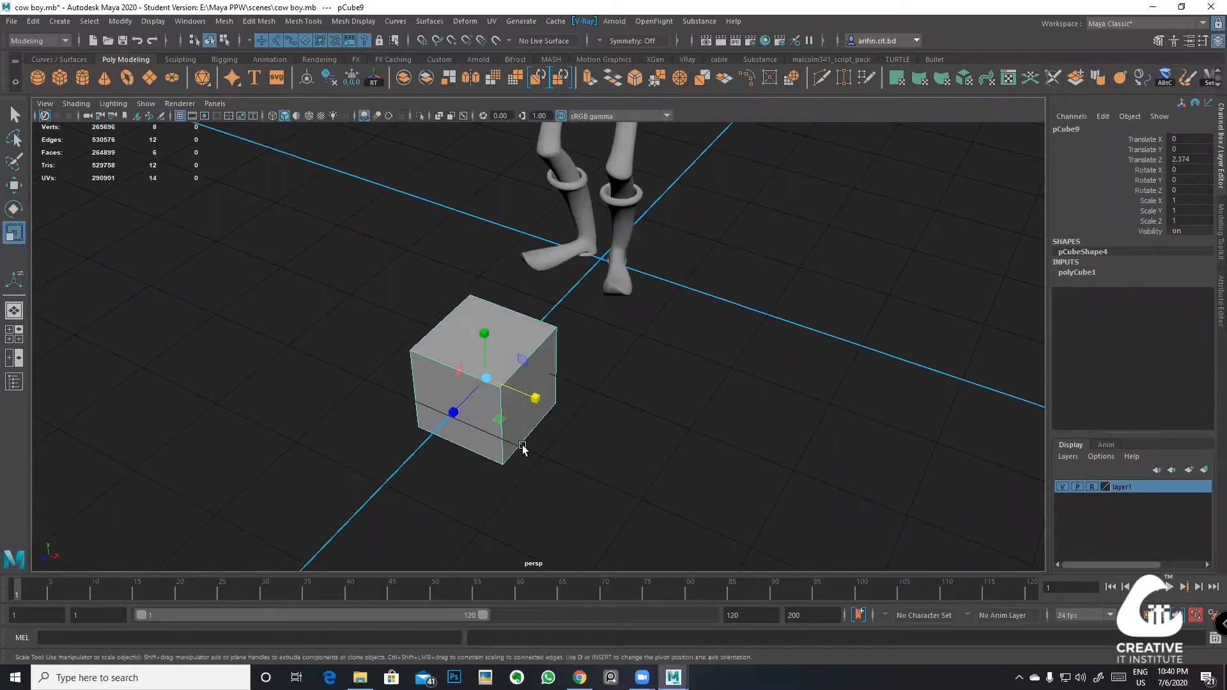
{"action": "left_click_drag", "start_coordinate": [545, 428], "coordinate": [545, 460], "text": "alt"}
{"action": "left_click", "coordinate": [558, 513]}
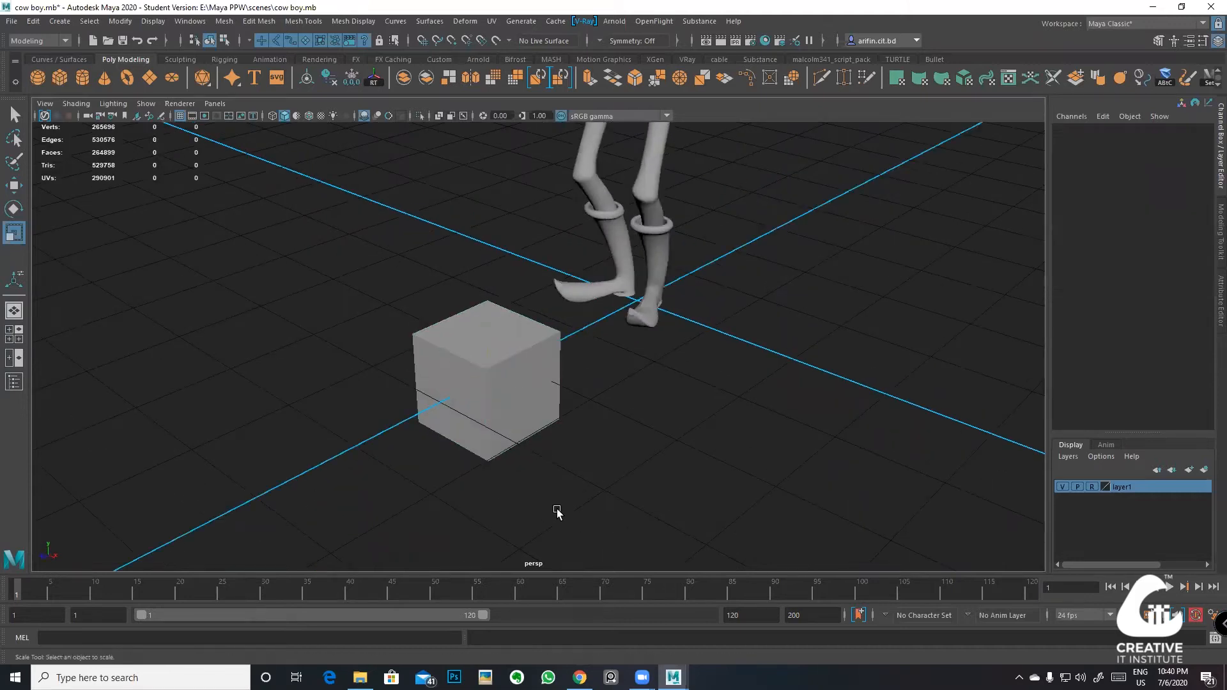
{"action": "left_click_drag", "start_coordinate": [458, 432], "coordinate": [459, 435]}
{"action": "left_click_drag", "start_coordinate": [459, 435], "coordinate": [473, 453], "text": "alt"}
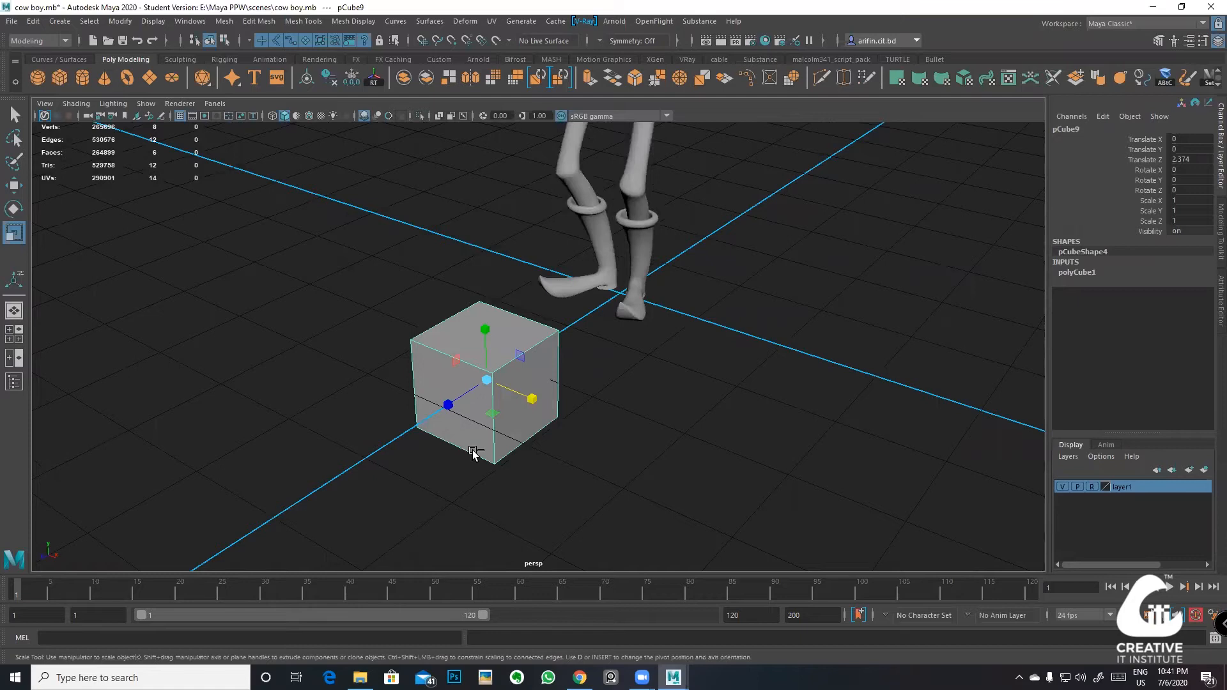
Step: Try extruding all faces of the cube, undo the extrusion and return to the Scale tool
{"action": "key", "text": "ctrl+e"}
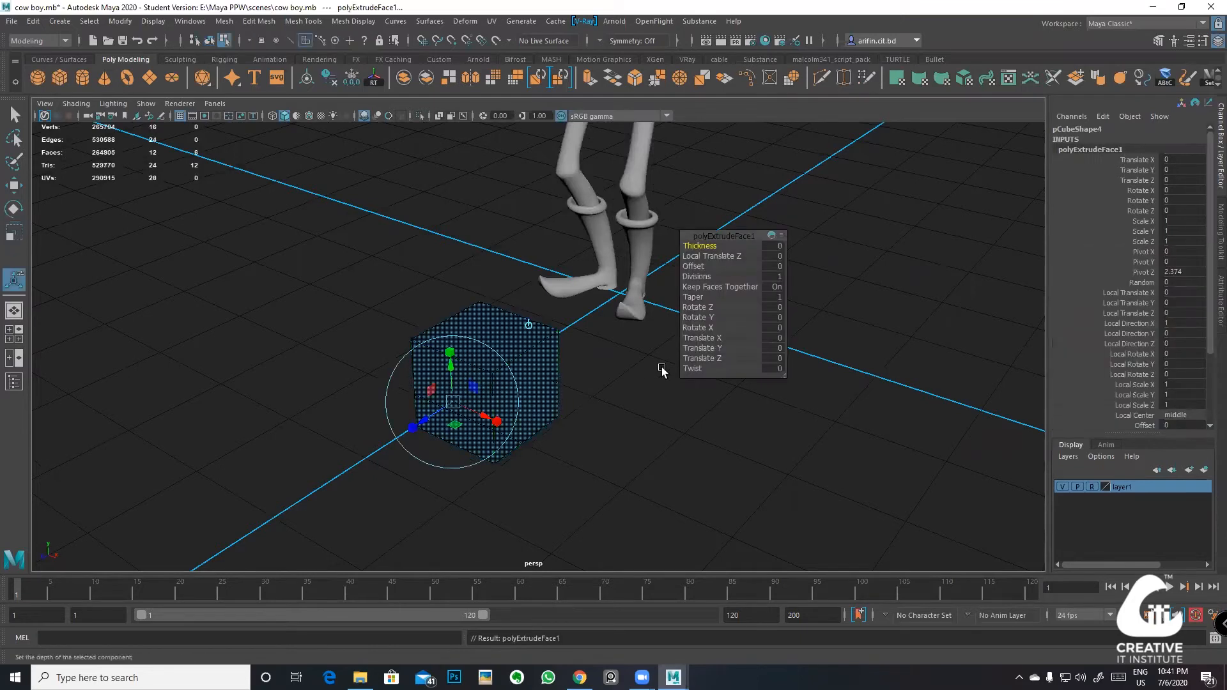
{"action": "key", "text": "ctrl+z"}
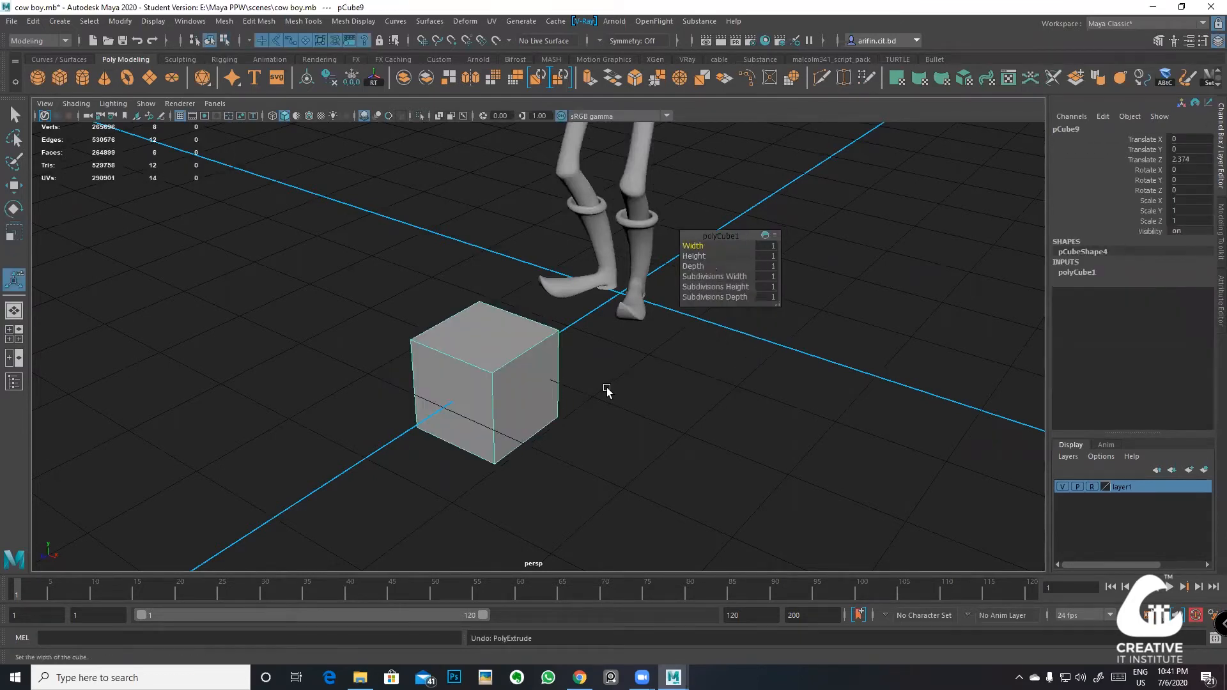
{"action": "scroll", "coordinate": [554, 394], "scroll_direction": "down", "scroll_amount": 2}
{"action": "key", "text": "e"}
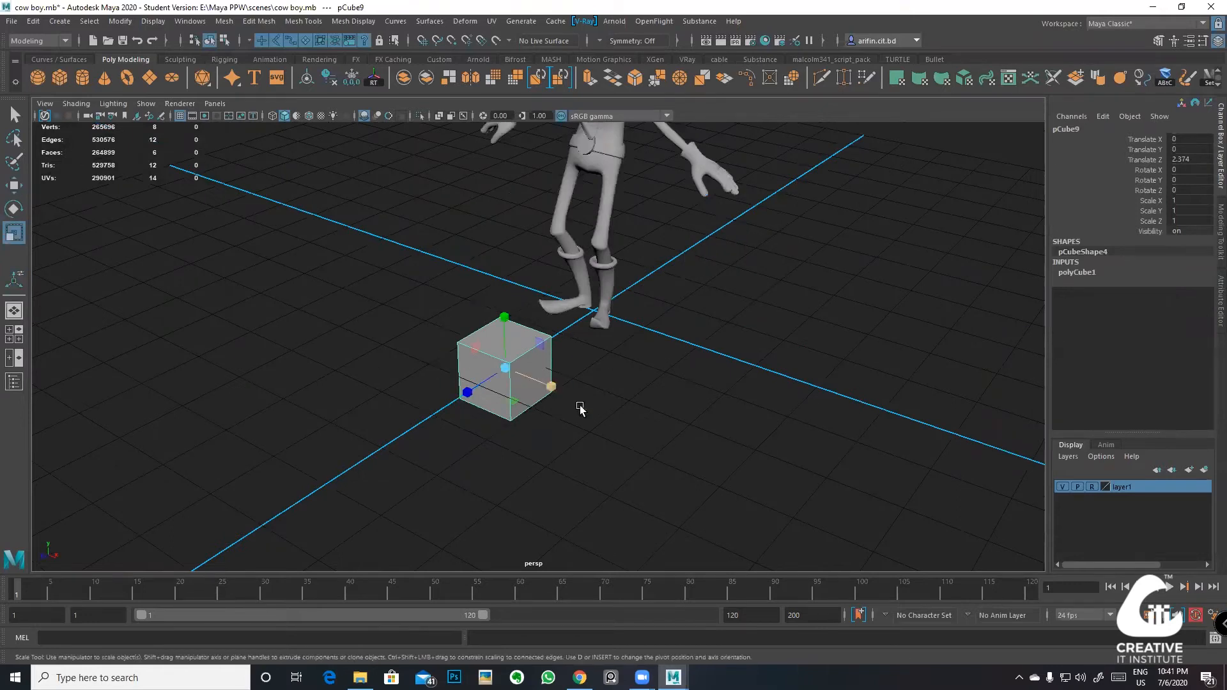
Step: Stretch the cube along X into a long bar and thin it along Z to a scale of about 0.501
{"action": "left_click_drag", "start_coordinate": [551, 387], "coordinate": [700, 488]}
{"action": "scroll", "coordinate": [700, 488], "scroll_direction": "down", "scroll_amount": 3}
{"action": "mouse_move", "coordinate": [564, 381]}
{"action": "left_mouse_down"}
{"action": "mouse_move", "coordinate": [648, 442]}
{"action": "mouse_move", "coordinate": [489, 398]}
{"action": "mouse_move", "coordinate": [481, 365]}
{"action": "mouse_move", "coordinate": [535, 356]}
{"action": "mouse_move", "coordinate": [604, 382]}
{"action": "mouse_move", "coordinate": [574, 381]}
{"action": "left_mouse_up"}
{"action": "left_click_drag", "start_coordinate": [574, 381], "coordinate": [496, 356], "text": "alt"}
{"action": "scroll", "coordinate": [496, 356], "scroll_direction": "up", "scroll_amount": 1}
{"action": "middle_click_drag", "start_coordinate": [520, 351], "coordinate": [490, 382], "text": "alt"}
{"action": "left_click_drag", "start_coordinate": [490, 384], "coordinate": [470, 367], "text": "alt"}
{"action": "left_click", "coordinate": [604, 459]}
{"action": "scroll", "coordinate": [466, 367], "scroll_direction": "down", "scroll_amount": 3}
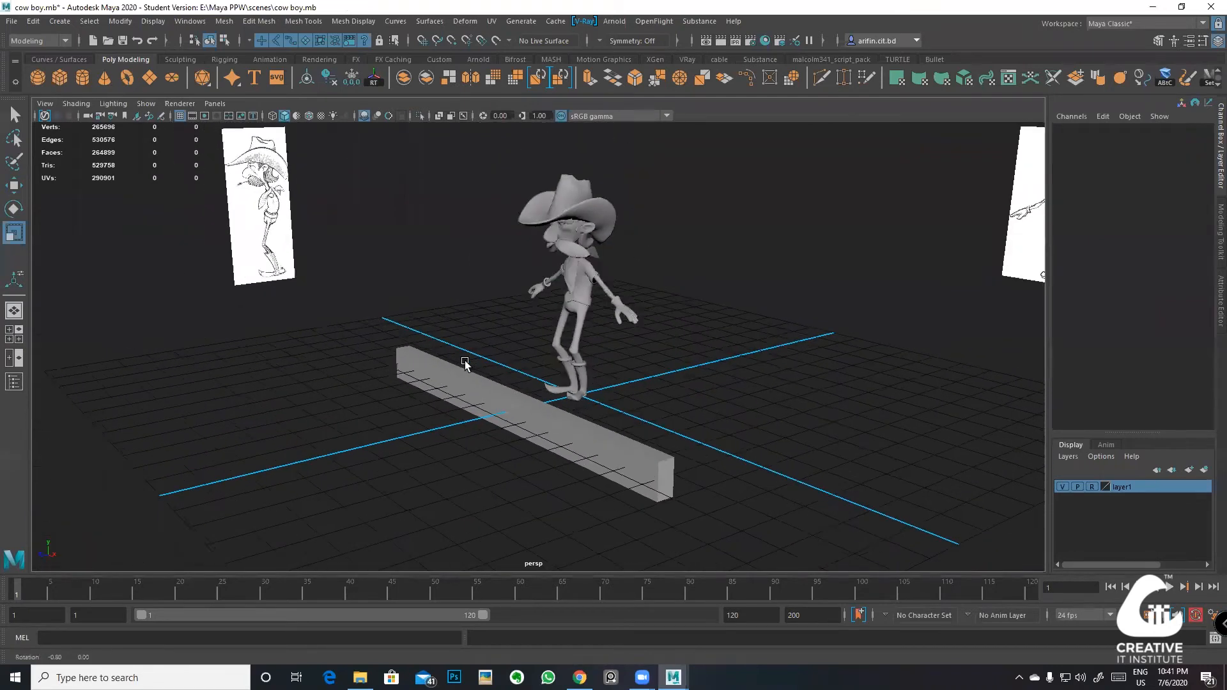
Step: Save the scene and accept the student version notice
{"action": "key", "text": "ctrl+s"}
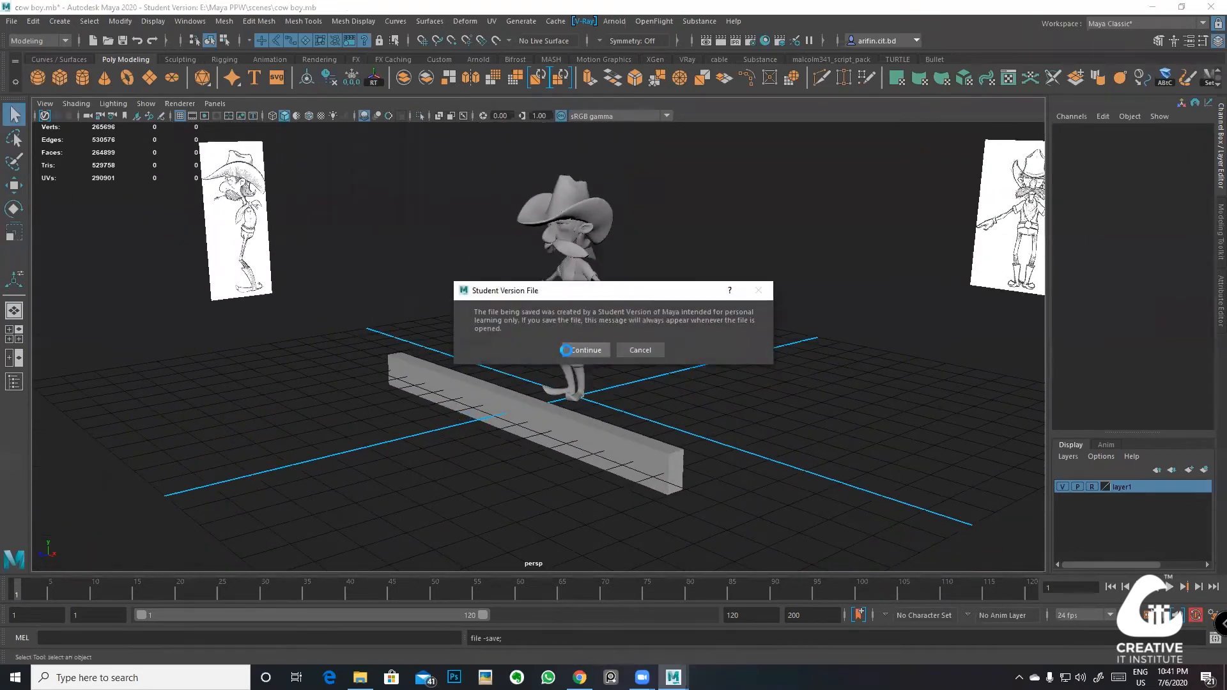
{"action": "key", "text": "Return"}
{"action": "left_click_drag", "start_coordinate": [491, 405], "coordinate": [565, 396], "text": "alt"}
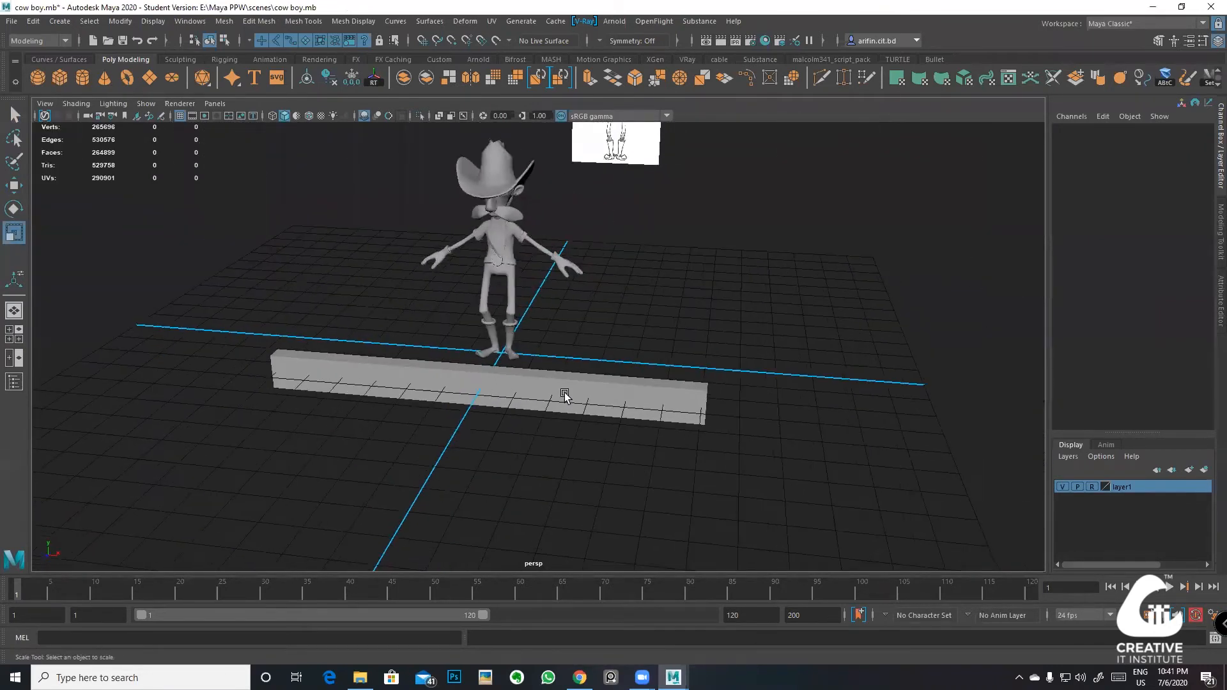
Step: Shorten the long bar along X to a scale of about 11.31
{"action": "left_click", "coordinate": [623, 392]}
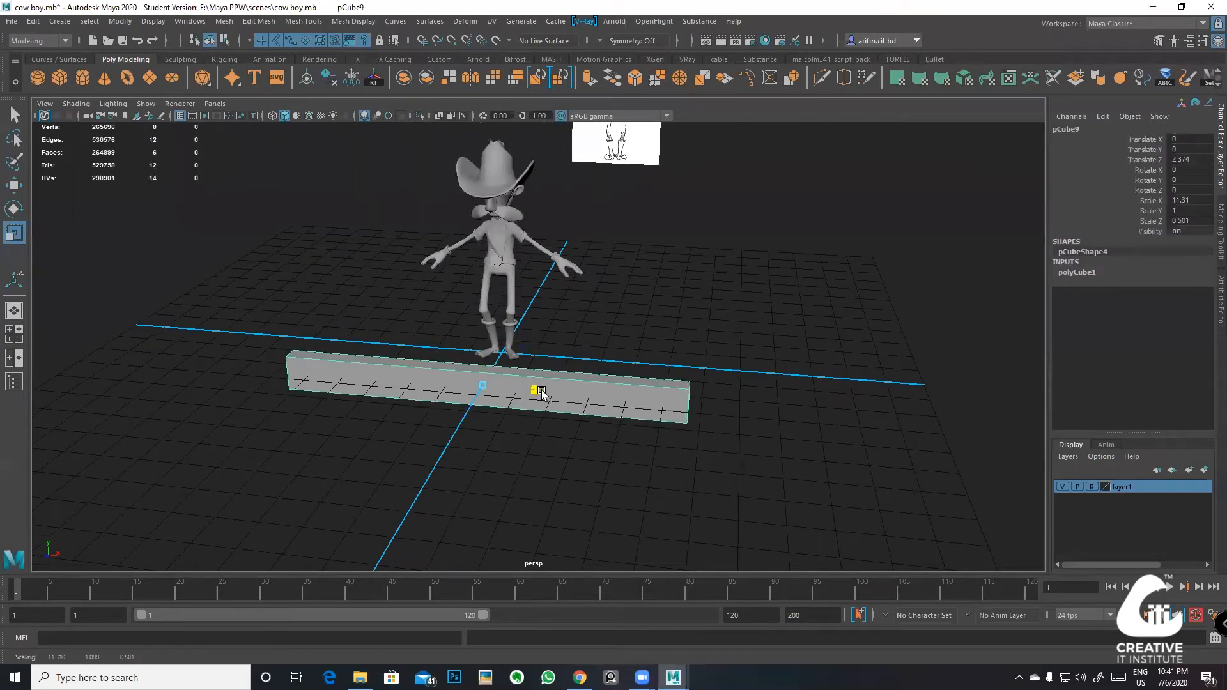
{"action": "scroll", "coordinate": [524, 390], "scroll_direction": "up", "scroll_amount": 4}
{"action": "middle_click_drag", "start_coordinate": [420, 414], "coordinate": [474, 417], "text": "alt"}
{"action": "left_click_drag", "start_coordinate": [427, 404], "coordinate": [460, 419], "text": "alt"}
{"action": "scroll", "coordinate": [447, 412], "scroll_direction": "up", "scroll_amount": 2}
{"action": "middle_click_drag", "start_coordinate": [334, 389], "coordinate": [409, 396], "text": "alt"}
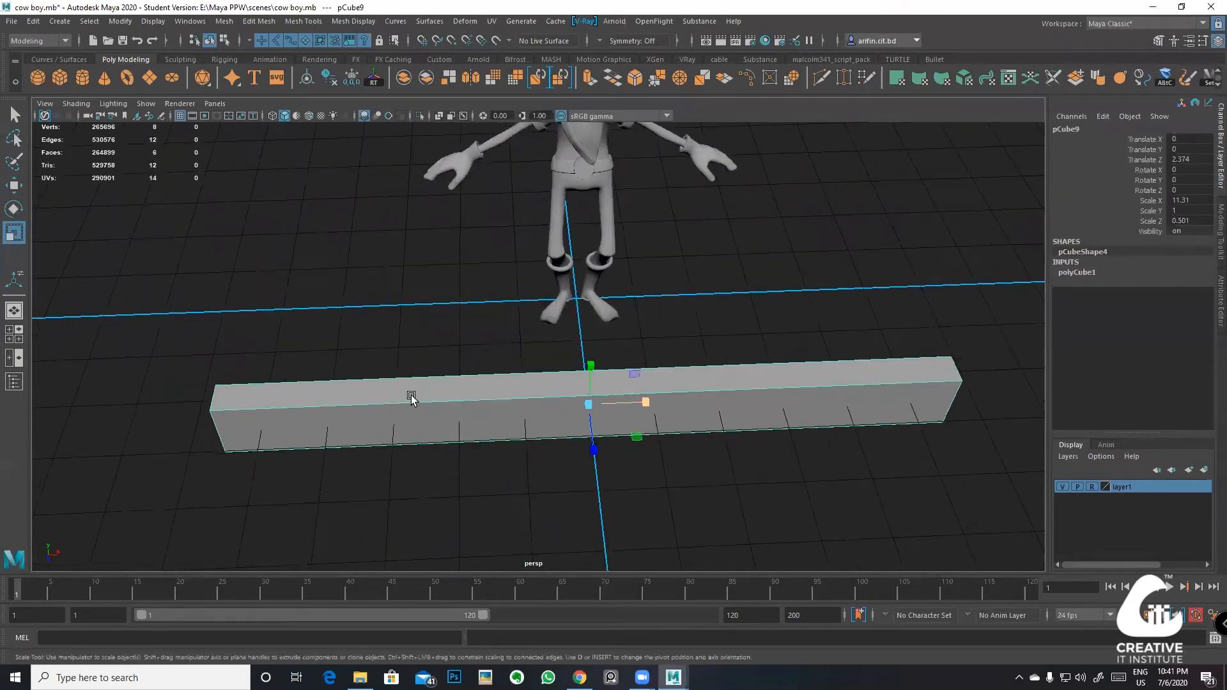
Step: Insert seven evenly spaced edge loops across the bar with the Multi-Cut tool
{"action": "right_click_drag", "start_coordinate": [408, 394], "coordinate": [410, 370]}
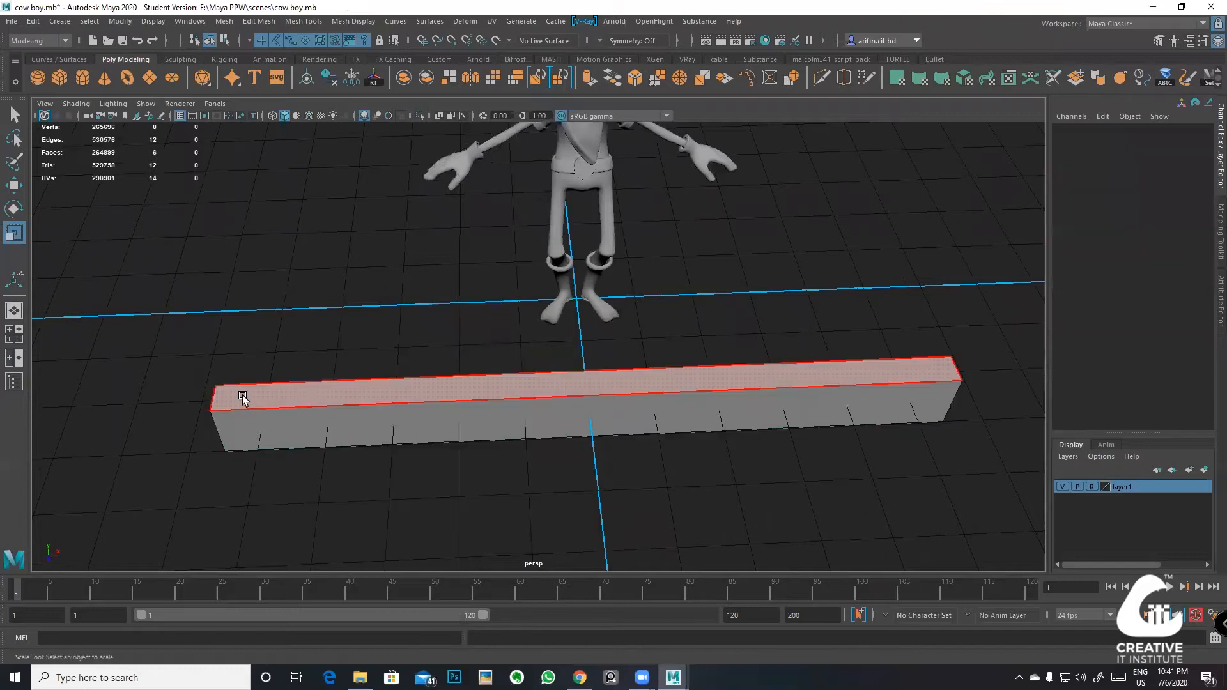
{"action": "scroll", "coordinate": [422, 423], "scroll_direction": "down", "scroll_amount": 3}
{"action": "left_click_drag", "start_coordinate": [371, 408], "coordinate": [469, 388], "text": "alt"}
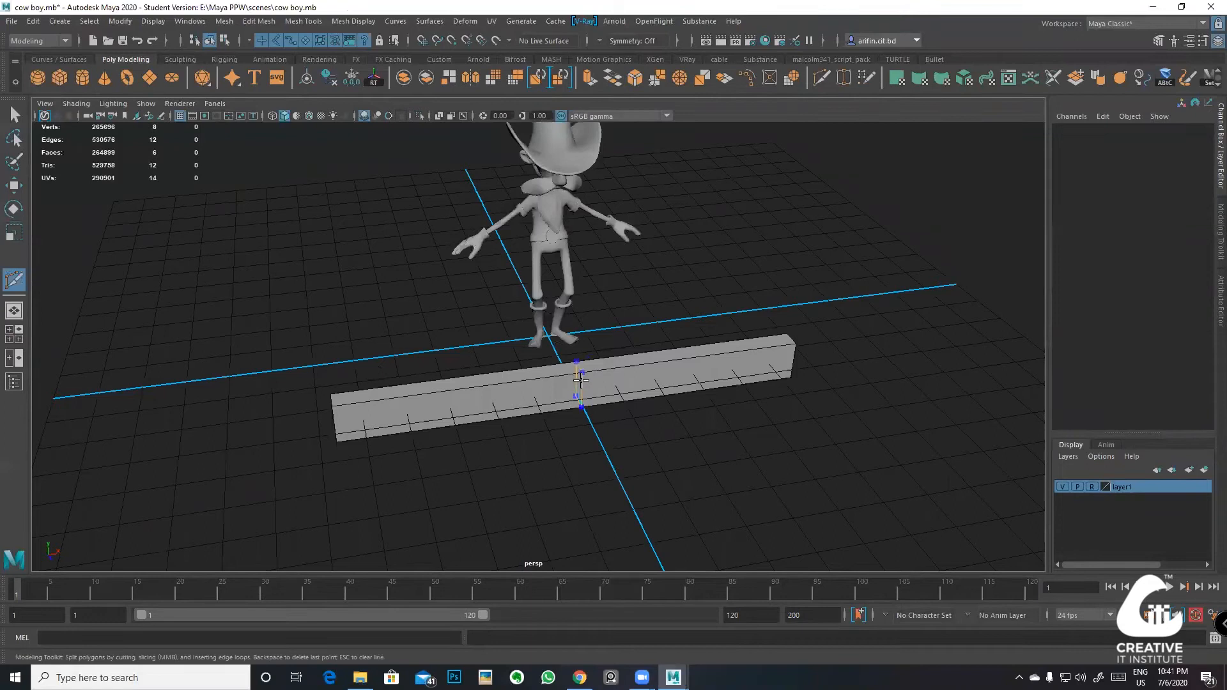
{"action": "left_click", "coordinate": [518, 400], "text": "ctrl"}
{"action": "left_click", "coordinate": [631, 383], "text": "ctrl"}
{"action": "left_click", "coordinate": [742, 365], "text": "ctrl"}
{"action": "left_click", "coordinate": [393, 407], "text": "ctrl"}
{"action": "left_click_drag", "start_coordinate": [393, 408], "coordinate": [515, 390], "text": "alt"}
{"action": "left_click", "coordinate": [14, 114]}
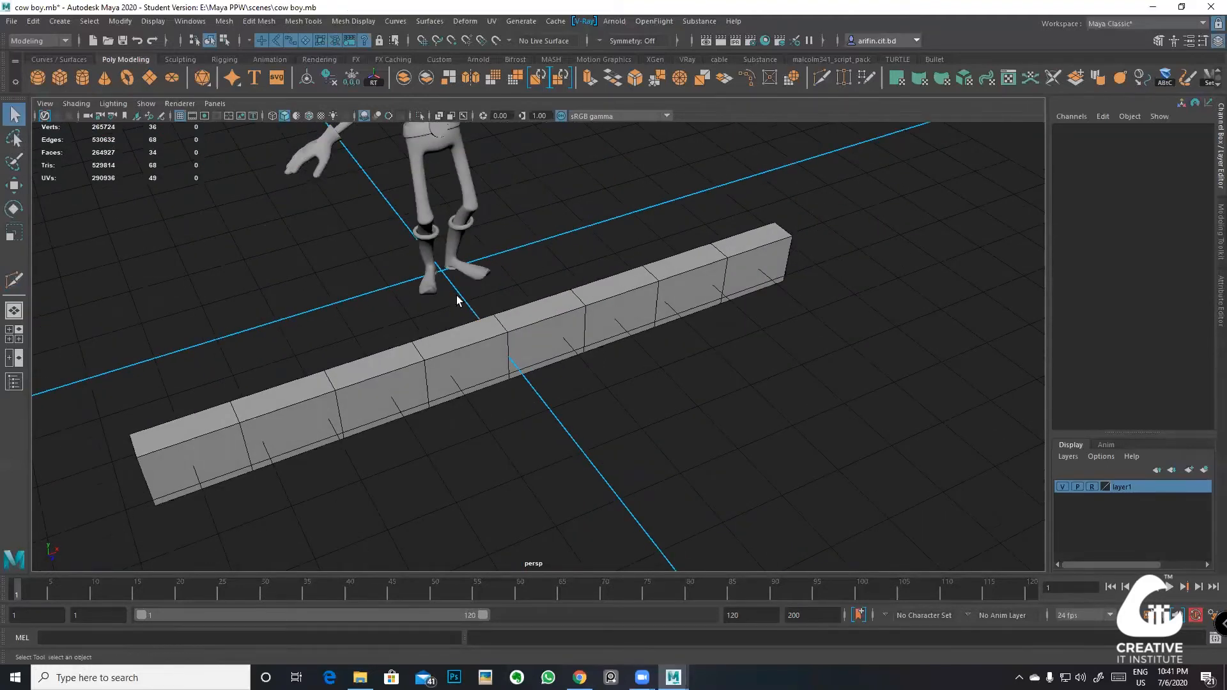
Step: Return the bar to object mode and apply a nonlinear Bend deformer to it
{"action": "left_click_drag", "start_coordinate": [477, 296], "coordinate": [515, 335], "text": "alt"}
{"action": "middle_click_drag", "start_coordinate": [515, 335], "coordinate": [535, 245], "text": "alt"}
{"action": "right_click_drag", "start_coordinate": [534, 247], "coordinate": [594, 213]}
{"action": "scroll", "coordinate": [624, 306], "scroll_direction": "down", "scroll_amount": 3}
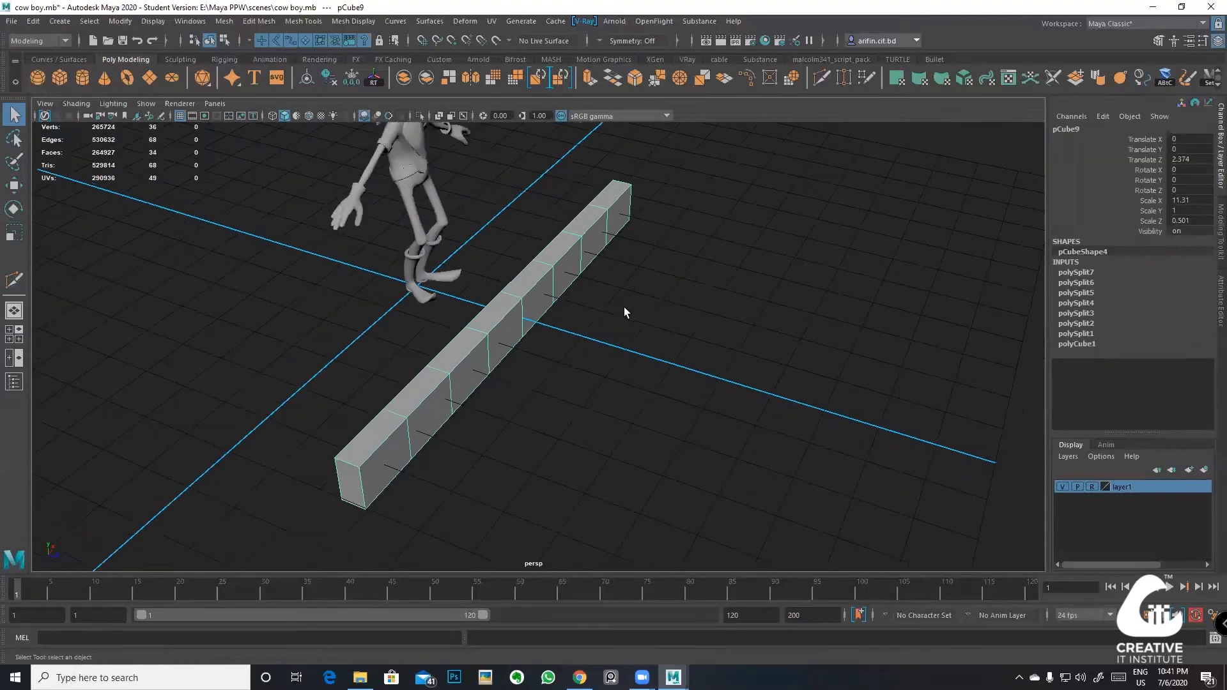
{"action": "left_click_drag", "start_coordinate": [624, 307], "coordinate": [521, 328], "text": "alt"}
{"action": "middle_click_drag", "start_coordinate": [521, 327], "coordinate": [575, 397], "text": "alt"}
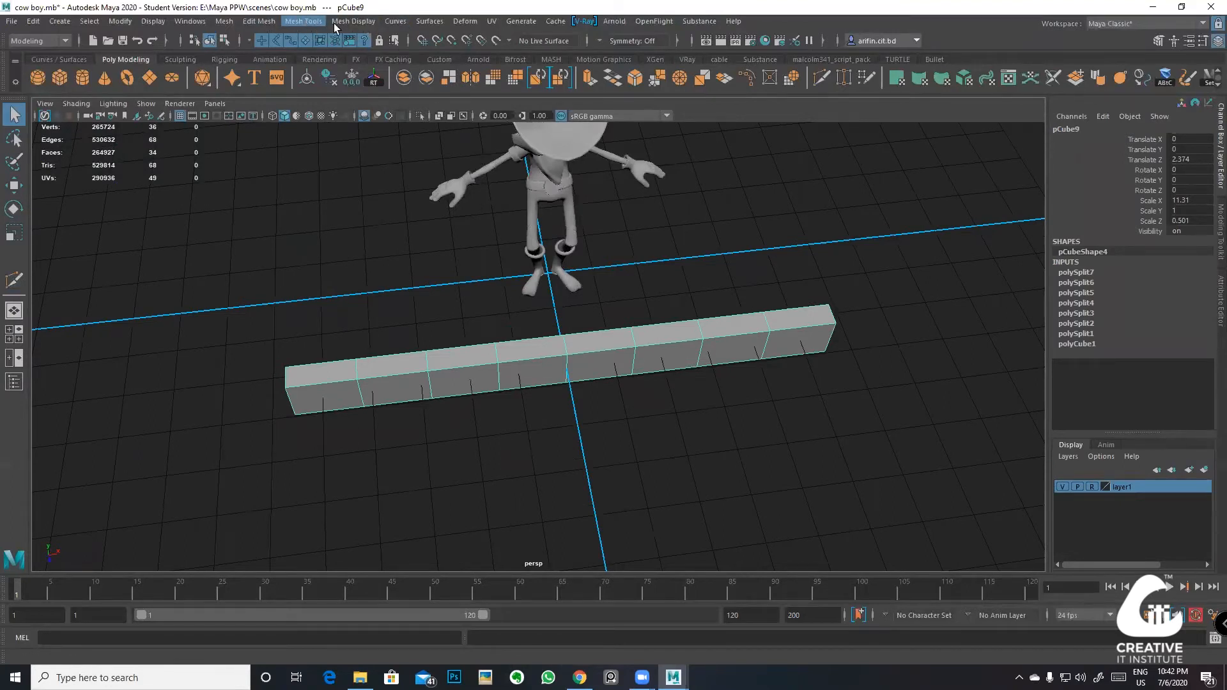
{"action": "left_click", "coordinate": [459, 21]}
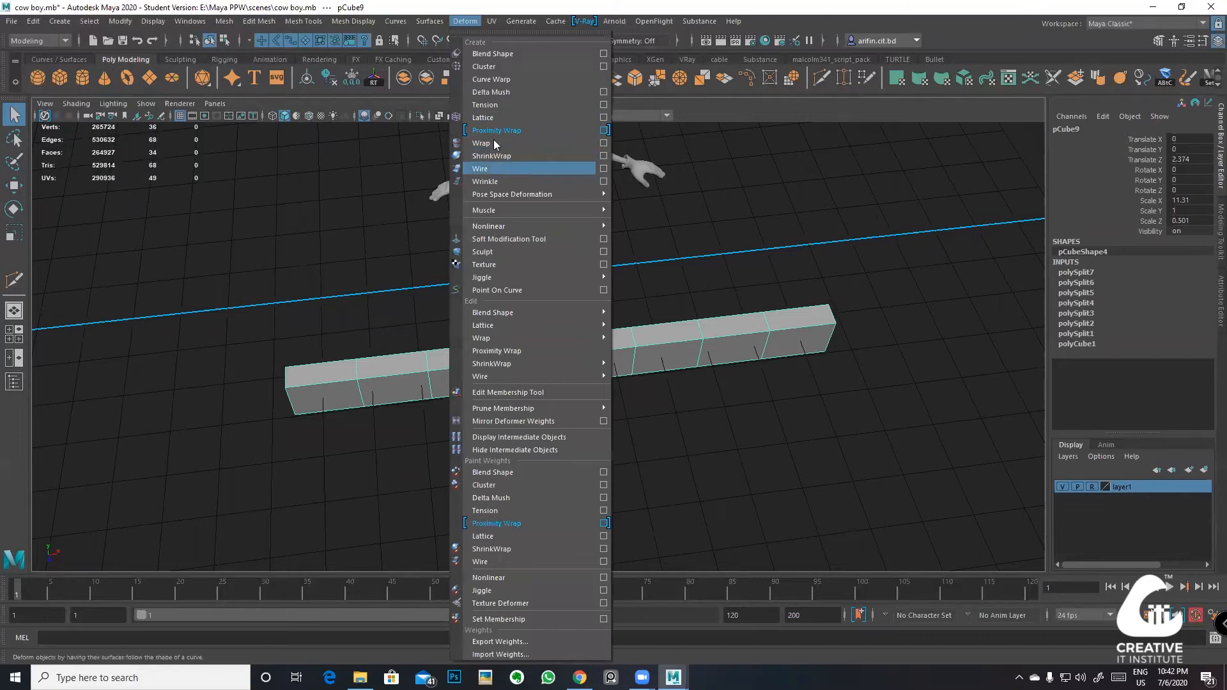
{"action": "mouse_move", "coordinate": [517, 211]}
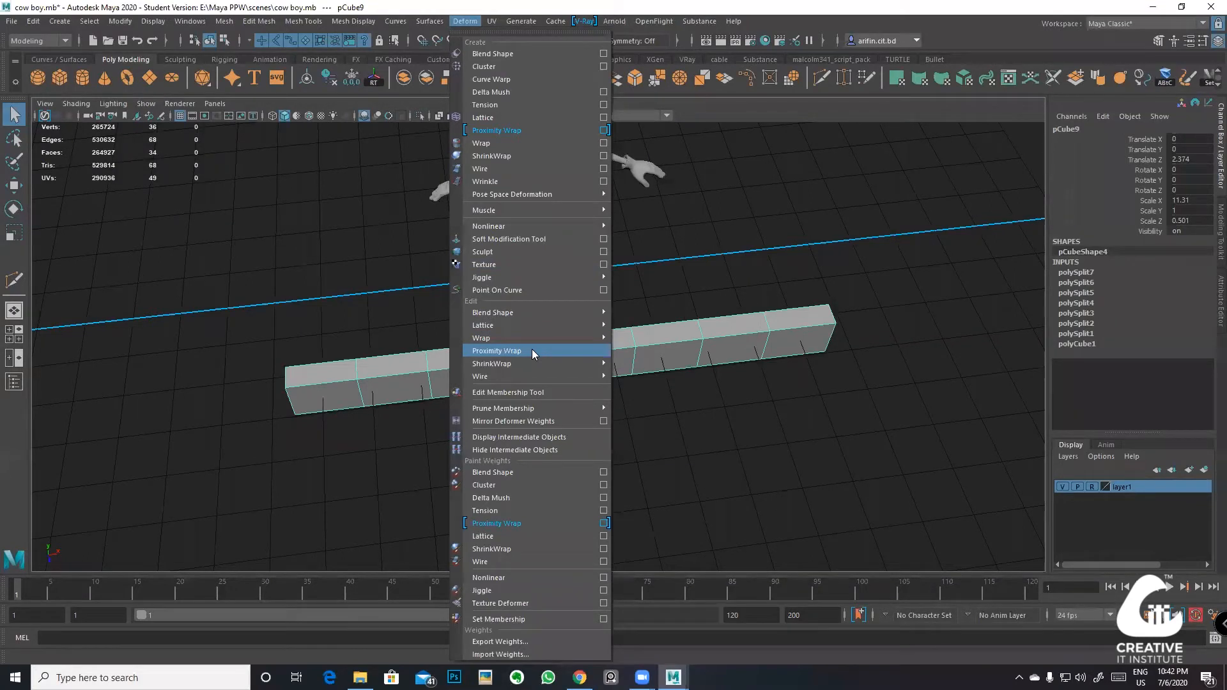
{"action": "mouse_move", "coordinate": [539, 313]}
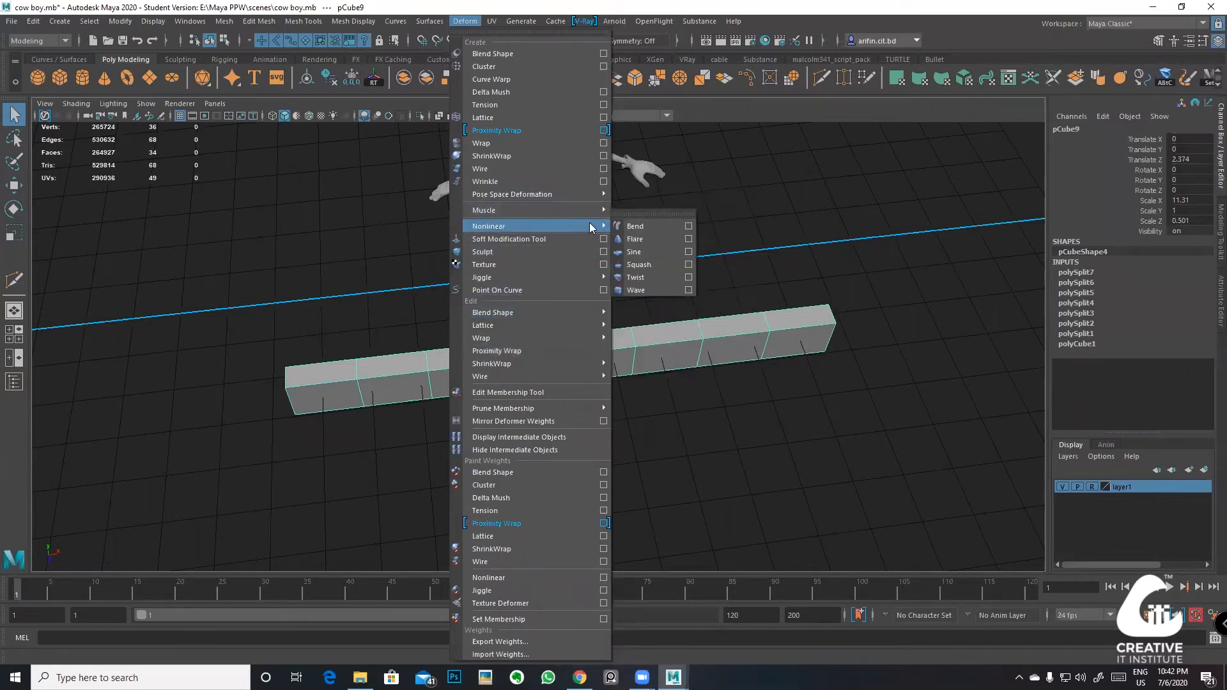
{"action": "left_click", "coordinate": [626, 226]}
Step: Rotate the bend handle to -90 degrees about Z
{"action": "left_click_drag", "start_coordinate": [578, 376], "coordinate": [599, 442], "text": "alt"}
{"action": "scroll", "coordinate": [519, 388], "scroll_direction": "down", "scroll_amount": 4}
{"action": "middle_click_drag", "start_coordinate": [548, 397], "coordinate": [510, 448], "text": "alt"}
{"action": "key", "text": "w"}
{"action": "key", "text": "e"}
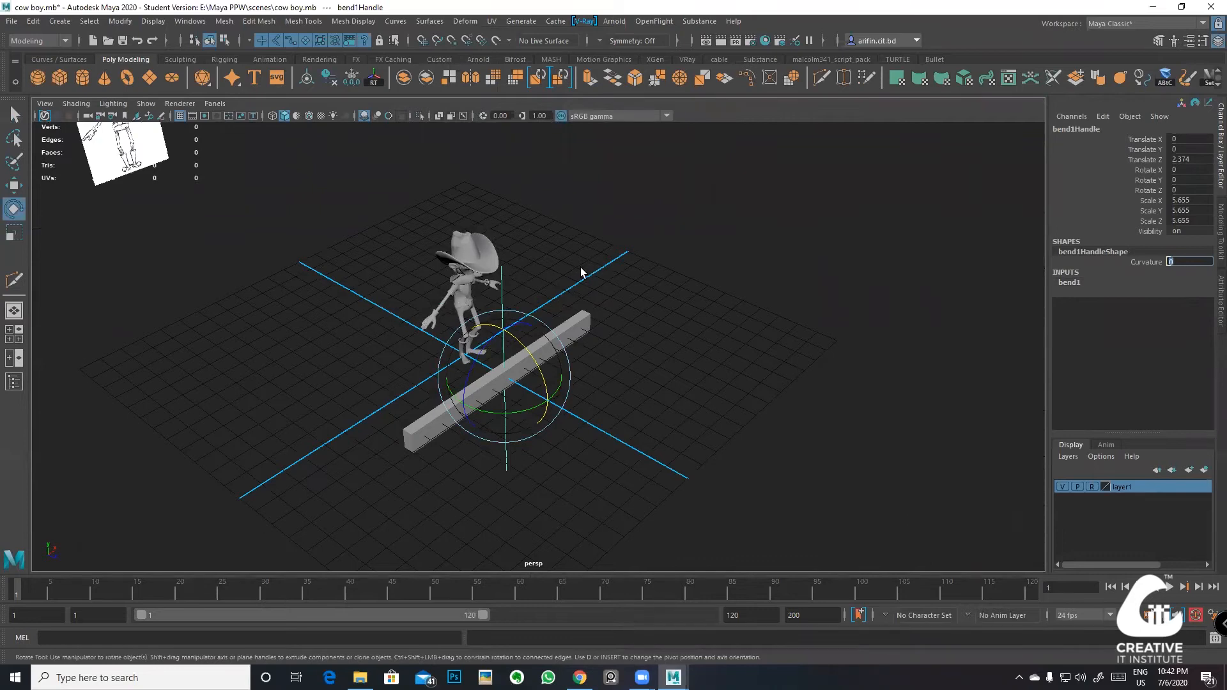
{"action": "left_click", "coordinate": [519, 297]}
{"action": "left_click", "coordinate": [499, 302]}
{"action": "left_click_drag", "start_coordinate": [489, 351], "coordinate": [509, 329]}
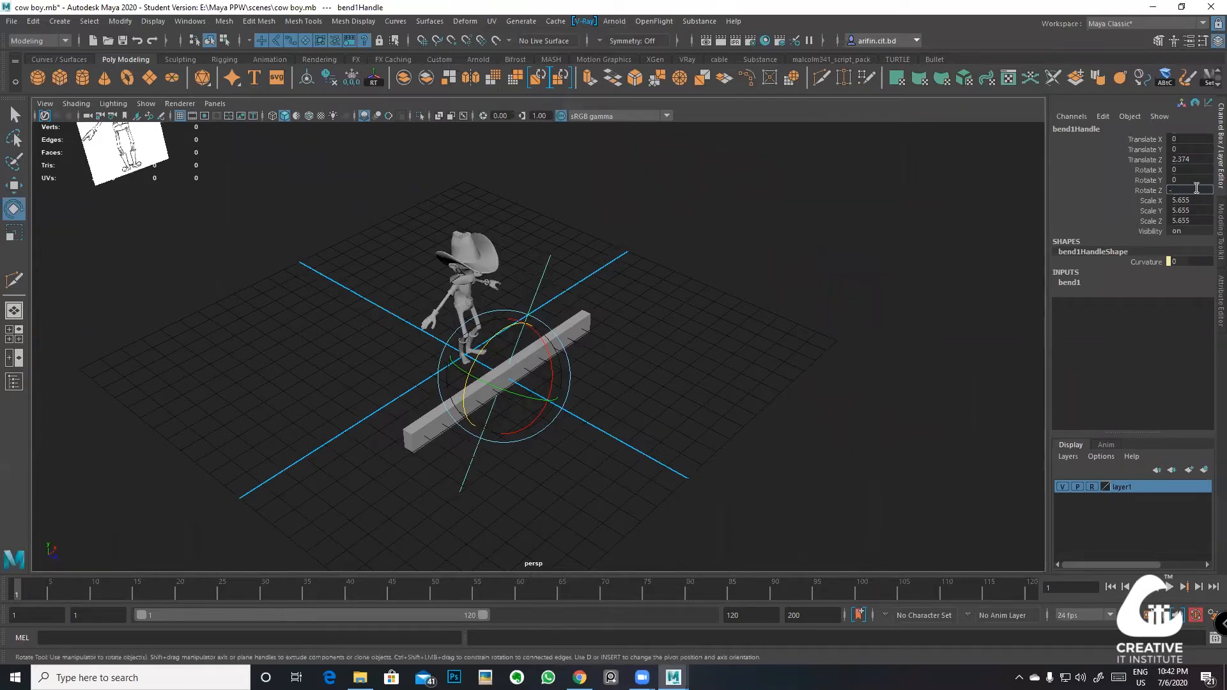
{"action": "key", "text": "Return"}
Step: Open the Outliner beside the viewport and select the segmented bar
{"action": "scroll", "coordinate": [550, 333], "scroll_direction": "up", "scroll_amount": 4}
{"action": "left_click_drag", "start_coordinate": [550, 333], "coordinate": [610, 300], "text": "alt"}
{"action": "left_click", "coordinate": [14, 381]}
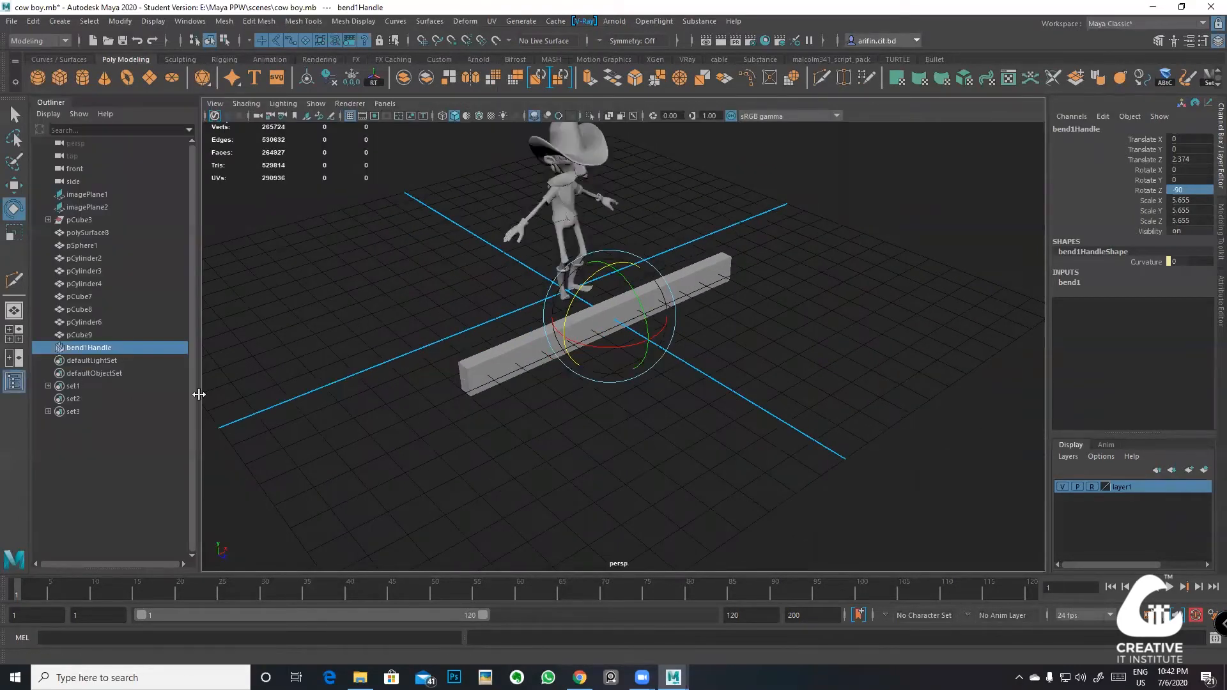
{"action": "left_click_drag", "start_coordinate": [465, 366], "coordinate": [388, 411], "text": "alt"}
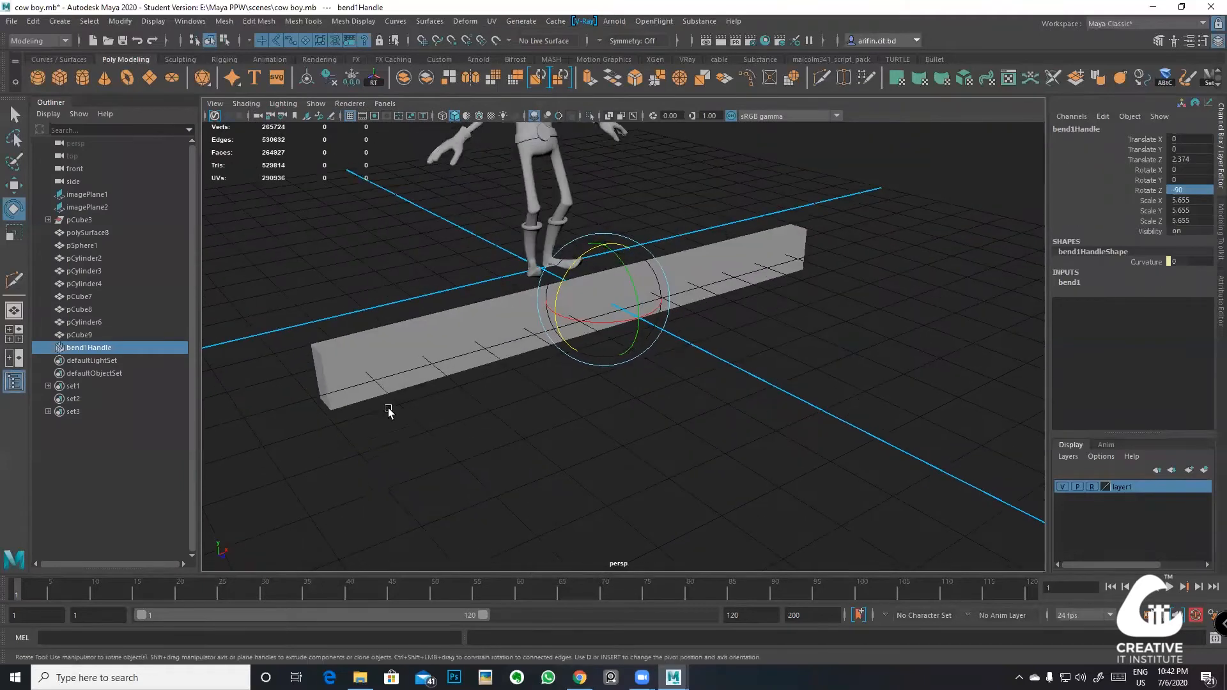
{"action": "left_click_drag", "start_coordinate": [313, 413], "coordinate": [307, 384]}
{"action": "middle_click_drag", "start_coordinate": [319, 384], "coordinate": [351, 384], "text": "alt"}
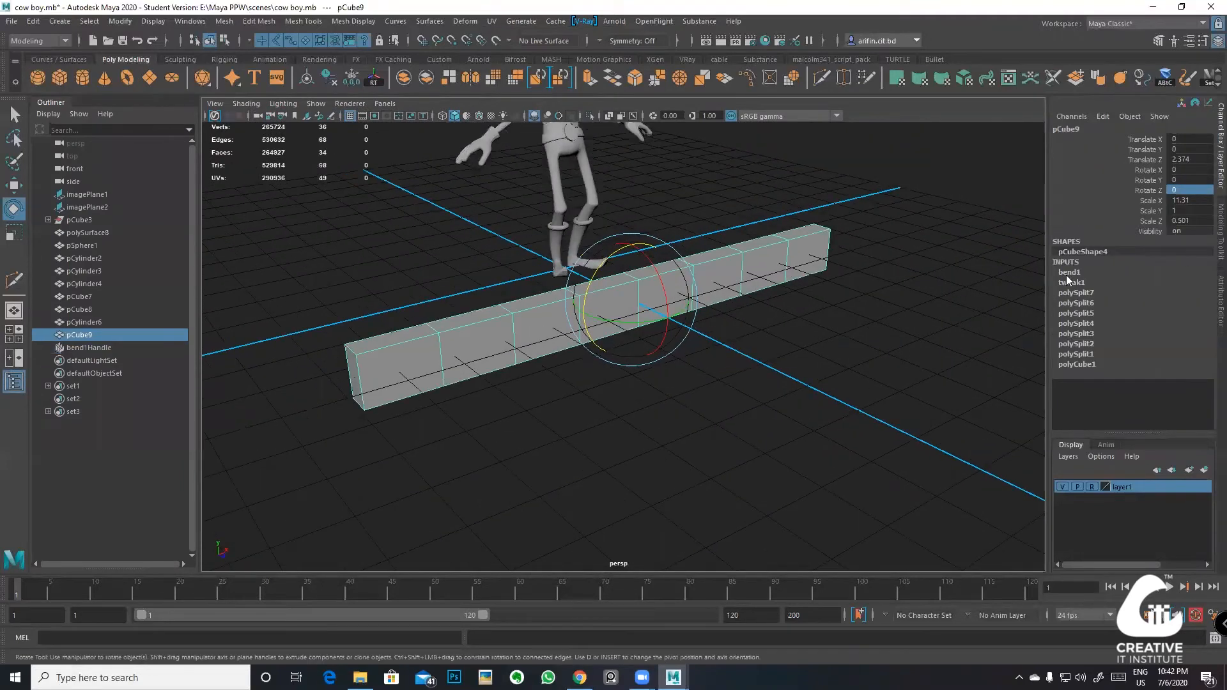
Step: Try changing the Curvature of the bar's bend input and undo it
{"action": "left_click", "coordinate": [1066, 273]}
{"action": "left_click", "coordinate": [1143, 294]}
{"action": "middle_click_drag", "start_coordinate": [748, 376], "coordinate": [748, 375]}
{"action": "key", "text": "ctrl+z"}
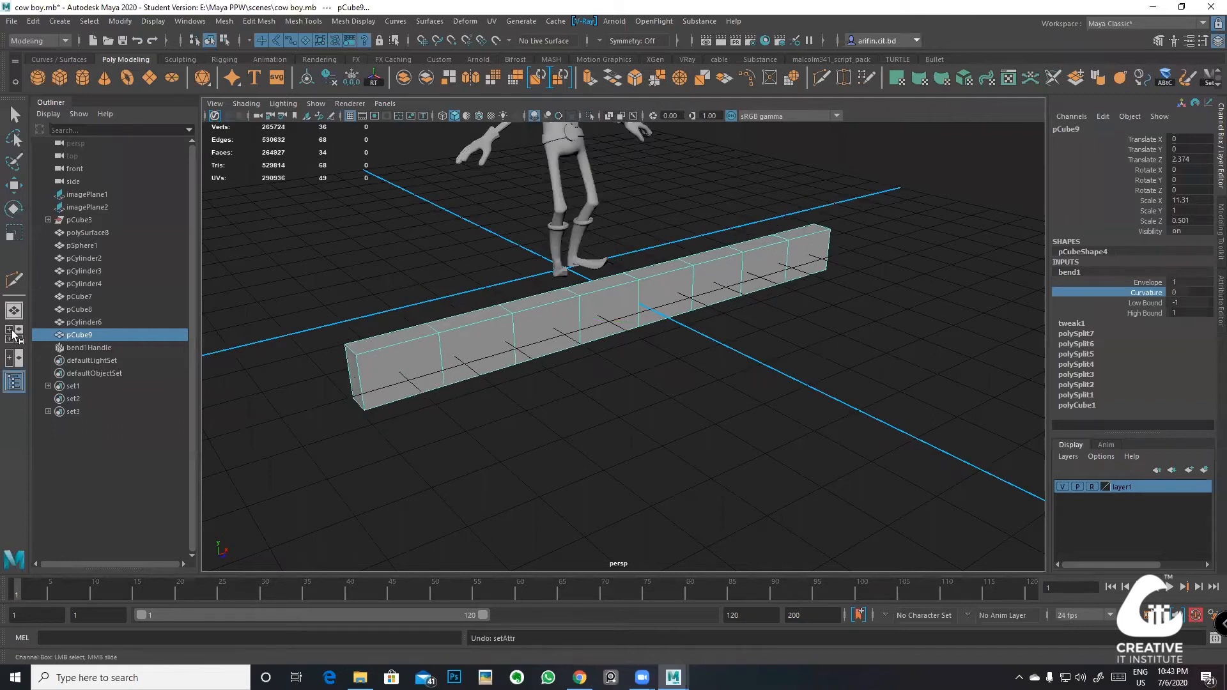
Step: Select the bend handle and set its Rotate Y to 90
{"action": "left_click", "coordinate": [89, 348]}
{"action": "left_click_drag", "start_coordinate": [636, 252], "coordinate": [659, 310]}
{"action": "key", "text": "ctrl+z"}
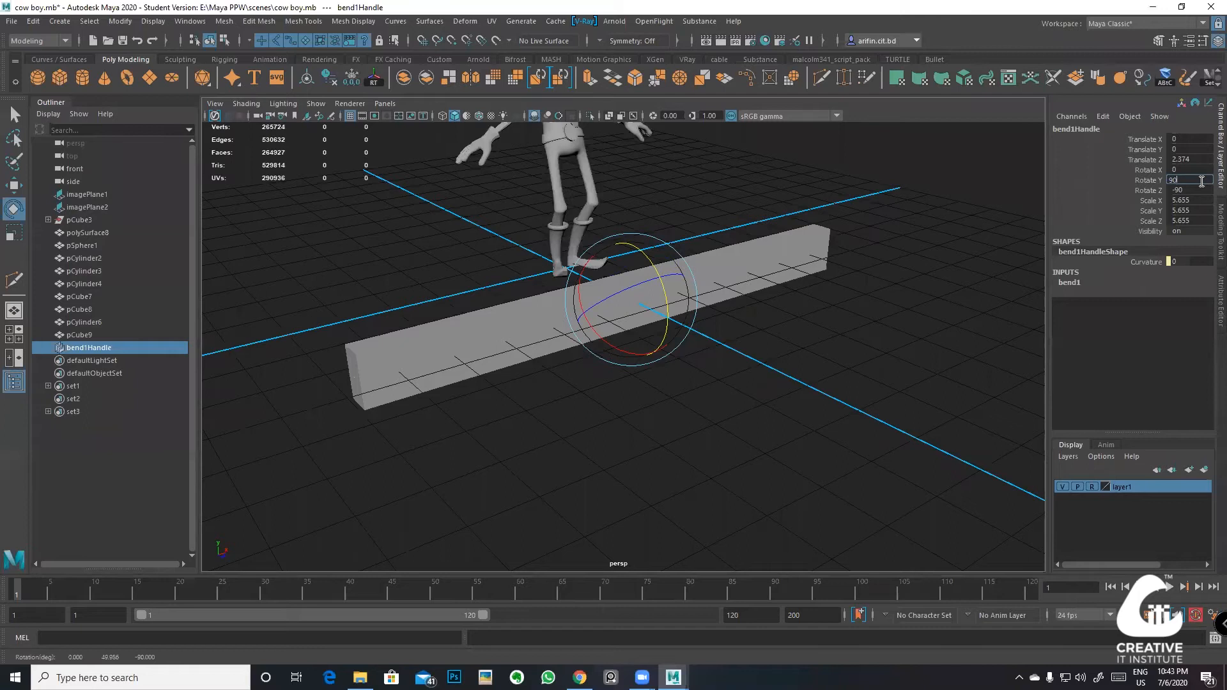
{"action": "left_click", "coordinate": [1202, 181]}
{"action": "type", "text": "90"}
{"action": "key", "text": "Return"}
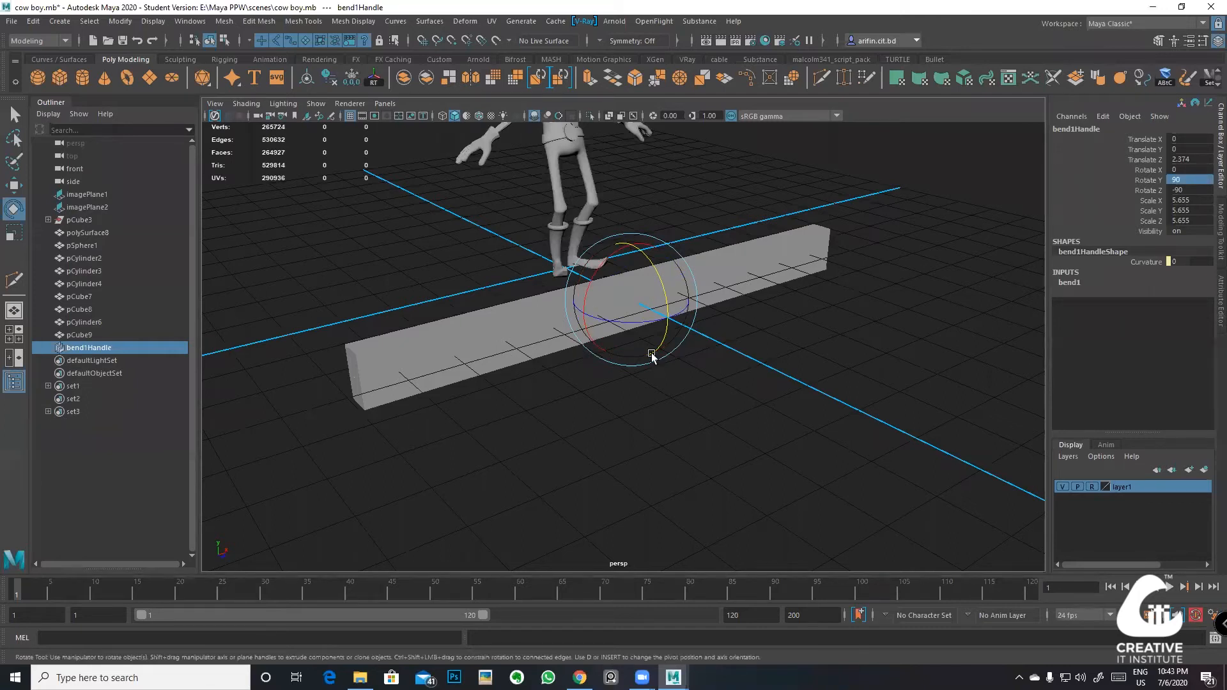
Step: Select the bar and adjust the Curvature of its bend input to curve it horizontally into an arc around the character
{"action": "left_click_drag", "start_coordinate": [830, 222], "coordinate": [794, 201]}
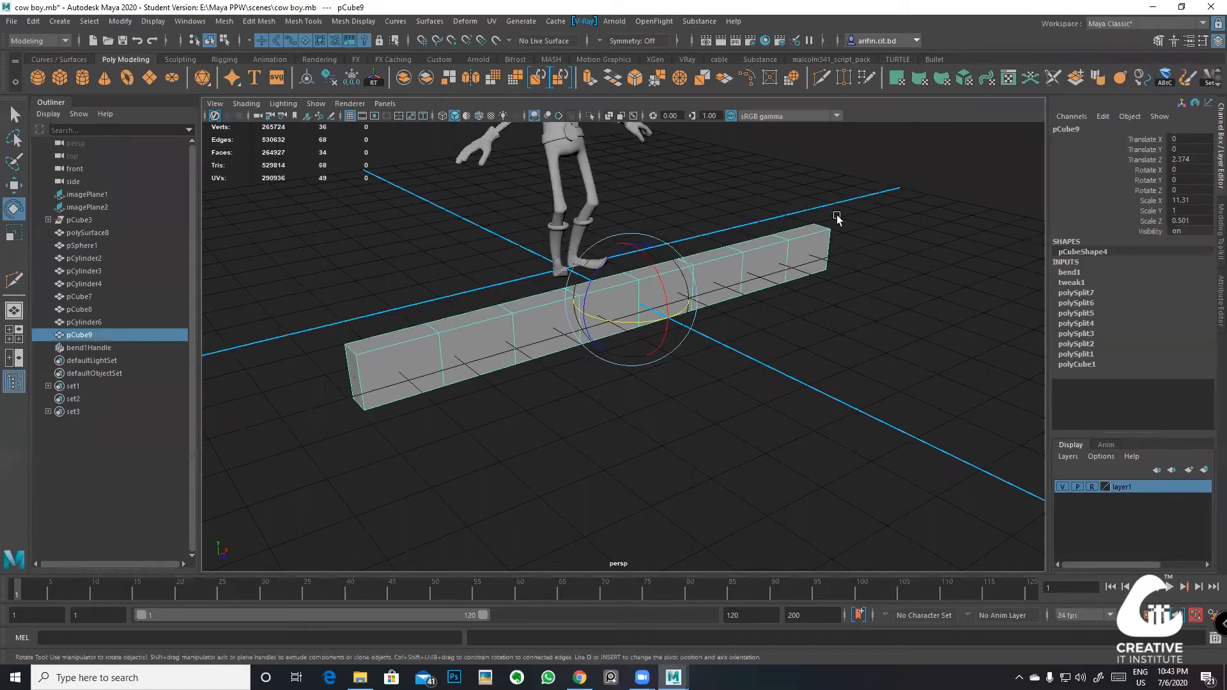
{"action": "left_click", "coordinate": [1077, 273]}
{"action": "left_click", "coordinate": [1145, 293]}
{"action": "middle_click_drag", "start_coordinate": [765, 315], "coordinate": [774, 352]}
{"action": "left_click_drag", "start_coordinate": [773, 352], "coordinate": [651, 413], "text": "alt"}
{"action": "middle_click_drag", "start_coordinate": [650, 412], "coordinate": [769, 401]}
{"action": "left_click_drag", "start_coordinate": [712, 376], "coordinate": [692, 390], "text": "alt"}
{"action": "middle_click_drag", "start_coordinate": [692, 390], "coordinate": [471, 402]}
Step: Switch the curved bar to face mode and select the whole row of faces on its inner side
{"action": "left_click_drag", "start_coordinate": [472, 403], "coordinate": [455, 281], "text": "alt"}
{"action": "right_click_drag", "start_coordinate": [474, 266], "coordinate": [466, 296]}
{"action": "left_click", "coordinate": [447, 264]}
{"action": "left_click_drag", "start_coordinate": [591, 308], "coordinate": [769, 320], "text": "alt"}
{"action": "left_click", "coordinate": [772, 320], "text": "shift"}
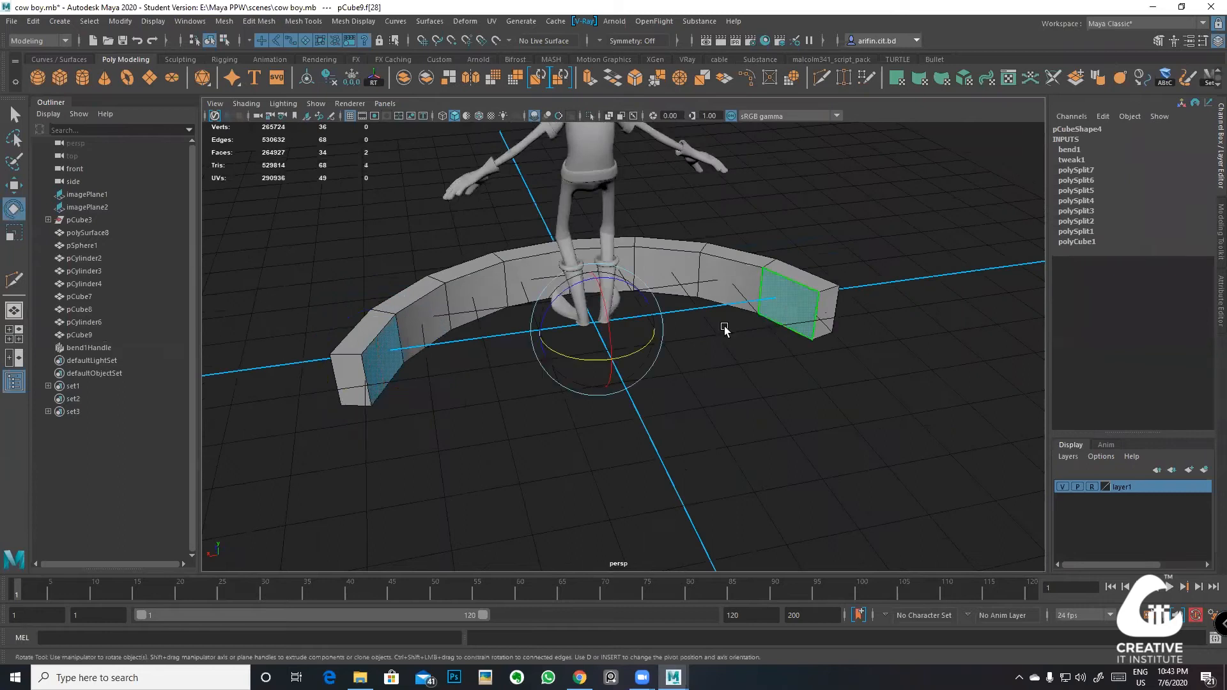
{"action": "left_click", "coordinate": [772, 309], "text": "ctrl"}
{"action": "left_click", "coordinate": [378, 370], "text": "ctrl"}
{"action": "left_click", "coordinate": [378, 370], "text": "shift"}
{"action": "double_click", "coordinate": [829, 318], "text": "shift"}
Step: Try scaling the selected inner faces of the arc and undo the scaling
{"action": "left_click_drag", "start_coordinate": [829, 318], "coordinate": [585, 313], "text": "alt"}
{"action": "key", "text": "w"}
{"action": "key", "text": "r"}
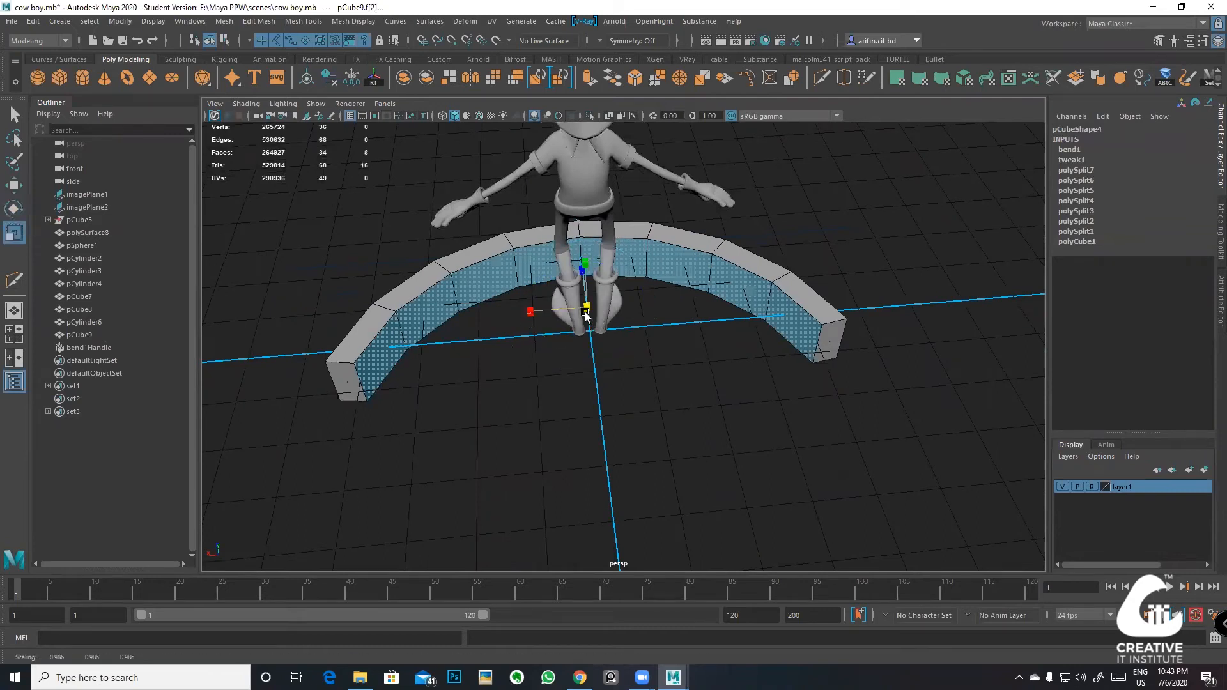
{"action": "key", "text": "ctrl+z"}
Step: Delete the curved bar's construction history to remove the bend handle, and reselect its row of inner faces
{"action": "right_click_drag", "start_coordinate": [697, 286], "coordinate": [735, 260]}
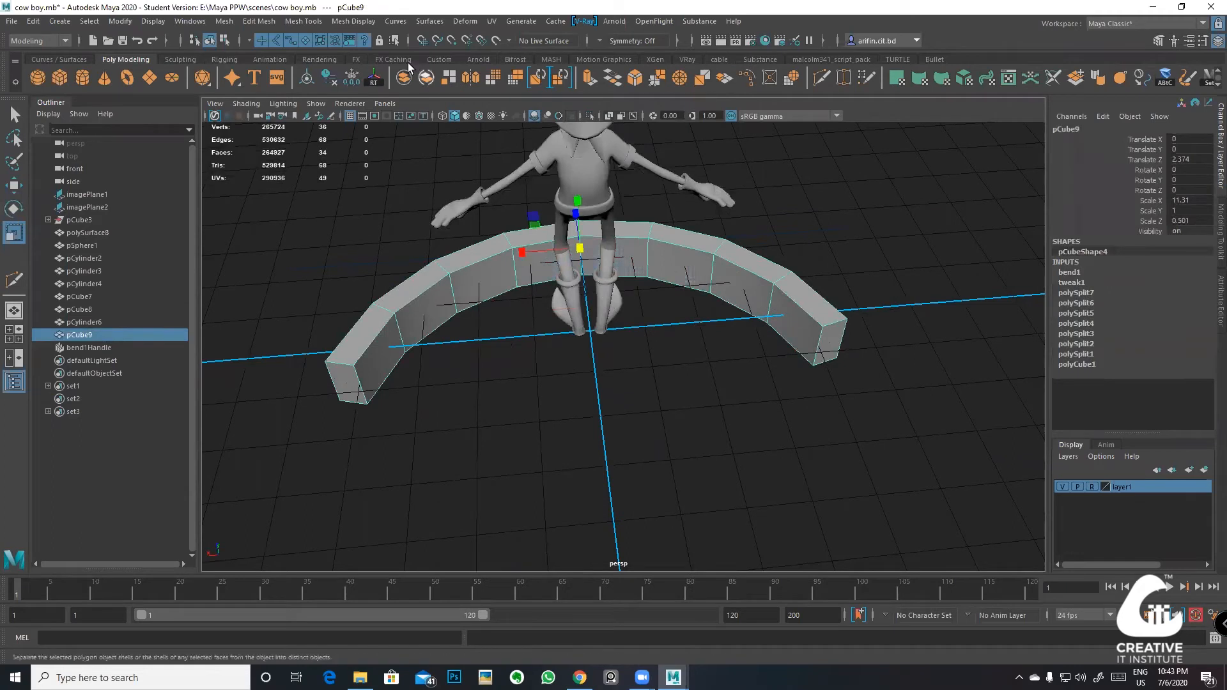
{"action": "right_click_drag", "start_coordinate": [441, 325], "coordinate": [439, 362]}
{"action": "left_click", "coordinate": [384, 364]}
{"action": "double_click", "coordinate": [773, 320], "text": "shift"}
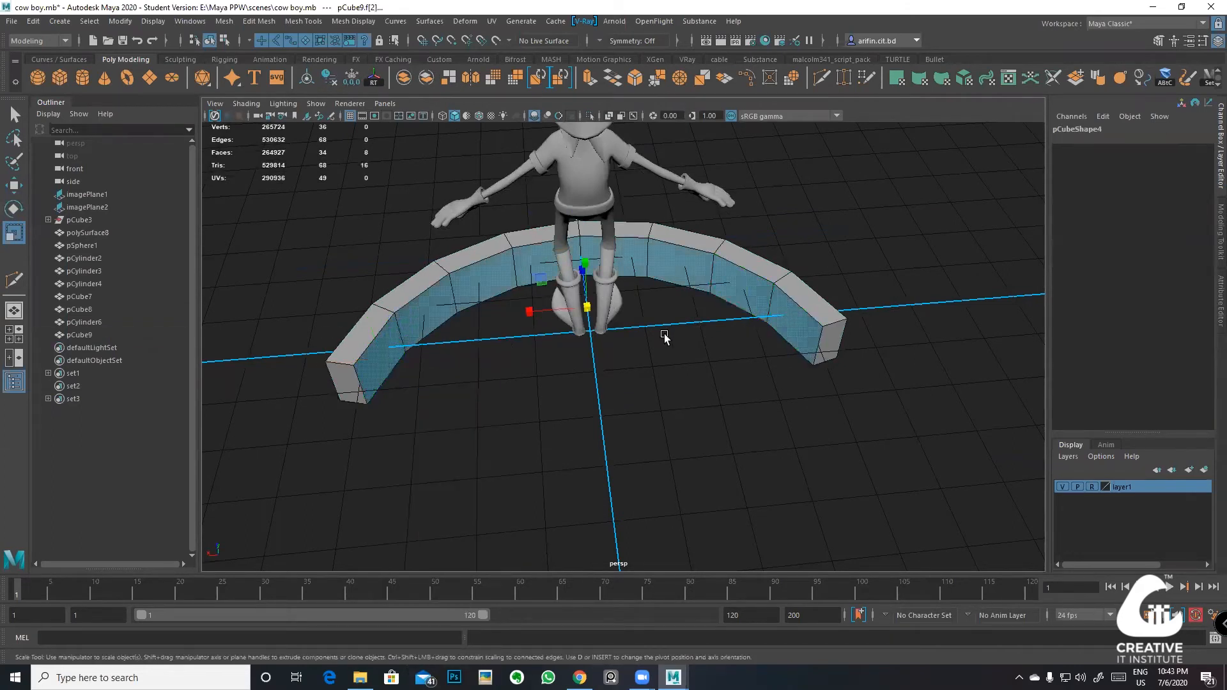
Step: Examine the curved bar and its selected inner faces from several angles with the Move, Rotate and Scale manipulators
{"action": "key", "text": "w"}
{"action": "key", "text": "e"}
{"action": "left_click_drag", "start_coordinate": [659, 313], "coordinate": [685, 414], "text": "alt"}
{"action": "key", "text": "w"}
{"action": "key", "text": "e"}
{"action": "key", "text": "r"}
{"action": "key", "text": "w"}
{"action": "middle_click_drag", "start_coordinate": [685, 414], "coordinate": [595, 374], "text": "alt"}
{"action": "left_click_drag", "start_coordinate": [594, 374], "coordinate": [498, 377], "text": "alt"}
{"action": "middle_click_drag", "start_coordinate": [499, 377], "coordinate": [507, 407], "text": "alt"}
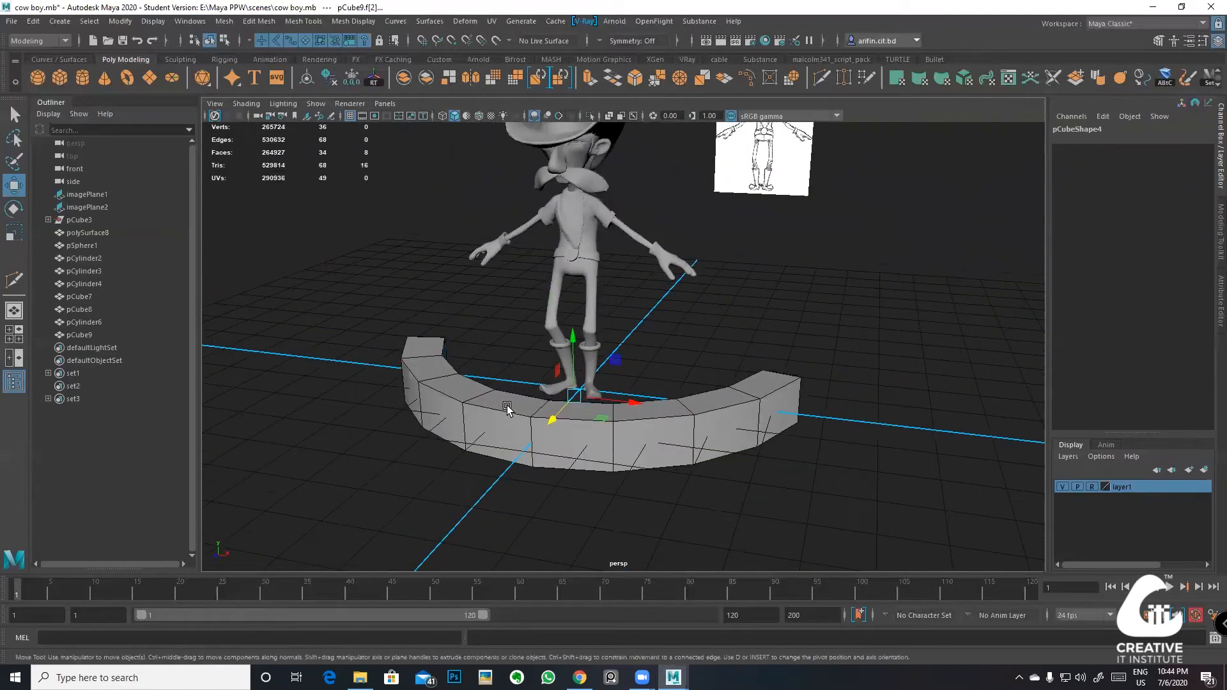
{"action": "left_click_drag", "start_coordinate": [579, 432], "coordinate": [485, 405], "text": "alt"}
{"action": "right_click_drag", "start_coordinate": [485, 405], "coordinate": [505, 410], "text": "alt"}
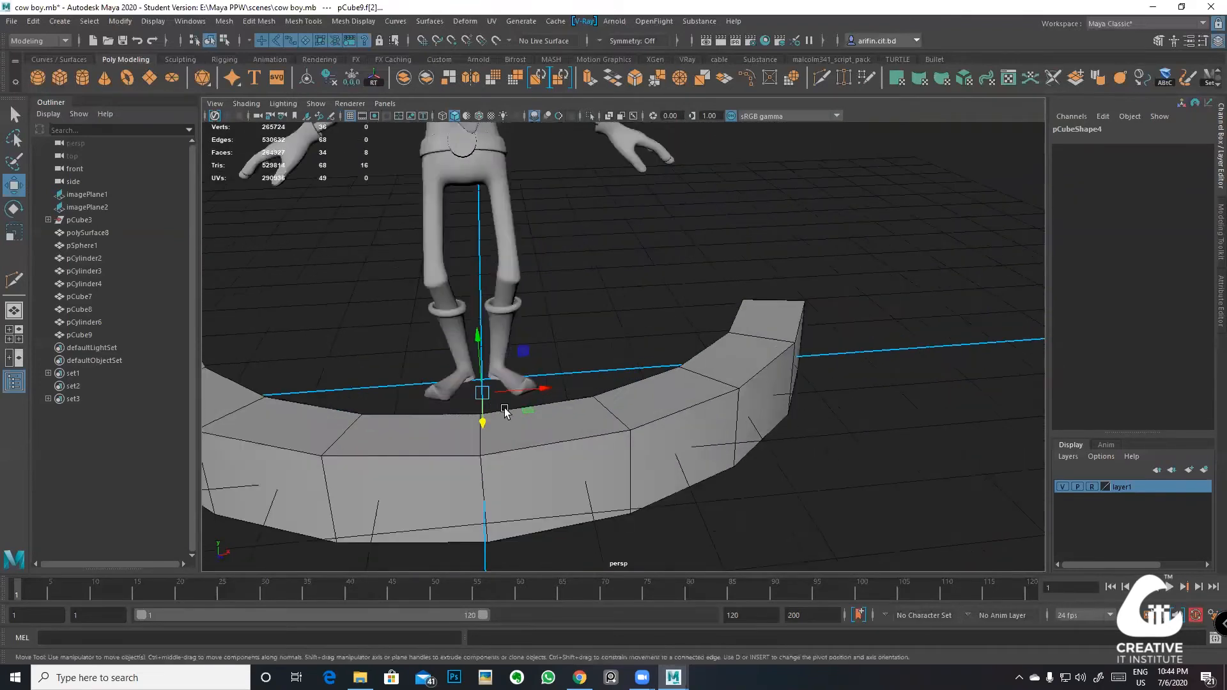
{"action": "middle_click_drag", "start_coordinate": [505, 410], "coordinate": [602, 352], "text": "alt"}
Step: Select the eight faces on the underside of the curved bar and delete them
{"action": "left_click", "coordinate": [601, 352]}
{"action": "left_click_drag", "start_coordinate": [592, 367], "coordinate": [367, 356], "text": "alt"}
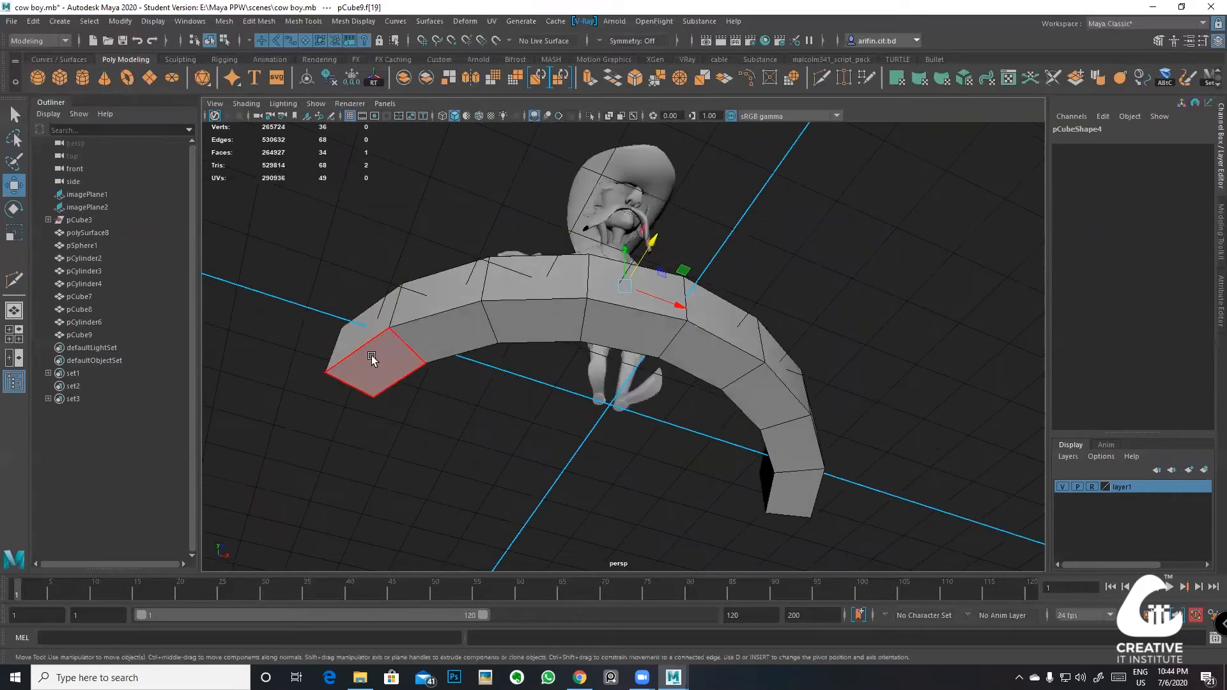
{"action": "middle_click_drag", "start_coordinate": [788, 463], "coordinate": [727, 377], "text": "alt"}
{"action": "left_click", "coordinate": [735, 398], "text": "shift"}
{"action": "left_click", "coordinate": [732, 367], "text": "shift"}
{"action": "left_click", "coordinate": [719, 319], "text": "shift"}
{"action": "left_click", "coordinate": [662, 264], "text": "shift"}
{"action": "left_click", "coordinate": [566, 246], "text": "shift"}
{"action": "left_click", "coordinate": [467, 230], "text": "shift"}
{"action": "left_click", "coordinate": [377, 237], "text": "shift"}
{"action": "left_click_drag", "start_coordinate": [507, 328], "coordinate": [644, 367], "text": "alt"}
{"action": "key", "text": "Delete"}
Step: Preview the curved bar smoothed, return it to object mode and apply Smooth with 1 division
{"action": "key", "text": "3"}
{"action": "key", "text": "1"}
{"action": "right_click_drag", "start_coordinate": [644, 327], "coordinate": [718, 276]}
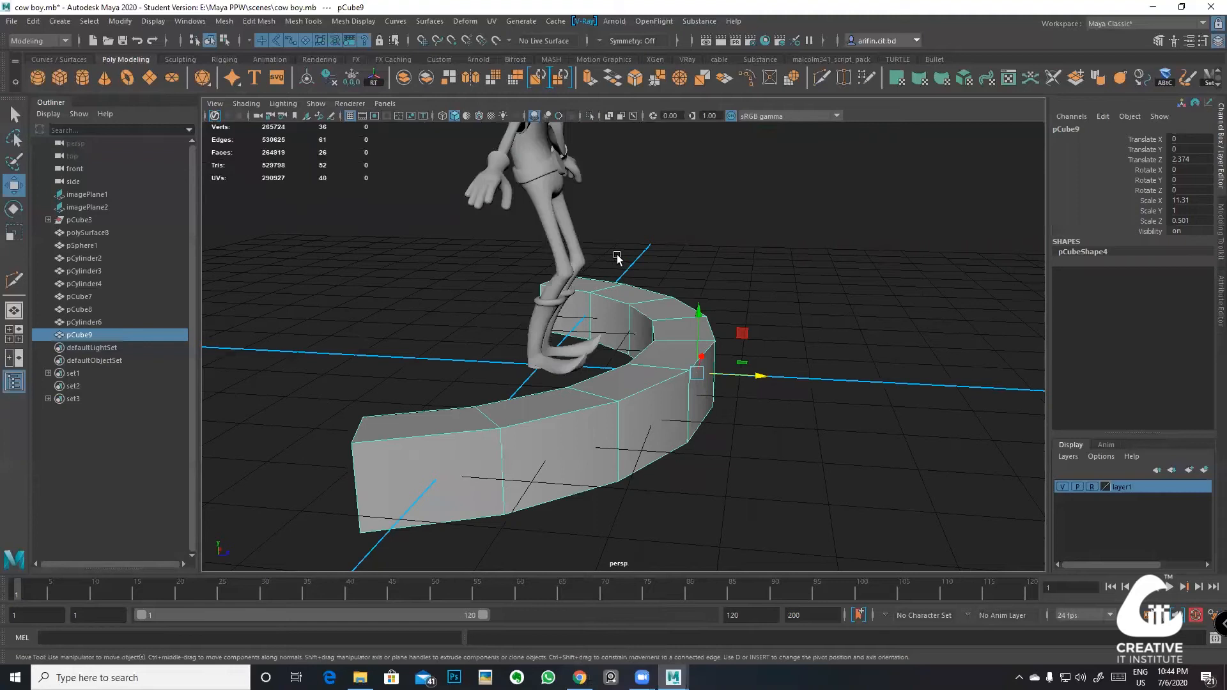
{"action": "left_click", "coordinate": [492, 78]}
{"action": "mouse_move", "coordinate": [754, 279]}
{"action": "left_mouse_down", "text": "alt"}
{"action": "mouse_move", "coordinate": [554, 336]}
{"action": "mouse_move", "coordinate": [512, 329]}
{"action": "left_mouse_up", "text": "alt"}
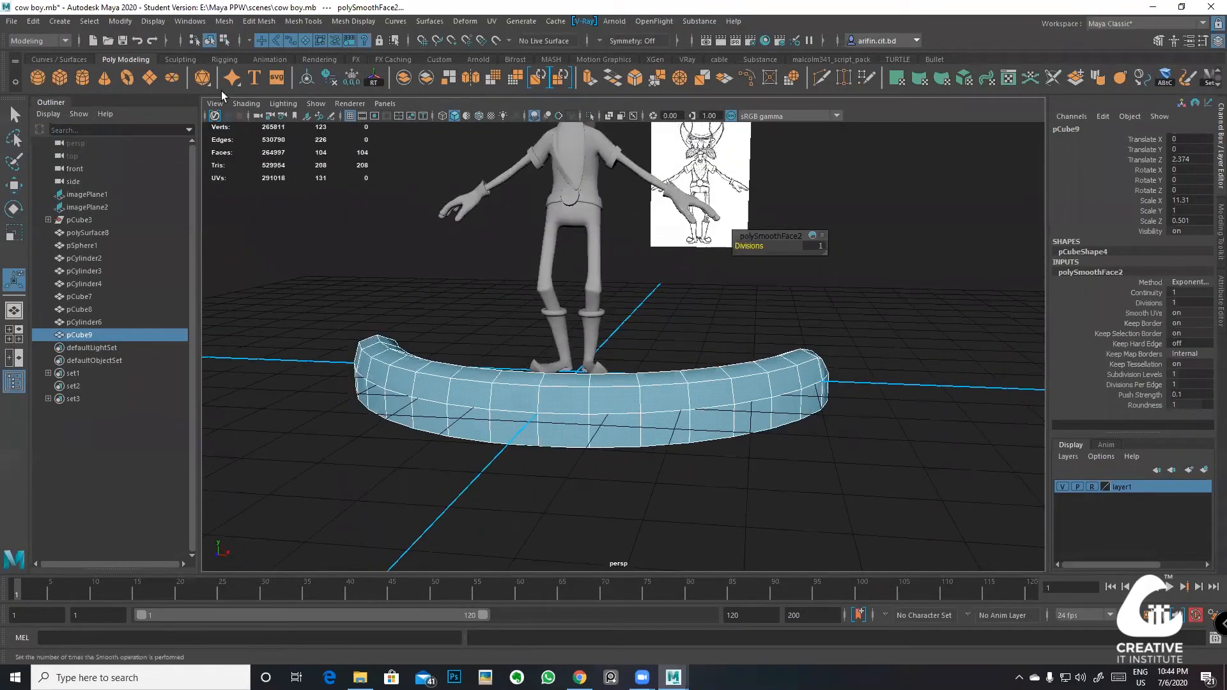
Step: Activate the Grab sculpting tool, enlarge its brush and pull parts of the smoothed bar into an uneven, rounded shape
{"action": "left_click", "coordinate": [171, 59]}
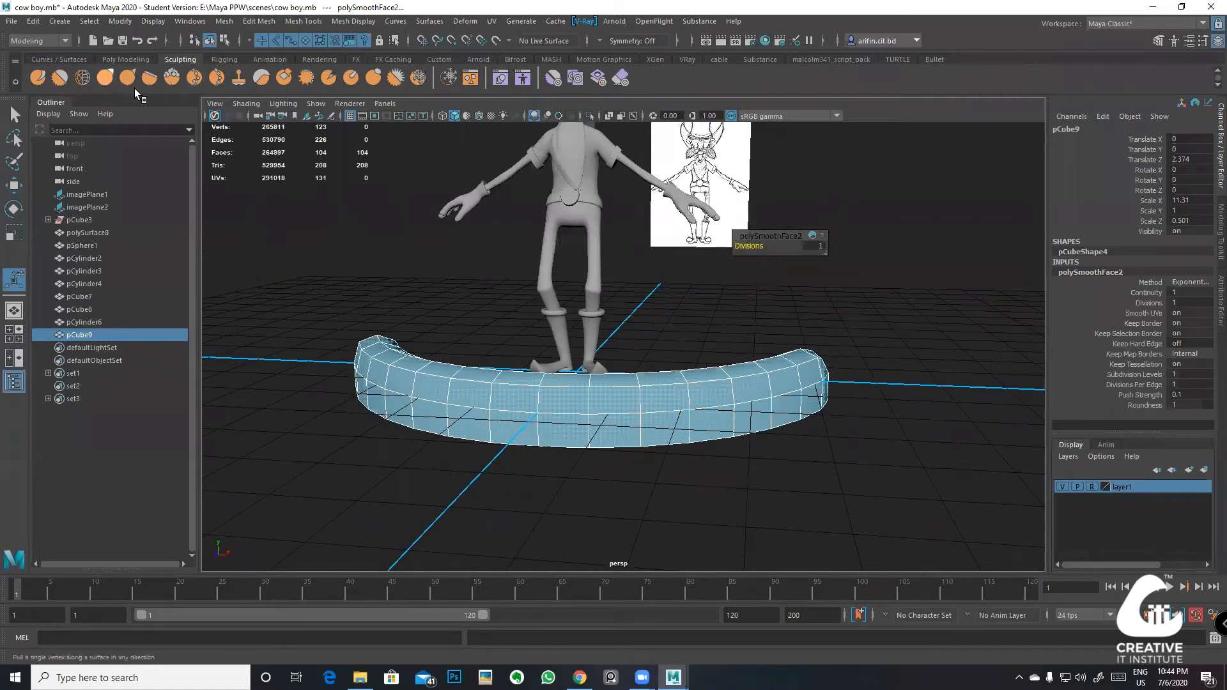
{"action": "left_click", "coordinate": [105, 77]}
{"action": "mouse_move", "coordinate": [496, 390]}
{"action": "left_mouse_down", "text": "alt"}
{"action": "mouse_move", "coordinate": [584, 353]}
{"action": "mouse_move", "coordinate": [486, 355]}
{"action": "mouse_move", "coordinate": [507, 438]}
{"action": "left_mouse_up", "text": "alt"}
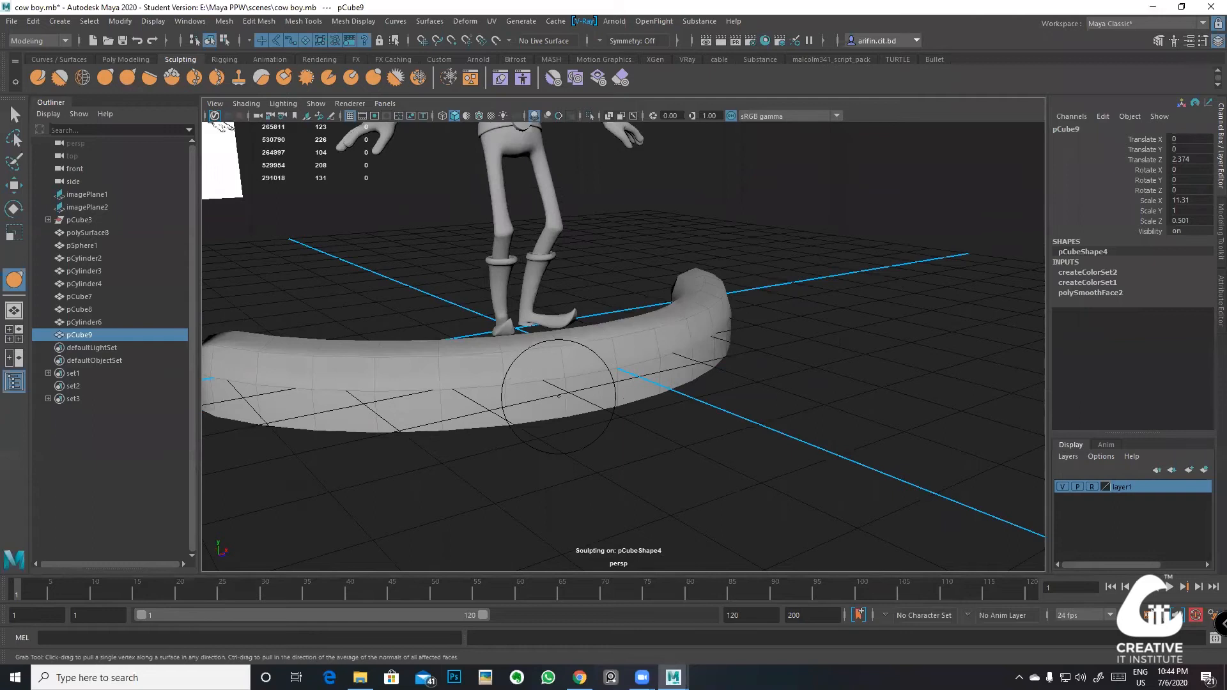
{"action": "key", "text": "b"}
{"action": "mouse_move", "coordinate": [559, 396]}
{"action": "left_mouse_down"}
{"action": "mouse_move", "coordinate": [648, 402]}
{"action": "mouse_move", "coordinate": [622, 339]}
{"action": "mouse_move", "coordinate": [575, 348]}
{"action": "left_mouse_up"}
{"action": "middle_click_drag", "start_coordinate": [575, 348], "coordinate": [619, 367], "text": "alt"}
{"action": "left_click_drag", "start_coordinate": [734, 345], "coordinate": [735, 340]}
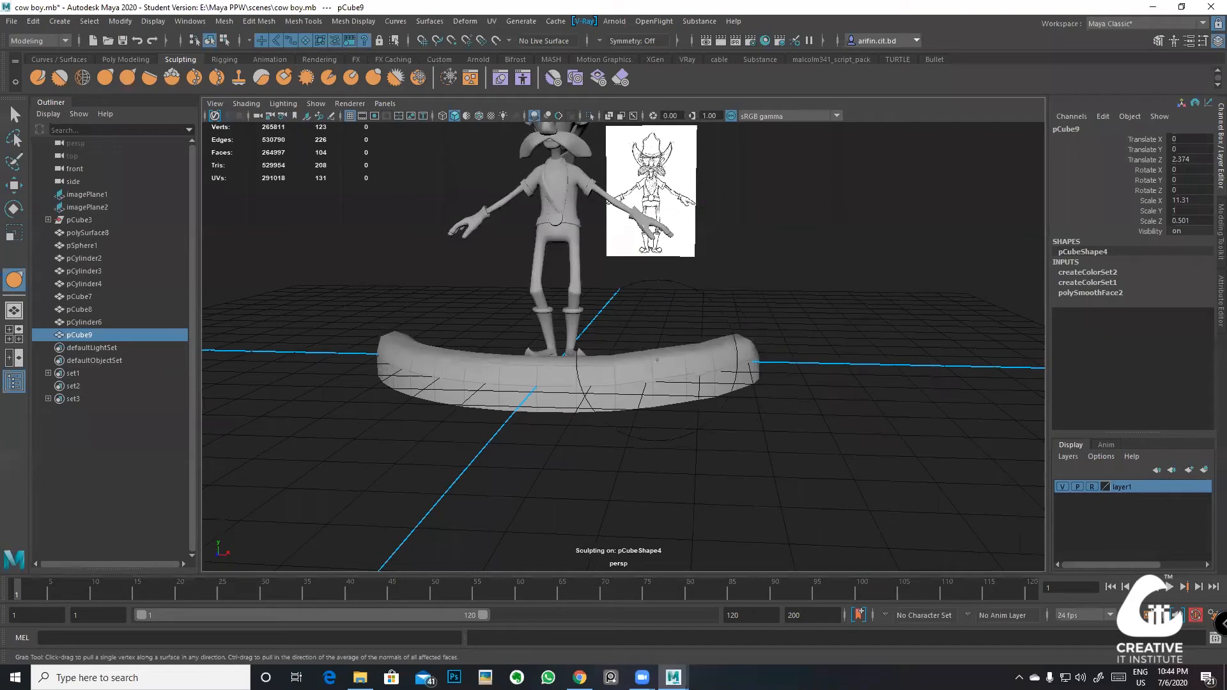
{"action": "mouse_move", "coordinate": [678, 357]}
{"action": "left_mouse_down", "text": "alt"}
{"action": "mouse_move", "coordinate": [684, 377]}
{"action": "mouse_move", "coordinate": [532, 475]}
{"action": "mouse_move", "coordinate": [383, 494]}
{"action": "left_mouse_up", "text": "alt"}
{"action": "left_click_drag", "start_coordinate": [356, 405], "coordinate": [306, 376], "text": "alt"}
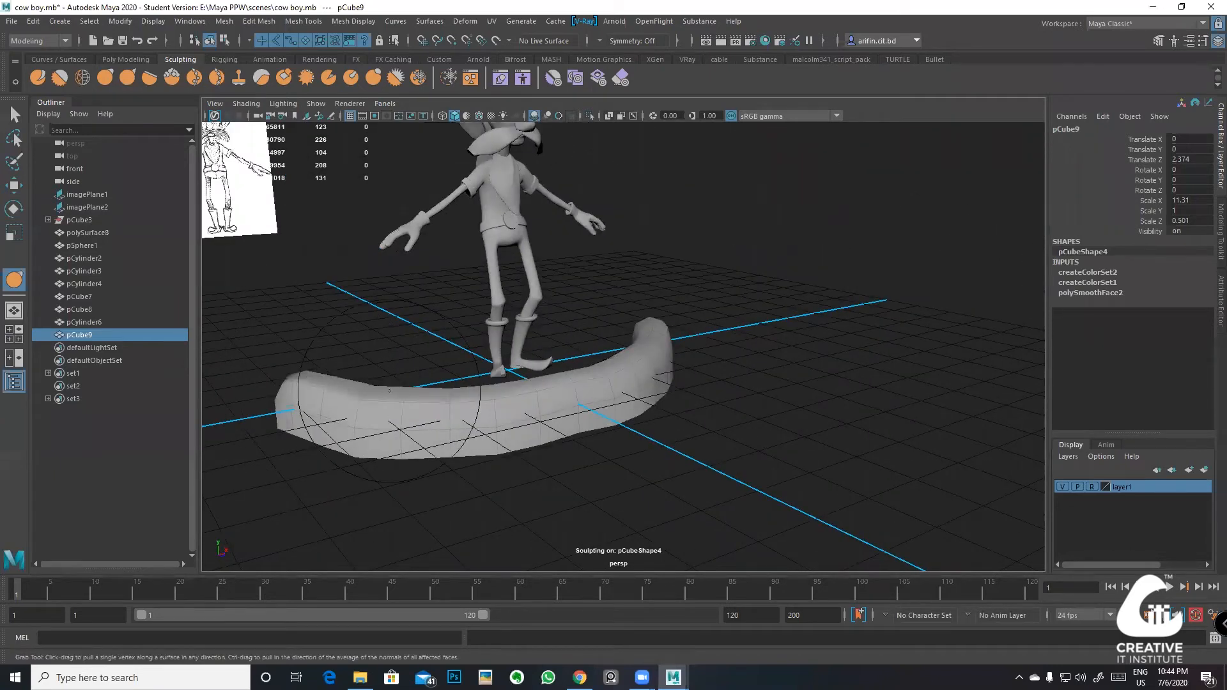
Step: Try pulling the middle of the curved bar with the Grab sculpting tool, undo the stroke and leave the tool
{"action": "left_click_drag", "start_coordinate": [477, 387], "coordinate": [545, 370]}
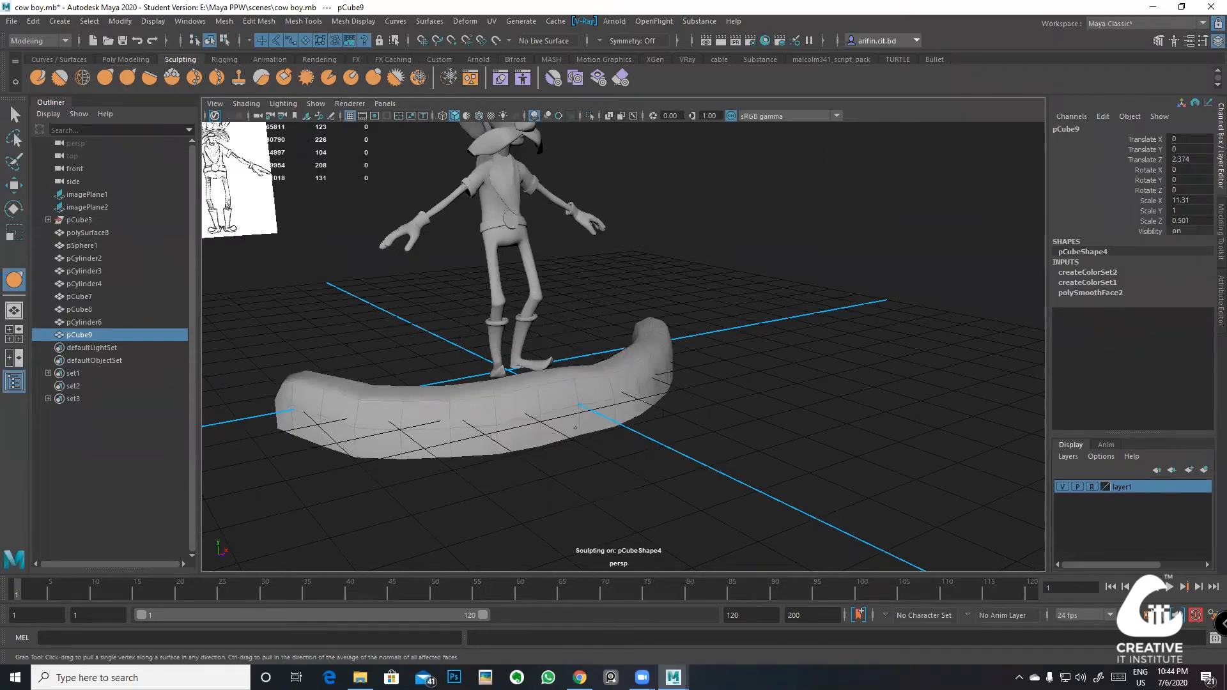
{"action": "left_click_drag", "start_coordinate": [608, 414], "coordinate": [572, 410], "text": "alt"}
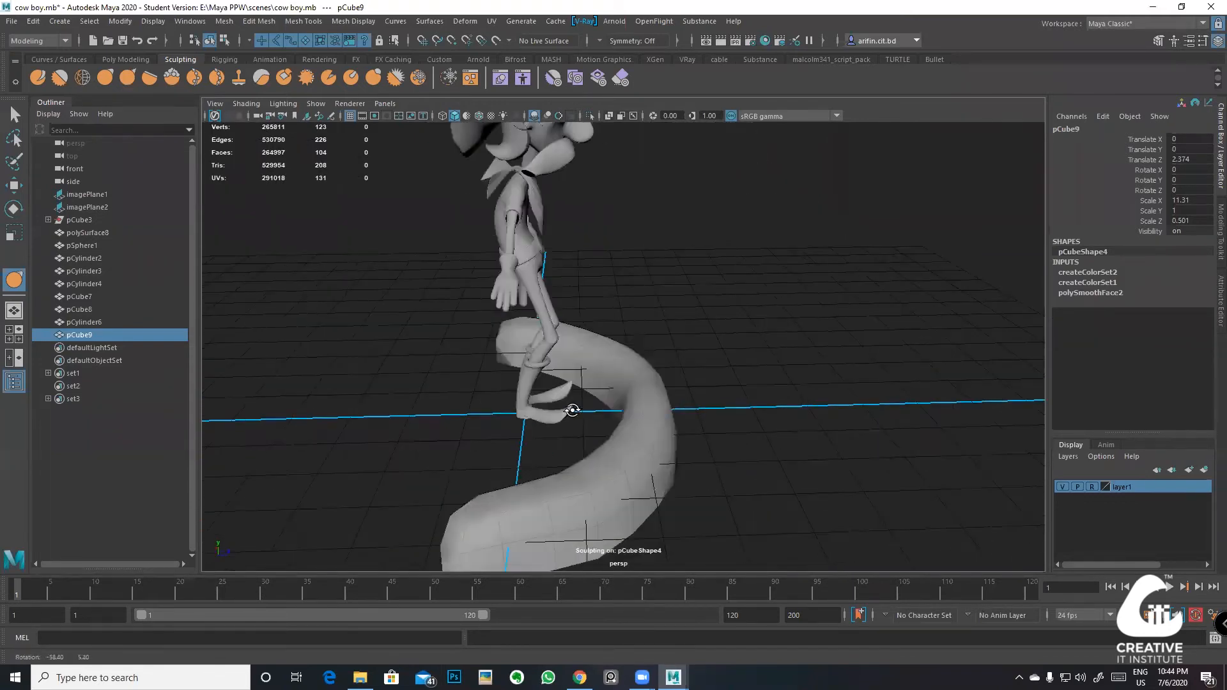
{"action": "key", "text": "ctrl+z"}
{"action": "key", "text": "q"}
{"action": "right_click_drag", "start_coordinate": [544, 325], "coordinate": [622, 304]}
{"action": "left_click", "coordinate": [622, 306]}
Step: Select four adjoining faces on top of the curved bar near its middle, extrude them and raise them into a block
{"action": "left_click_drag", "start_coordinate": [614, 370], "coordinate": [548, 394], "text": "alt"}
{"action": "scroll", "coordinate": [526, 423], "scroll_direction": "up", "scroll_amount": 3}
{"action": "left_click", "coordinate": [525, 423]}
{"action": "right_click_drag", "start_coordinate": [547, 324], "coordinate": [525, 362]}
{"action": "left_click", "coordinate": [512, 368]}
{"action": "left_click", "coordinate": [562, 392], "text": "shift"}
{"action": "mouse_move", "coordinate": [562, 392]}
{"action": "left_mouse_down", "text": "alt"}
{"action": "mouse_move", "coordinate": [548, 378]}
{"action": "mouse_move", "coordinate": [562, 403]}
{"action": "left_mouse_up", "text": "alt"}
{"action": "key", "text": "ctrl+e"}
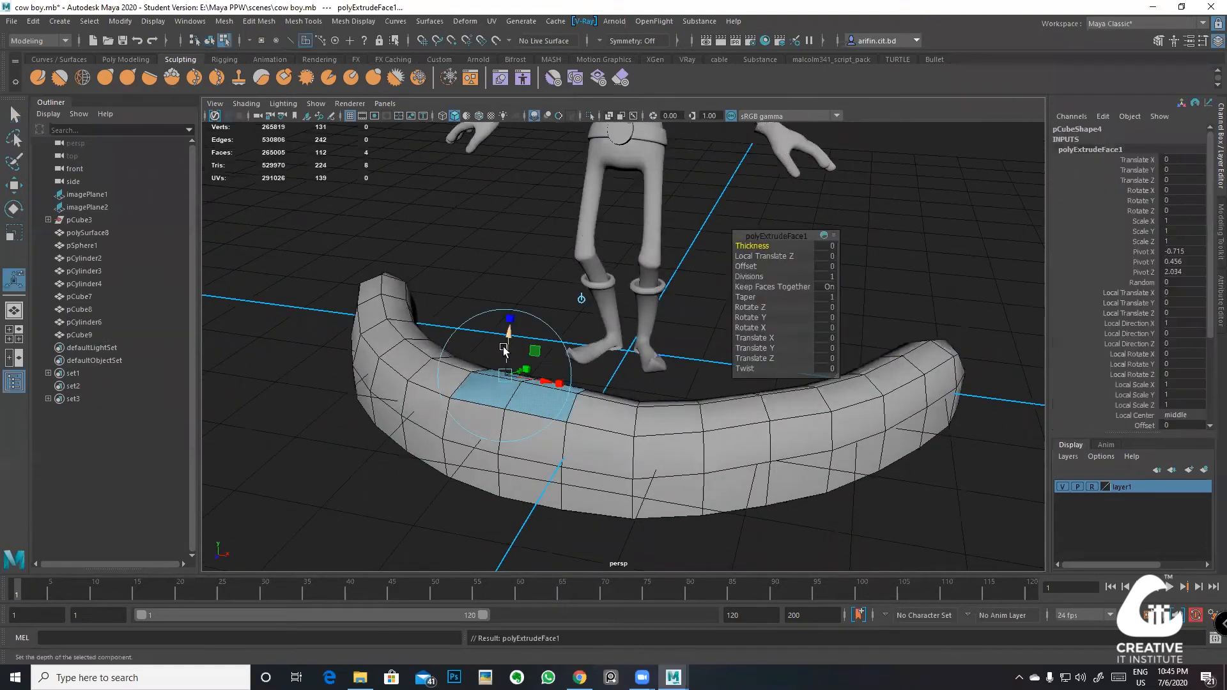
{"action": "key", "text": "w"}
{"action": "left_click_drag", "start_coordinate": [510, 336], "coordinate": [483, 274]}
{"action": "left_click", "coordinate": [483, 273]}
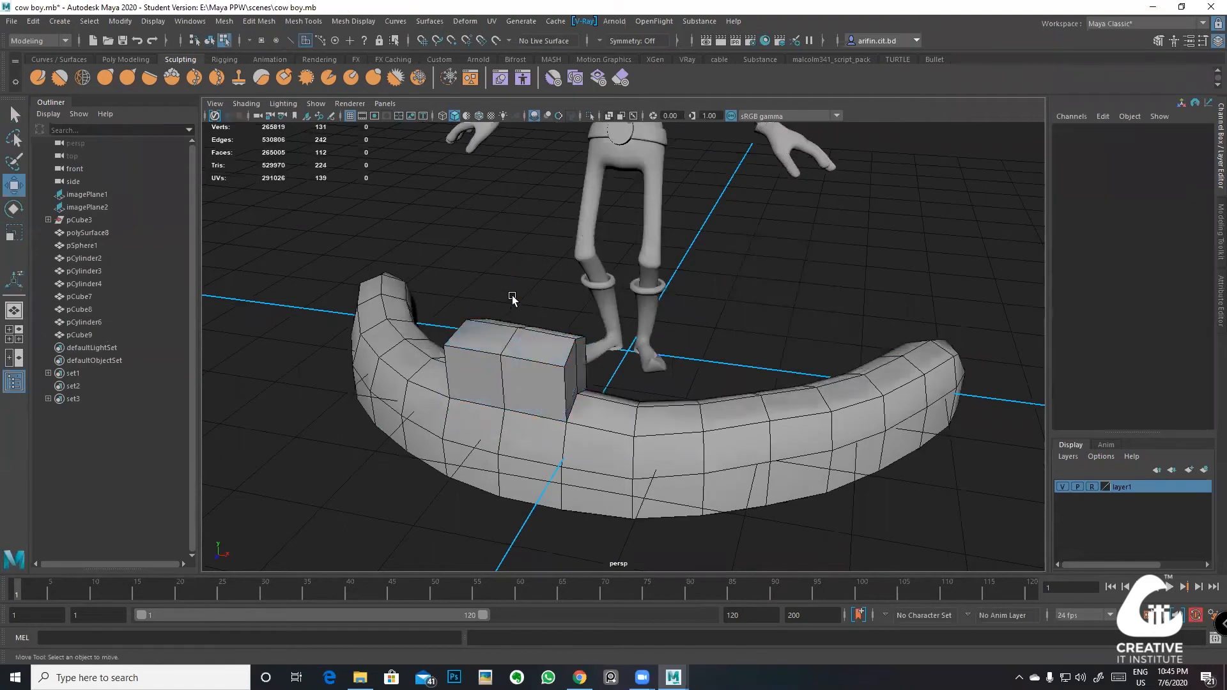
Step: Select the nine vertices on top of the extruded block and move them upward to make it taller
{"action": "left_click", "coordinate": [503, 334]}
{"action": "left_click_drag", "start_coordinate": [554, 351], "coordinate": [520, 326], "text": "alt"}
{"action": "double_click", "coordinate": [541, 345]}
{"action": "left_click", "coordinate": [542, 342]}
{"action": "right_click_drag", "start_coordinate": [519, 325], "coordinate": [486, 329]}
{"action": "left_click_drag", "start_coordinate": [546, 332], "coordinate": [628, 365], "text": "alt"}
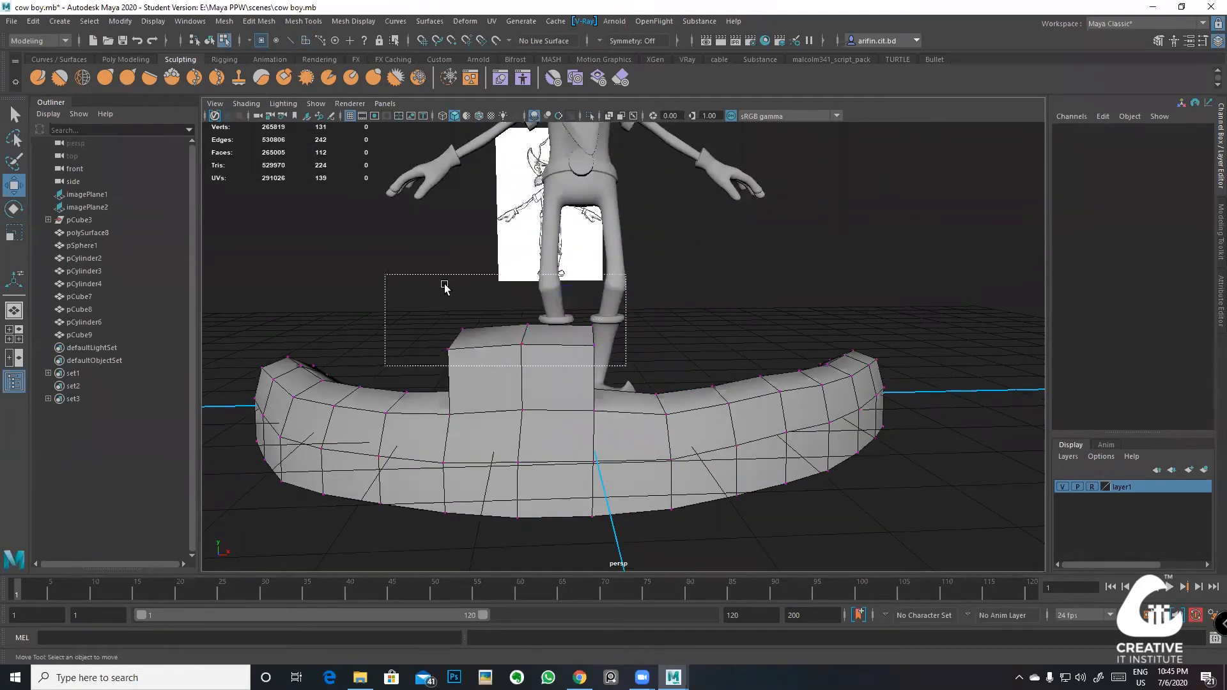
{"action": "left_click_drag", "start_coordinate": [518, 308], "coordinate": [484, 219]}
Step: Rotate the block's nine top vertices so that its top surface slopes
{"action": "left_click_drag", "start_coordinate": [581, 351], "coordinate": [571, 388], "text": "alt"}
{"action": "key", "text": "e"}
{"action": "left_click_drag", "start_coordinate": [551, 323], "coordinate": [563, 388], "text": "alt"}
{"action": "key", "text": "r"}
{"action": "key", "text": "e"}
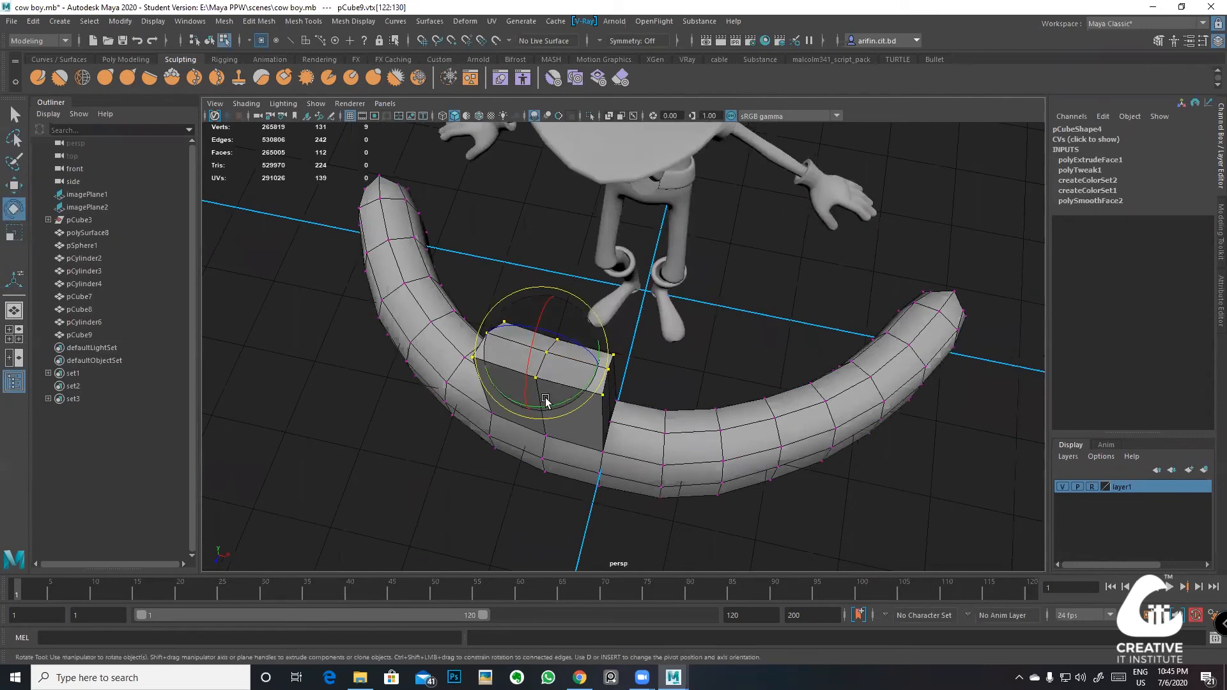
{"action": "key", "text": "ctrl+z"}
{"action": "left_click_drag", "start_coordinate": [578, 342], "coordinate": [650, 251]}
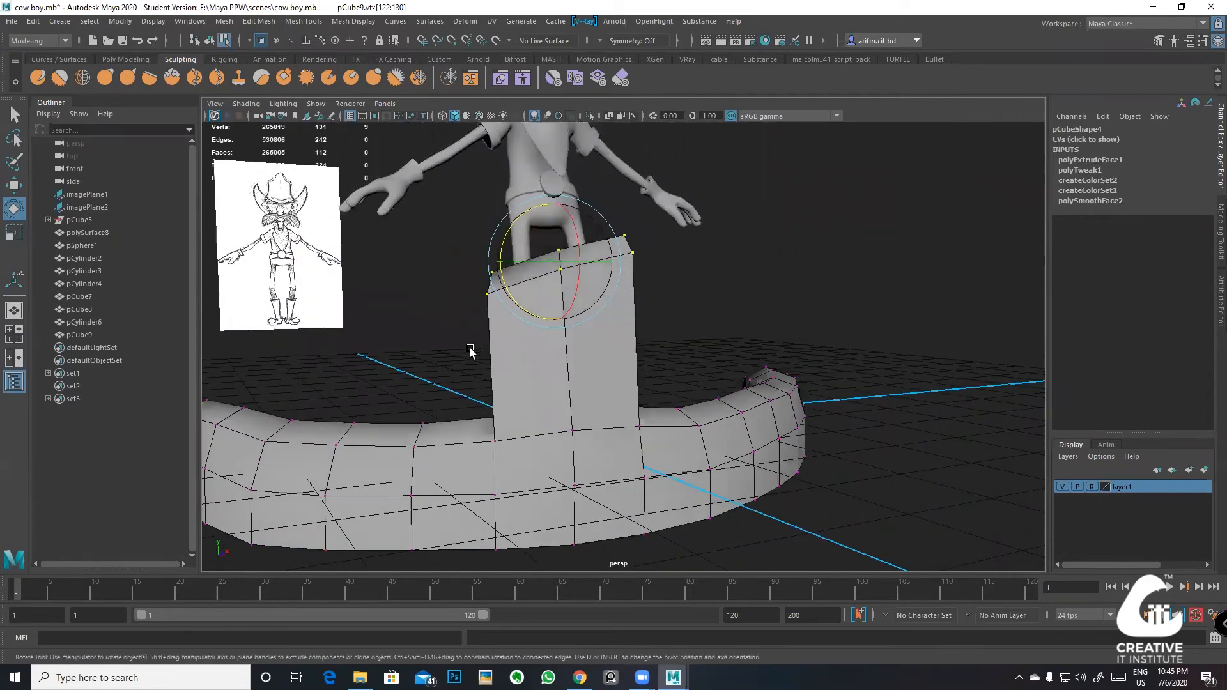
Step: Select the four top faces of the bar beside the first block, extrude them and raise them into a second block
{"action": "left_click_drag", "start_coordinate": [546, 268], "coordinate": [553, 433], "text": "alt"}
{"action": "mouse_move", "coordinate": [507, 408]}
{"action": "right_mouse_down"}
{"action": "mouse_move", "coordinate": [507, 384]}
{"action": "mouse_move", "coordinate": [505, 403]}
{"action": "right_mouse_up"}
{"action": "left_click", "coordinate": [521, 397]}
{"action": "left_click_drag", "start_coordinate": [594, 401], "coordinate": [574, 408], "text": "alt"}
{"action": "left_click", "coordinate": [770, 331]}
{"action": "left_click", "coordinate": [554, 408]}
{"action": "key", "text": "q"}
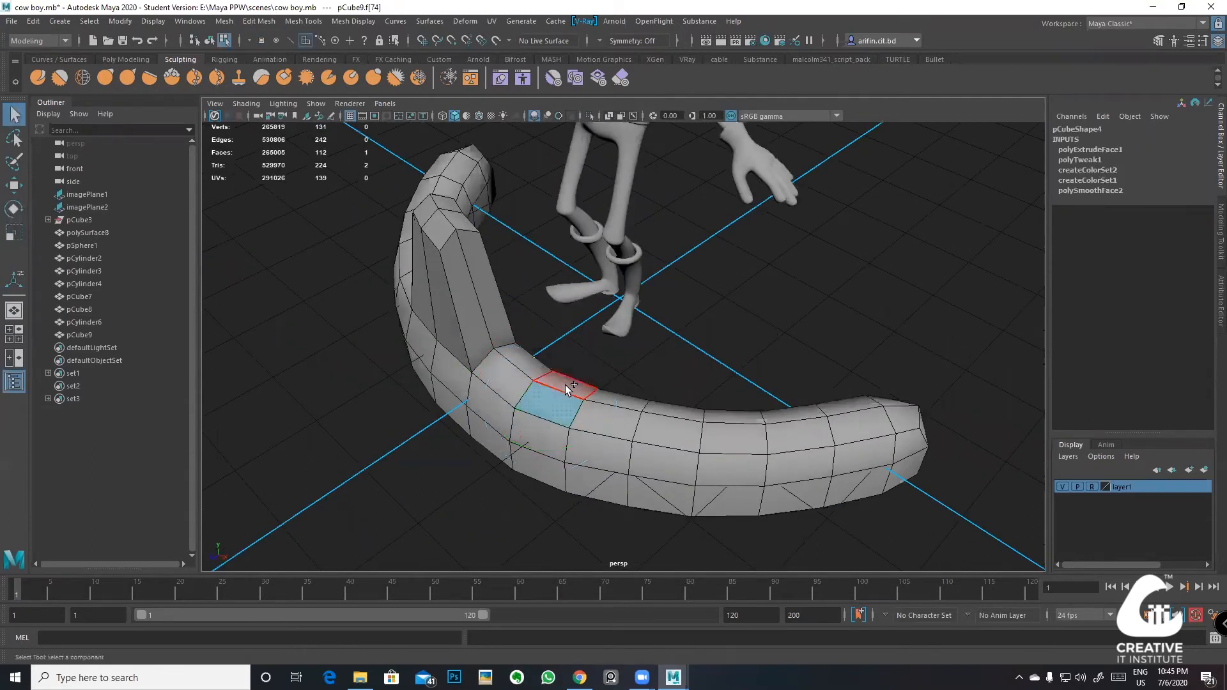
{"action": "left_click_drag", "start_coordinate": [527, 363], "coordinate": [606, 266], "text": "alt"}
{"action": "key", "text": "ctrl+e"}
{"action": "key", "text": "w"}
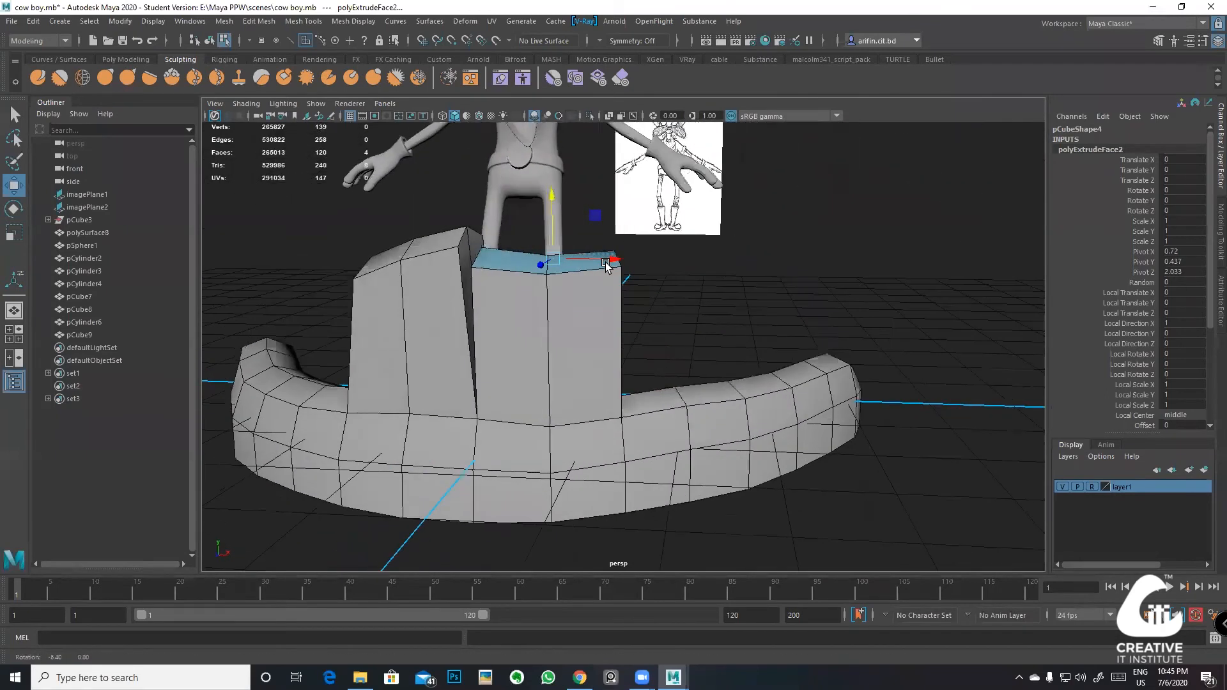
{"action": "key", "text": "e"}
{"action": "key", "text": "w"}
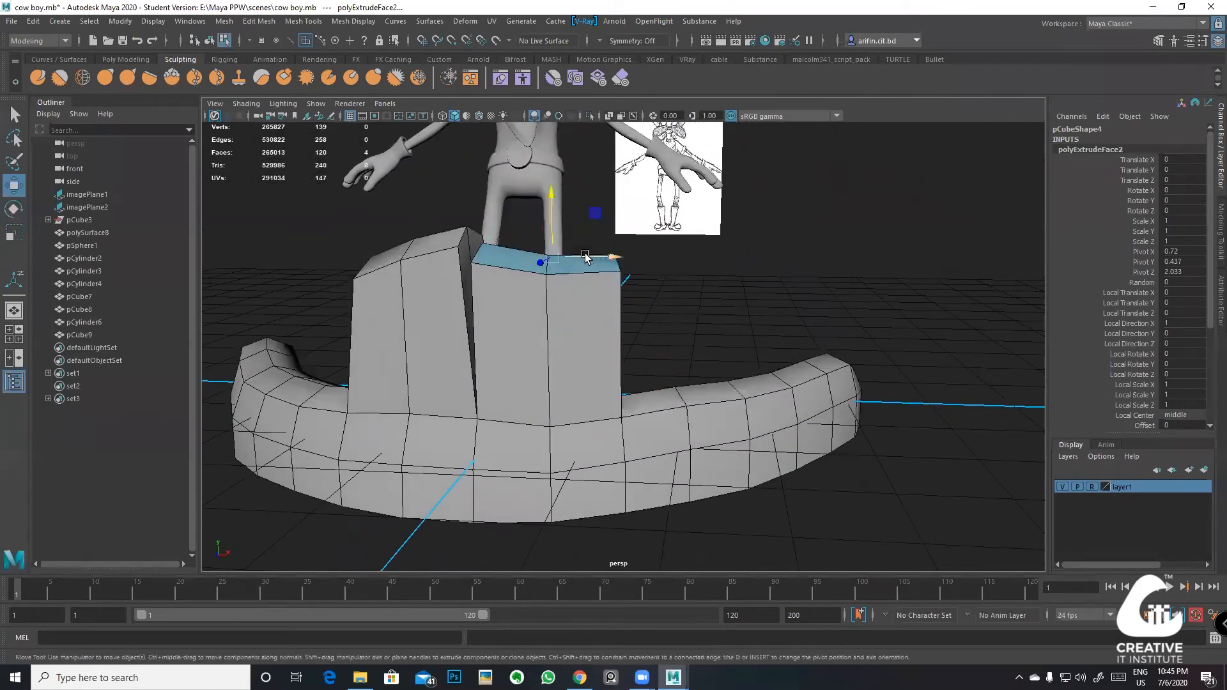
Step: Select the four top faces of the bar beyond the second block, extrude them and raise them into a third block
{"action": "left_click_drag", "start_coordinate": [595, 259], "coordinate": [652, 282], "text": "alt"}
{"action": "left_click", "coordinate": [564, 360]}
{"action": "left_click", "coordinate": [624, 383], "text": "shift"}
{"action": "left_click", "coordinate": [568, 336], "text": "shift"}
{"action": "left_click_drag", "start_coordinate": [654, 359], "coordinate": [597, 414], "text": "alt"}
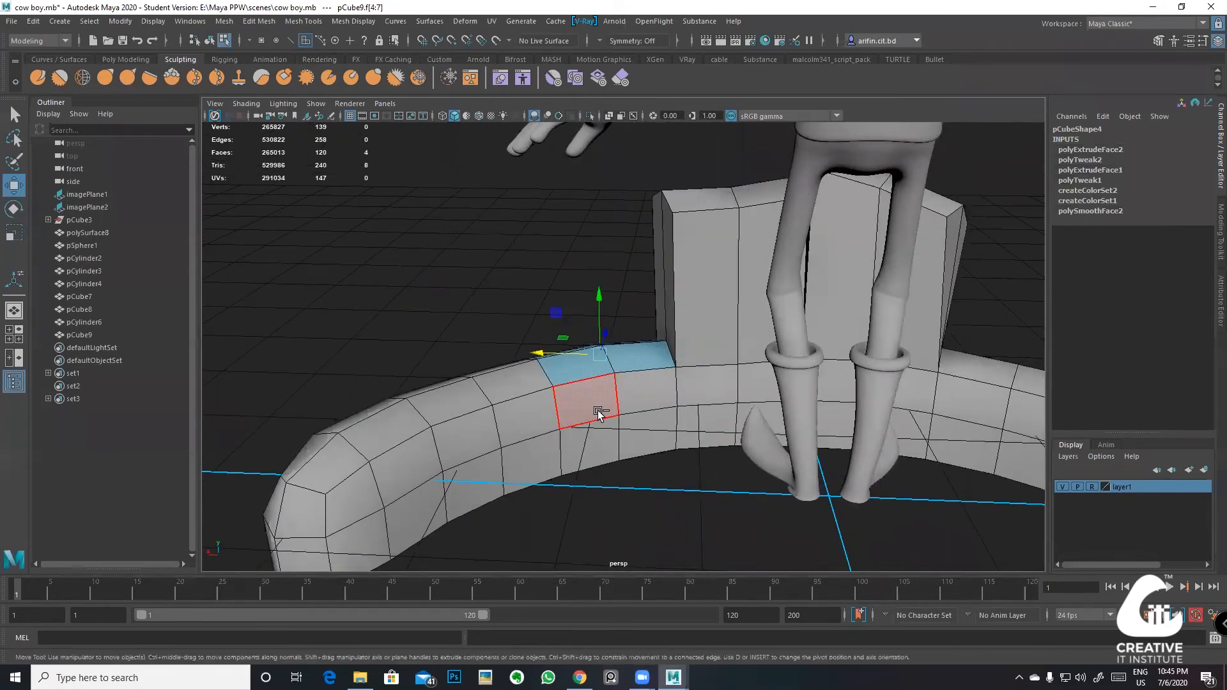
{"action": "key", "text": "ctrl+e"}
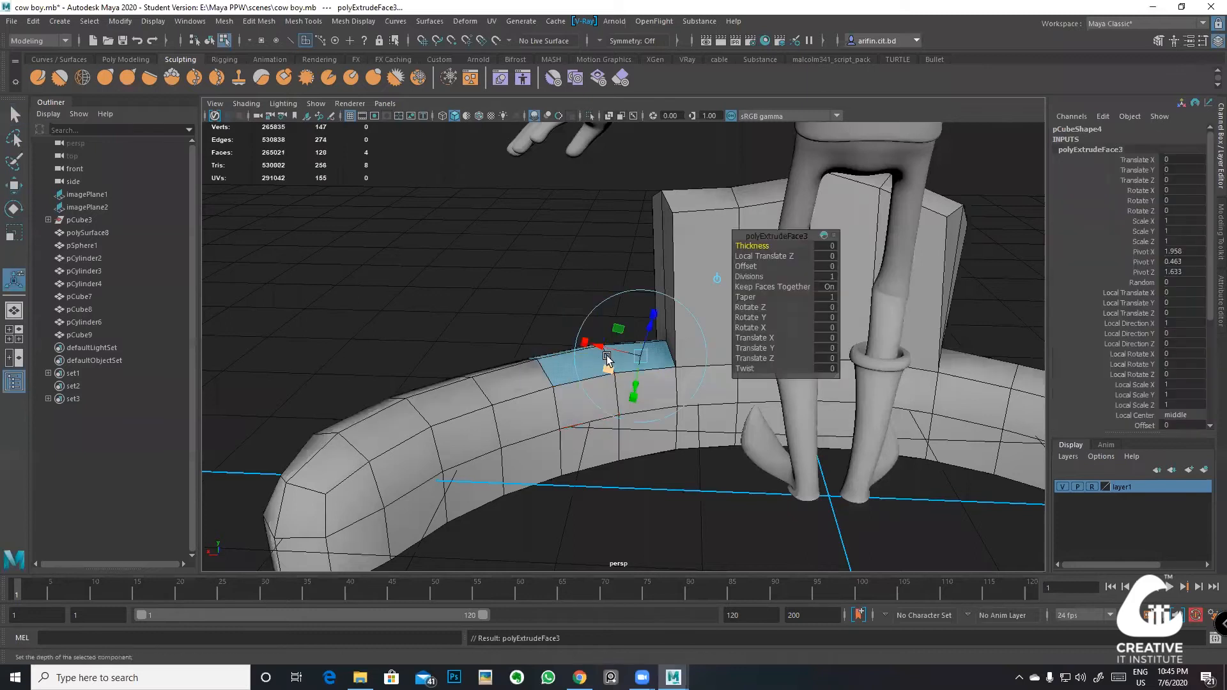
{"action": "key", "text": "w"}
{"action": "left_click_drag", "start_coordinate": [597, 310], "coordinate": [588, 213]}
{"action": "left_click", "coordinate": [596, 250]}
Step: Preview the blocks smoothed, return to the unsmoothed display and select two of the third block's top faces
{"action": "left_click_drag", "start_coordinate": [596, 277], "coordinate": [628, 302], "text": "alt"}
{"action": "key", "text": "3"}
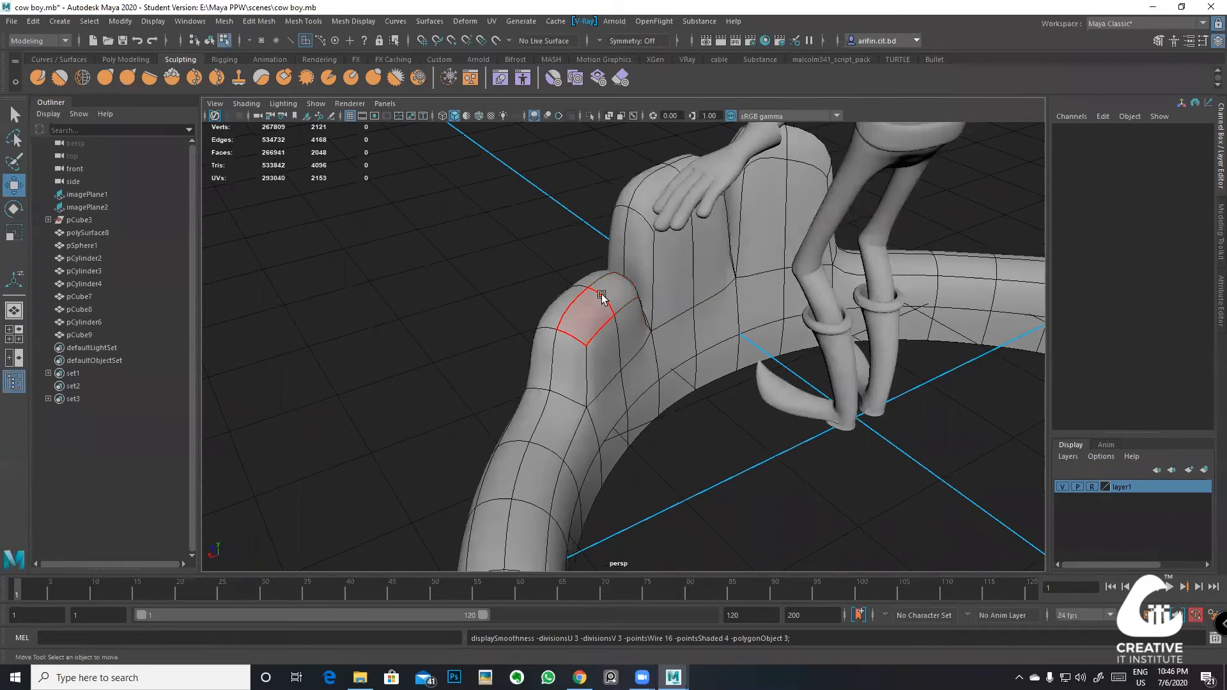
{"action": "left_click", "coordinate": [601, 296]}
{"action": "left_click_drag", "start_coordinate": [556, 330], "coordinate": [569, 346], "text": "alt"}
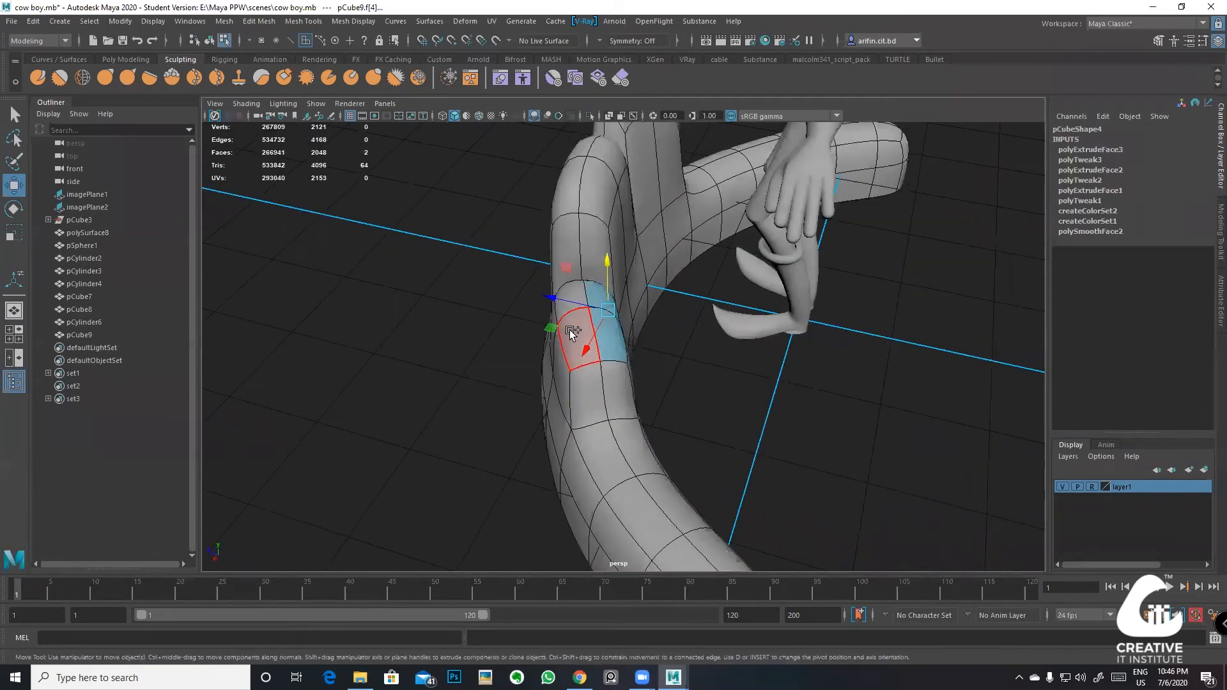
{"action": "key", "text": "1"}
{"action": "left_click", "coordinate": [572, 332], "text": "shift"}
{"action": "left_click_drag", "start_coordinate": [583, 311], "coordinate": [607, 339], "text": "alt"}
Step: Switch to edges and adjust the two edges along the third block's top, on the character's side, with the Move tool
{"action": "key", "text": "e"}
{"action": "key", "text": "r"}
{"action": "left_click_drag", "start_coordinate": [538, 311], "coordinate": [566, 304], "text": "alt"}
{"action": "right_click_drag", "start_coordinate": [566, 303], "coordinate": [512, 312]}
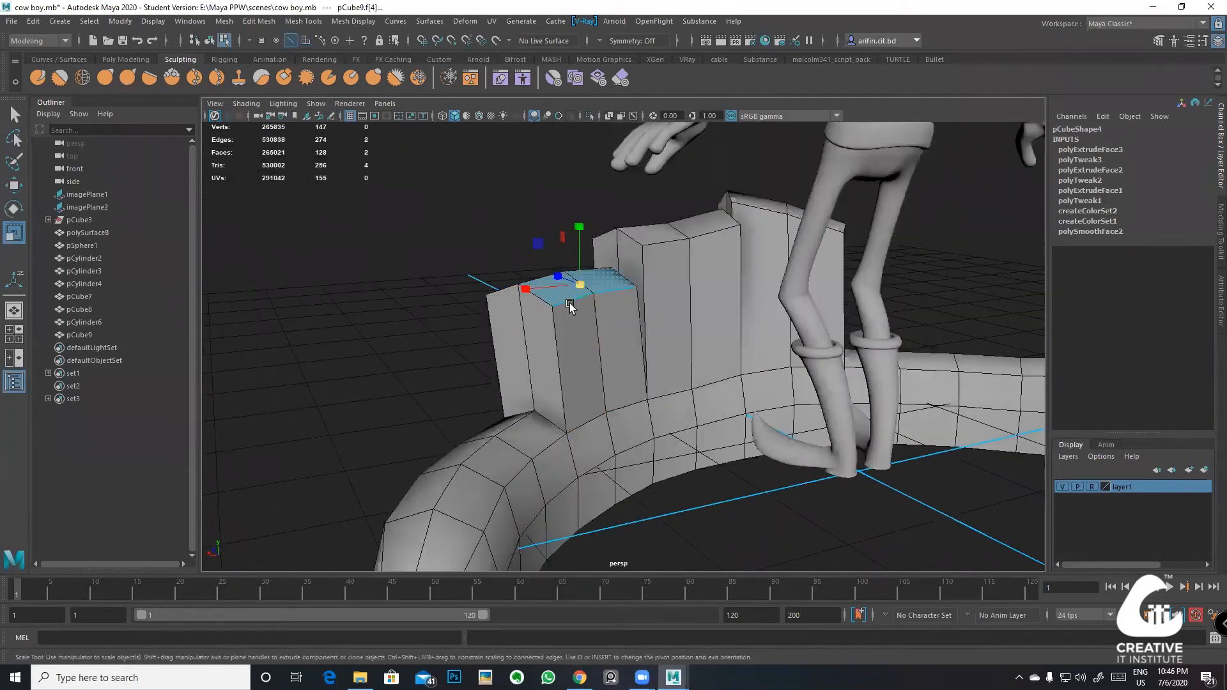
{"action": "left_click_drag", "start_coordinate": [609, 335], "coordinate": [620, 312], "text": "alt"}
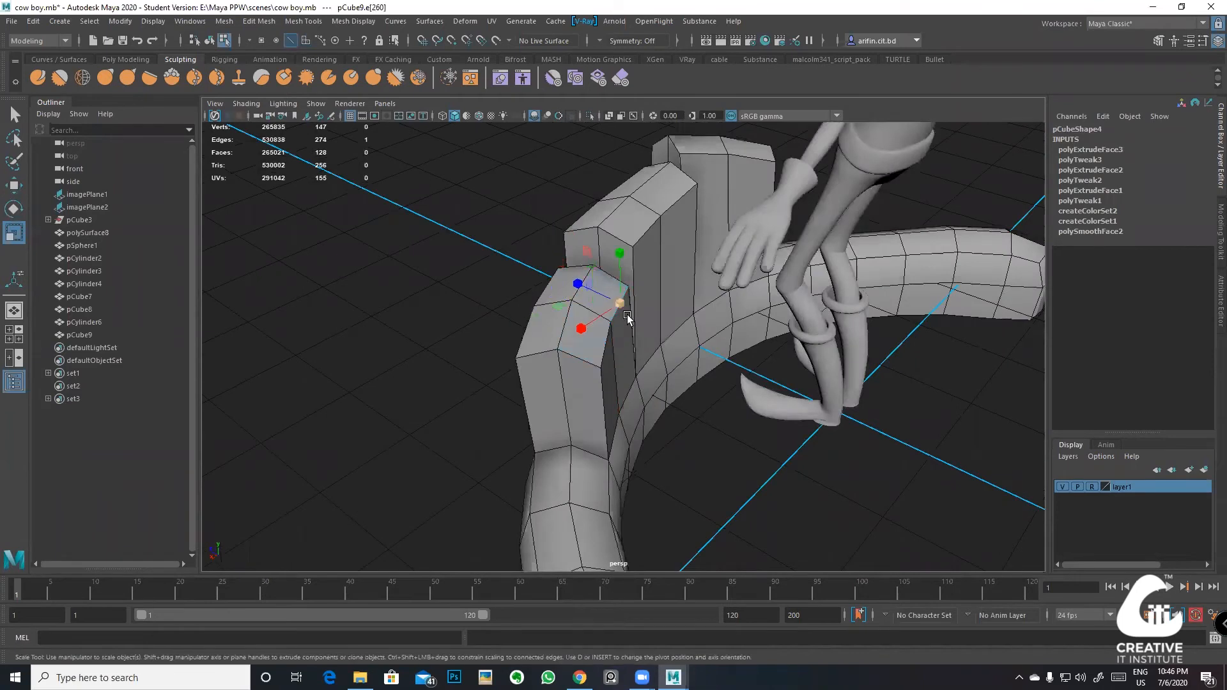
{"action": "key", "text": "w"}
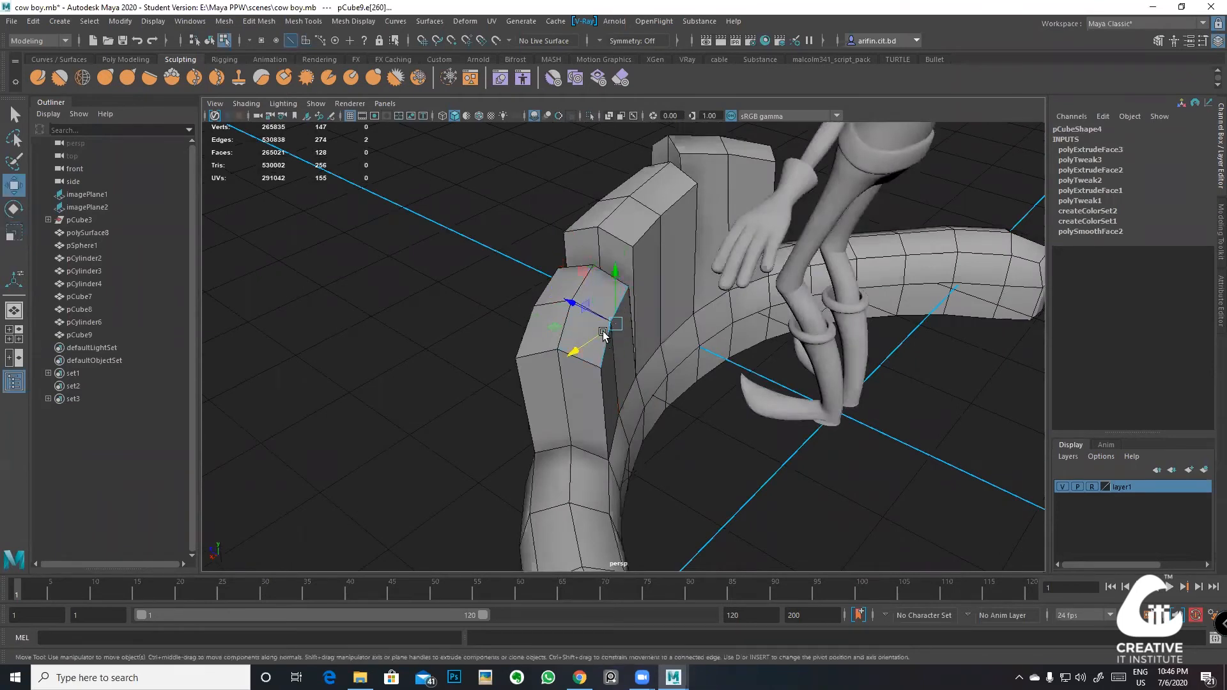
{"action": "mouse_move", "coordinate": [573, 324]}
{"action": "left_mouse_down", "text": "alt"}
{"action": "mouse_move", "coordinate": [663, 378]}
{"action": "mouse_move", "coordinate": [630, 348]}
{"action": "mouse_move", "coordinate": [534, 324]}
{"action": "mouse_move", "coordinate": [581, 350]}
{"action": "mouse_move", "coordinate": [550, 325]}
{"action": "left_mouse_up", "text": "alt"}
Step: Select the four top faces of the bar just beyond the third block
{"action": "right_click_drag", "start_coordinate": [557, 267], "coordinate": [553, 285]}
{"action": "left_click", "coordinate": [553, 274]}
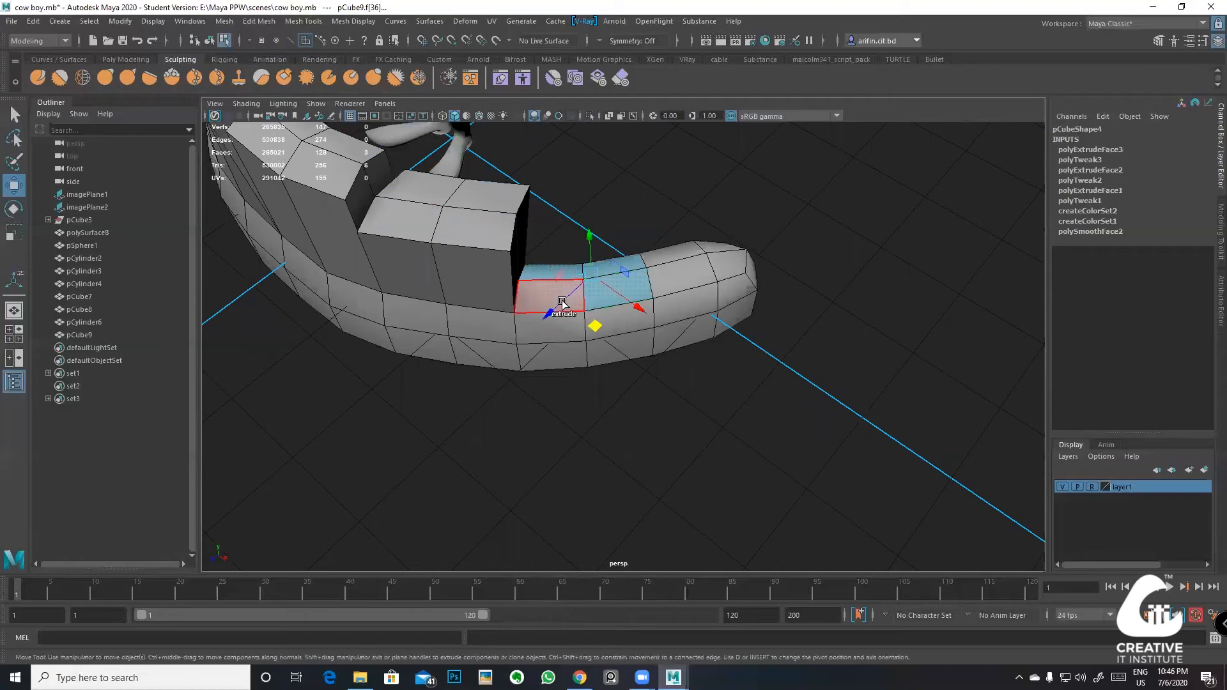
{"action": "left_click", "coordinate": [538, 295], "text": "shift"}
{"action": "left_click_drag", "start_coordinate": [538, 296], "coordinate": [619, 394], "text": "alt"}
{"action": "middle_click_drag", "start_coordinate": [619, 395], "coordinate": [559, 386], "text": "alt"}
{"action": "left_click_drag", "start_coordinate": [559, 386], "coordinate": [576, 400], "text": "alt"}
{"action": "scroll", "coordinate": [576, 399], "scroll_direction": "up", "scroll_amount": 3}
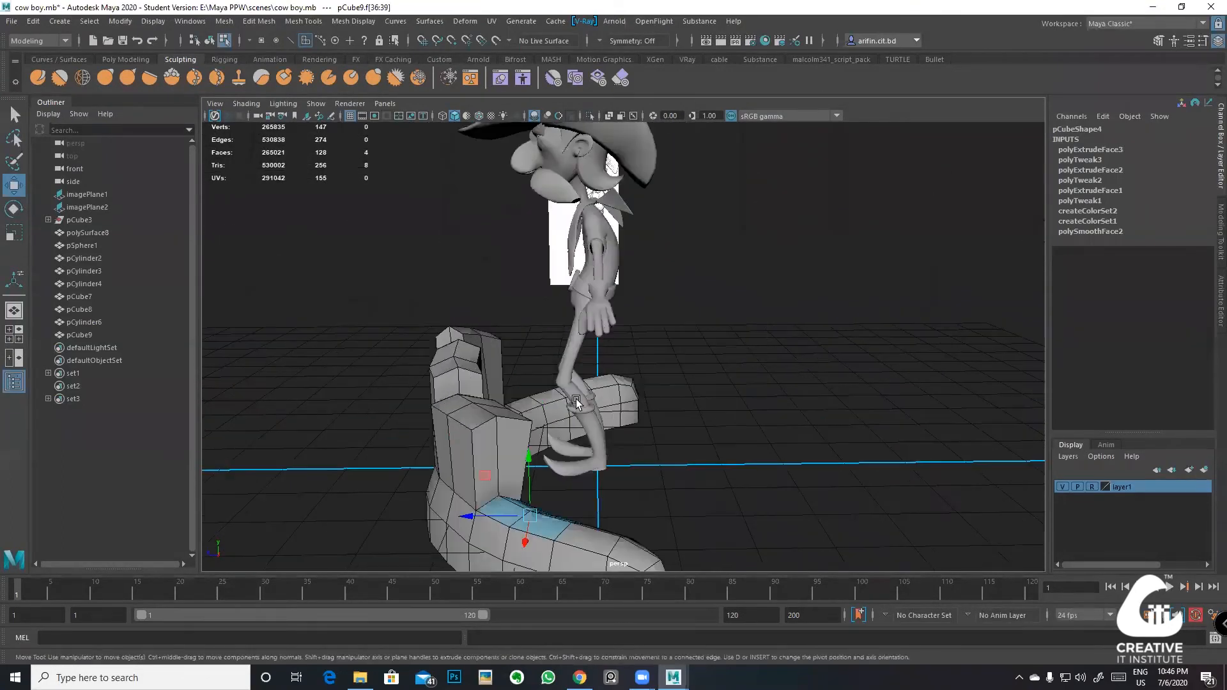
Step: Return to object mode and examine the cowboy character's separate meshes and the bar from several angles
{"action": "right_click_drag", "start_coordinate": [602, 254], "coordinate": [677, 215]}
{"action": "scroll", "coordinate": [646, 268], "scroll_direction": "down", "scroll_amount": 3}
{"action": "left_click_drag", "start_coordinate": [549, 313], "coordinate": [641, 320], "text": "alt"}
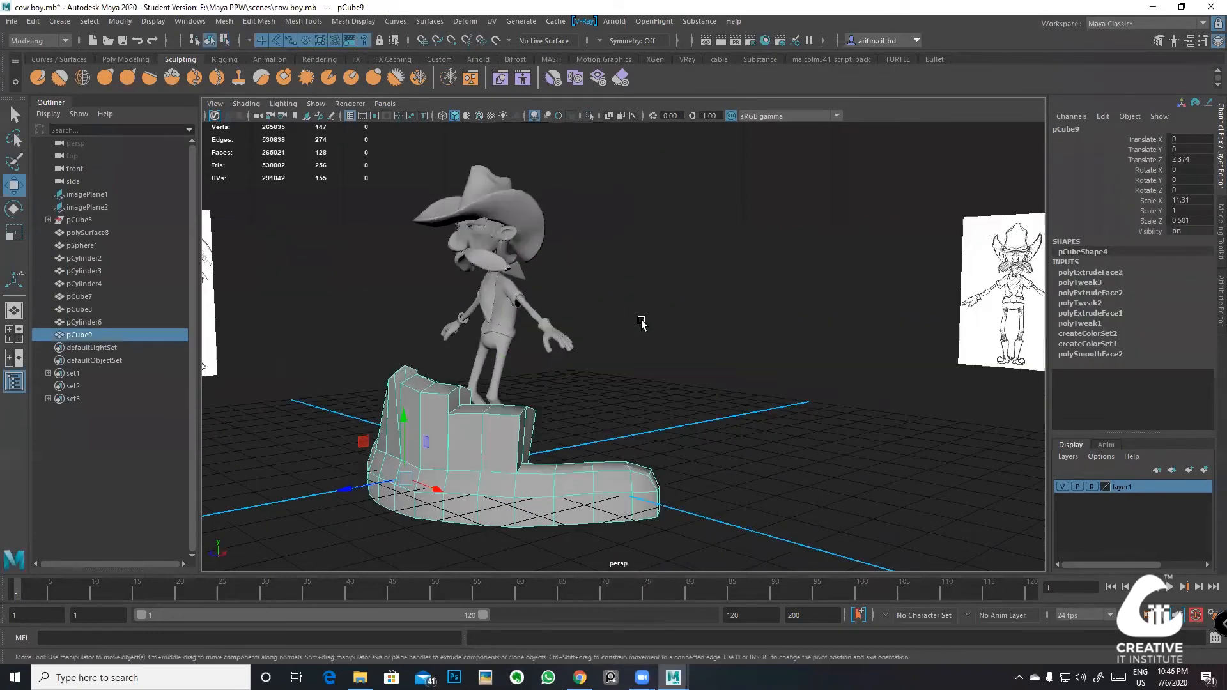
{"action": "left_click", "coordinate": [573, 281]}
{"action": "scroll", "coordinate": [484, 238], "scroll_direction": "up", "scroll_amount": 3}
{"action": "left_click_drag", "start_coordinate": [369, 134], "coordinate": [369, 134]}
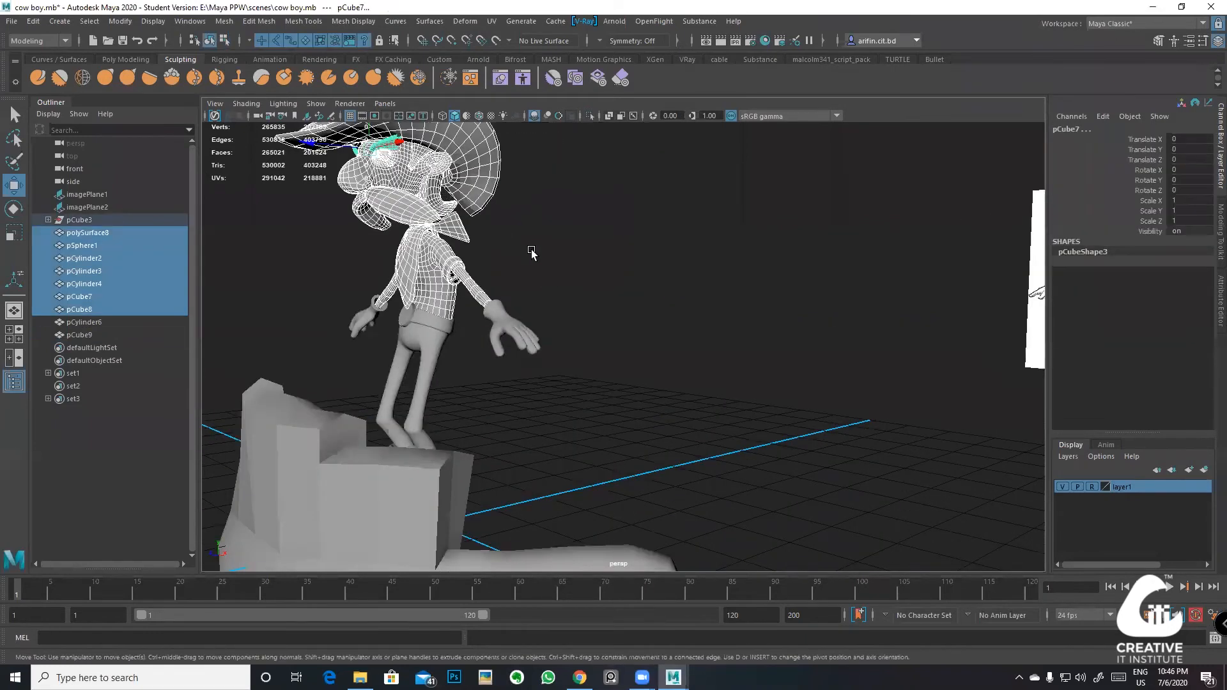
{"action": "middle_click_drag", "start_coordinate": [531, 252], "coordinate": [600, 329], "text": "alt"}
{"action": "left_click_drag", "start_coordinate": [600, 328], "coordinate": [678, 331], "text": "alt"}
{"action": "middle_click_drag", "start_coordinate": [589, 332], "coordinate": [633, 320], "text": "alt"}
{"action": "scroll", "coordinate": [548, 298], "scroll_direction": "down", "scroll_amount": 3}
{"action": "left_click_drag", "start_coordinate": [548, 299], "coordinate": [615, 276], "text": "alt"}
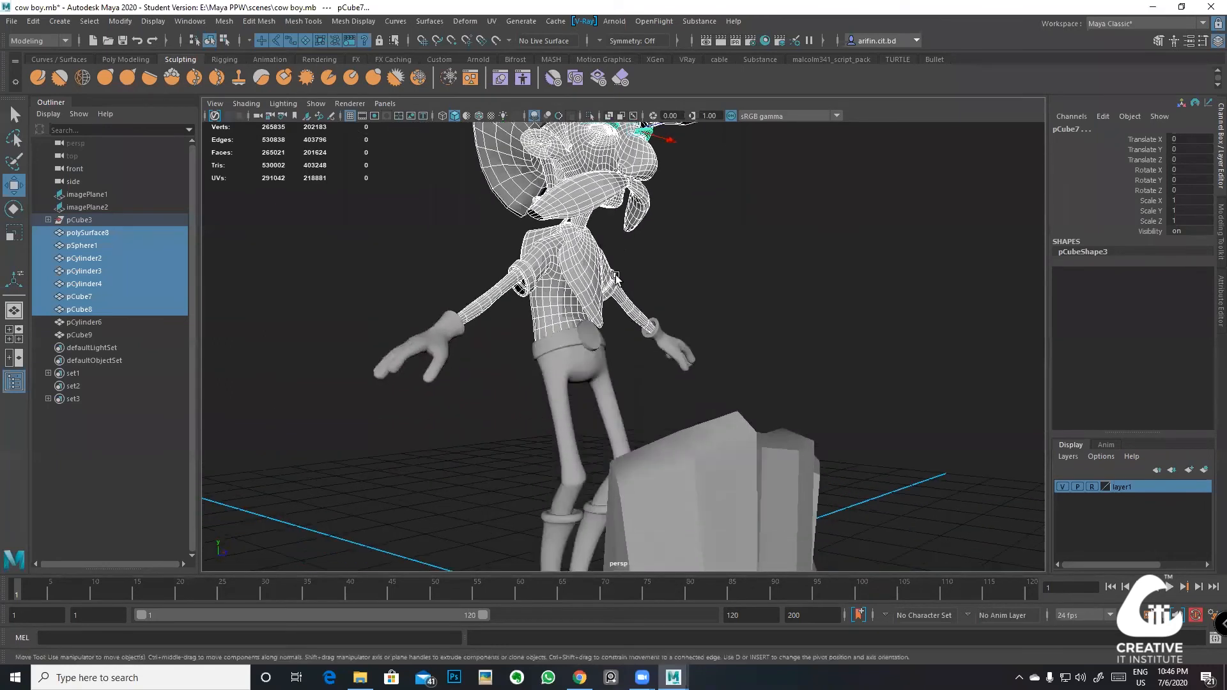
{"action": "left_click", "coordinate": [643, 403]}
{"action": "left_click", "coordinate": [532, 379]}
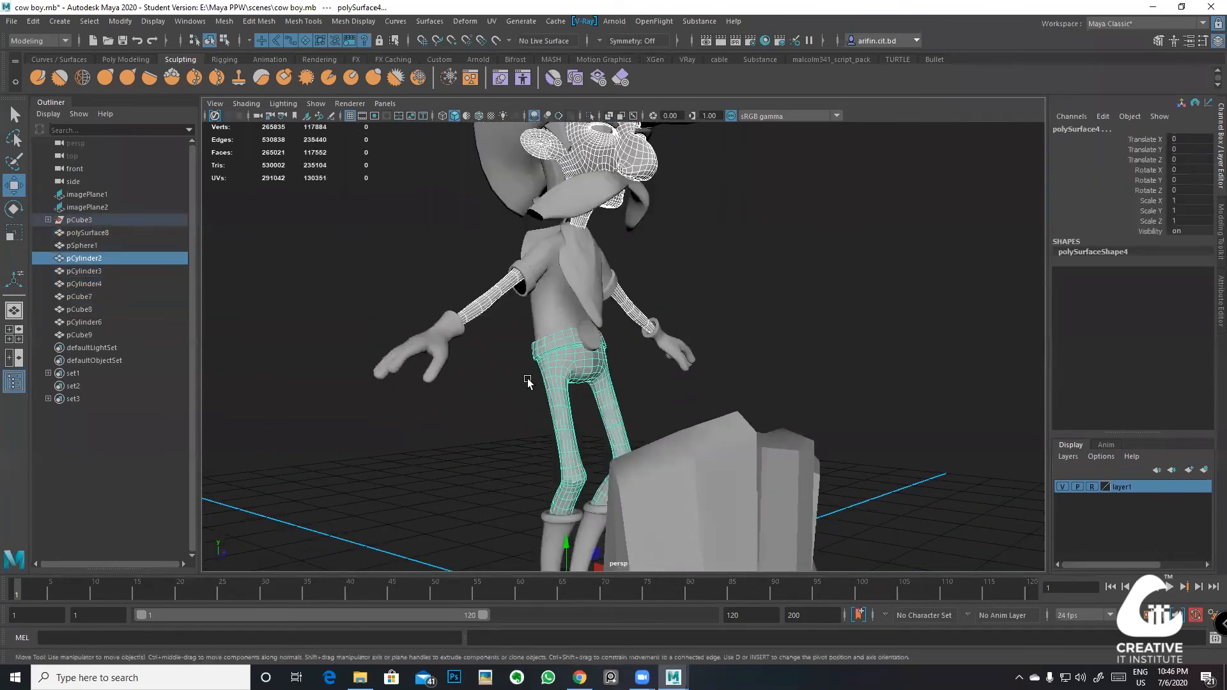
{"action": "left_click", "coordinate": [631, 401]}
{"action": "scroll", "coordinate": [635, 398], "scroll_direction": "down", "scroll_amount": 4}
{"action": "left_click_drag", "start_coordinate": [694, 362], "coordinate": [420, 123]}
{"action": "left_click_drag", "start_coordinate": [660, 268], "coordinate": [481, 282], "text": "alt"}
{"action": "left_click_drag", "start_coordinate": [655, 364], "coordinate": [448, 400], "text": "alt"}
{"action": "left_click_drag", "start_coordinate": [556, 384], "coordinate": [623, 419], "text": "alt"}
{"action": "middle_click_drag", "start_coordinate": [579, 413], "coordinate": [610, 354], "text": "alt"}
{"action": "left_click_drag", "start_coordinate": [580, 337], "coordinate": [610, 369], "text": "alt"}
Step: Move the vertex at the outer corner of the third block's top slightly outward
{"action": "left_click", "coordinate": [548, 339]}
{"action": "right_click_drag", "start_coordinate": [548, 325], "coordinate": [515, 324]}
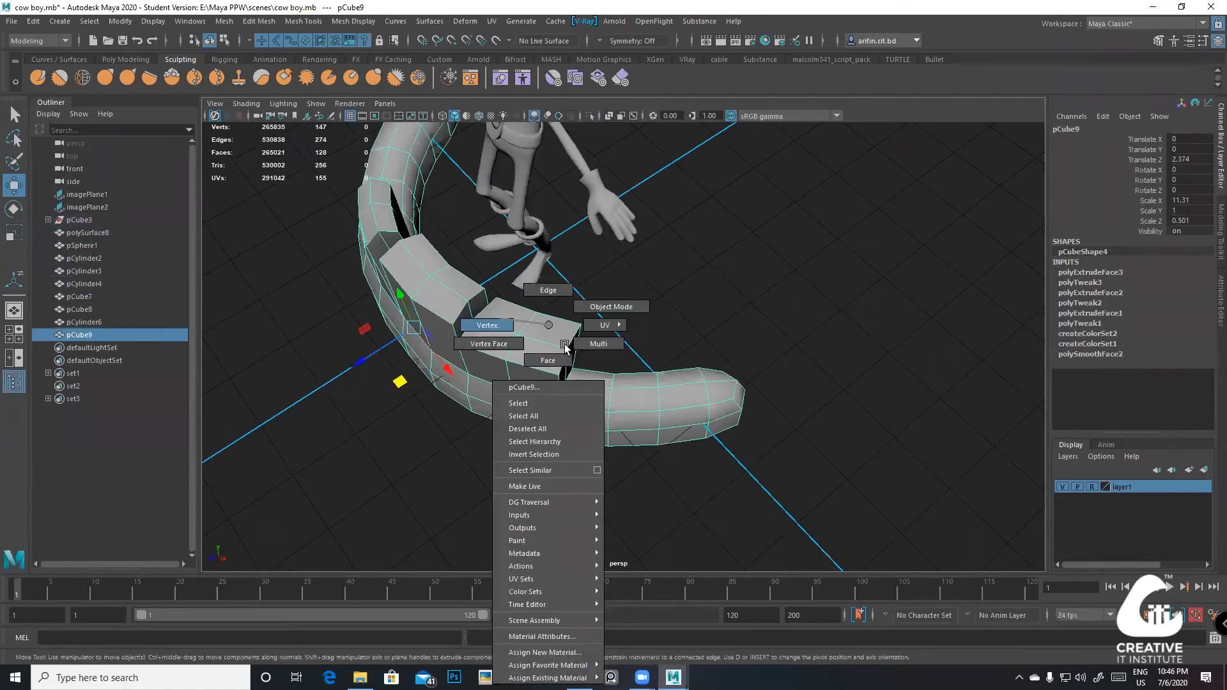
{"action": "left_click", "coordinate": [580, 327]}
{"action": "mouse_move", "coordinate": [581, 324]}
{"action": "left_mouse_down"}
{"action": "mouse_move", "coordinate": [571, 327]}
{"action": "mouse_move", "coordinate": [576, 289]}
{"action": "mouse_move", "coordinate": [597, 324]}
{"action": "left_mouse_up"}
Step: Extrude the four top faces of the bar beyond the third block and raise them into a fourth block
{"action": "right_click_drag", "start_coordinate": [597, 324], "coordinate": [592, 357]}
{"action": "left_click_drag", "start_coordinate": [606, 356], "coordinate": [556, 361], "text": "alt"}
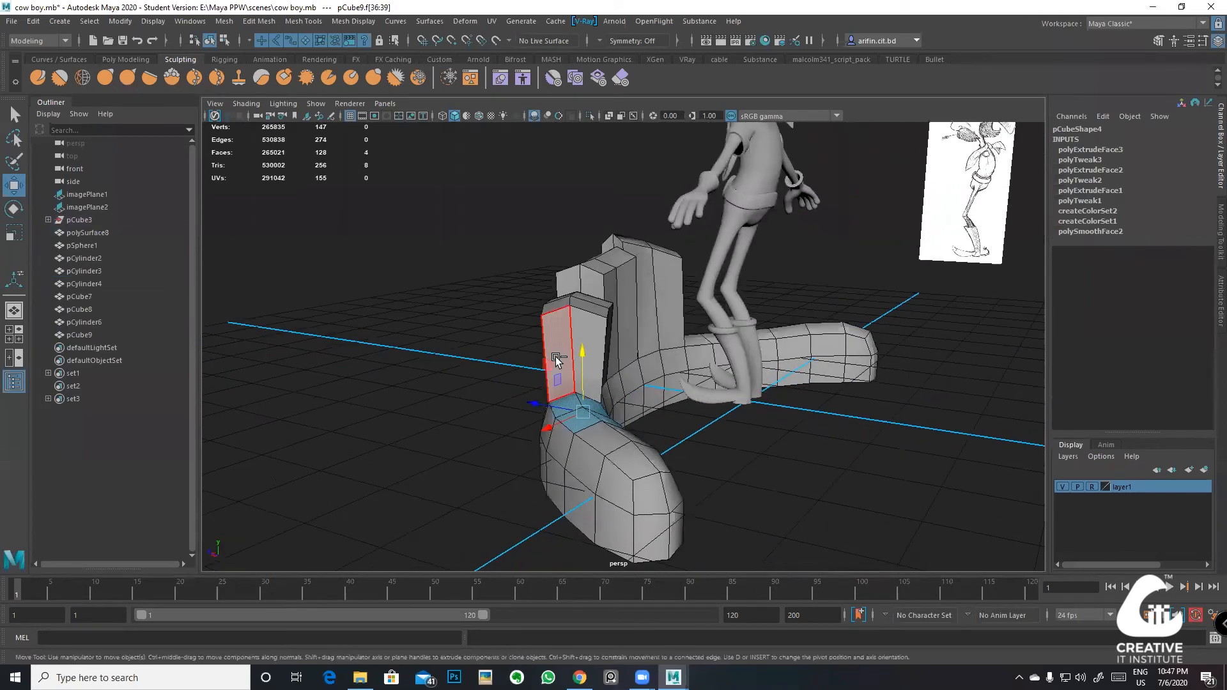
{"action": "key", "text": "ctrl+e"}
{"action": "key", "text": "w"}
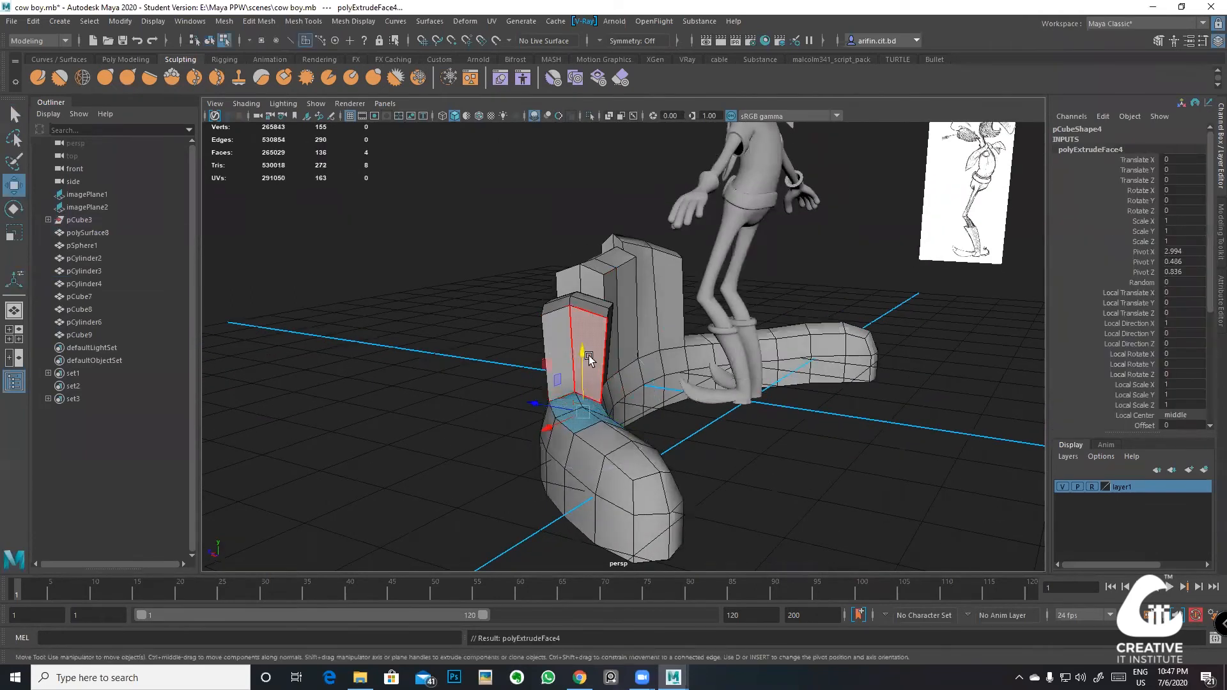
{"action": "left_click_drag", "start_coordinate": [569, 320], "coordinate": [566, 266]}
{"action": "key", "text": "e"}
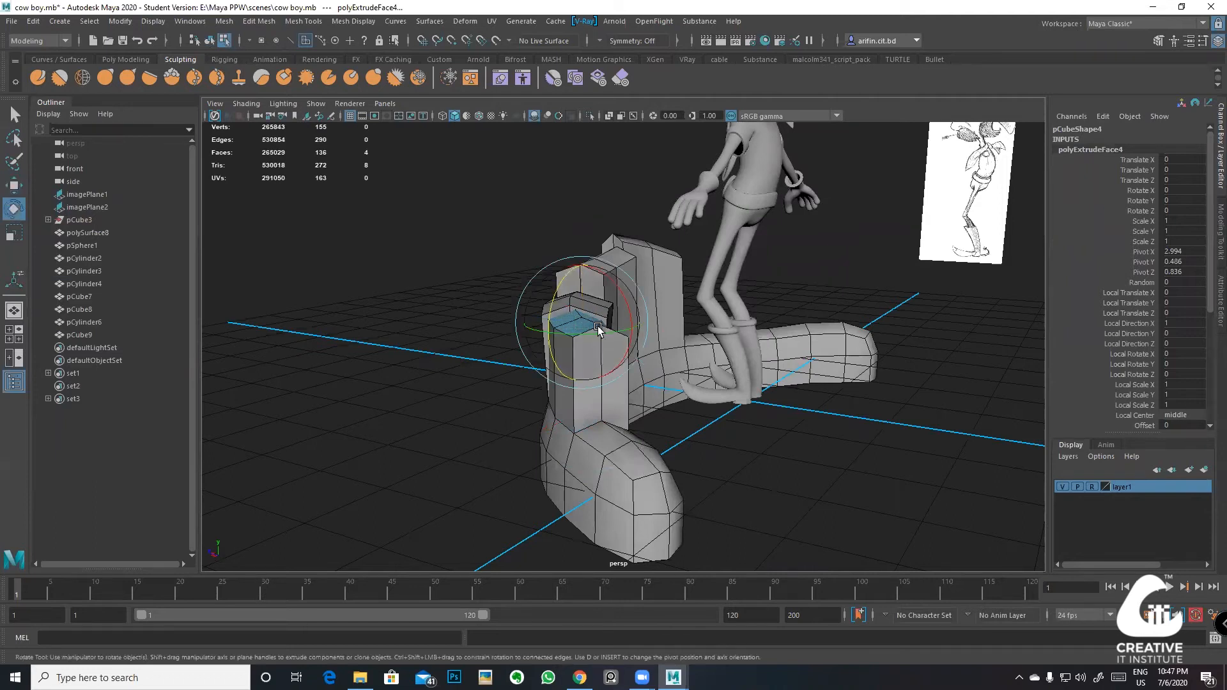
{"action": "left_click_drag", "start_coordinate": [589, 335], "coordinate": [601, 388], "text": "alt"}
{"action": "key", "text": "r"}
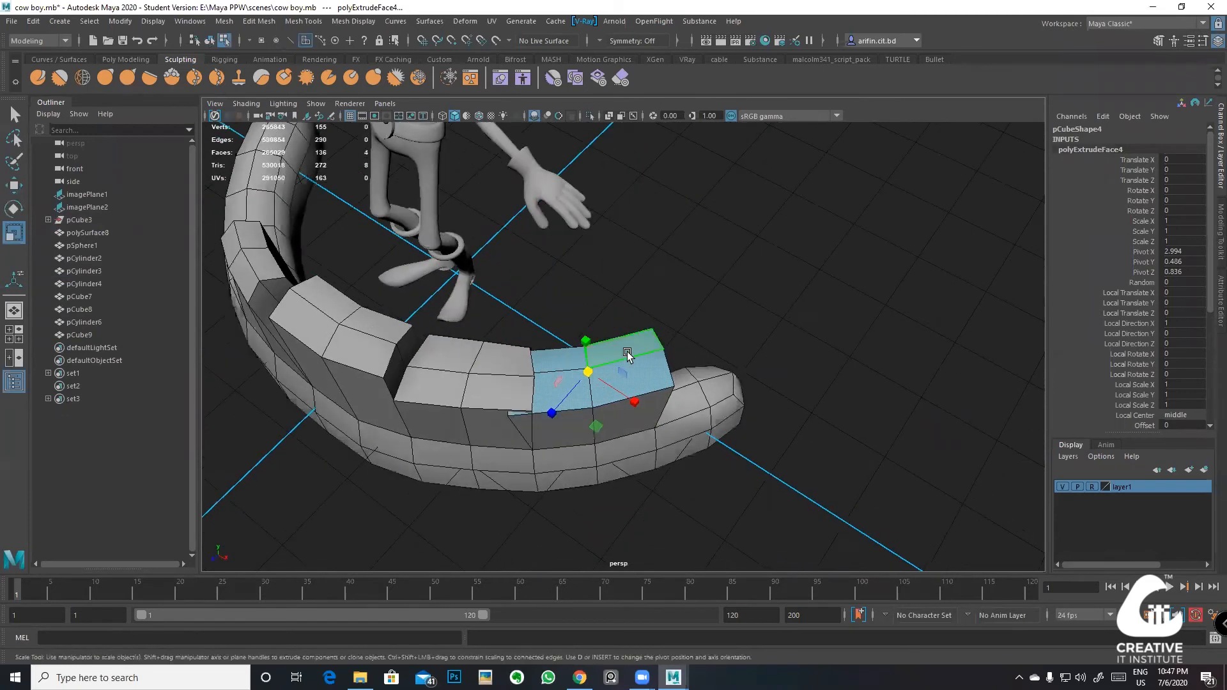
Step: Select the two edges at the outer end of the fourth block's top and move them back toward the other blocks
{"action": "right_click_drag", "start_coordinate": [593, 369], "coordinate": [587, 290]}
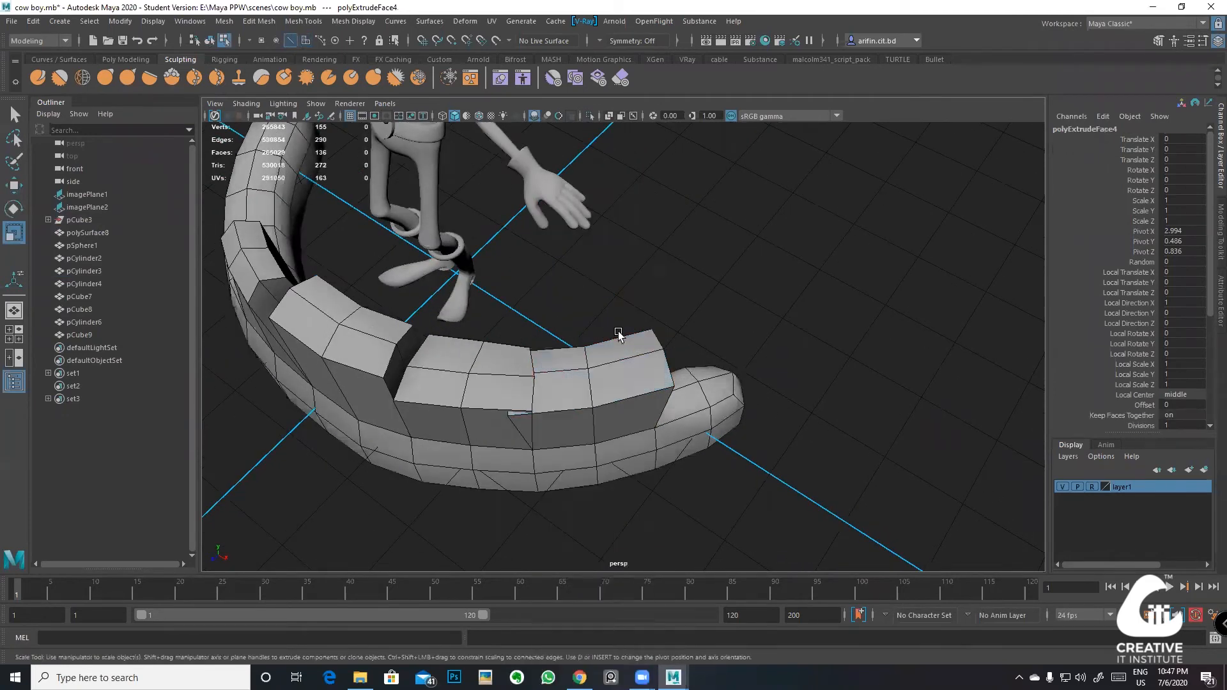
{"action": "left_click", "coordinate": [669, 365]}
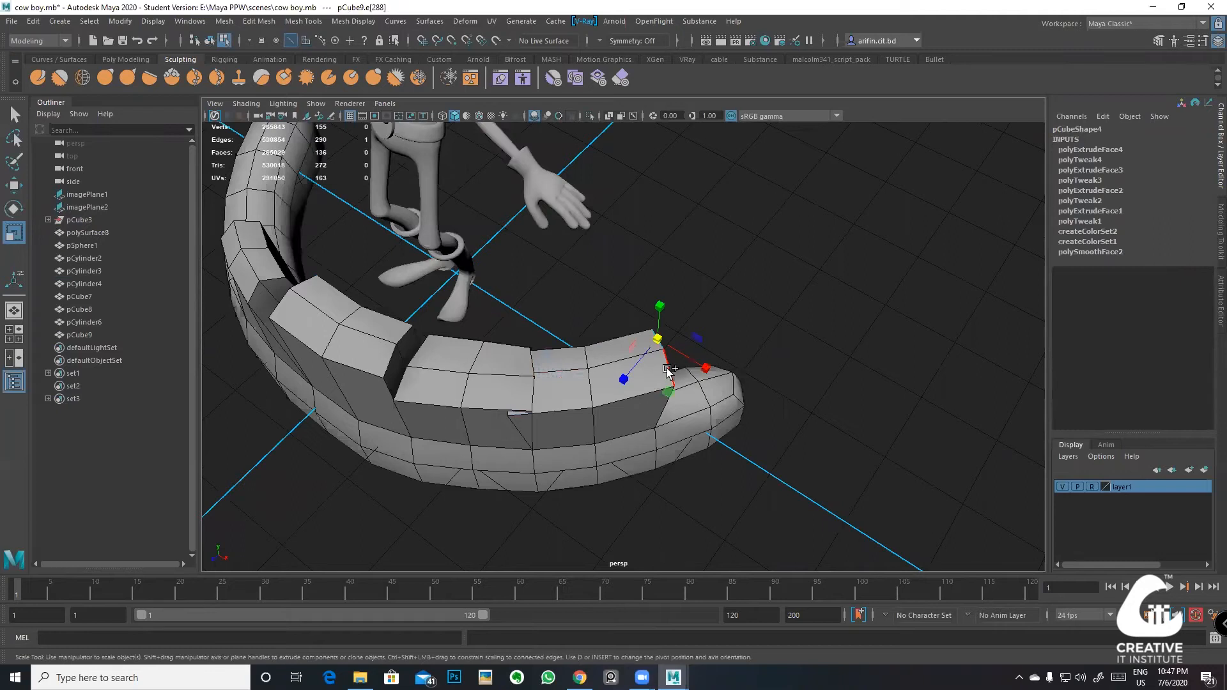
{"action": "key", "text": "w"}
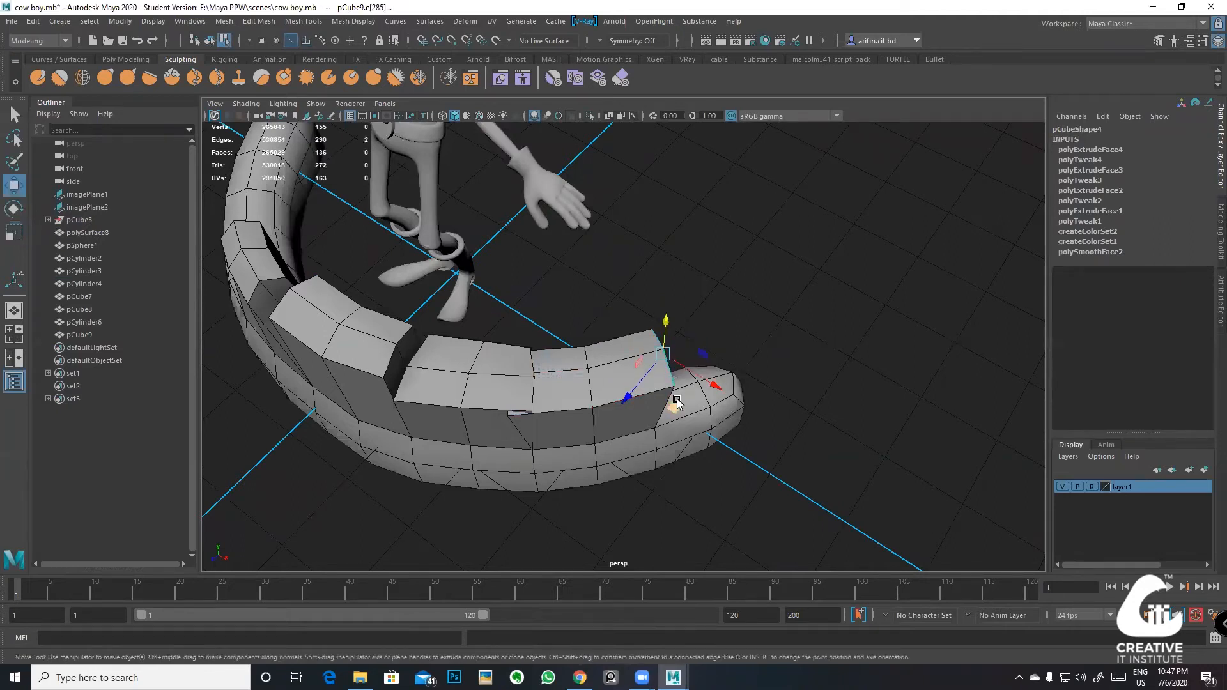
{"action": "middle_click_drag", "start_coordinate": [677, 401], "coordinate": [658, 401]}
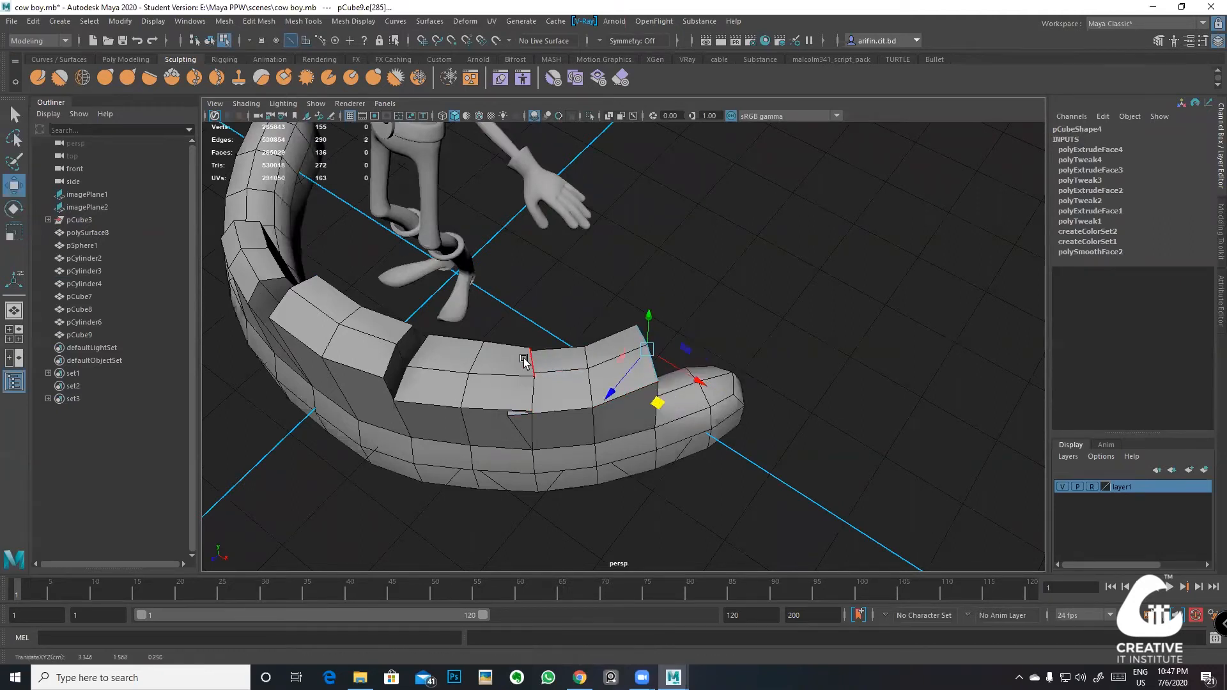
Step: Preview the bar smoothed, then try moving the edges in the gap between the third and fourth blocks and undo it
{"action": "right_click_drag", "start_coordinate": [546, 360], "coordinate": [527, 383]}
{"action": "key", "text": "3"}
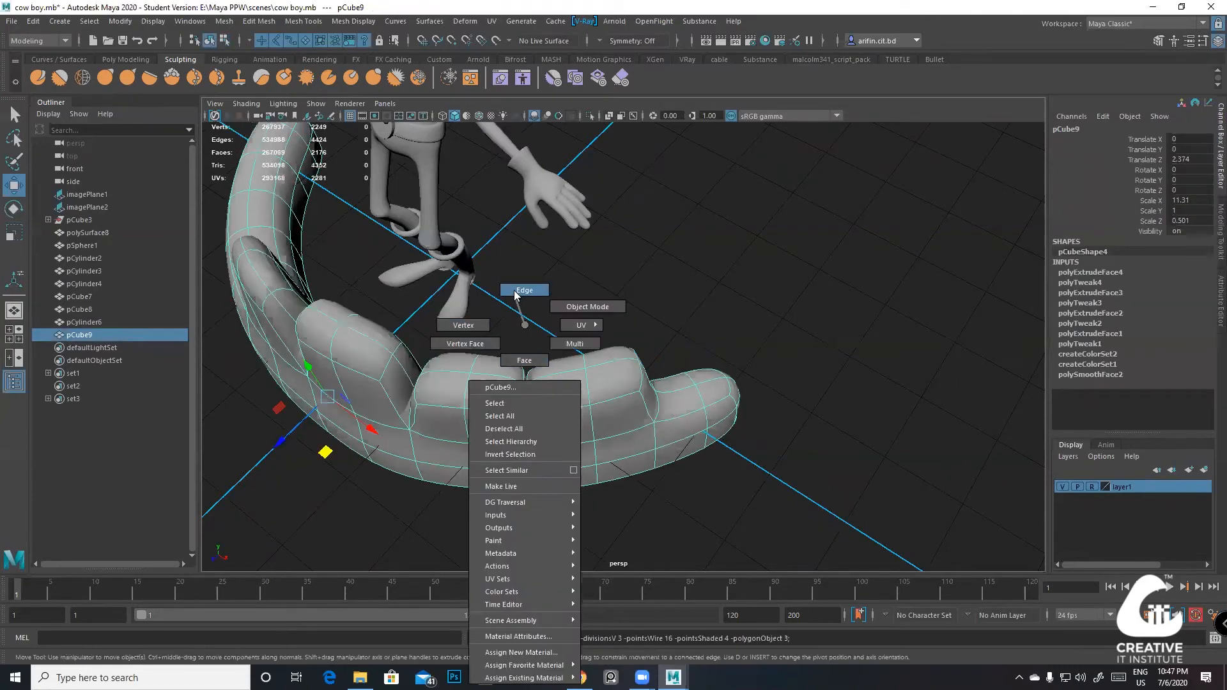
{"action": "right_click_drag", "start_coordinate": [515, 294], "coordinate": [515, 294]}
{"action": "left_click", "coordinate": [531, 373]}
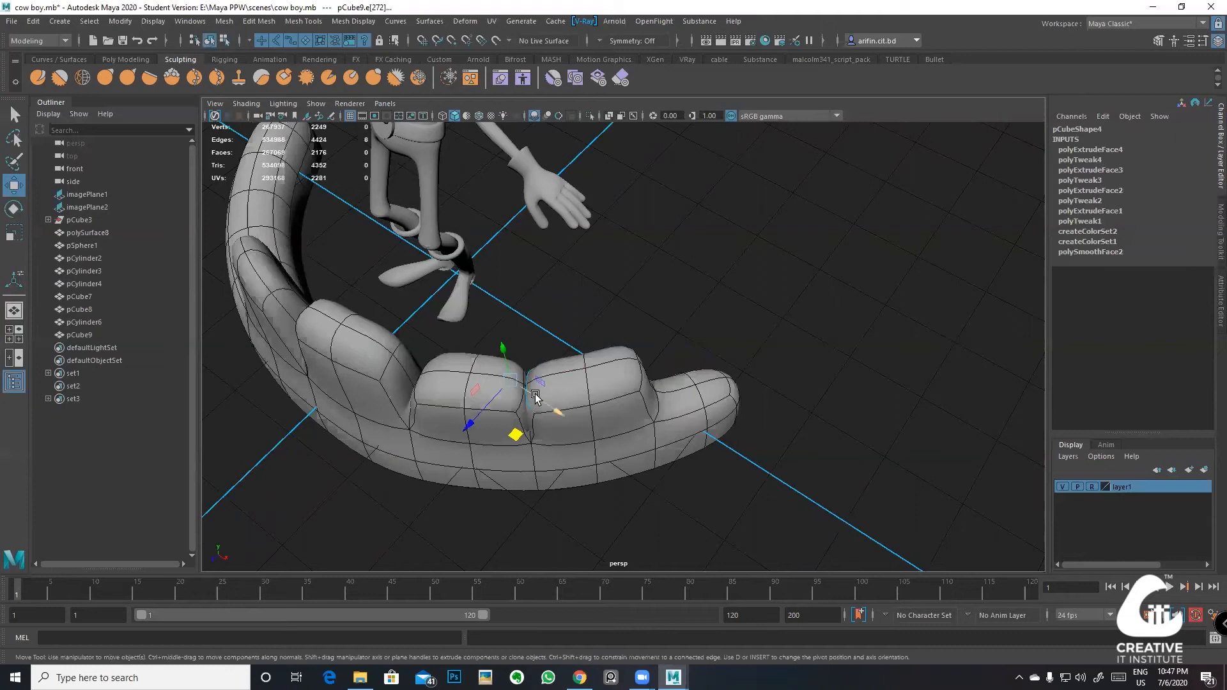
{"action": "key", "text": "1"}
{"action": "left_click_drag", "start_coordinate": [524, 434], "coordinate": [528, 364]}
{"action": "key", "text": "ctrl+z"}
{"action": "key", "text": "ctrl+z"}
{"action": "left_click", "coordinate": [532, 419]}
{"action": "left_click", "coordinate": [591, 347]}
Step: Return the bar to object mode, deselect it and view its blocks from several angles
{"action": "left_click_drag", "start_coordinate": [653, 427], "coordinate": [591, 288], "text": "alt"}
{"action": "left_click_drag", "start_coordinate": [609, 329], "coordinate": [527, 333], "text": "alt"}
{"action": "left_click", "coordinate": [519, 311]}
{"action": "right_click_drag", "start_coordinate": [529, 326], "coordinate": [611, 285]}
{"action": "left_click", "coordinate": [649, 367]}
{"action": "left_click_drag", "start_coordinate": [650, 367], "coordinate": [660, 383], "text": "alt"}
{"action": "middle_click_drag", "start_coordinate": [661, 383], "coordinate": [581, 383], "text": "alt"}
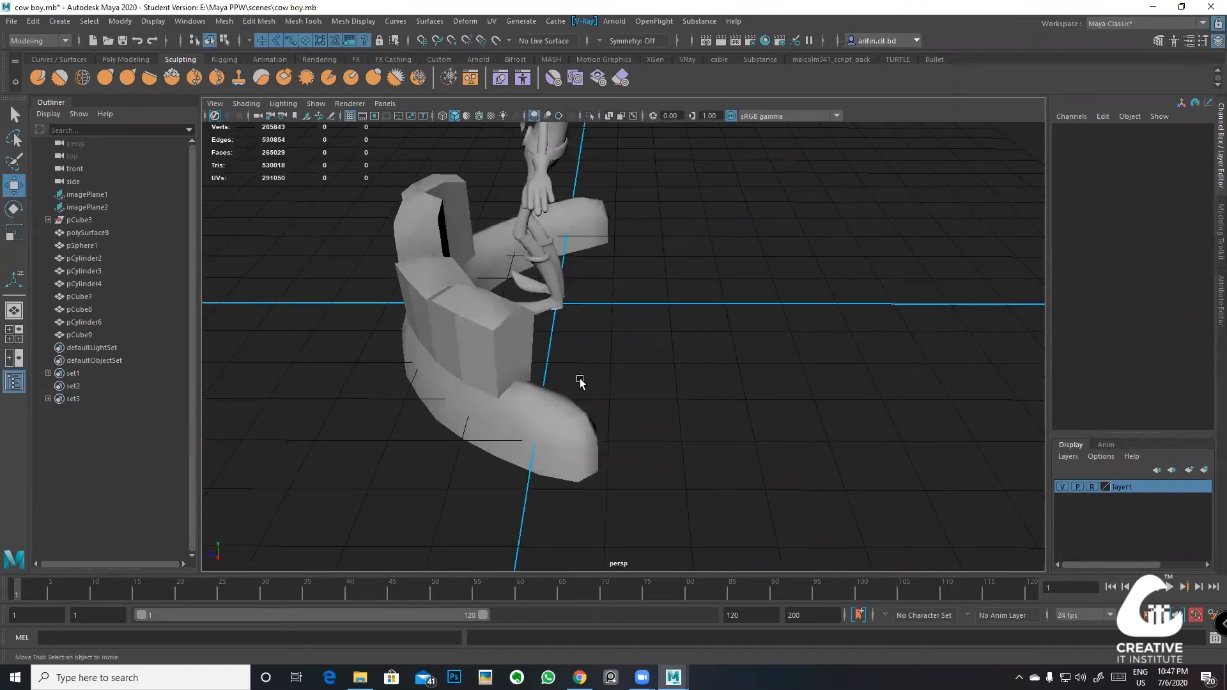
Step: Select the four top faces of the bar next to the fourth block, extrude them and raise them into a fifth block
{"action": "left_click_drag", "start_coordinate": [581, 384], "coordinate": [546, 417], "text": "alt"}
{"action": "left_click", "coordinate": [546, 417]}
{"action": "right_click_drag", "start_coordinate": [546, 417], "coordinate": [544, 361]}
{"action": "left_click_drag", "start_coordinate": [563, 352], "coordinate": [540, 399], "text": "alt"}
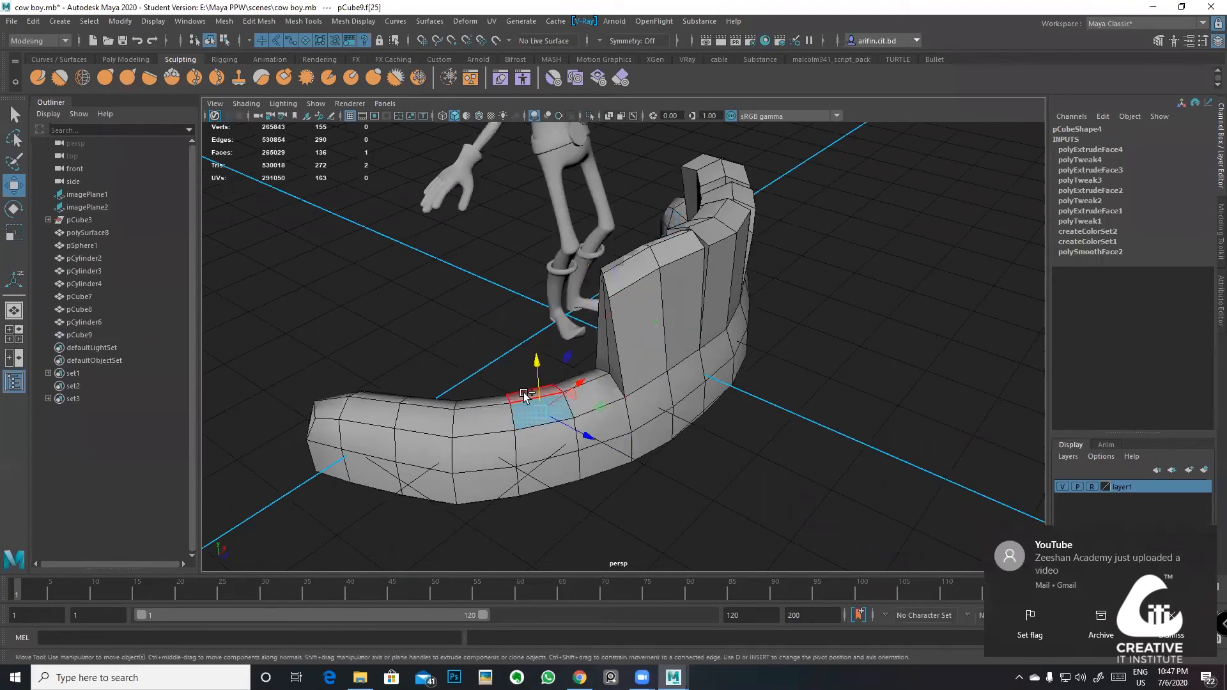
{"action": "left_click", "coordinate": [524, 396], "text": "shift"}
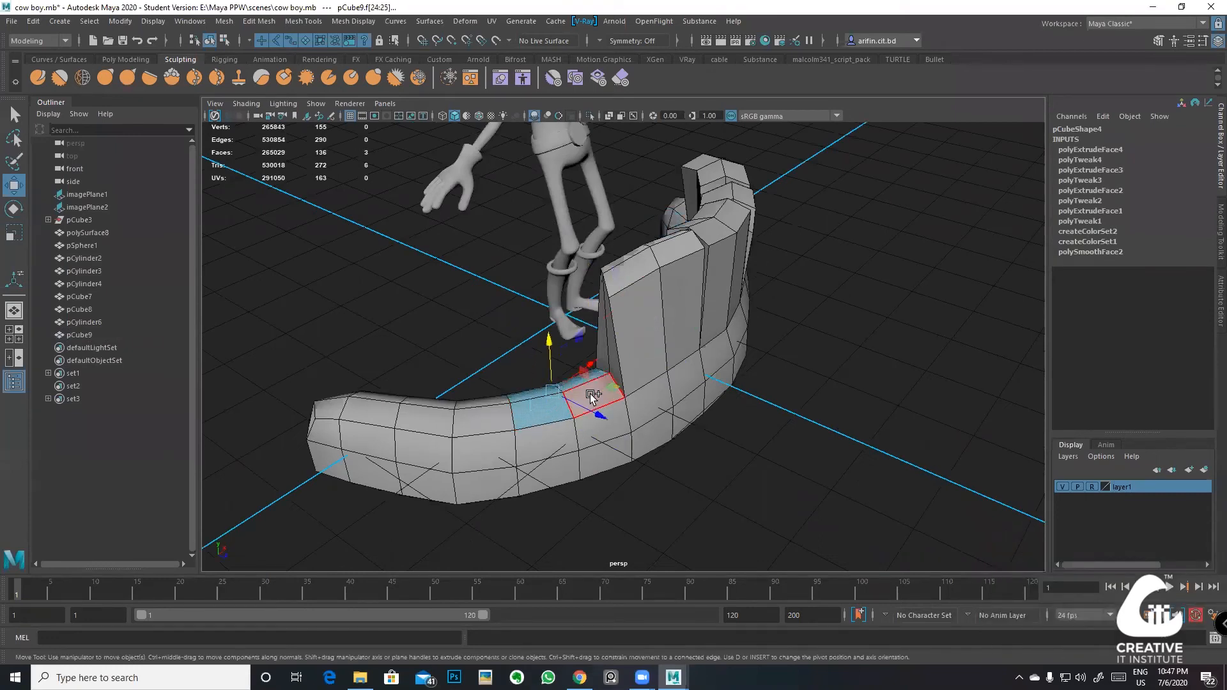
{"action": "left_click", "coordinate": [594, 395], "text": "shift"}
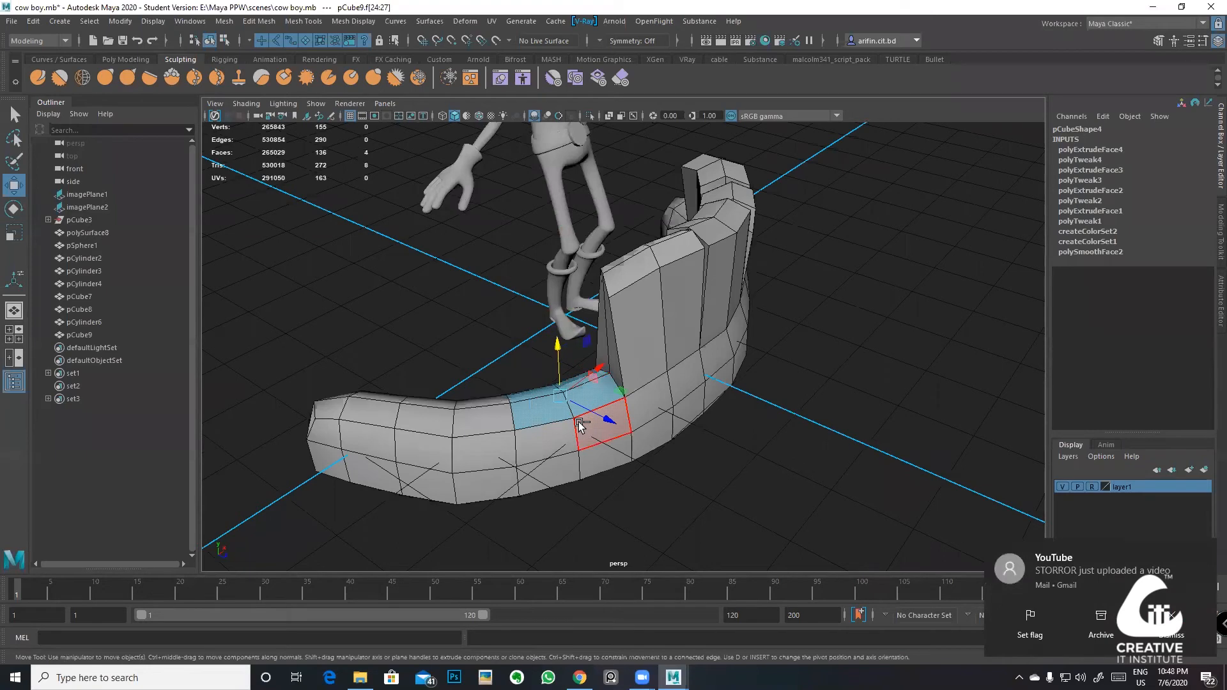
{"action": "key", "text": "ctrl+e"}
{"action": "left_click_drag", "start_coordinate": [578, 416], "coordinate": [595, 388]}
{"action": "key", "text": "e"}
{"action": "key", "text": "r"}
{"action": "key", "text": "w"}
{"action": "key", "text": "e"}
{"action": "key", "text": "r"}
{"action": "scroll", "coordinate": [596, 387], "scroll_direction": "up", "scroll_amount": 3}
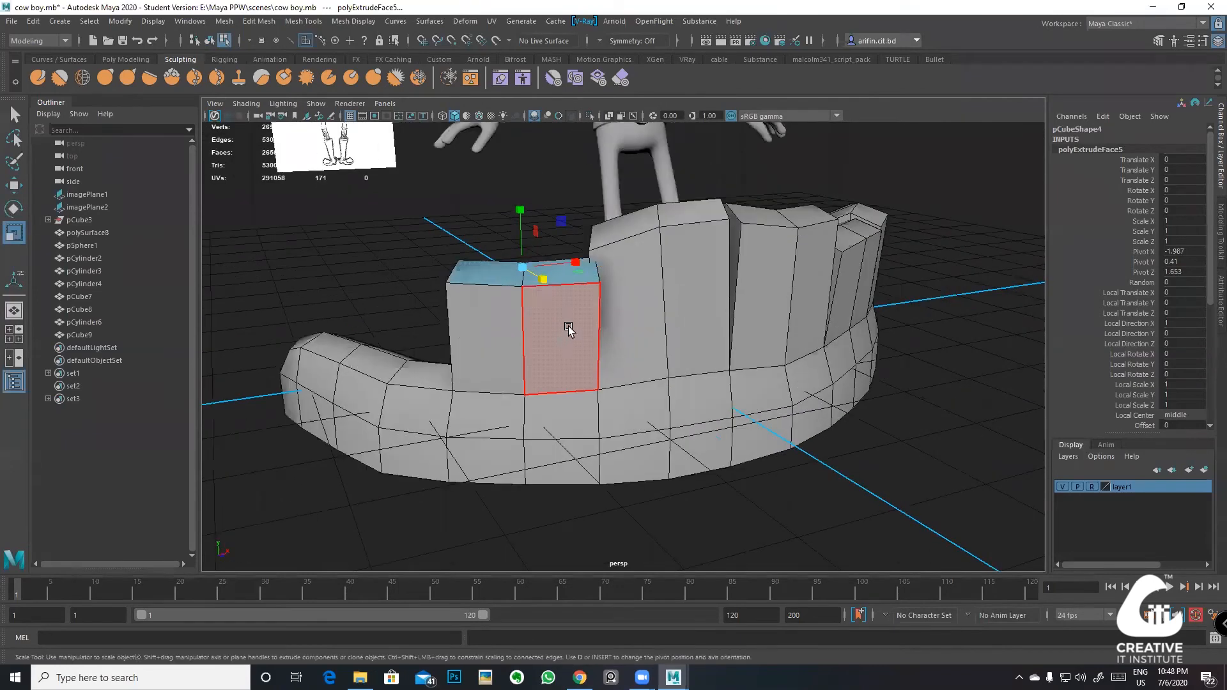
Step: Adjust the position of the fifth block's top faces, then select the neighbouring block's top faces and shift them slightly along the bar
{"action": "key", "text": "e"}
{"action": "left_click_drag", "start_coordinate": [490, 230], "coordinate": [822, 273]}
{"action": "key", "text": "w"}
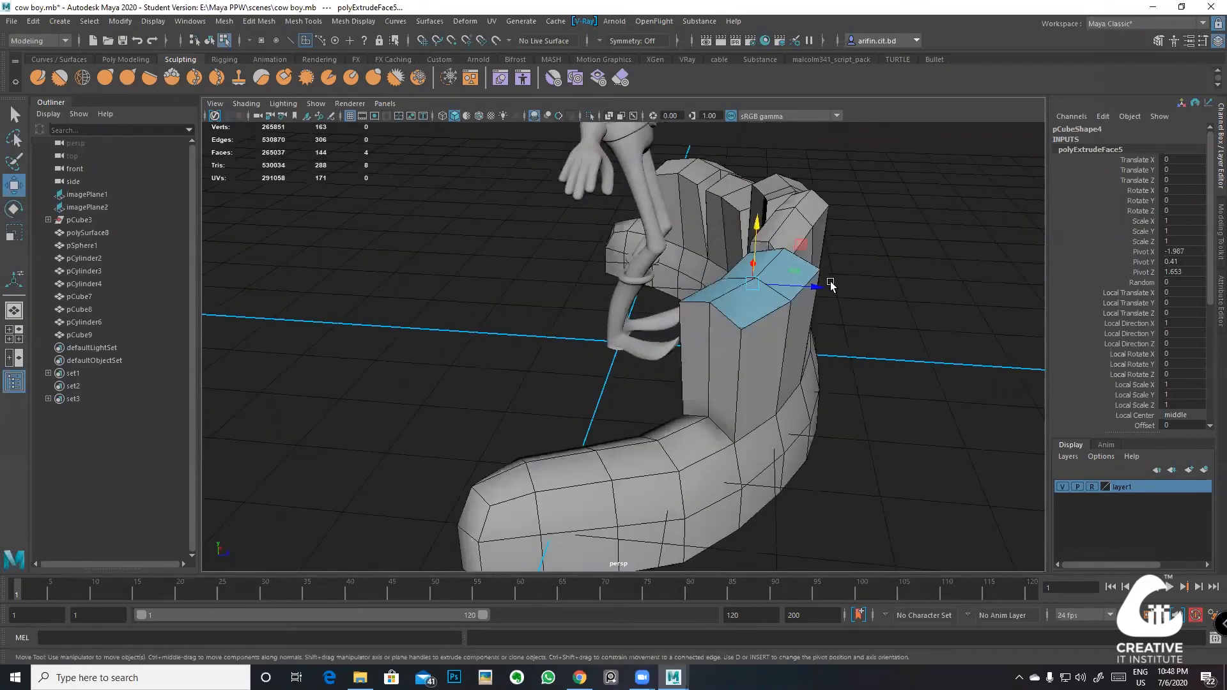
{"action": "left_click_drag", "start_coordinate": [776, 309], "coordinate": [583, 348], "text": "alt"}
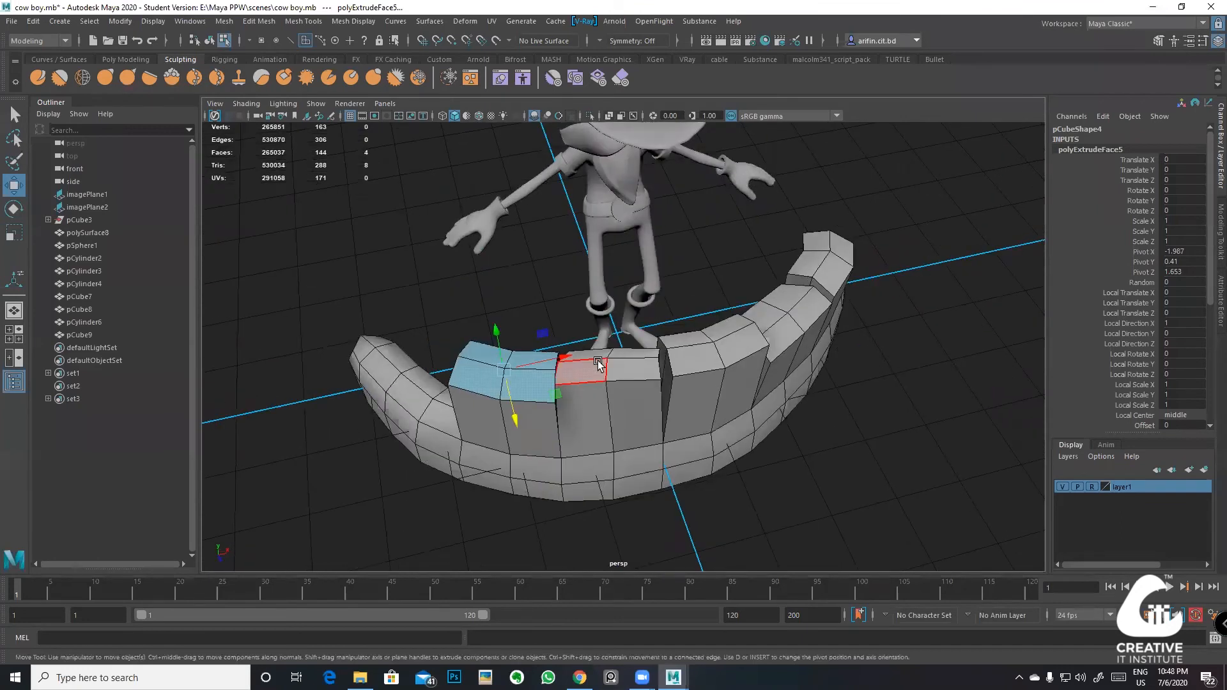
{"action": "left_click", "coordinate": [597, 353]}
{"action": "left_click", "coordinate": [620, 365], "text": "shift"}
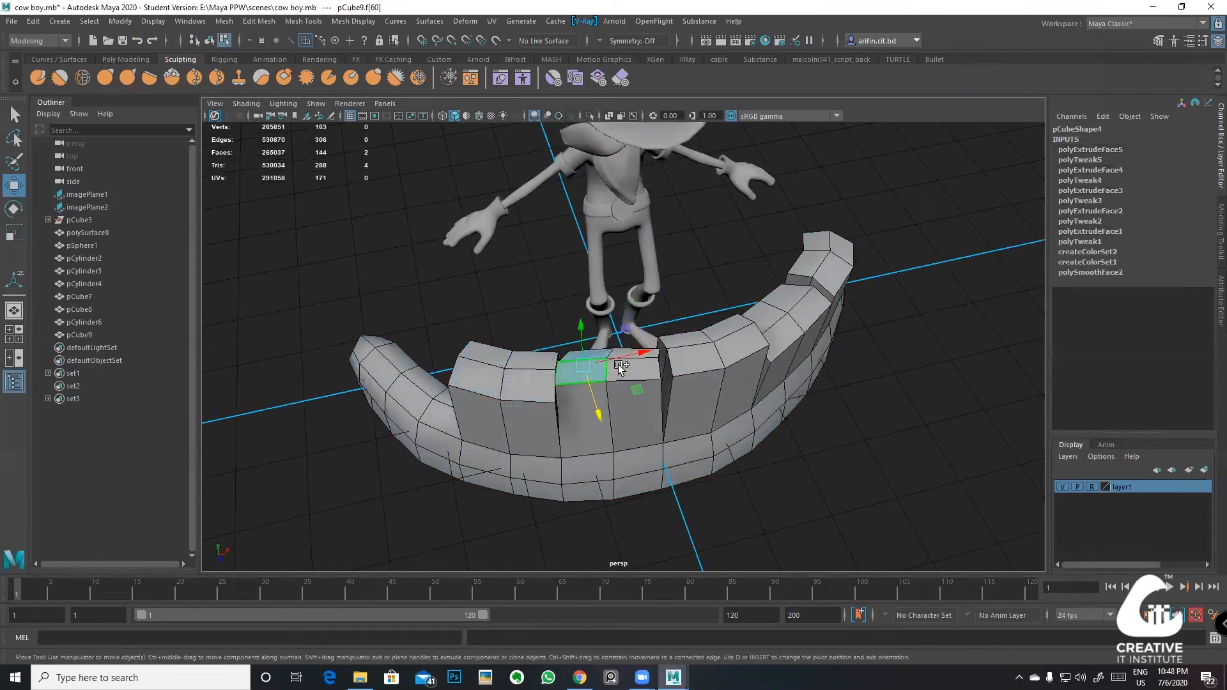
{"action": "left_click", "coordinate": [641, 364], "text": "shift"}
{"action": "left_click_drag", "start_coordinate": [642, 356], "coordinate": [594, 391]}
{"action": "key", "text": "e"}
Step: Extrude the four top faces of the bar beyond the fifth block and raise them into a sixth block
{"action": "left_click", "coordinate": [594, 391]}
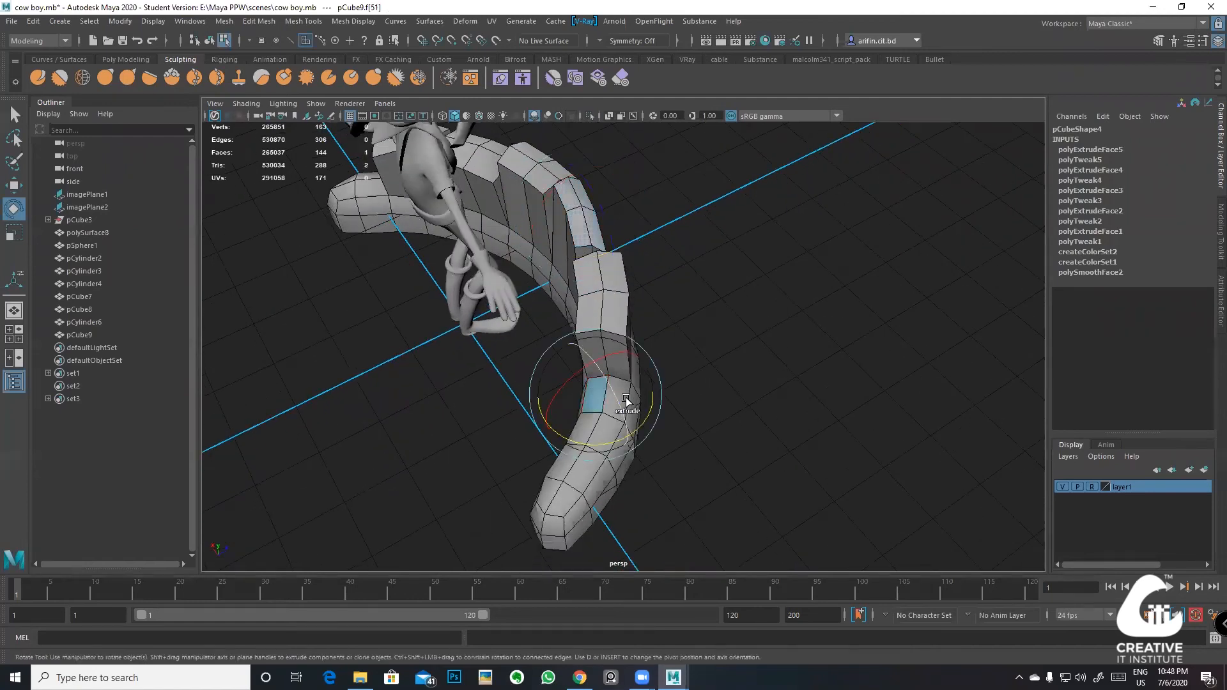
{"action": "key", "text": "q"}
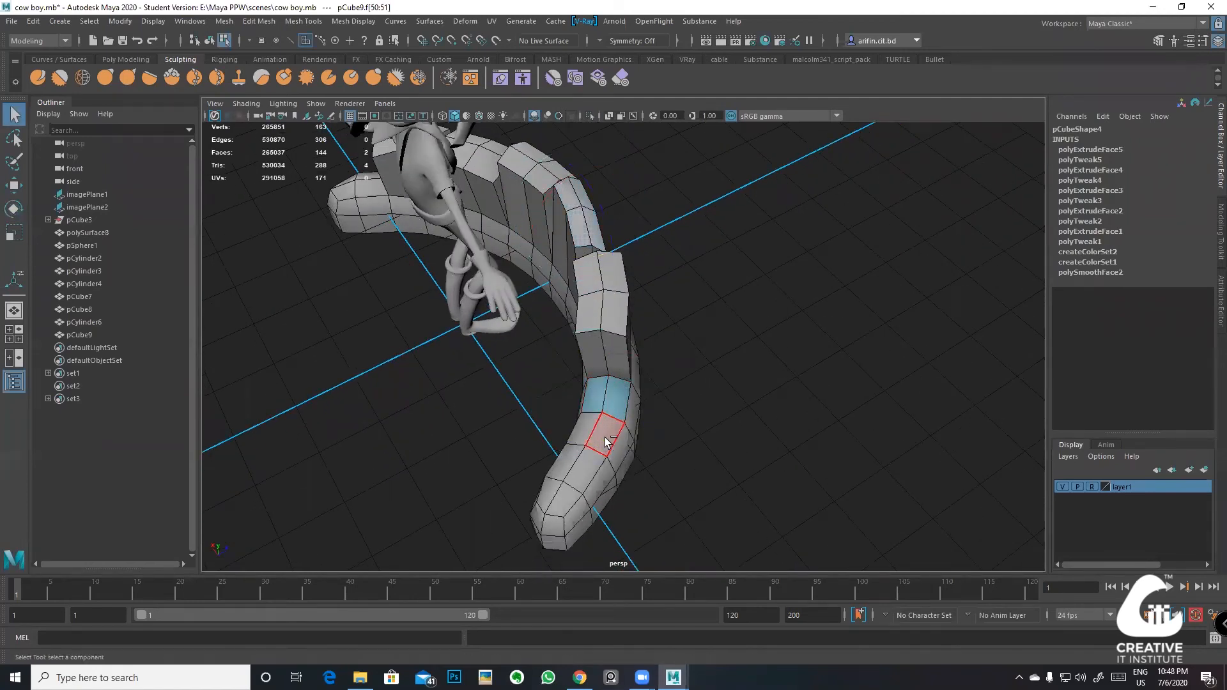
{"action": "left_click_drag", "start_coordinate": [554, 417], "coordinate": [625, 427], "text": "alt"}
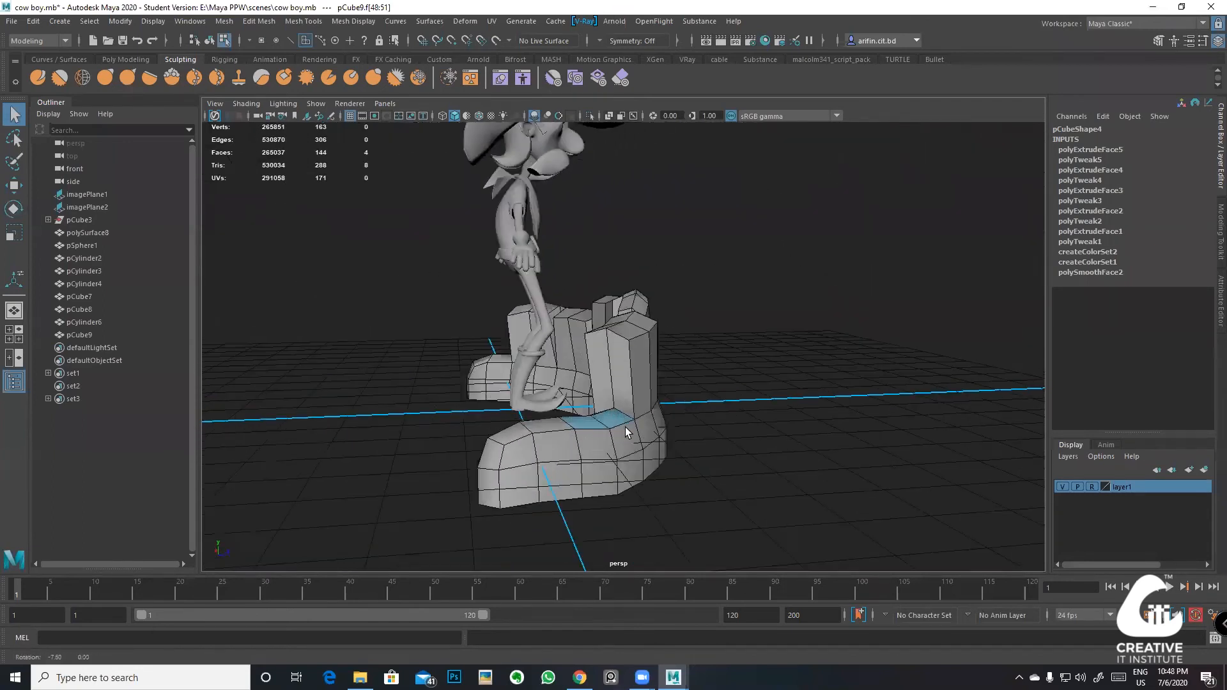
{"action": "right_click_drag", "start_coordinate": [625, 428], "coordinate": [623, 396], "text": "shift"}
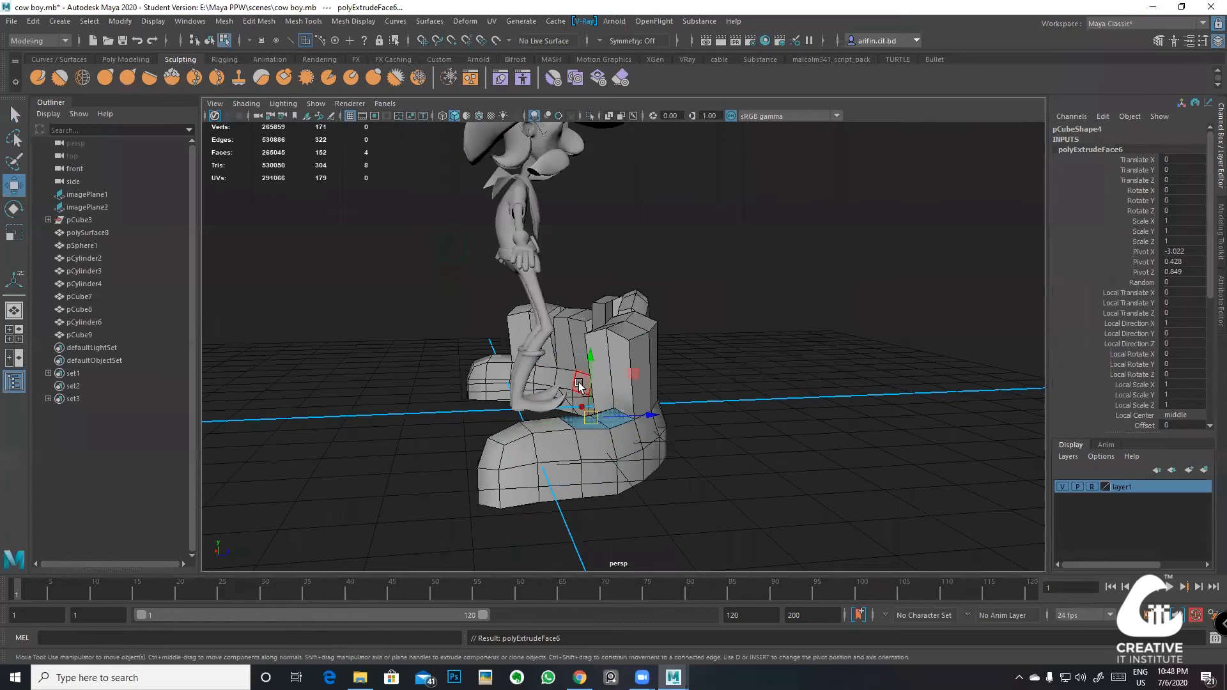
{"action": "left_click_drag", "start_coordinate": [588, 383], "coordinate": [685, 318]}
{"action": "scroll", "coordinate": [580, 365], "scroll_direction": "up", "scroll_amount": 2}
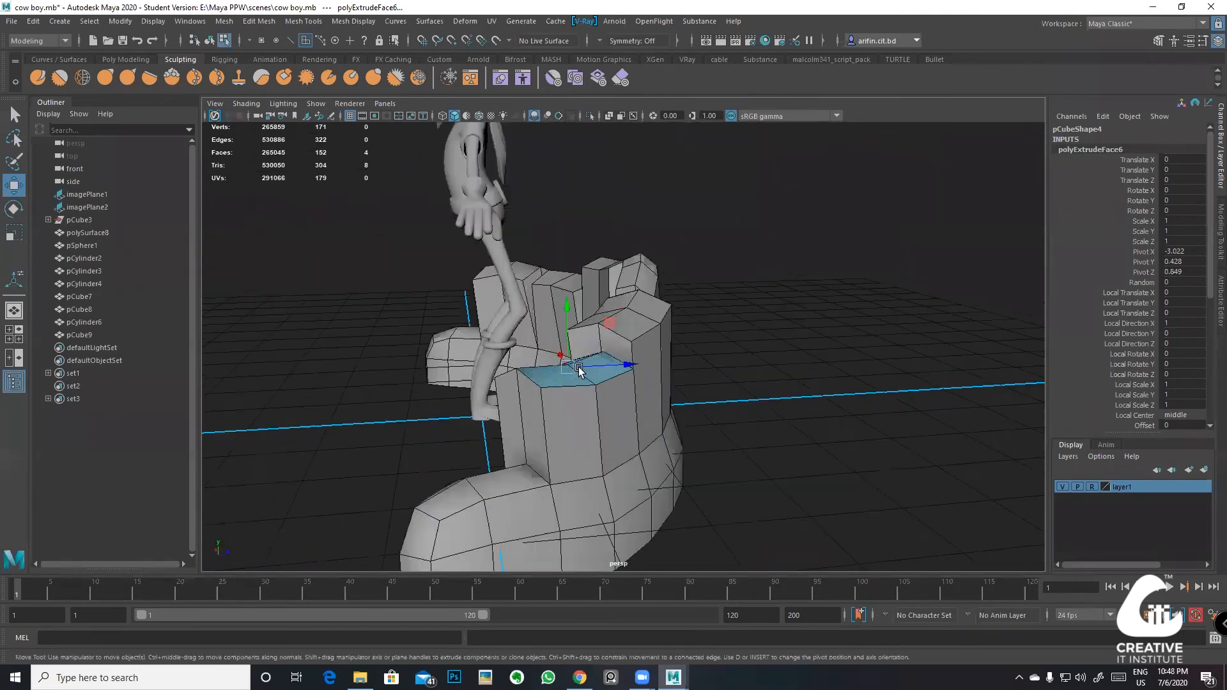
Step: Select two lengthwise edges on the sixth block's top and move them sideways to shape the block
{"action": "left_click_drag", "start_coordinate": [582, 374], "coordinate": [695, 374], "text": "alt"}
{"action": "right_click_drag", "start_coordinate": [665, 383], "coordinate": [662, 349]}
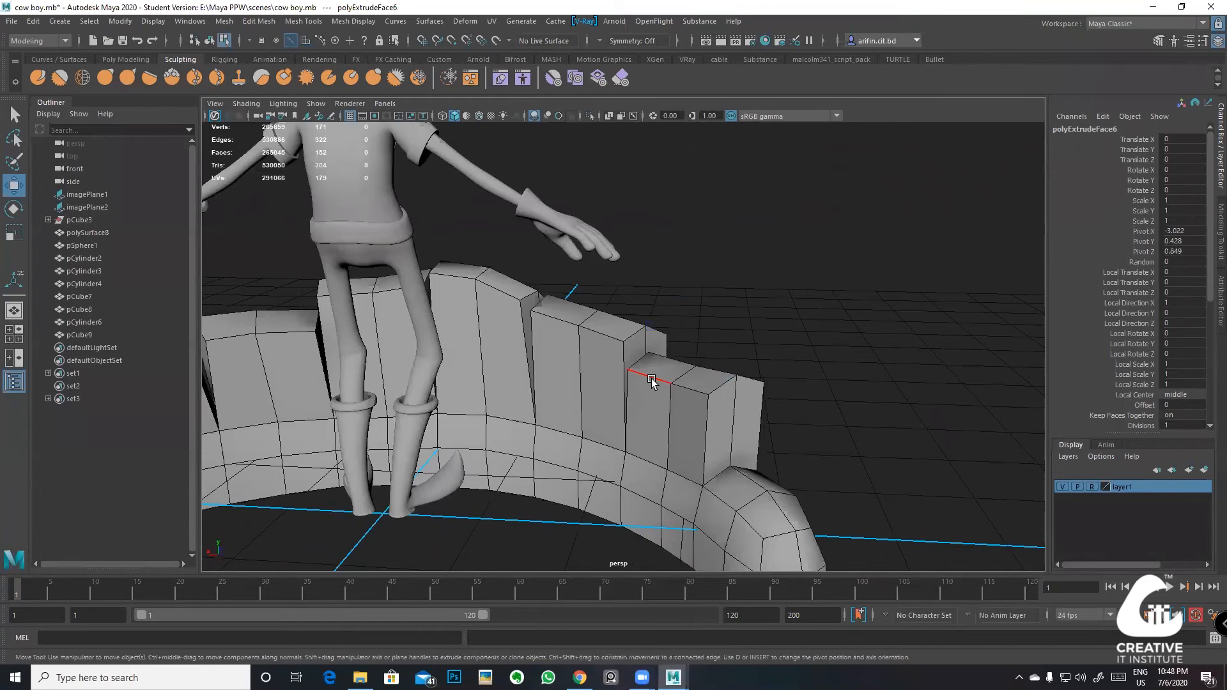
{"action": "left_click", "coordinate": [657, 384]}
{"action": "left_click_drag", "start_coordinate": [643, 384], "coordinate": [627, 407], "text": "alt"}
{"action": "left_click_drag", "start_coordinate": [624, 385], "coordinate": [583, 368]}
{"action": "left_click", "coordinate": [636, 435]}
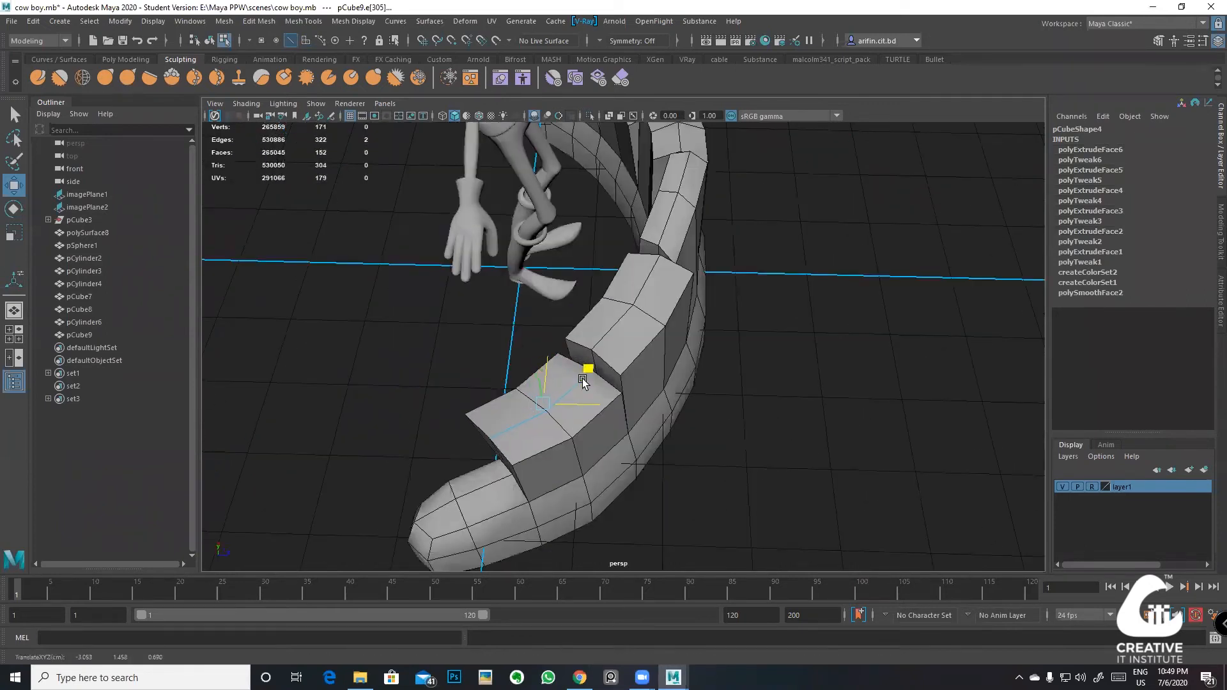
Step: Reposition the outer lengthwise edges of the sixth block's top, then select two more edges there and raise them
{"action": "left_click", "coordinate": [596, 415]}
{"action": "left_click_drag", "start_coordinate": [596, 416], "coordinate": [498, 384], "text": "alt"}
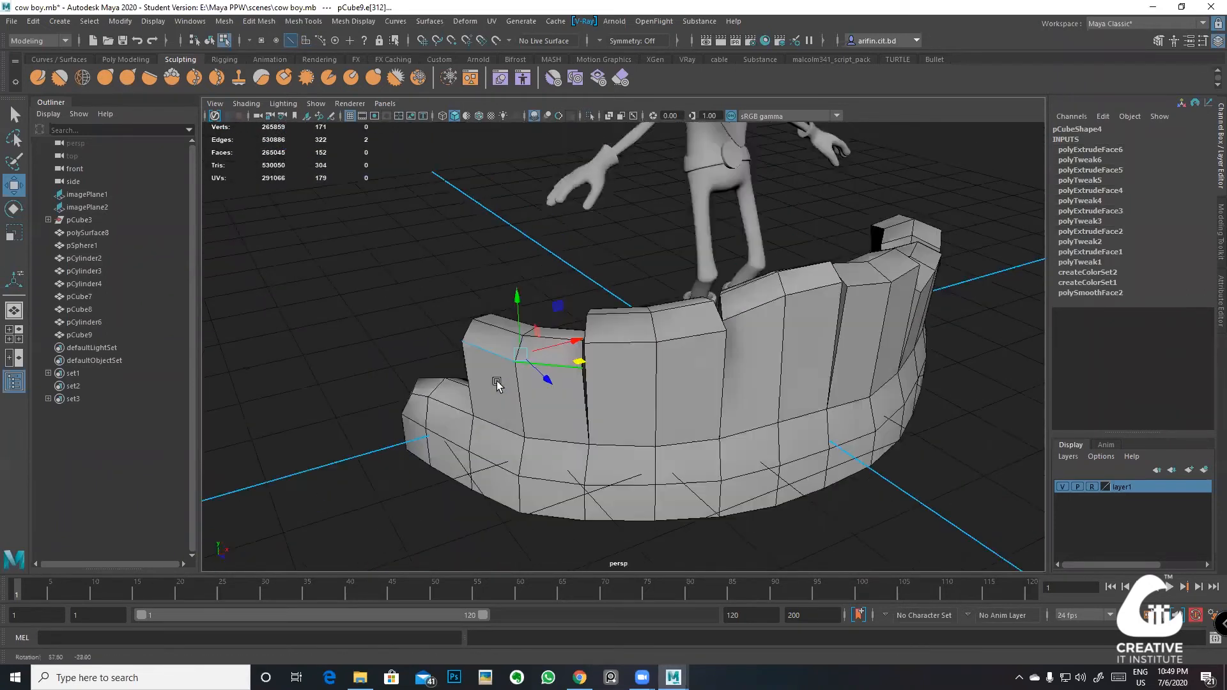
{"action": "left_click_drag", "start_coordinate": [578, 362], "coordinate": [548, 389]}
{"action": "right_click_drag", "start_coordinate": [548, 388], "coordinate": [592, 392], "text": "alt"}
{"action": "left_click", "coordinate": [568, 383]}
{"action": "left_click", "coordinate": [576, 408], "text": "shift"}
{"action": "left_click_drag", "start_coordinate": [572, 360], "coordinate": [573, 329]}
Step: Return the bar to object mode, deselect it and view the row of six blocks from all around
{"action": "left_click_drag", "start_coordinate": [640, 395], "coordinate": [543, 347], "text": "alt"}
{"action": "right_click_drag", "start_coordinate": [589, 352], "coordinate": [653, 307]}
{"action": "right_click_drag", "start_coordinate": [665, 377], "coordinate": [625, 387], "text": "alt"}
{"action": "middle_click_drag", "start_coordinate": [625, 387], "coordinate": [489, 373], "text": "alt"}
{"action": "left_click_drag", "start_coordinate": [653, 458], "coordinate": [548, 463], "text": "alt"}
{"action": "left_click", "coordinate": [605, 492]}
{"action": "scroll", "coordinate": [605, 493], "scroll_direction": "down", "scroll_amount": 5}
{"action": "scroll", "coordinate": [644, 347], "scroll_direction": "up", "scroll_amount": 5}
{"action": "left_click_drag", "start_coordinate": [656, 377], "coordinate": [582, 332], "text": "alt"}
{"action": "scroll", "coordinate": [639, 381], "scroll_direction": "up", "scroll_amount": 5}
Step: Select the bar and use Multi-Cut to insert an edge loop around the base of the first and second blocks
{"action": "left_click", "coordinate": [665, 409]}
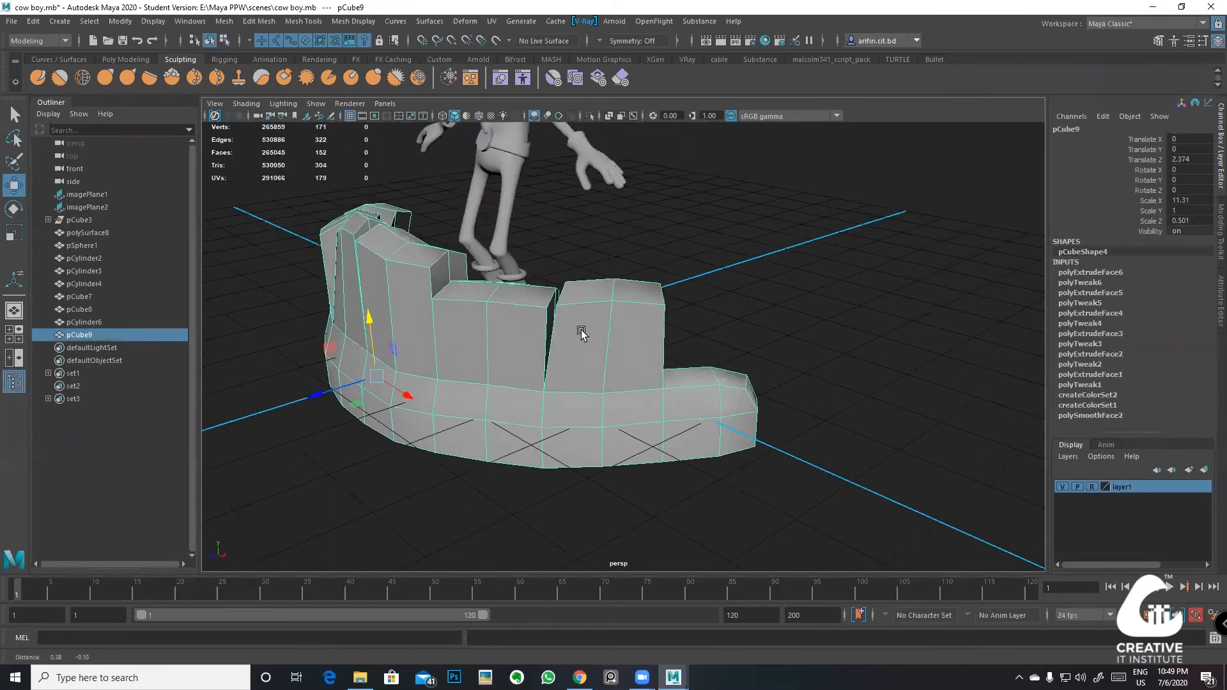
{"action": "scroll", "coordinate": [595, 345], "scroll_direction": "up", "scroll_amount": 4}
{"action": "middle_click_drag", "start_coordinate": [652, 375], "coordinate": [562, 375], "text": "alt"}
{"action": "left_click_drag", "start_coordinate": [690, 384], "coordinate": [616, 386], "text": "alt"}
{"action": "middle_click_drag", "start_coordinate": [616, 386], "coordinate": [569, 374], "text": "alt"}
{"action": "scroll", "coordinate": [521, 334], "scroll_direction": "up", "scroll_amount": 2}
{"action": "left_click_drag", "start_coordinate": [520, 334], "coordinate": [540, 367], "text": "alt"}
{"action": "scroll", "coordinate": [561, 354], "scroll_direction": "down", "scroll_amount": 4}
{"action": "middle_click_drag", "start_coordinate": [540, 367], "coordinate": [570, 353], "text": "alt"}
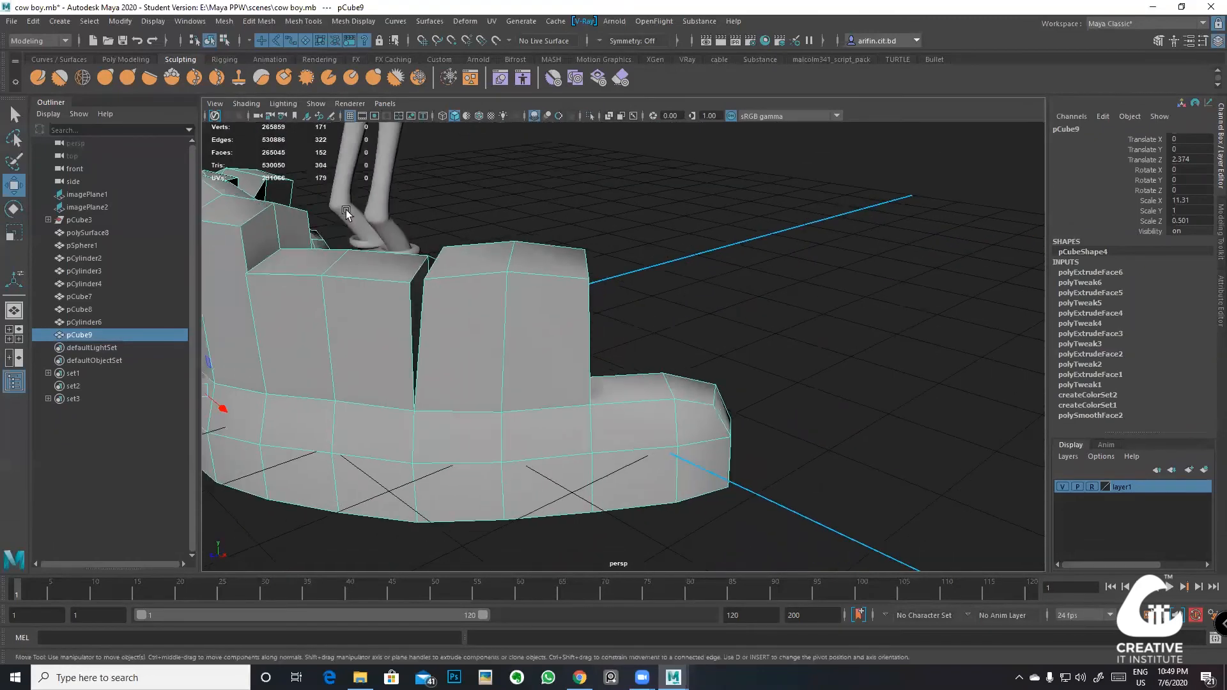
{"action": "left_click", "coordinate": [125, 59]}
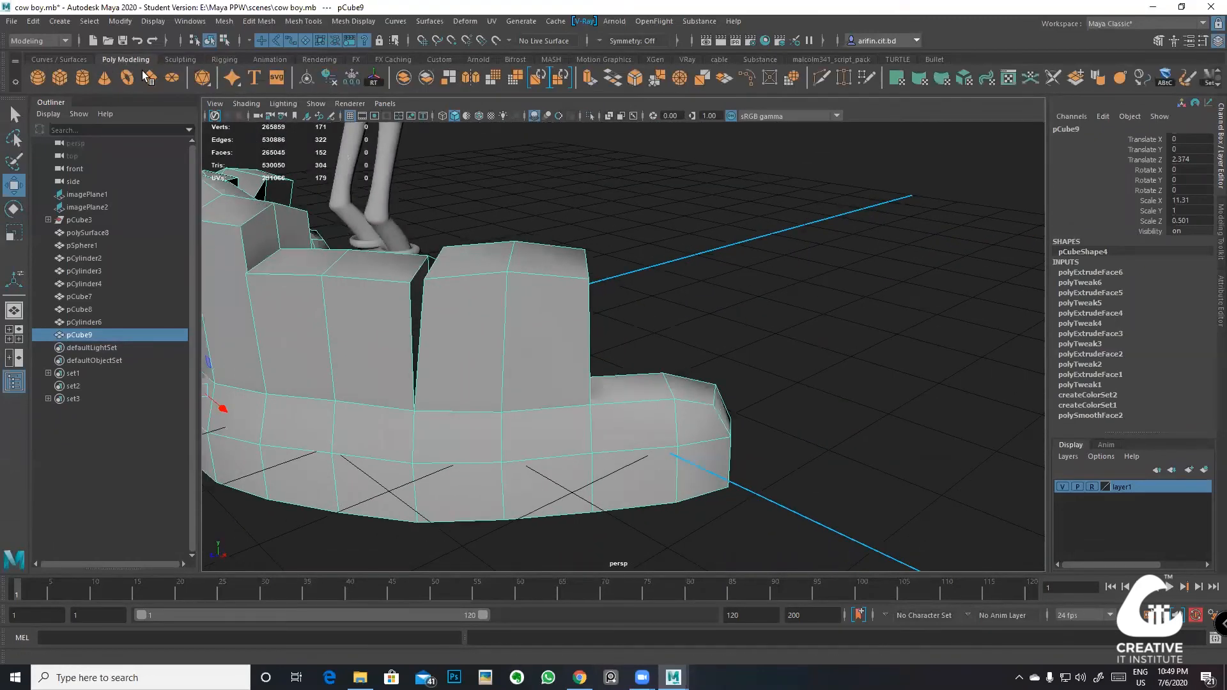
{"action": "left_click", "coordinate": [821, 78]}
{"action": "left_click", "coordinate": [585, 384], "text": "ctrl"}
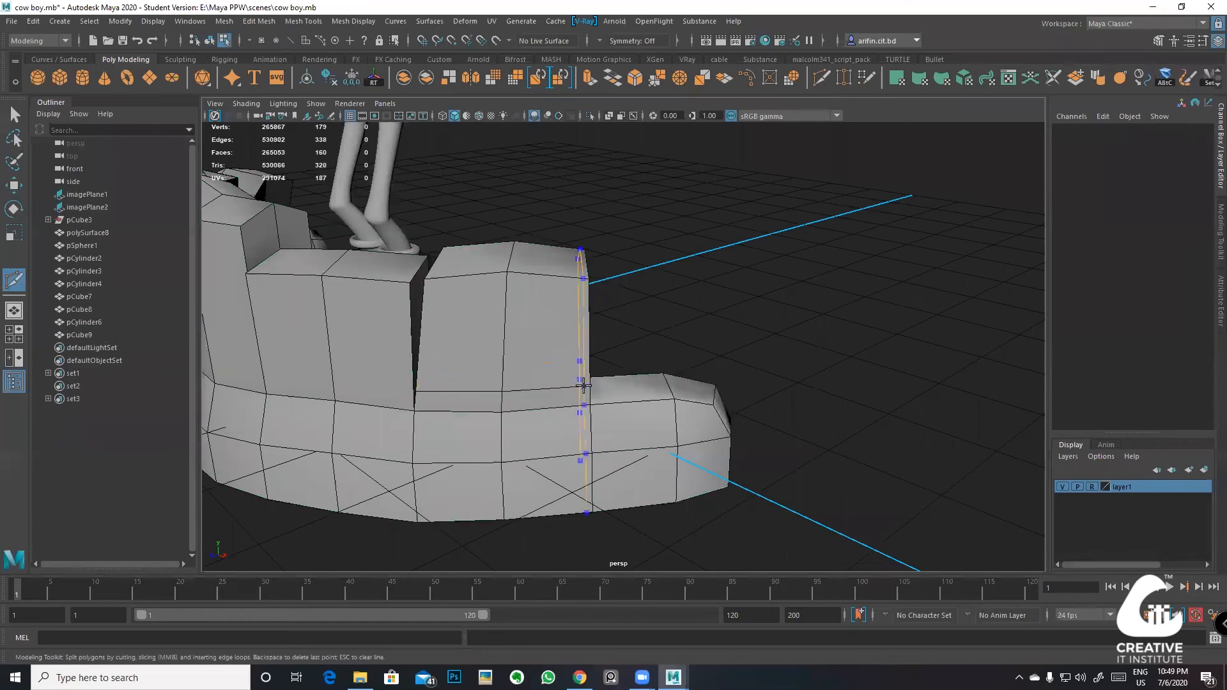
{"action": "left_click", "coordinate": [338, 386], "text": "ctrl"}
Step: Insert an edge loop around the base of each of the four remaining blocks
{"action": "scroll", "coordinate": [415, 384], "scroll_direction": "down", "scroll_amount": 5}
{"action": "middle_click_drag", "start_coordinate": [422, 383], "coordinate": [530, 395], "text": "alt"}
{"action": "scroll", "coordinate": [530, 395], "scroll_direction": "up", "scroll_amount": 4}
{"action": "left_click", "coordinate": [487, 376], "text": "ctrl"}
{"action": "left_click_drag", "start_coordinate": [487, 375], "coordinate": [582, 371], "text": "alt"}
{"action": "middle_click_drag", "start_coordinate": [460, 358], "coordinate": [627, 353], "text": "alt"}
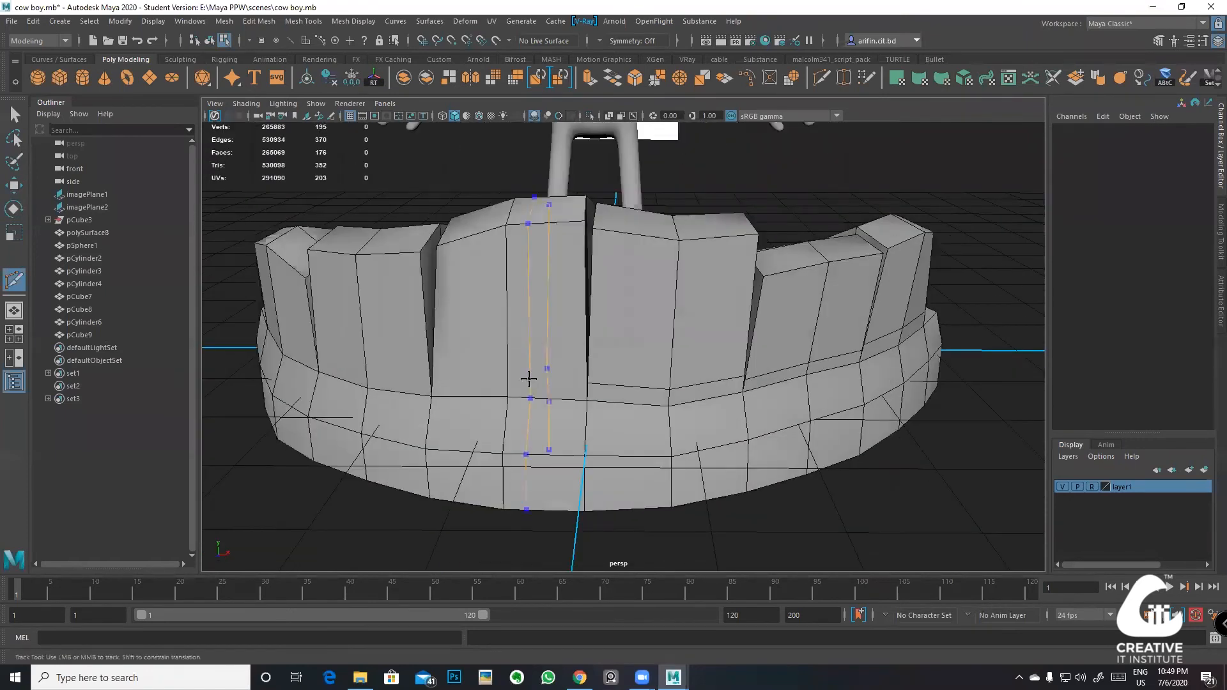
{"action": "left_click", "coordinate": [508, 384], "text": "ctrl"}
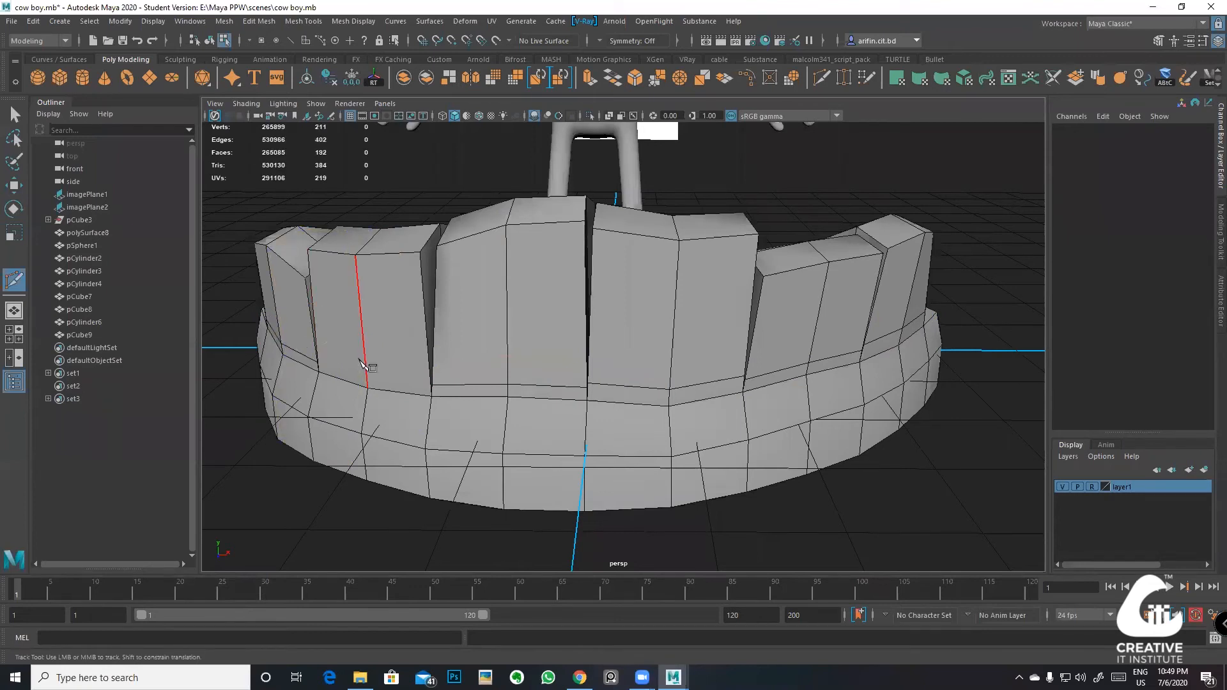
{"action": "left_click", "coordinate": [365, 377], "text": "ctrl"}
{"action": "scroll", "coordinate": [429, 364], "scroll_direction": "down", "scroll_amount": 4}
{"action": "left_click_drag", "start_coordinate": [433, 362], "coordinate": [562, 368], "text": "alt"}
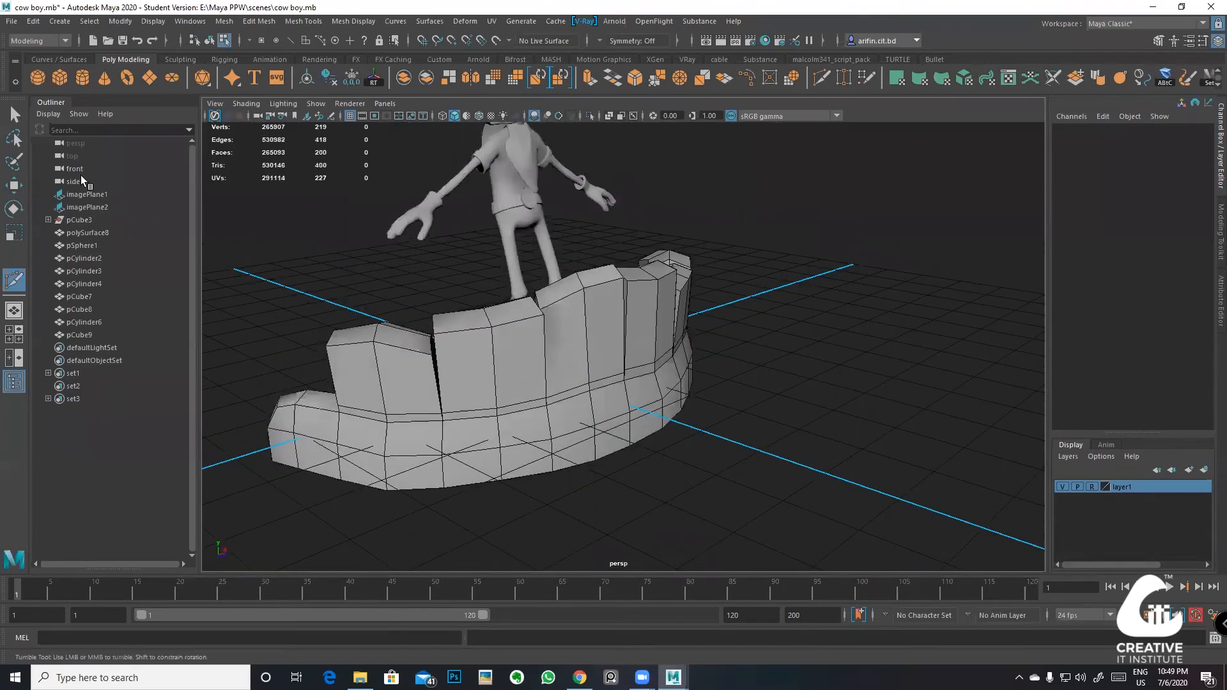
Step: Select the base edge loops of the sixth, fifth and fourth blocks one by one and scale each inward
{"action": "right_click_drag", "start_coordinate": [362, 408], "coordinate": [359, 289]}
{"action": "double_click", "coordinate": [377, 413]}
{"action": "left_click_drag", "start_coordinate": [386, 422], "coordinate": [394, 430], "text": "alt"}
{"action": "key", "text": "e"}
{"action": "key", "text": "r"}
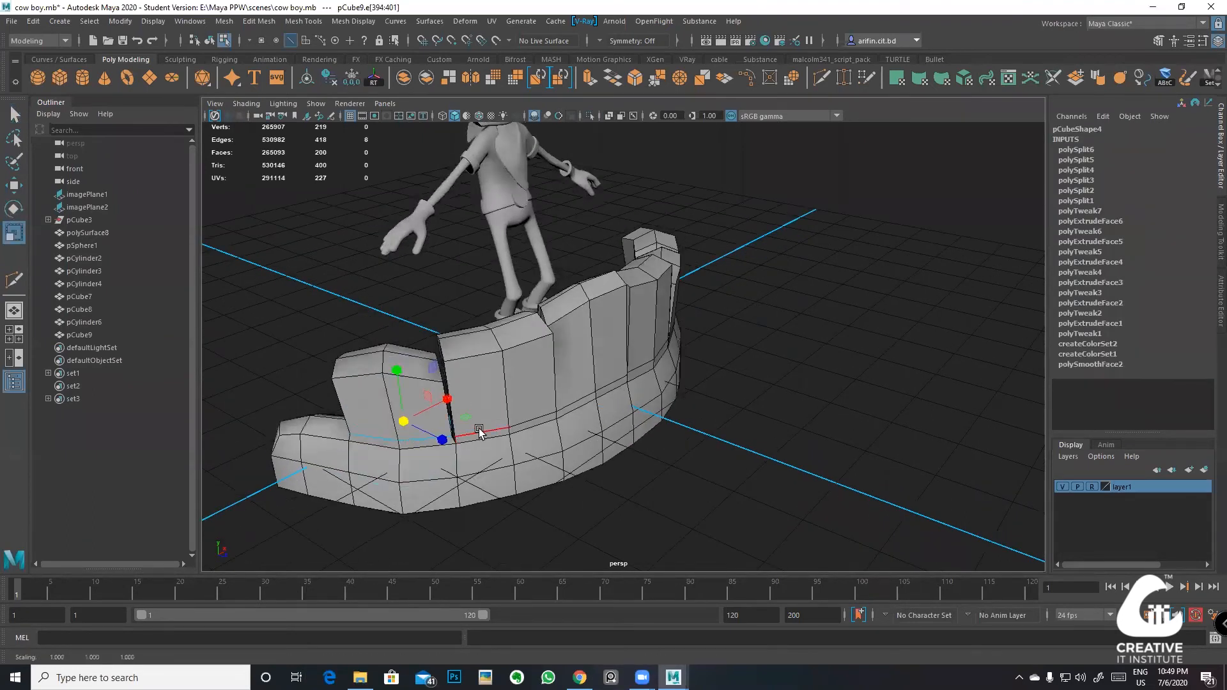
{"action": "double_click", "coordinate": [555, 397]}
{"action": "double_click", "coordinate": [585, 392]}
{"action": "middle_click_drag", "start_coordinate": [661, 424], "coordinate": [650, 387]}
Step: Select the base edge loops of the third, second and first blocks one by one and scale them inward
{"action": "double_click", "coordinate": [643, 363]}
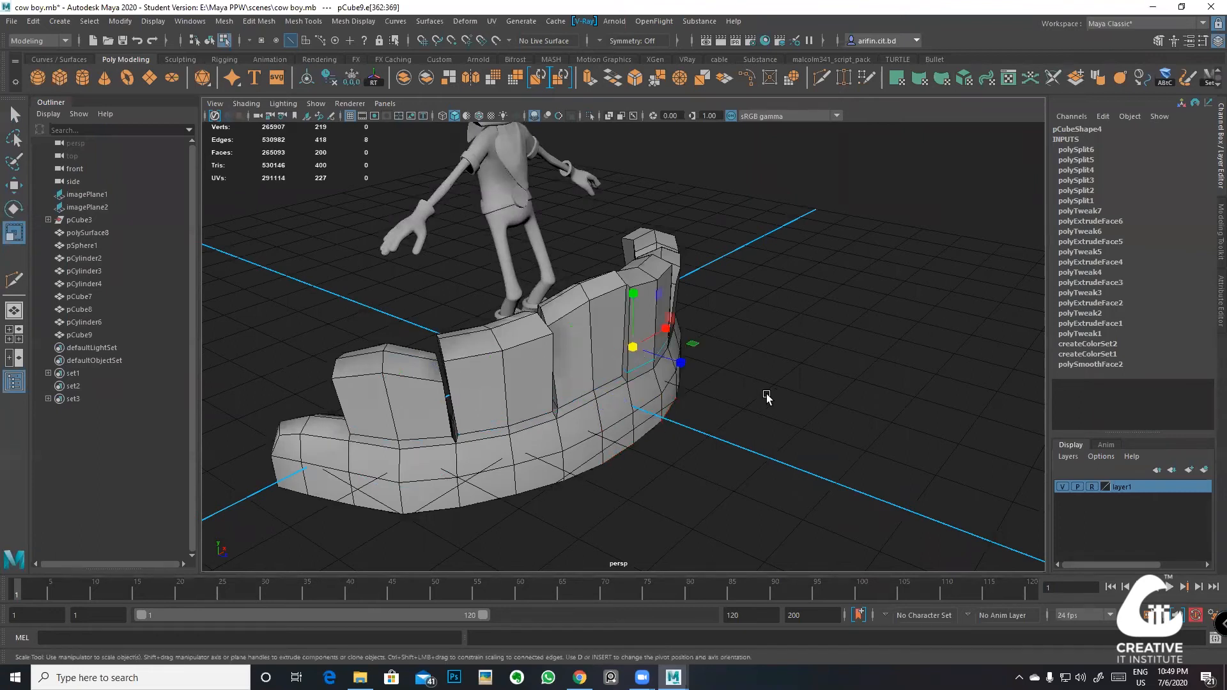
{"action": "left_click_drag", "start_coordinate": [707, 346], "coordinate": [636, 335], "text": "alt"}
{"action": "double_click", "coordinate": [635, 335]}
{"action": "mouse_move", "coordinate": [787, 367]}
{"action": "middle_mouse_down"}
{"action": "mouse_move", "coordinate": [773, 371]}
{"action": "mouse_move", "coordinate": [787, 356]}
{"action": "middle_mouse_up"}
{"action": "double_click", "coordinate": [727, 329]}
{"action": "left_click_drag", "start_coordinate": [649, 369], "coordinate": [731, 365], "text": "alt"}
Step: Use Multi-Cut to insert an edge loop just below the top of the first, second, third and fourth blocks
{"action": "key", "text": "y"}
{"action": "right_click_drag", "start_coordinate": [731, 365], "coordinate": [767, 345], "text": "alt"}
{"action": "left_click", "coordinate": [754, 334]}
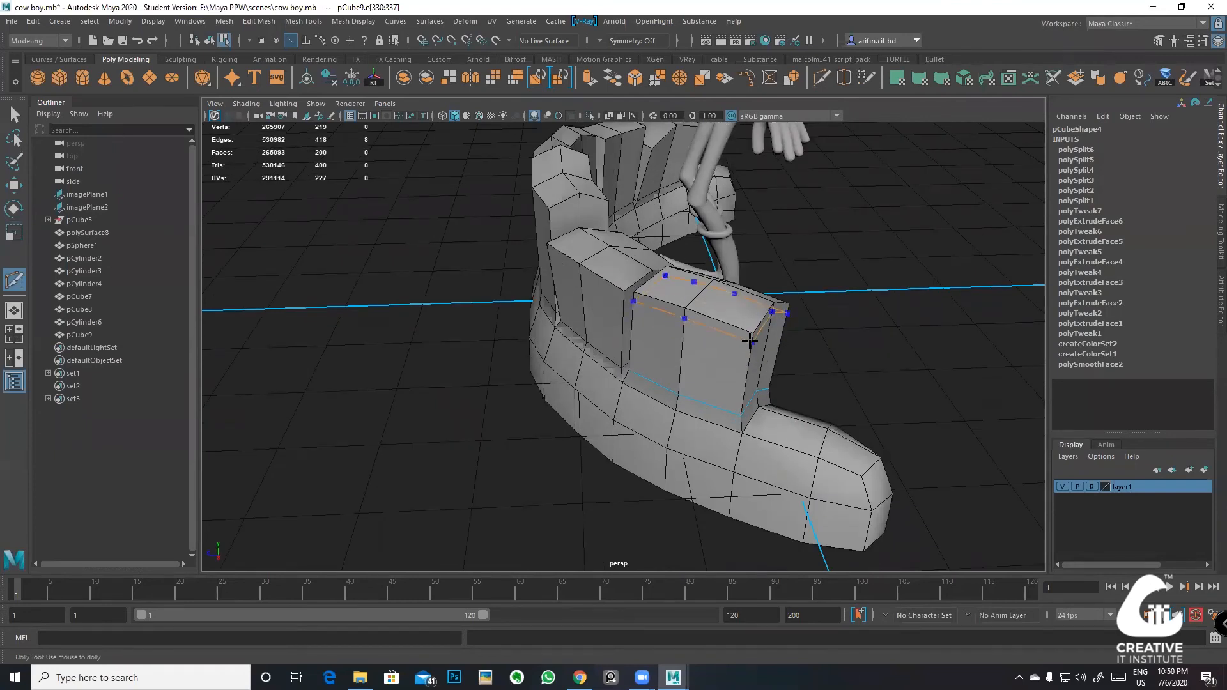
{"action": "left_click", "coordinate": [751, 341], "text": "ctrl"}
{"action": "left_click", "coordinate": [620, 298], "text": "ctrl"}
{"action": "left_click_drag", "start_coordinate": [620, 298], "coordinate": [633, 294], "text": "alt"}
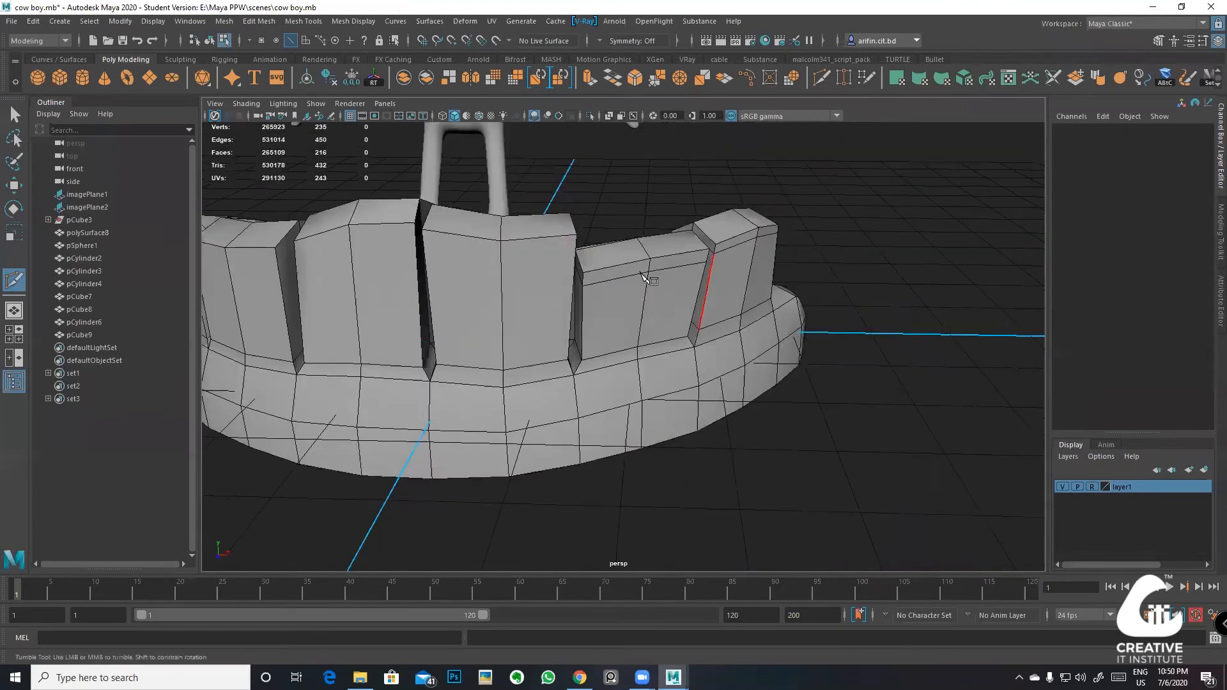
{"action": "middle_click_drag", "start_coordinate": [633, 294], "coordinate": [642, 293], "text": "alt"}
{"action": "left_click", "coordinate": [594, 281], "text": "ctrl"}
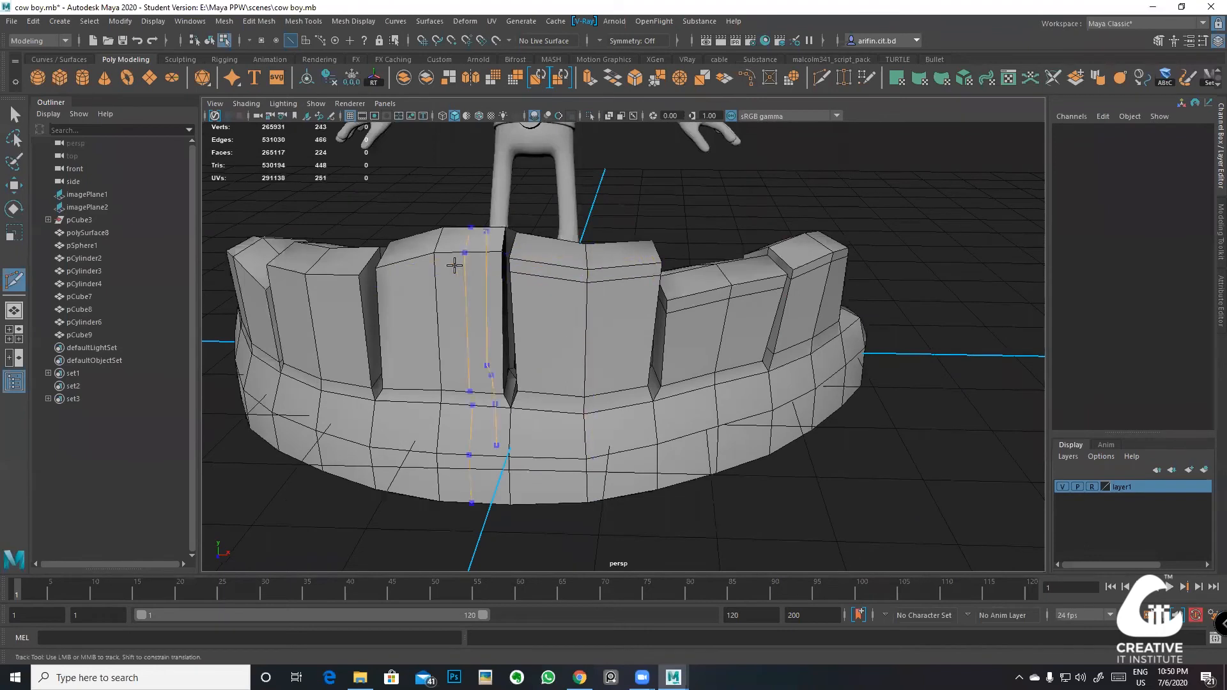
{"action": "left_click", "coordinate": [435, 266], "text": "ctrl"}
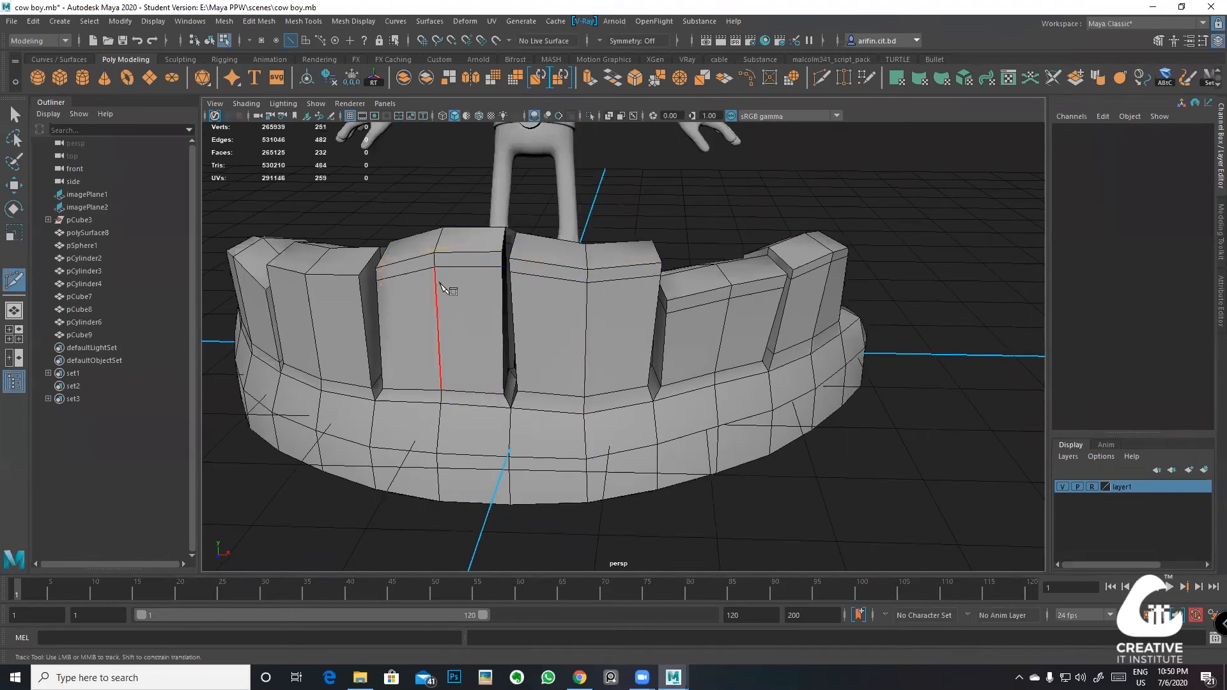
Step: Insert an edge loop just below the top of the fifth and sixth blocks
{"action": "left_click_drag", "start_coordinate": [450, 289], "coordinate": [481, 303], "text": "alt"}
{"action": "middle_click_drag", "start_coordinate": [481, 302], "coordinate": [486, 296], "text": "alt"}
{"action": "scroll", "coordinate": [485, 297], "scroll_direction": "up", "scroll_amount": 2}
{"action": "left_click", "coordinate": [493, 234], "text": "ctrl"}
{"action": "scroll", "coordinate": [492, 234], "scroll_direction": "down", "scroll_amount": 3}
{"action": "left_click_drag", "start_coordinate": [492, 234], "coordinate": [661, 325], "text": "alt"}
{"action": "left_click", "coordinate": [542, 289], "text": "ctrl"}
{"action": "scroll", "coordinate": [542, 289], "scroll_direction": "down", "scroll_amount": 3}
Step: Preview the bar smoothed from several angles and switch back to the unsmoothed display
{"action": "key", "text": "3"}
{"action": "left_click_drag", "start_coordinate": [735, 331], "coordinate": [598, 323], "text": "alt"}
{"action": "right_click_drag", "start_coordinate": [598, 323], "coordinate": [606, 350], "text": "alt"}
{"action": "key", "text": "1"}
{"action": "left_click_drag", "start_coordinate": [586, 369], "coordinate": [600, 374], "text": "alt"}
{"action": "scroll", "coordinate": [576, 383], "scroll_direction": "up", "scroll_amount": 3}
{"action": "middle_click_drag", "start_coordinate": [575, 384], "coordinate": [588, 388], "text": "alt"}
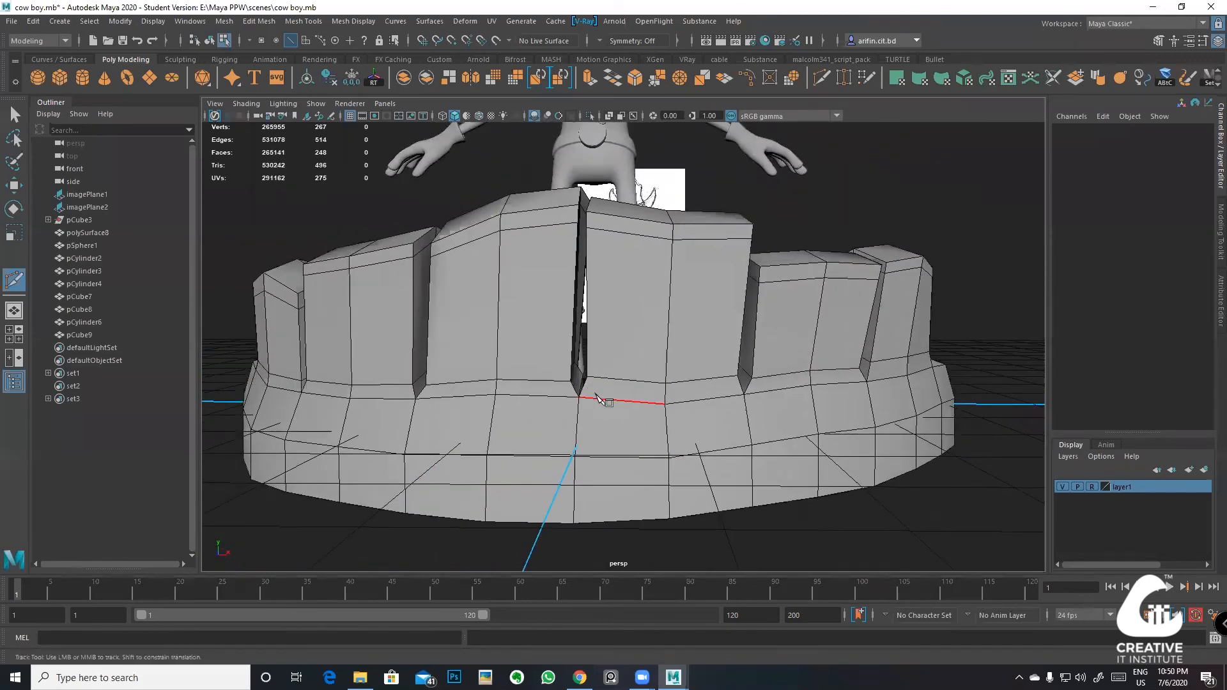
Step: Try inserting an edge loop around the middle of the fourth block, undo it and leave Multi-Cut
{"action": "left_click", "coordinate": [567, 306], "text": "ctrl"}
{"action": "key", "text": "ctrl+z"}
{"action": "left_click", "coordinate": [13, 115]}
{"action": "left_click_drag", "start_coordinate": [499, 239], "coordinate": [692, 231], "text": "alt"}
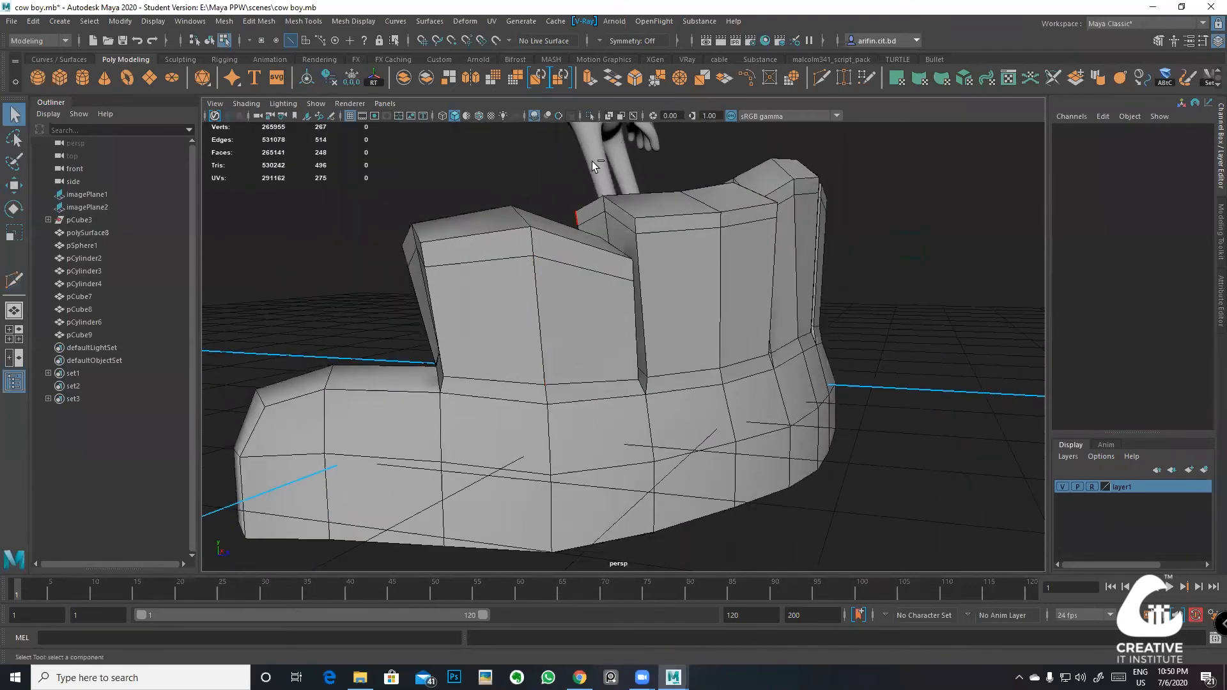
Step: Use Multi-Cut to insert an edge loop around the middle of each of the six blocks
{"action": "left_click", "coordinate": [821, 78]}
{"action": "left_click", "coordinate": [551, 312], "text": "ctrl"}
{"action": "left_click", "coordinate": [723, 299], "text": "ctrl"}
{"action": "left_click_drag", "start_coordinate": [757, 268], "coordinate": [693, 279], "text": "alt"}
{"action": "left_click", "coordinate": [636, 301], "text": "ctrl"}
{"action": "left_click", "coordinate": [749, 291], "text": "ctrl"}
{"action": "scroll", "coordinate": [752, 291], "scroll_direction": "up", "scroll_amount": 3}
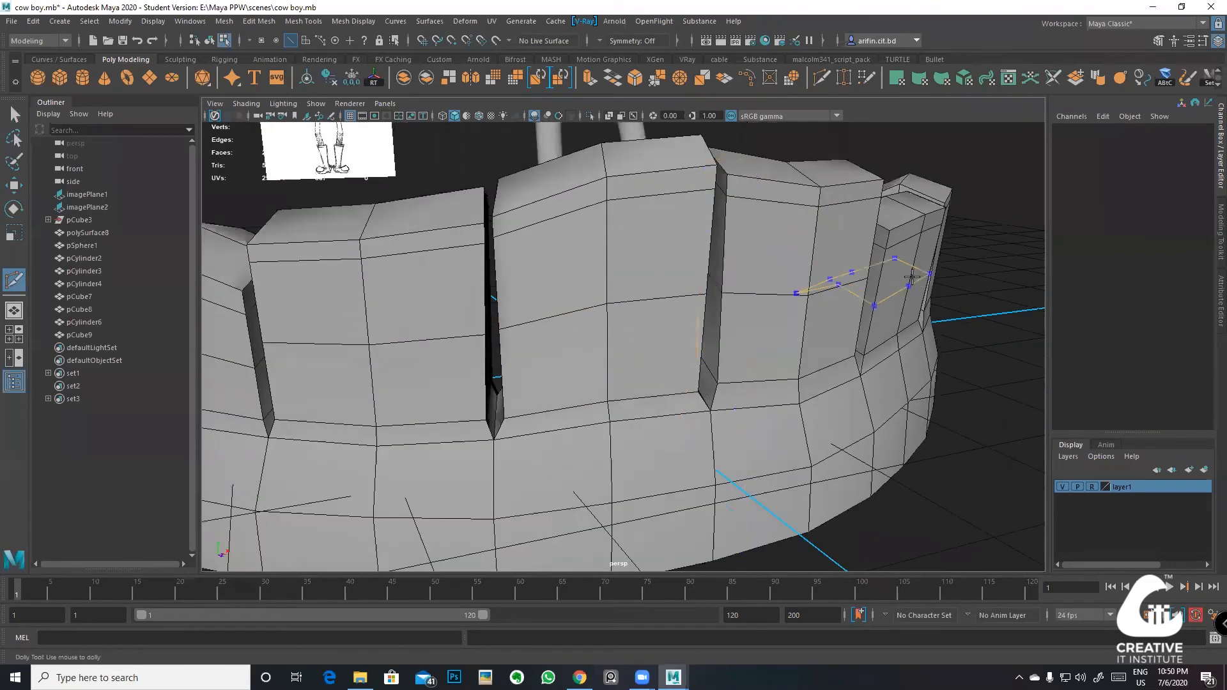
{"action": "left_click_drag", "start_coordinate": [927, 289], "coordinate": [776, 343], "text": "alt"}
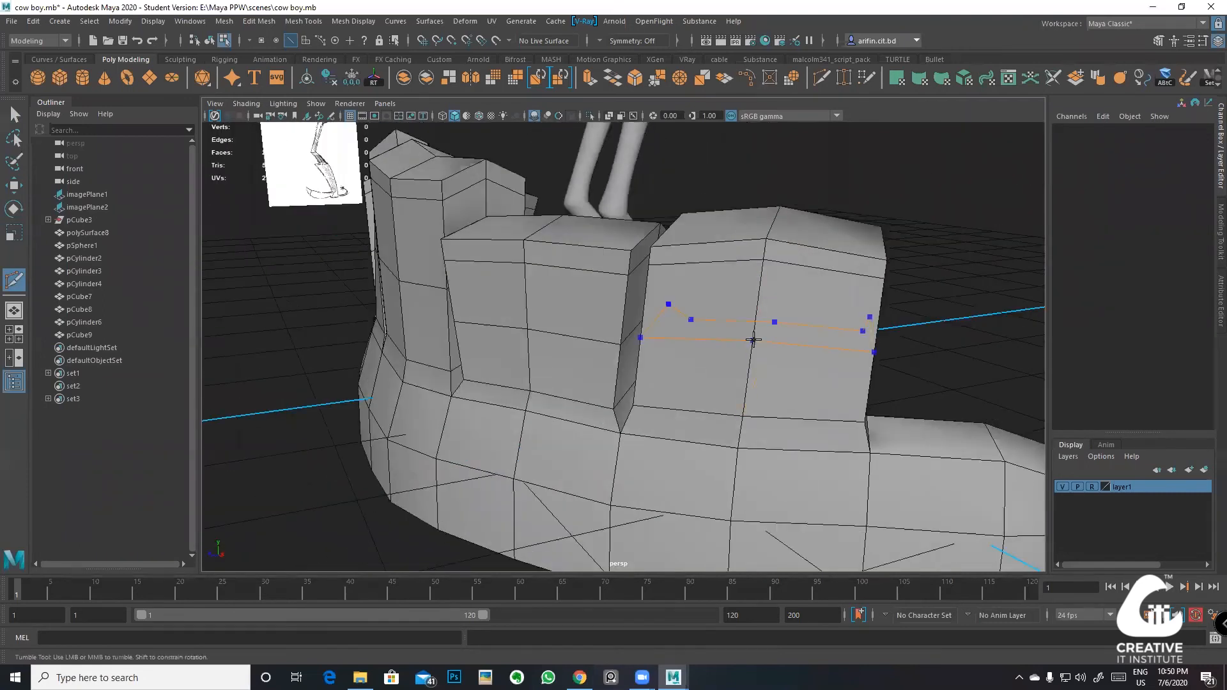
{"action": "left_click", "coordinate": [753, 340], "text": "ctrl"}
Step: Select the middle edge loops of the first and second blocks one by one and scale them outward
{"action": "right_click_drag", "start_coordinate": [754, 340], "coordinate": [491, 275], "text": "alt"}
{"action": "left_click_drag", "start_coordinate": [490, 274], "coordinate": [332, 287], "text": "alt"}
{"action": "key", "text": "q"}
{"action": "double_click", "coordinate": [569, 383]}
{"action": "key", "text": "e"}
{"action": "left_click_drag", "start_coordinate": [604, 387], "coordinate": [644, 461], "text": "alt"}
{"action": "key", "text": "r"}
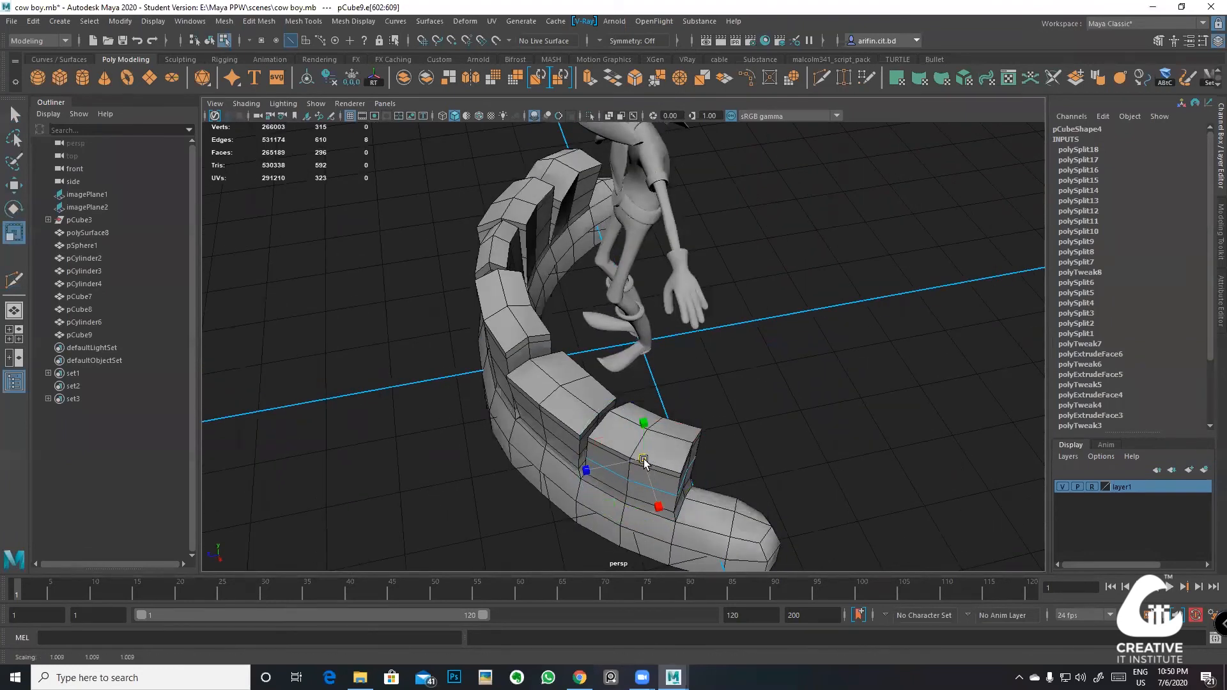
{"action": "double_click", "coordinate": [557, 436]}
{"action": "left_click_drag", "start_coordinate": [561, 416], "coordinate": [562, 415]}
Step: Select the middle edge loops of the remaining blocks one by one and scale each slightly outward
{"action": "mouse_move", "coordinate": [697, 412]}
{"action": "left_mouse_down", "text": "alt"}
{"action": "mouse_move", "coordinate": [663, 397]}
{"action": "mouse_move", "coordinate": [703, 406]}
{"action": "left_mouse_up", "text": "alt"}
{"action": "double_click", "coordinate": [673, 393]}
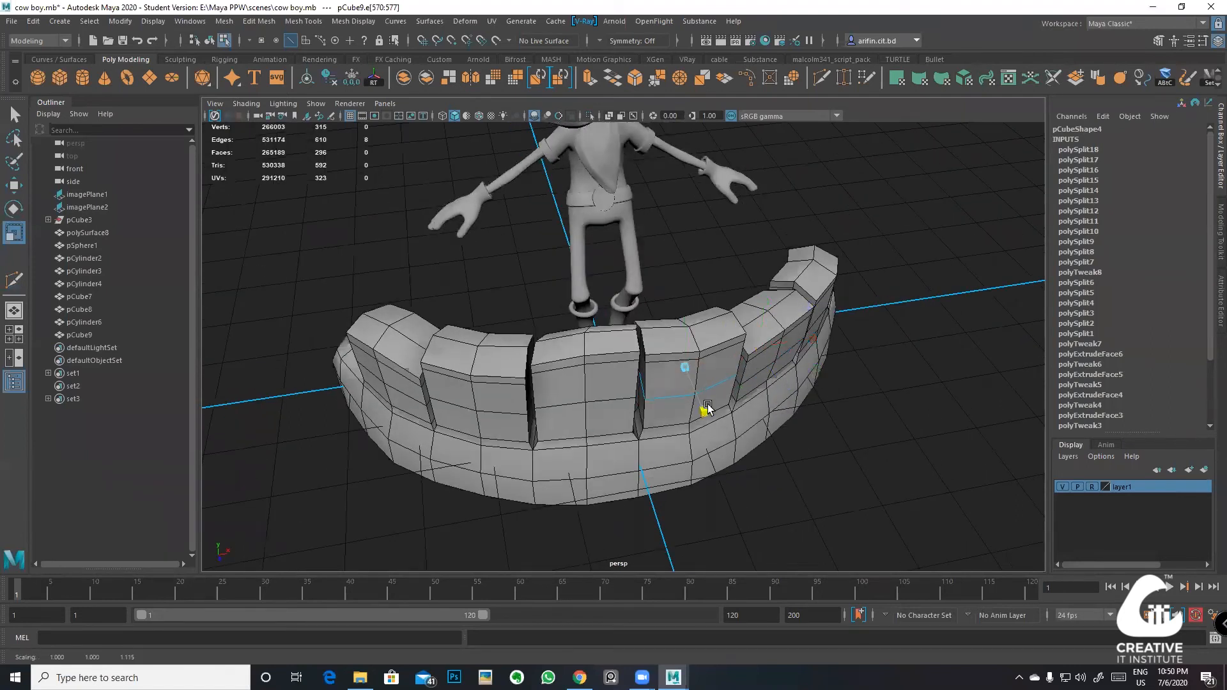
{"action": "double_click", "coordinate": [601, 402]}
{"action": "left_click_drag", "start_coordinate": [598, 430], "coordinate": [633, 427]}
{"action": "double_click", "coordinate": [598, 422]}
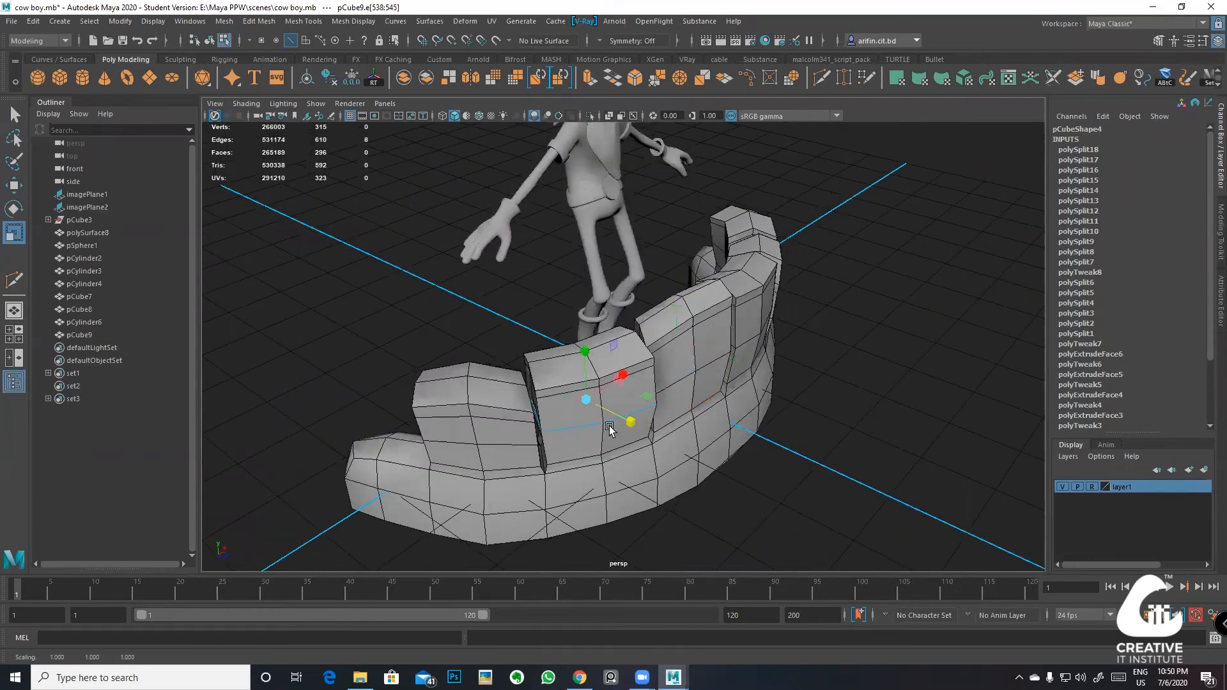
{"action": "double_click", "coordinate": [505, 443]}
{"action": "left_click_drag", "start_coordinate": [526, 446], "coordinate": [519, 446]}
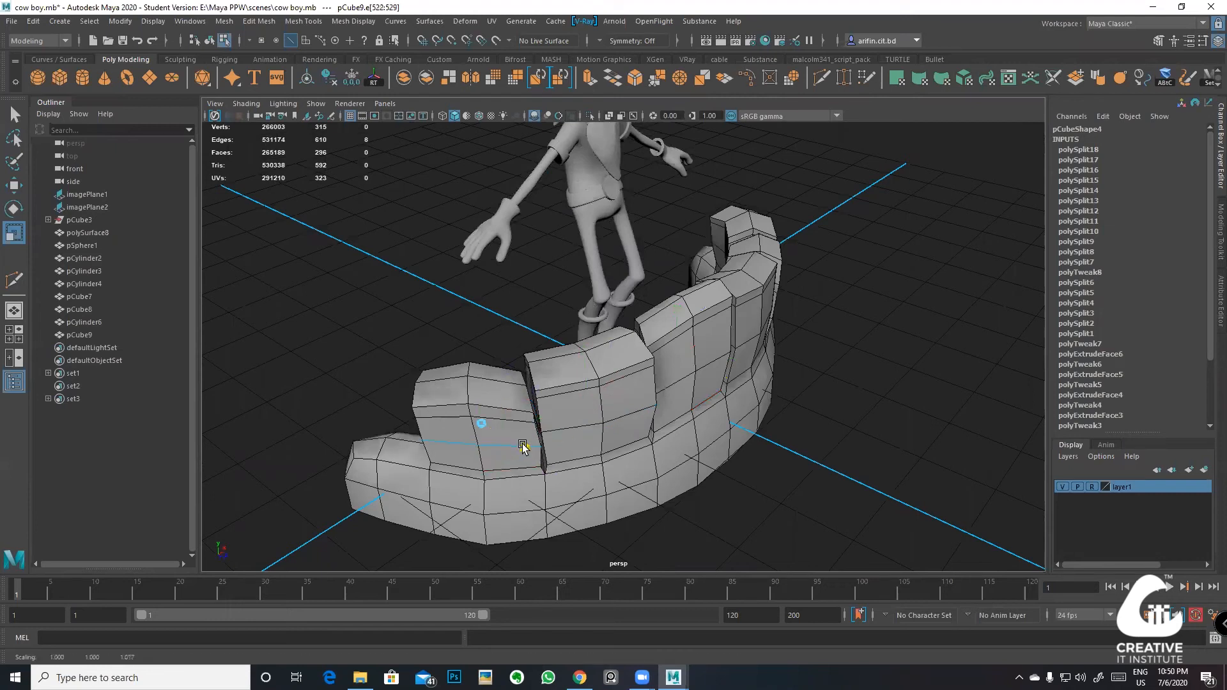
Step: Select the lengthwise edge loop along the inner side of the curved bar and shift it slightly in depth
{"action": "left_click_drag", "start_coordinate": [586, 410], "coordinate": [444, 426], "text": "alt"}
{"action": "left_click", "coordinate": [375, 458]}
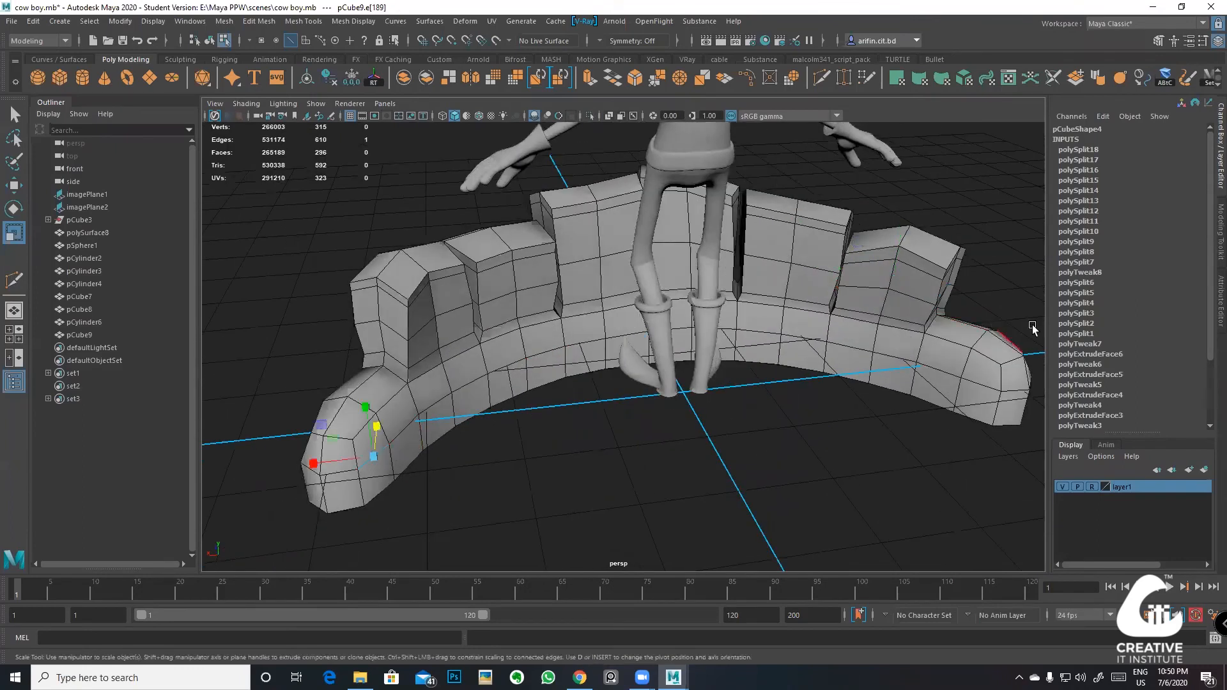
{"action": "double_click", "coordinate": [984, 381]}
{"action": "key", "text": "w"}
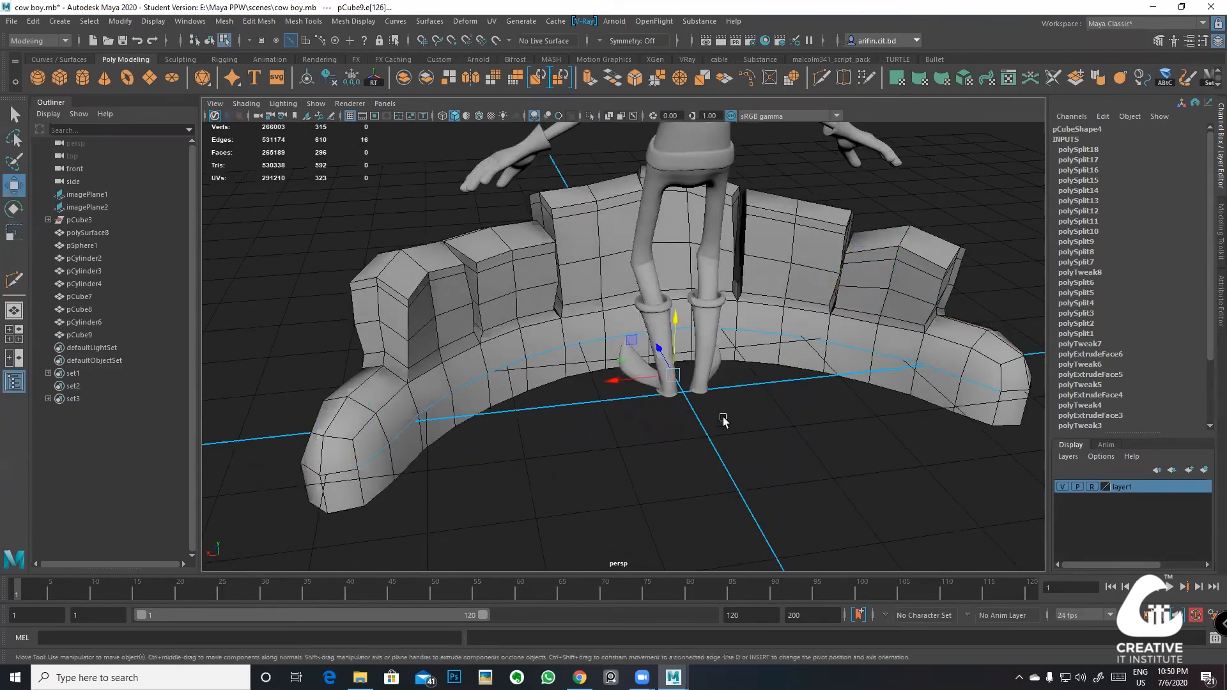
{"action": "left_click_drag", "start_coordinate": [665, 360], "coordinate": [666, 361]}
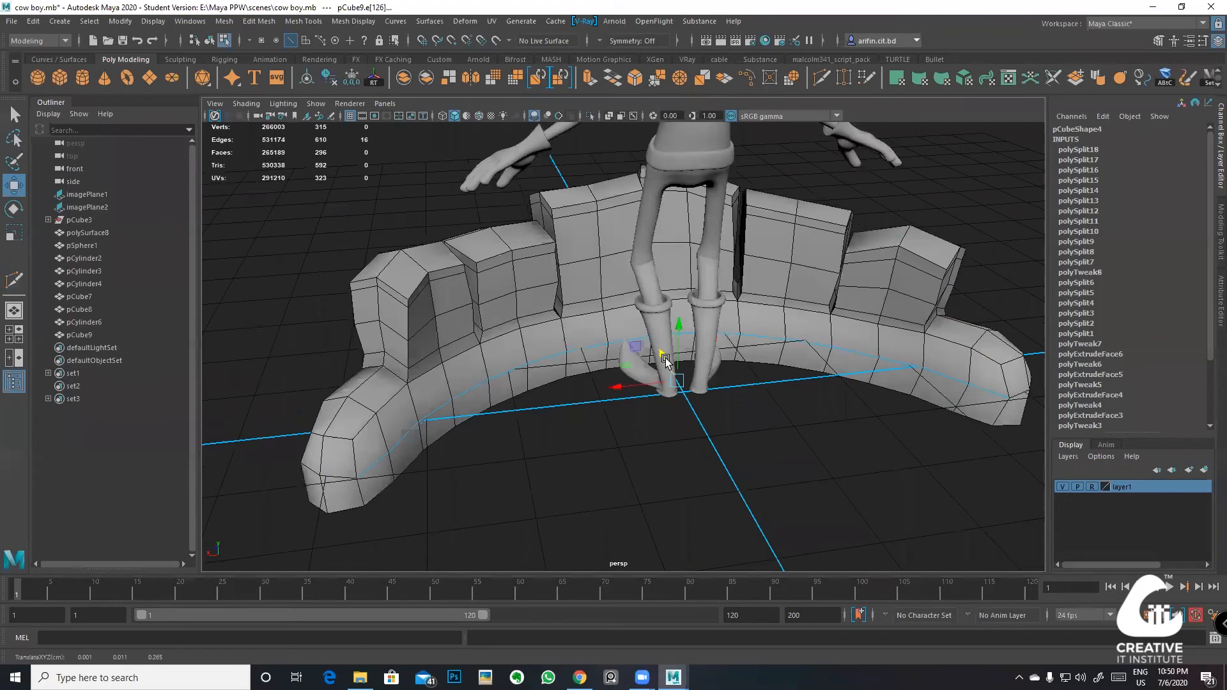
{"action": "double_click", "coordinate": [419, 487]}
Step: Return the bar with blocks to object mode and smooth its mesh with 1 division
{"action": "scroll", "coordinate": [639, 335], "scroll_direction": "down", "scroll_amount": 4}
{"action": "left_click_drag", "start_coordinate": [640, 335], "coordinate": [812, 282], "text": "alt"}
{"action": "right_click", "coordinate": [603, 282]}
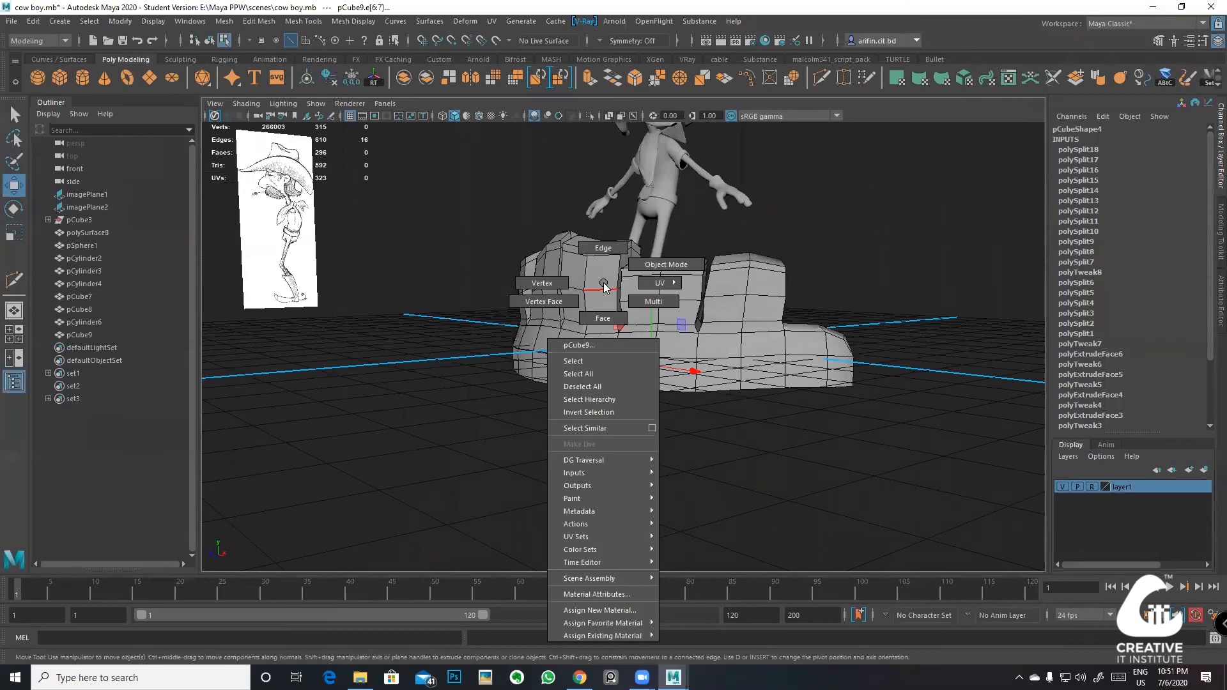
{"action": "left_click", "coordinate": [666, 264]}
{"action": "left_click_drag", "start_coordinate": [899, 252], "coordinate": [820, 347], "text": "alt"}
{"action": "scroll", "coordinate": [608, 259], "scroll_direction": "up", "scroll_amount": 4}
{"action": "left_click_drag", "start_coordinate": [583, 256], "coordinate": [529, 101], "text": "alt"}
{"action": "left_click", "coordinate": [494, 78]}
{"action": "left_click_drag", "start_coordinate": [716, 256], "coordinate": [589, 369], "text": "alt"}
{"action": "left_click_drag", "start_coordinate": [985, 377], "coordinate": [866, 362], "text": "alt"}
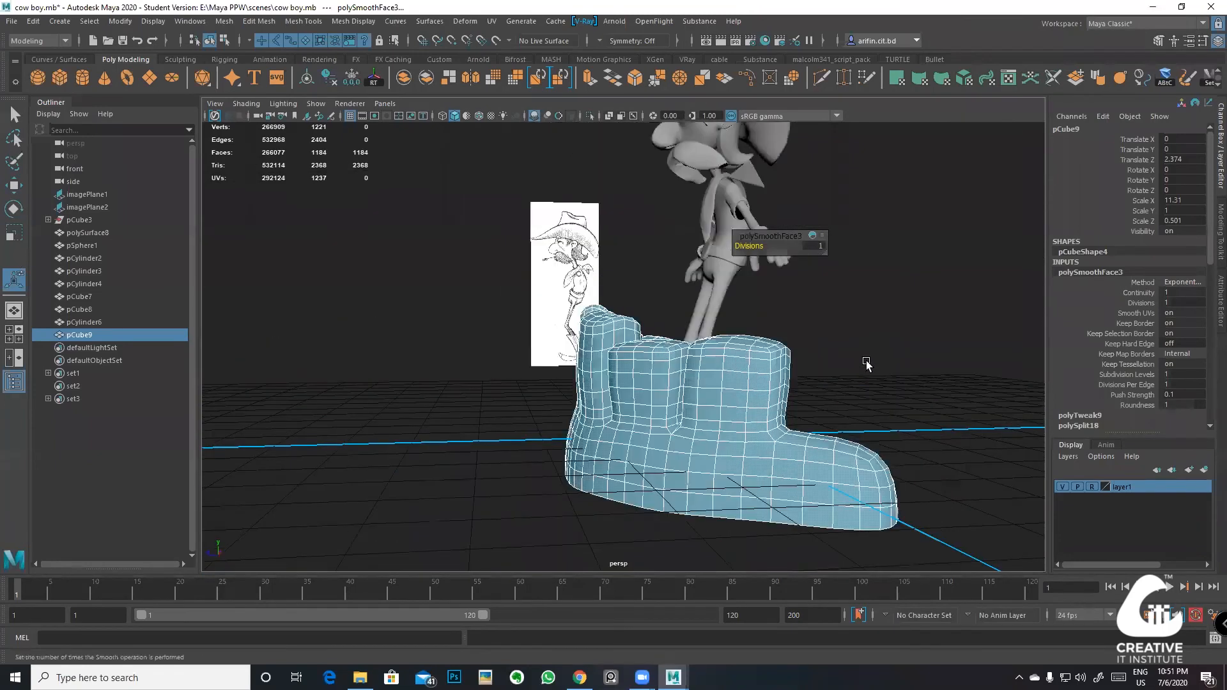
{"action": "left_click", "coordinate": [865, 362]}
{"action": "right_click_drag", "start_coordinate": [865, 362], "coordinate": [734, 377], "text": "alt"}
{"action": "left_click_drag", "start_coordinate": [734, 378], "coordinate": [659, 366], "text": "alt"}
{"action": "scroll", "coordinate": [670, 379], "scroll_direction": "up", "scroll_amount": 2}
{"action": "left_click", "coordinate": [670, 377]}
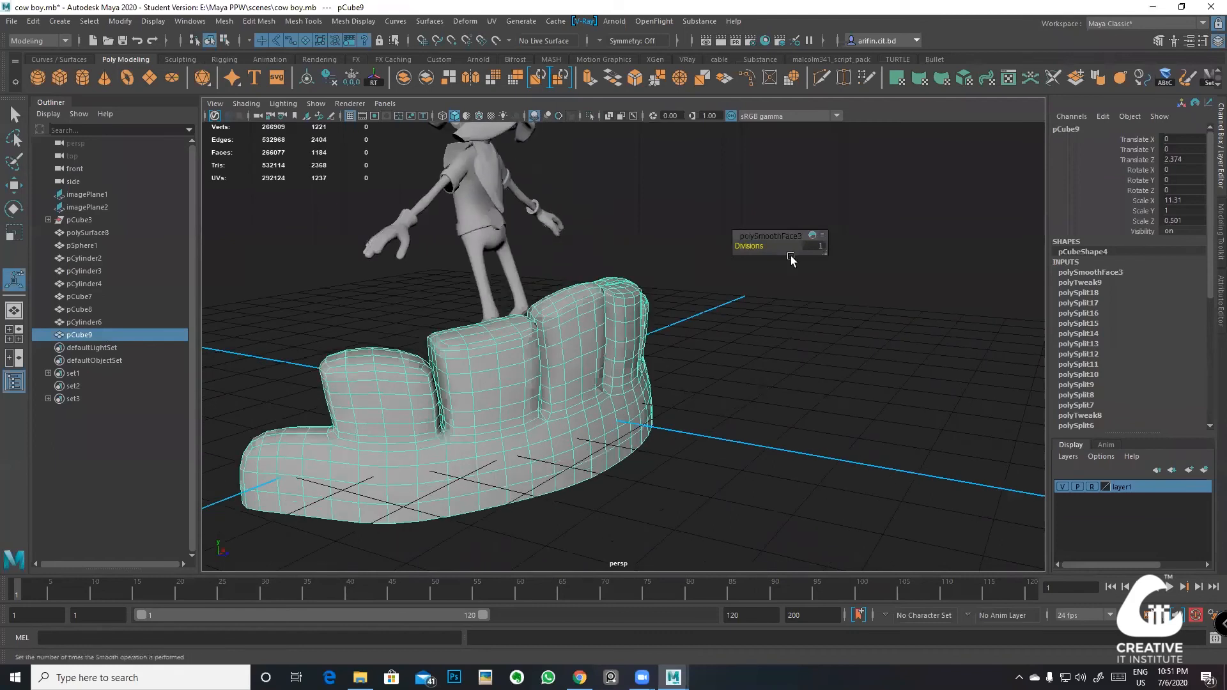
Step: Select the smoothed block model and activate the Grab sculpting tool on it
{"action": "right_click", "coordinate": [533, 382]}
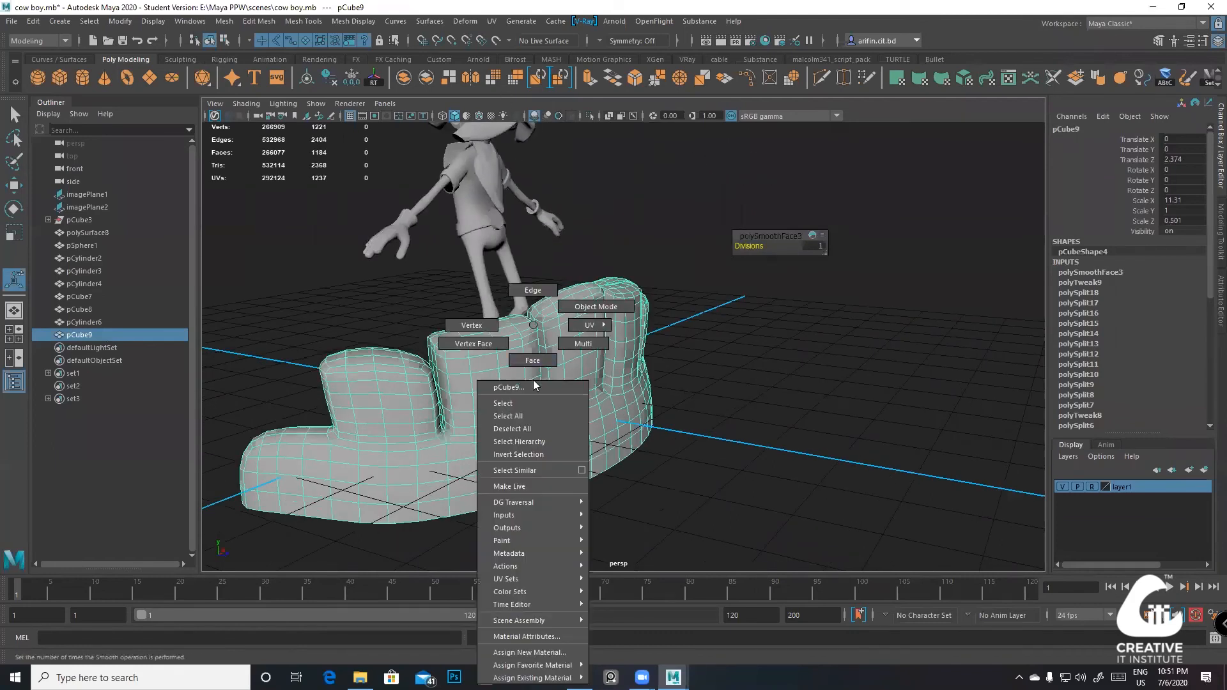
{"action": "left_click", "coordinate": [460, 325]}
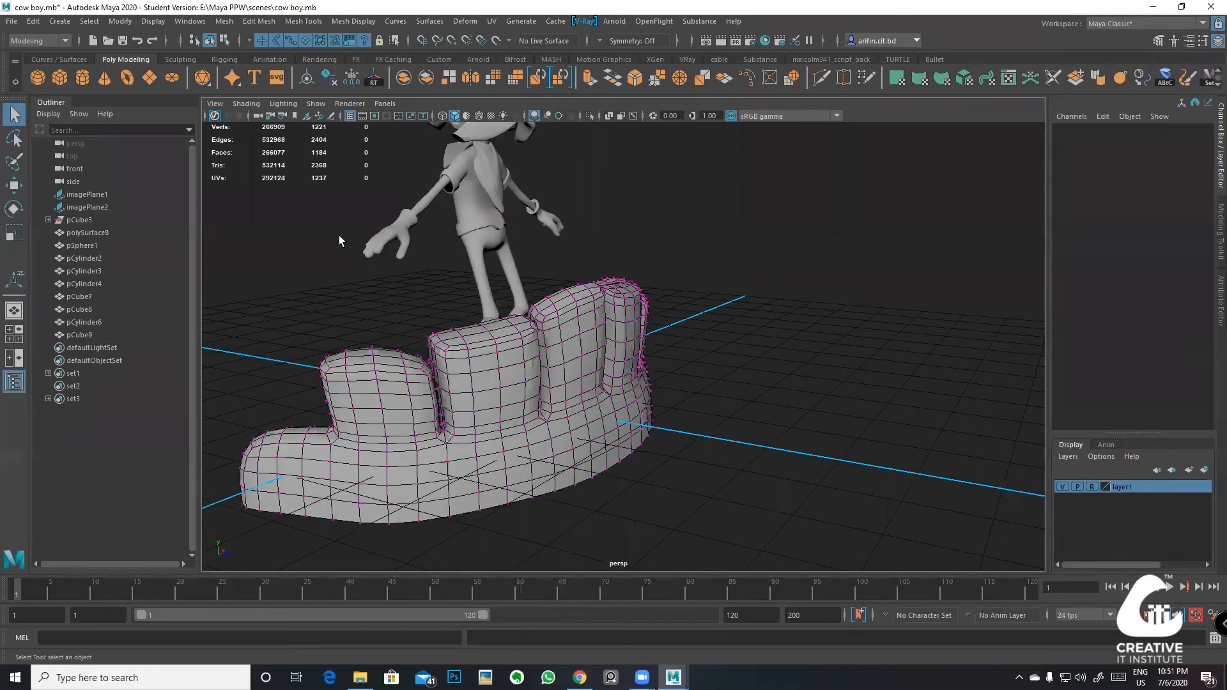
{"action": "left_click", "coordinate": [192, 58]}
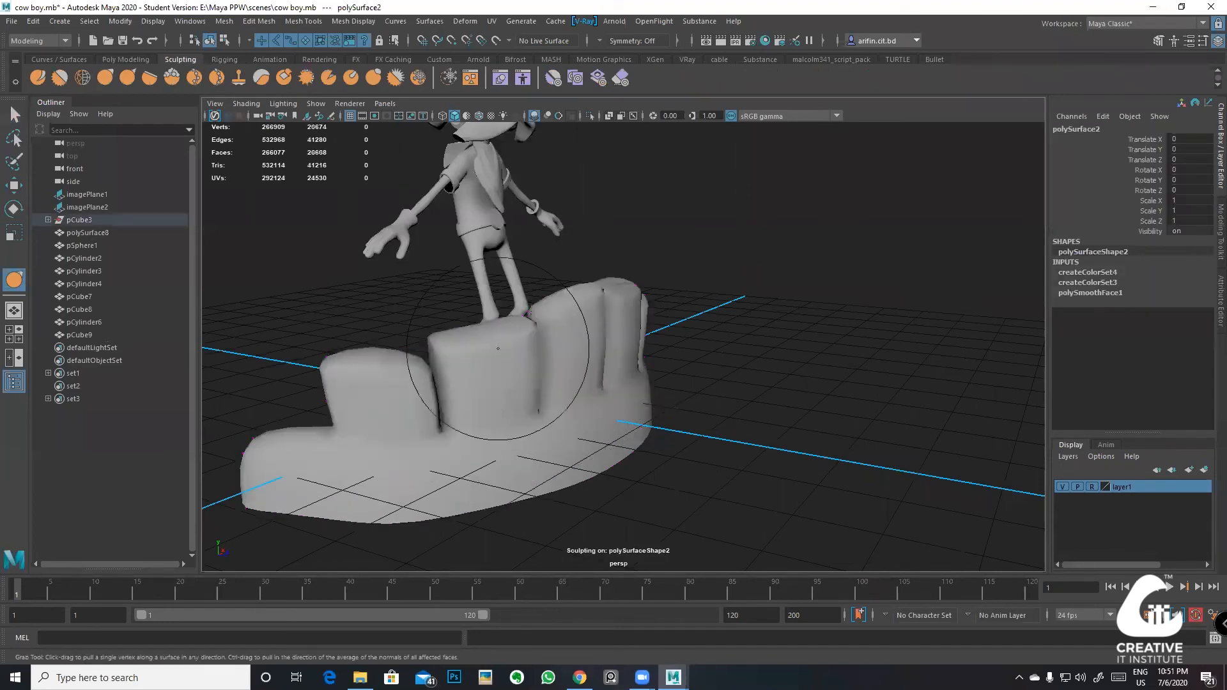
{"action": "right_click", "coordinate": [609, 323]}
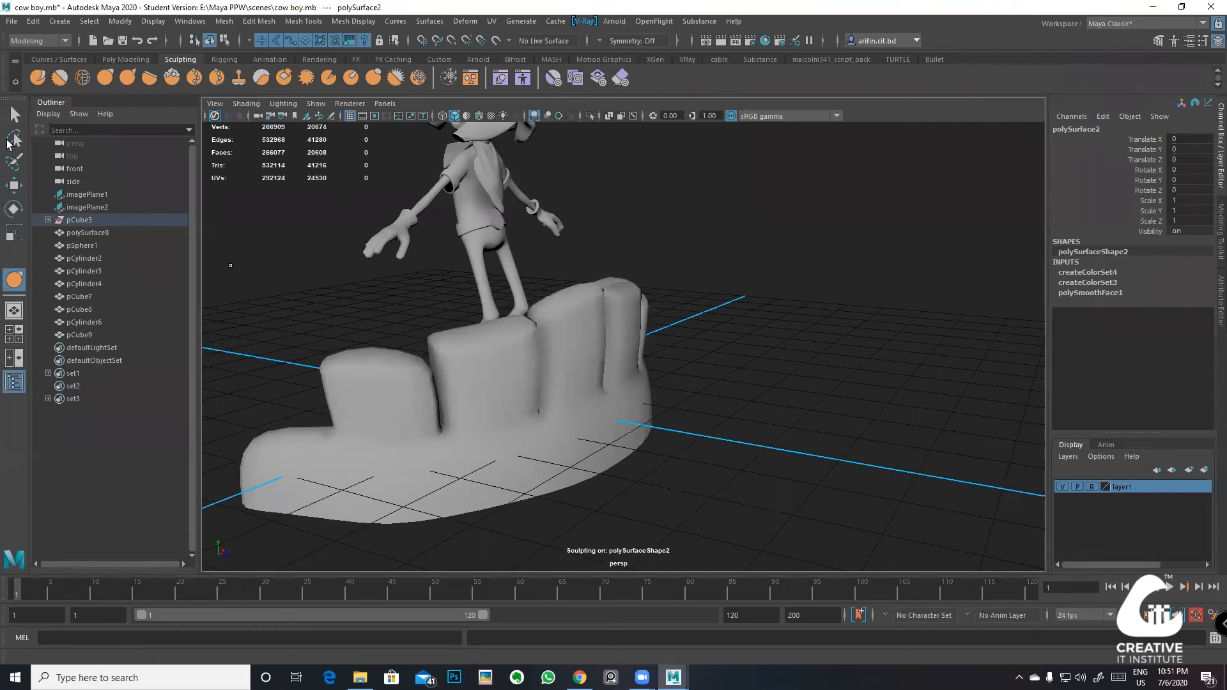
{"action": "left_click", "coordinate": [13, 115]}
{"action": "left_click", "coordinate": [580, 348]}
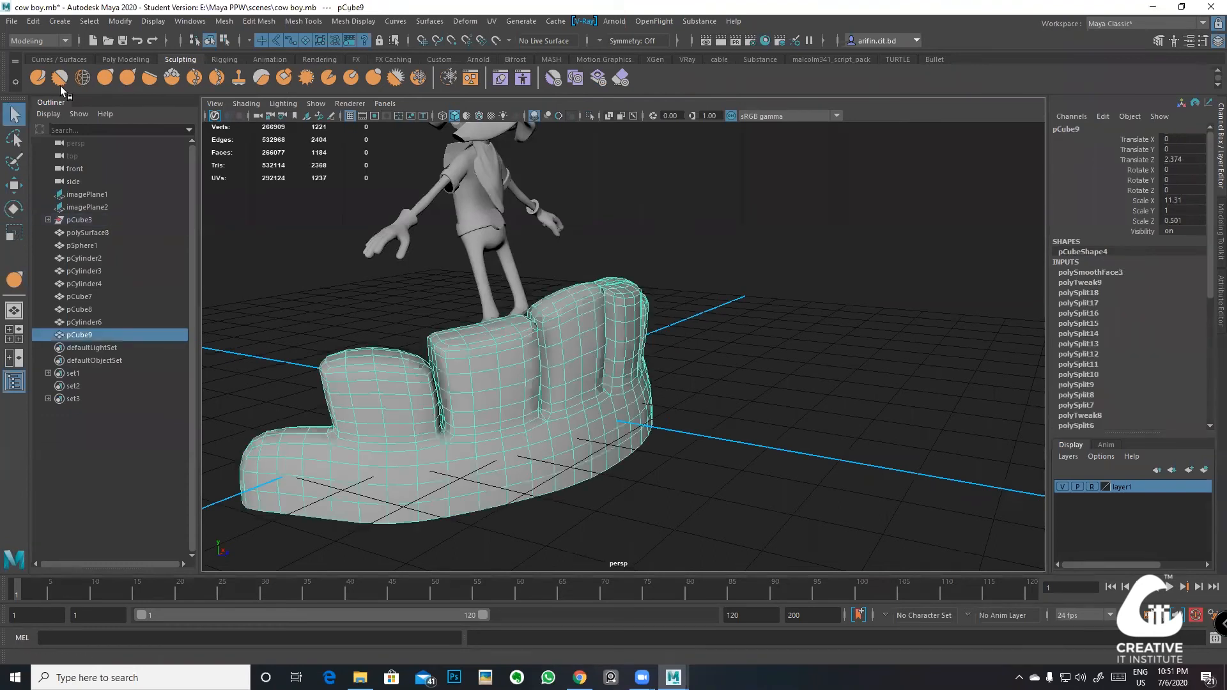
{"action": "left_click_drag", "start_coordinate": [475, 347], "coordinate": [366, 292], "text": "alt"}
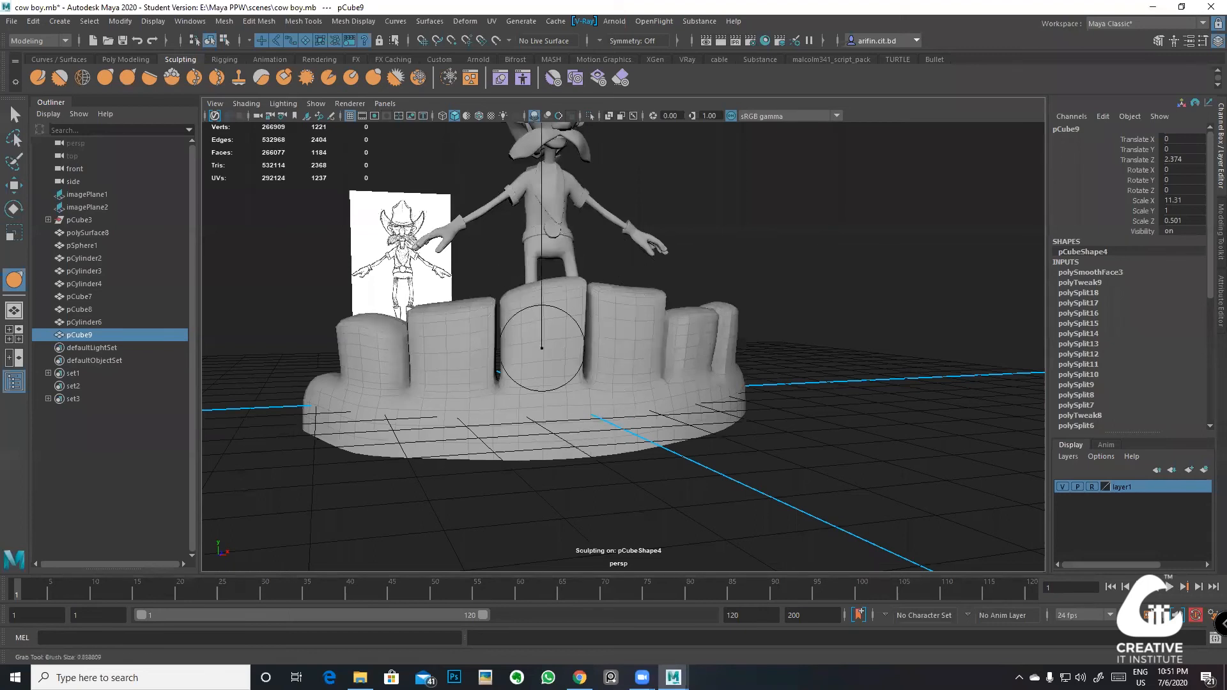
Step: Use the Grab tool to pull the tops and edges of the front blocks into less regular shapes
{"action": "scroll", "coordinate": [567, 286], "scroll_direction": "up", "scroll_amount": 3}
{"action": "scroll", "coordinate": [567, 287], "scroll_direction": "up", "scroll_amount": 2}
{"action": "key", "text": "space"}
{"action": "mouse_move", "coordinate": [665, 276]}
{"action": "left_mouse_down"}
{"action": "mouse_move", "coordinate": [636, 276]}
{"action": "mouse_move", "coordinate": [666, 276]}
{"action": "left_mouse_up"}
{"action": "mouse_move", "coordinate": [757, 300]}
{"action": "left_mouse_down", "text": "alt"}
{"action": "mouse_move", "coordinate": [684, 282]}
{"action": "mouse_move", "coordinate": [709, 265]}
{"action": "left_mouse_up", "text": "alt"}
{"action": "mouse_move", "coordinate": [645, 255]}
{"action": "left_mouse_down"}
{"action": "mouse_move", "coordinate": [642, 241]}
{"action": "mouse_move", "coordinate": [712, 252]}
{"action": "mouse_move", "coordinate": [640, 251]}
{"action": "mouse_move", "coordinate": [754, 266]}
{"action": "mouse_move", "coordinate": [741, 291]}
{"action": "mouse_move", "coordinate": [760, 281]}
{"action": "left_mouse_up"}
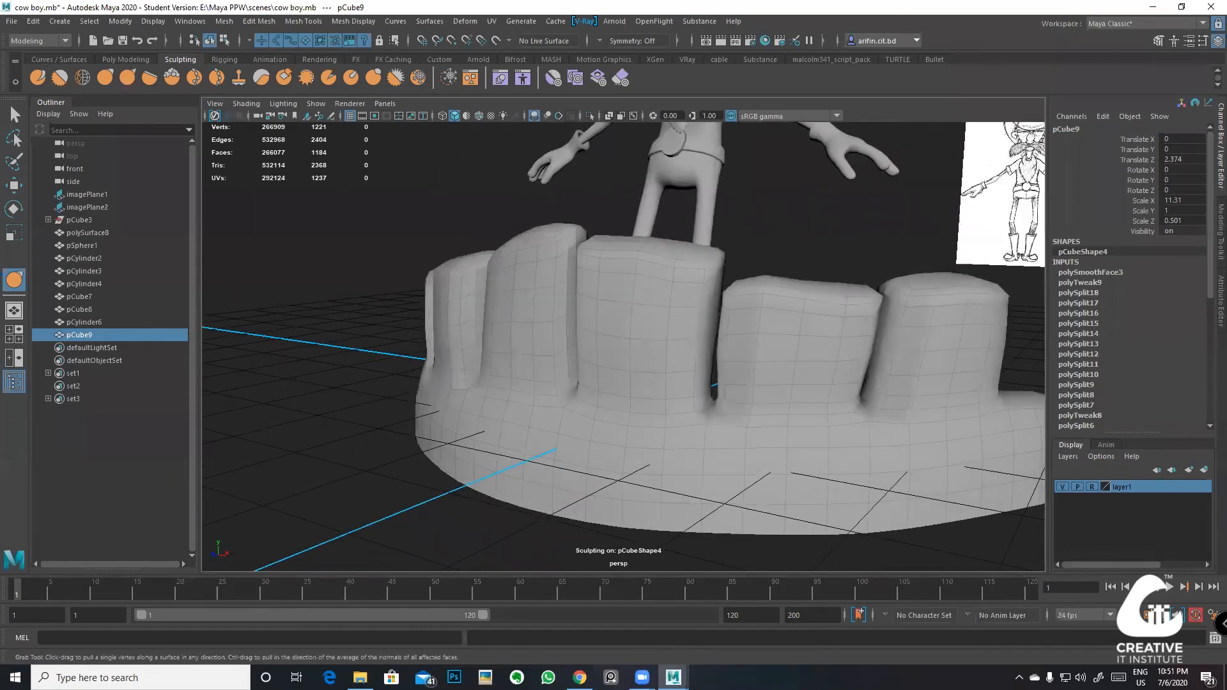
Step: Reshape the corners and top edges of the blocks from the inner side of the bar with the Grab tool
{"action": "mouse_move", "coordinate": [772, 280]}
{"action": "left_mouse_down", "text": "alt"}
{"action": "mouse_move", "coordinate": [665, 320]}
{"action": "mouse_move", "coordinate": [781, 242]}
{"action": "mouse_move", "coordinate": [771, 268]}
{"action": "mouse_move", "coordinate": [781, 286]}
{"action": "mouse_move", "coordinate": [783, 208]}
{"action": "mouse_move", "coordinate": [900, 218]}
{"action": "mouse_move", "coordinate": [951, 208]}
{"action": "left_mouse_up", "text": "alt"}
{"action": "left_click_drag", "start_coordinate": [897, 248], "coordinate": [597, 263], "text": "alt"}
{"action": "middle_click_drag", "start_coordinate": [579, 298], "coordinate": [605, 353], "text": "alt"}
{"action": "left_click_drag", "start_coordinate": [482, 248], "coordinate": [484, 260]}
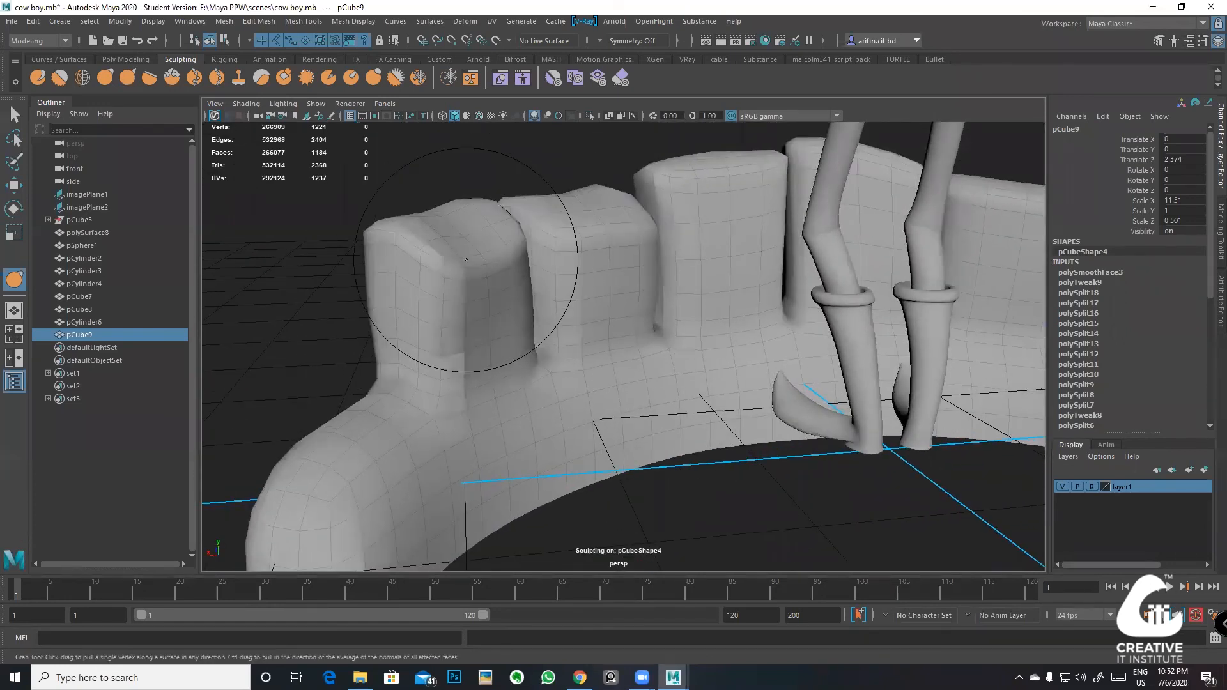
{"action": "mouse_move", "coordinate": [730, 163]}
{"action": "left_mouse_down"}
{"action": "mouse_move", "coordinate": [730, 183]}
{"action": "mouse_move", "coordinate": [812, 163]}
{"action": "mouse_move", "coordinate": [835, 197]}
{"action": "mouse_move", "coordinate": [518, 297]}
{"action": "left_mouse_up"}
{"action": "scroll", "coordinate": [518, 298], "scroll_direction": "up", "scroll_amount": 10}
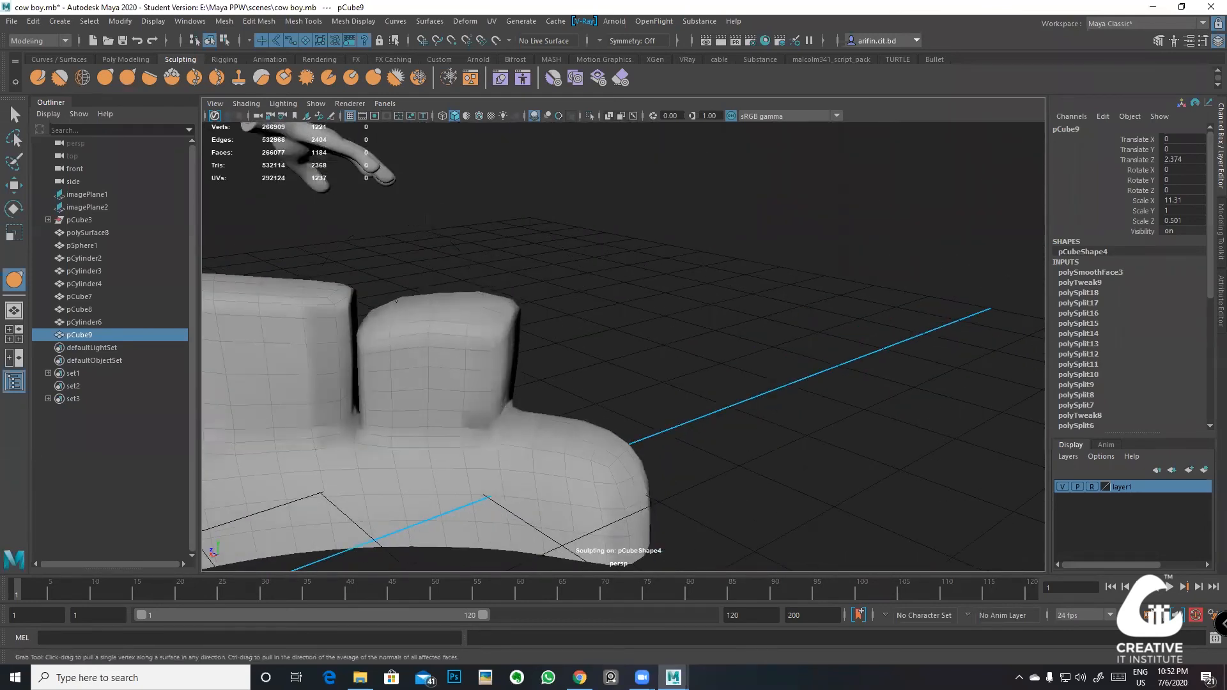
Step: Grab the tops of the blocks near the opposite end of the bar into uneven, slightly dented shapes
{"action": "left_click_drag", "start_coordinate": [427, 337], "coordinate": [519, 267], "text": "alt"}
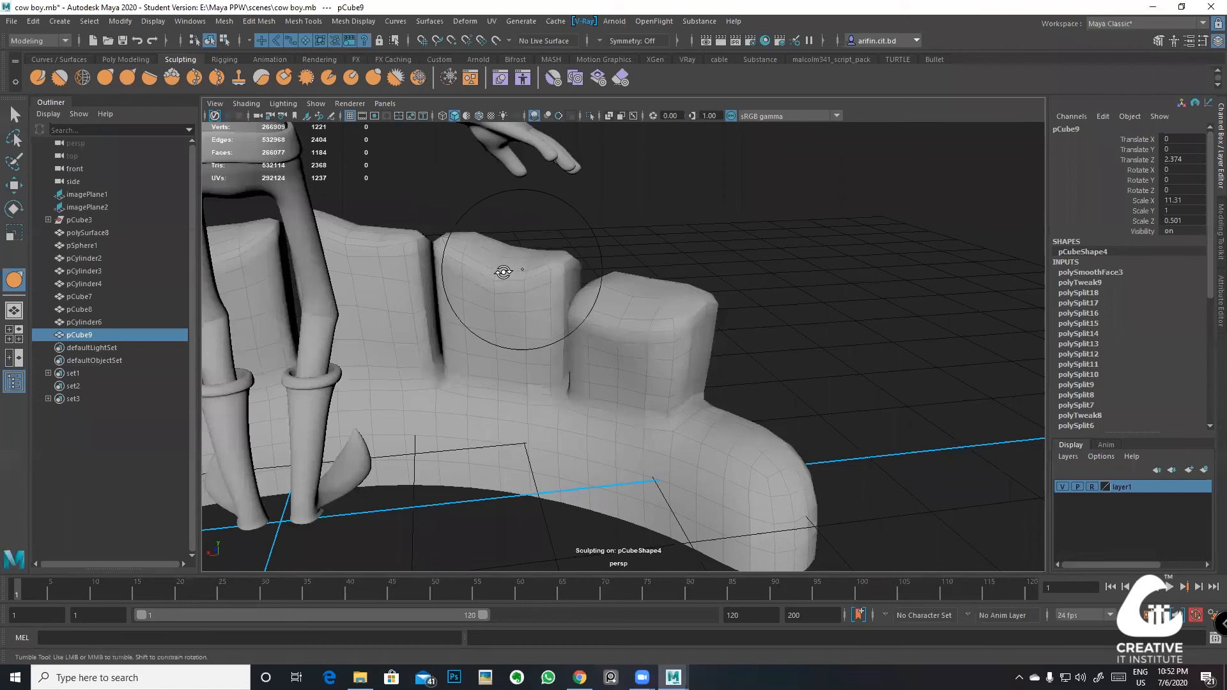
{"action": "left_click_drag", "start_coordinate": [504, 275], "coordinate": [786, 299], "text": "alt"}
{"action": "scroll", "coordinate": [799, 345], "scroll_direction": "down", "scroll_amount": 6}
{"action": "middle_click_drag", "start_coordinate": [799, 355], "coordinate": [659, 346], "text": "alt"}
{"action": "left_click_drag", "start_coordinate": [660, 345], "coordinate": [535, 293], "text": "alt"}
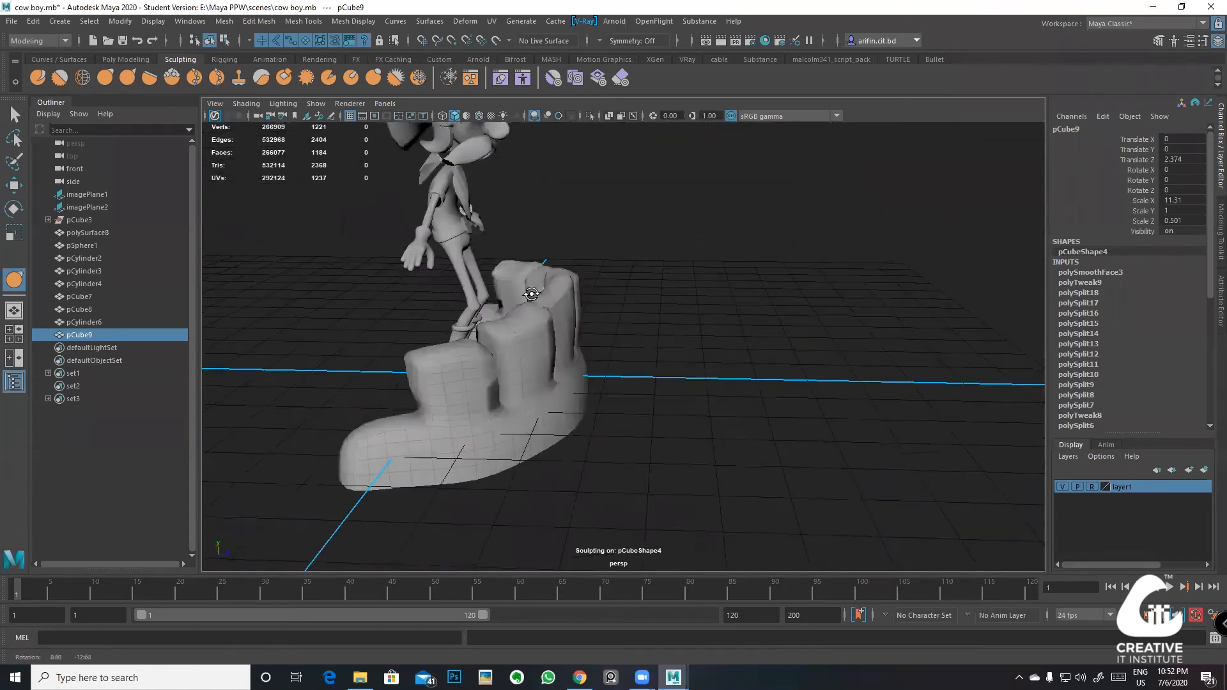
{"action": "scroll", "coordinate": [549, 332], "scroll_direction": "up", "scroll_amount": 5}
{"action": "mouse_move", "coordinate": [549, 339]}
{"action": "left_mouse_down", "text": "alt"}
{"action": "mouse_move", "coordinate": [559, 310]}
{"action": "mouse_move", "coordinate": [592, 309]}
{"action": "mouse_move", "coordinate": [516, 350]}
{"action": "mouse_move", "coordinate": [539, 367]}
{"action": "mouse_move", "coordinate": [460, 417]}
{"action": "mouse_move", "coordinate": [520, 413]}
{"action": "mouse_move", "coordinate": [423, 427]}
{"action": "mouse_move", "coordinate": [491, 364]}
{"action": "mouse_move", "coordinate": [381, 389]}
{"action": "left_mouse_up", "text": "alt"}
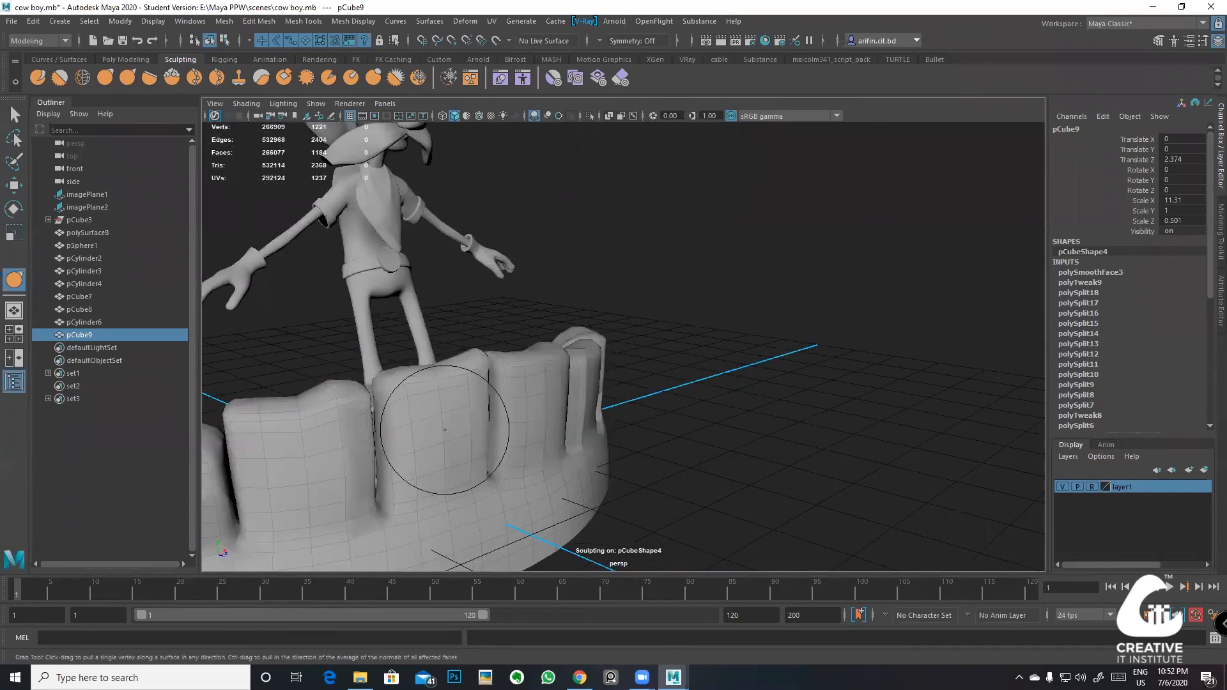
Step: Sculpt the upper edges and outer faces of the middle blocks with the Grab tool
{"action": "left_click_drag", "start_coordinate": [445, 429], "coordinate": [457, 445], "text": "alt"}
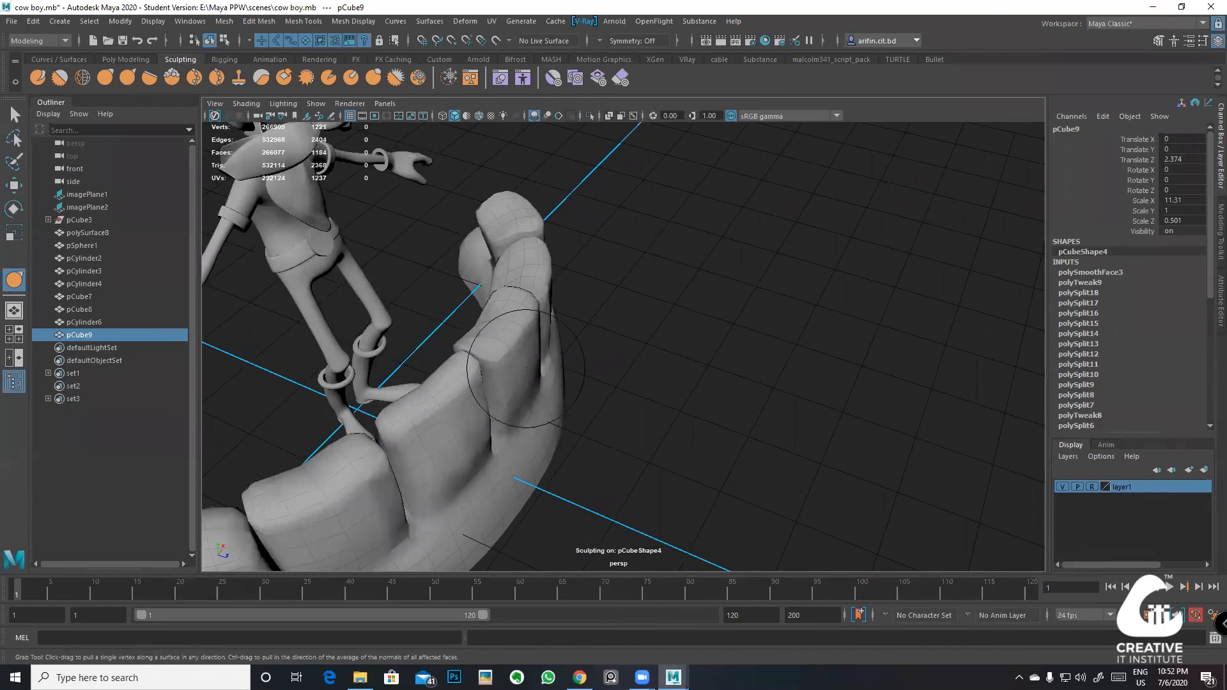
{"action": "left_click_drag", "start_coordinate": [526, 368], "coordinate": [486, 384], "text": "alt"}
{"action": "scroll", "coordinate": [521, 356], "scroll_direction": "up", "scroll_amount": 2}
{"action": "middle_click_drag", "start_coordinate": [521, 356], "coordinate": [566, 288], "text": "alt"}
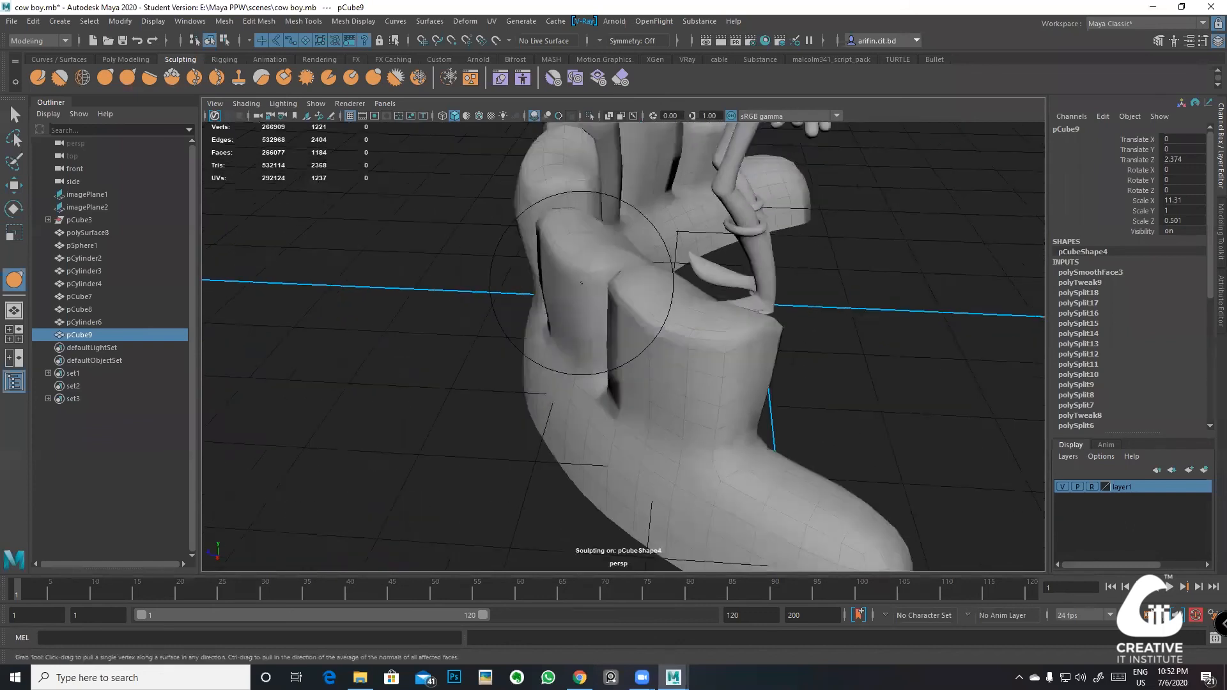
{"action": "left_click_drag", "start_coordinate": [566, 288], "coordinate": [547, 293], "text": "alt"}
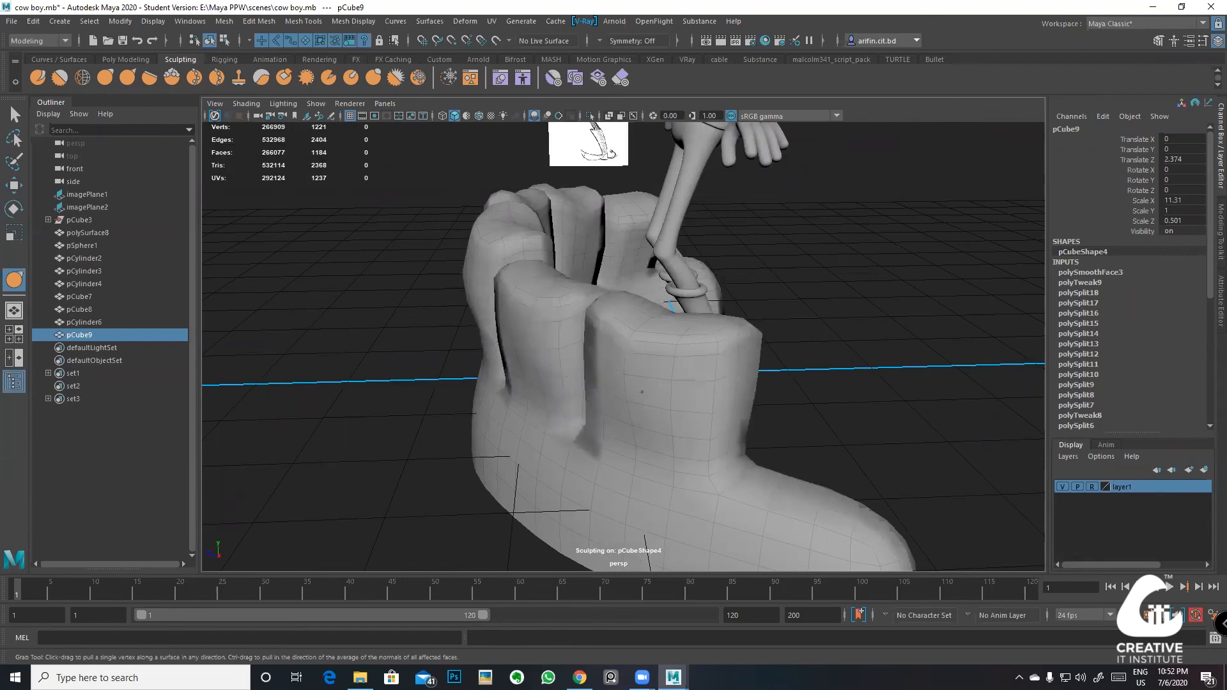
Step: Grab the lower parts of the blocks and the outer base of the bar to make the form irregular
{"action": "right_click_drag", "start_coordinate": [646, 391], "coordinate": [568, 438], "text": "alt"}
{"action": "left_click_drag", "start_coordinate": [650, 427], "coordinate": [831, 410], "text": "alt"}
{"action": "right_click_drag", "start_coordinate": [831, 409], "coordinate": [866, 285], "text": "alt"}
{"action": "middle_click_drag", "start_coordinate": [621, 332], "coordinate": [677, 319], "text": "alt"}
{"action": "mouse_move", "coordinate": [677, 320]}
{"action": "left_mouse_down", "text": "alt"}
{"action": "mouse_move", "coordinate": [643, 348]}
{"action": "mouse_move", "coordinate": [658, 354]}
{"action": "left_mouse_up", "text": "alt"}
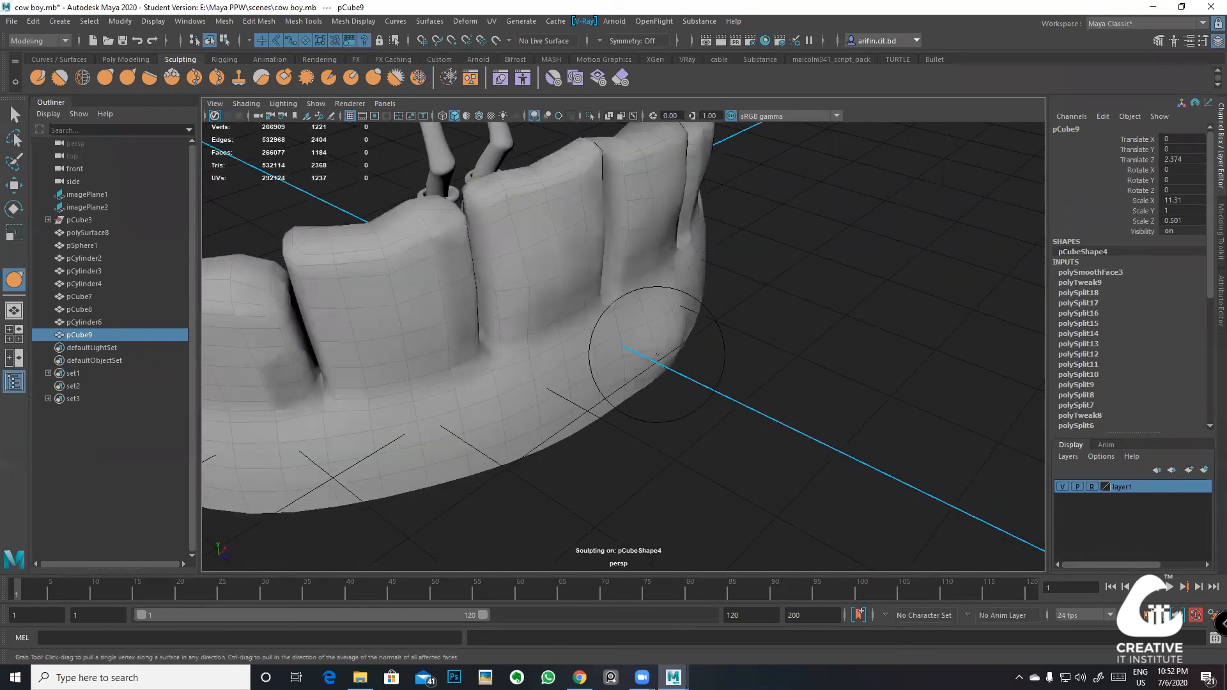
{"action": "mouse_move", "coordinate": [563, 384]}
{"action": "left_mouse_down"}
{"action": "mouse_move", "coordinate": [565, 409]}
{"action": "mouse_move", "coordinate": [672, 373]}
{"action": "mouse_move", "coordinate": [562, 368]}
{"action": "mouse_move", "coordinate": [713, 416]}
{"action": "mouse_move", "coordinate": [646, 362]}
{"action": "mouse_move", "coordinate": [721, 317]}
{"action": "mouse_move", "coordinate": [705, 395]}
{"action": "left_mouse_up"}
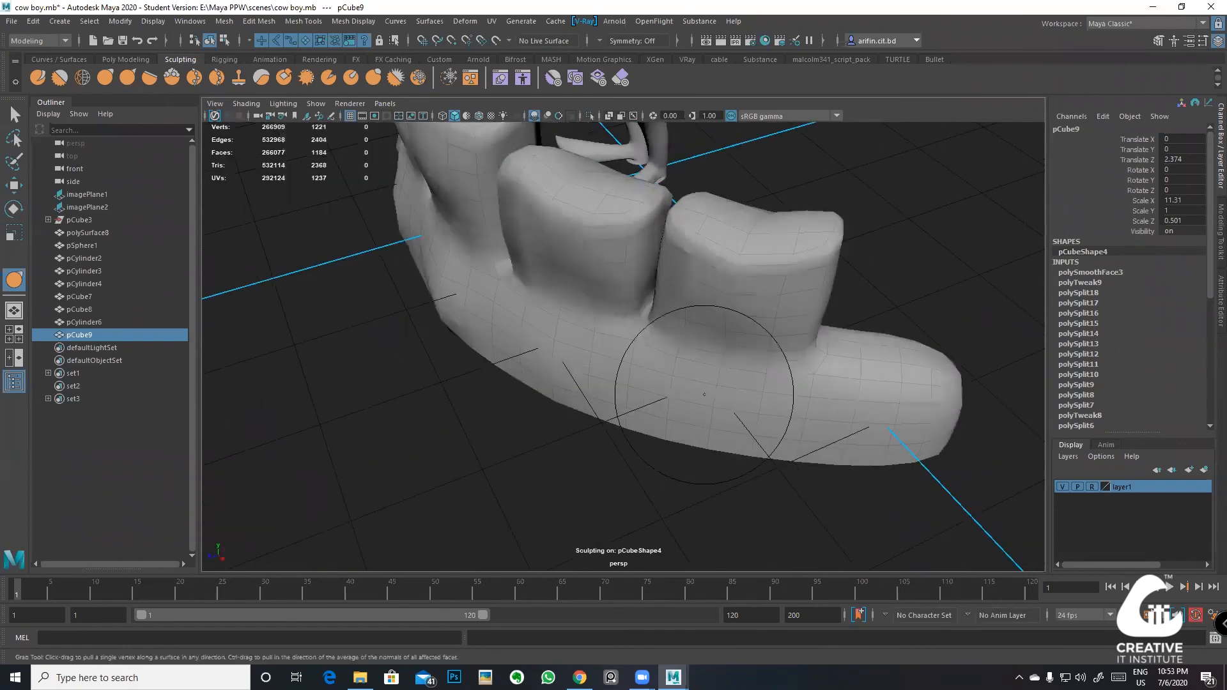
{"action": "right_click_drag", "start_coordinate": [698, 443], "coordinate": [684, 332], "text": "alt"}
{"action": "left_click_drag", "start_coordinate": [684, 332], "coordinate": [617, 332], "text": "alt"}
Step: Leave sculpting, return to object mode and reselect the whole block model
{"action": "key", "text": "q"}
{"action": "right_click_drag", "start_coordinate": [633, 294], "coordinate": [773, 214]}
{"action": "left_click", "coordinate": [817, 298]}
{"action": "scroll", "coordinate": [817, 298], "scroll_direction": "down", "scroll_amount": 3}
{"action": "left_click_drag", "start_coordinate": [817, 298], "coordinate": [639, 290], "text": "alt"}
{"action": "left_click_drag", "start_coordinate": [645, 355], "coordinate": [595, 363], "text": "alt"}
{"action": "left_click", "coordinate": [568, 356]}
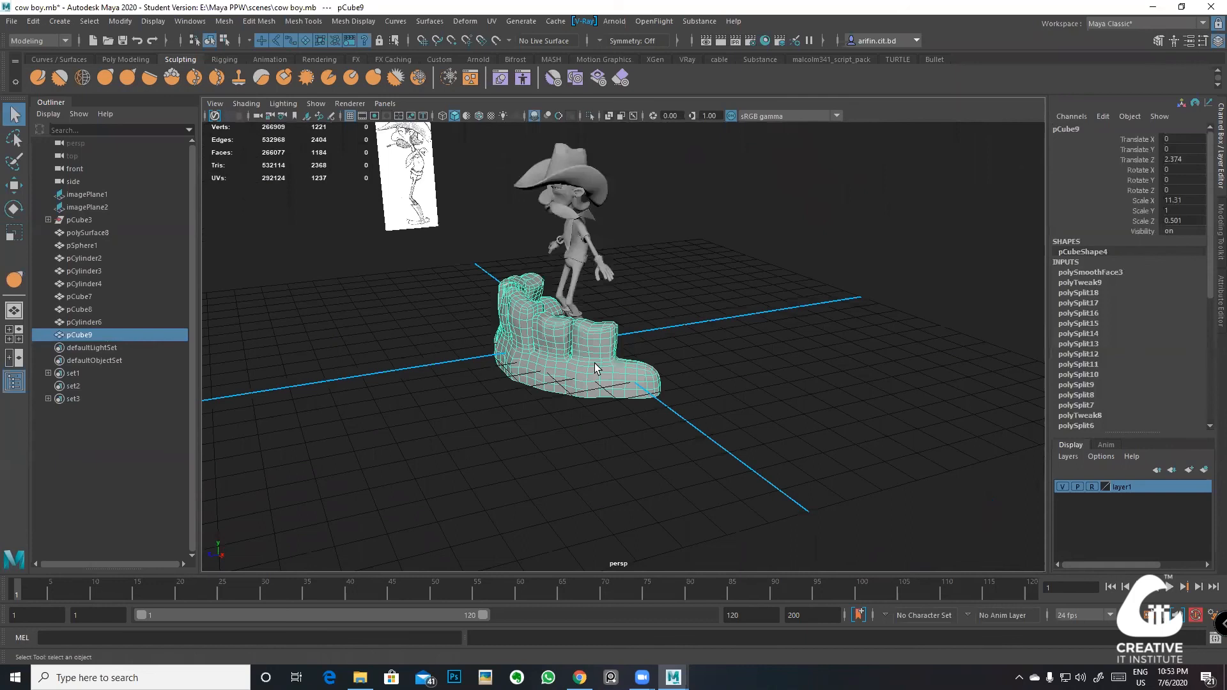
Step: Save the scene and freeze the block model's transformations
{"action": "key", "text": "ctrl+s"}
{"action": "key", "text": "Return"}
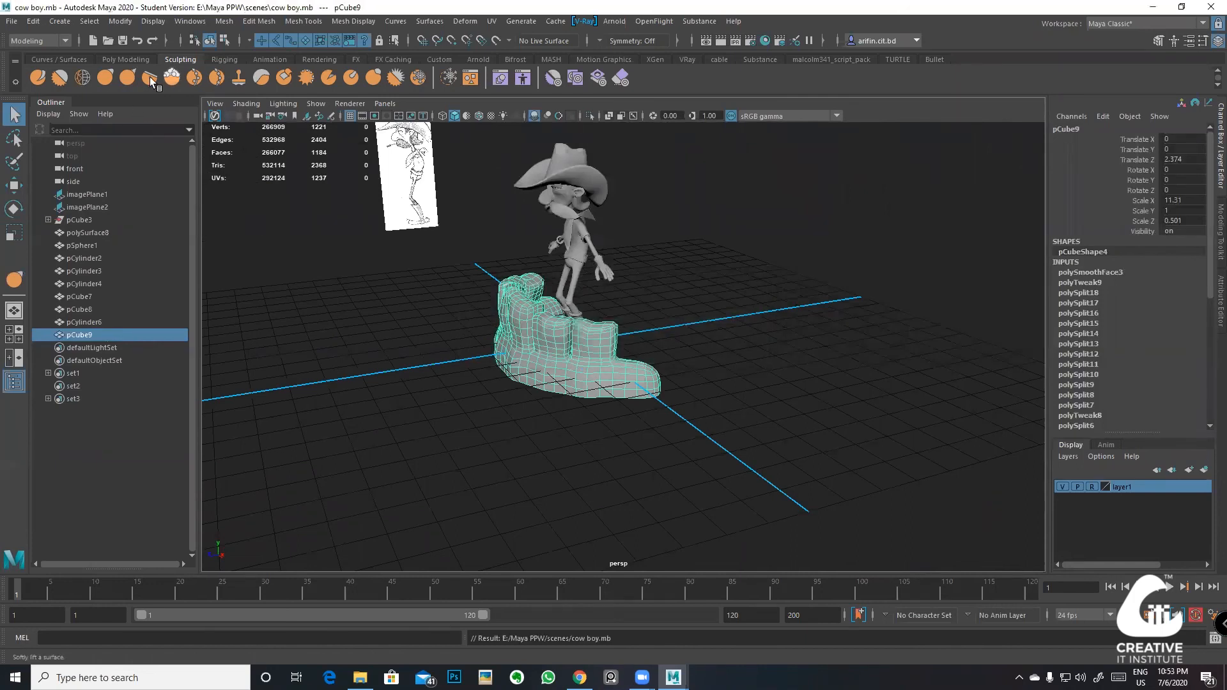
{"action": "left_click", "coordinate": [116, 58]}
{"action": "left_click", "coordinate": [350, 78]}
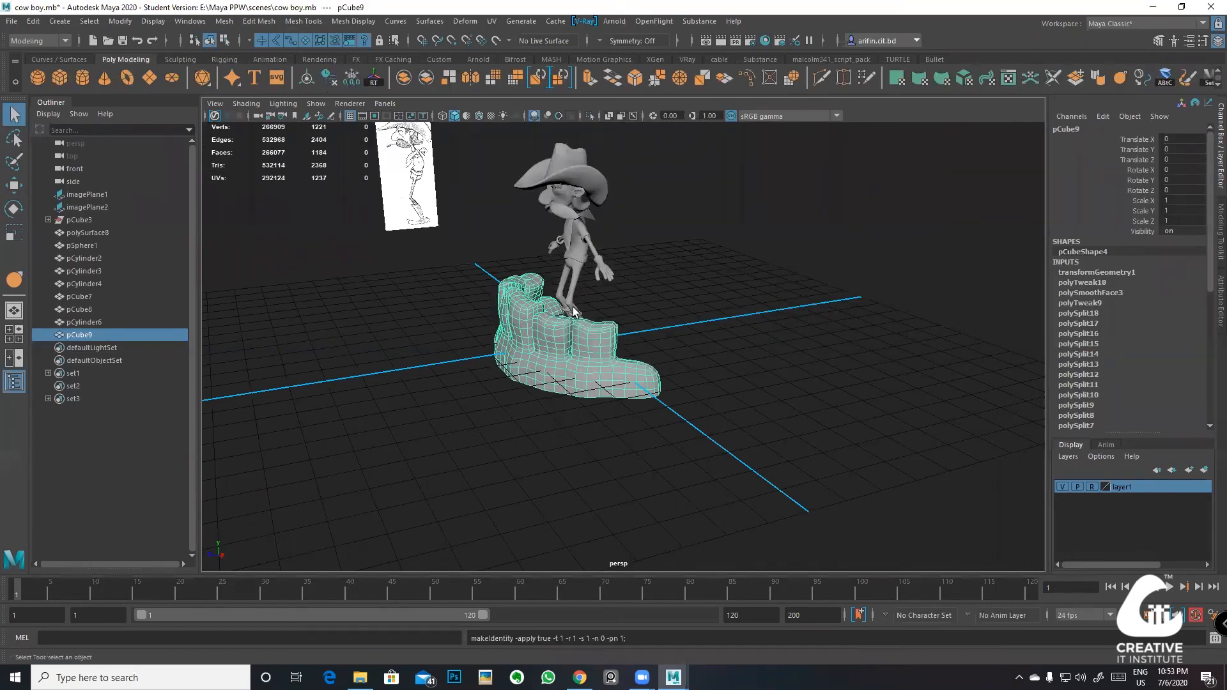
Step: Raise the block model to Translate Y 3.956 and scale it uniformly to 0.345 beside the character's head
{"action": "left_click_drag", "start_coordinate": [568, 310], "coordinate": [597, 323], "text": "alt"}
{"action": "middle_click_drag", "start_coordinate": [597, 323], "coordinate": [578, 398], "text": "alt"}
{"action": "scroll", "coordinate": [578, 391], "scroll_direction": "up", "scroll_amount": 2}
{"action": "key", "text": "w"}
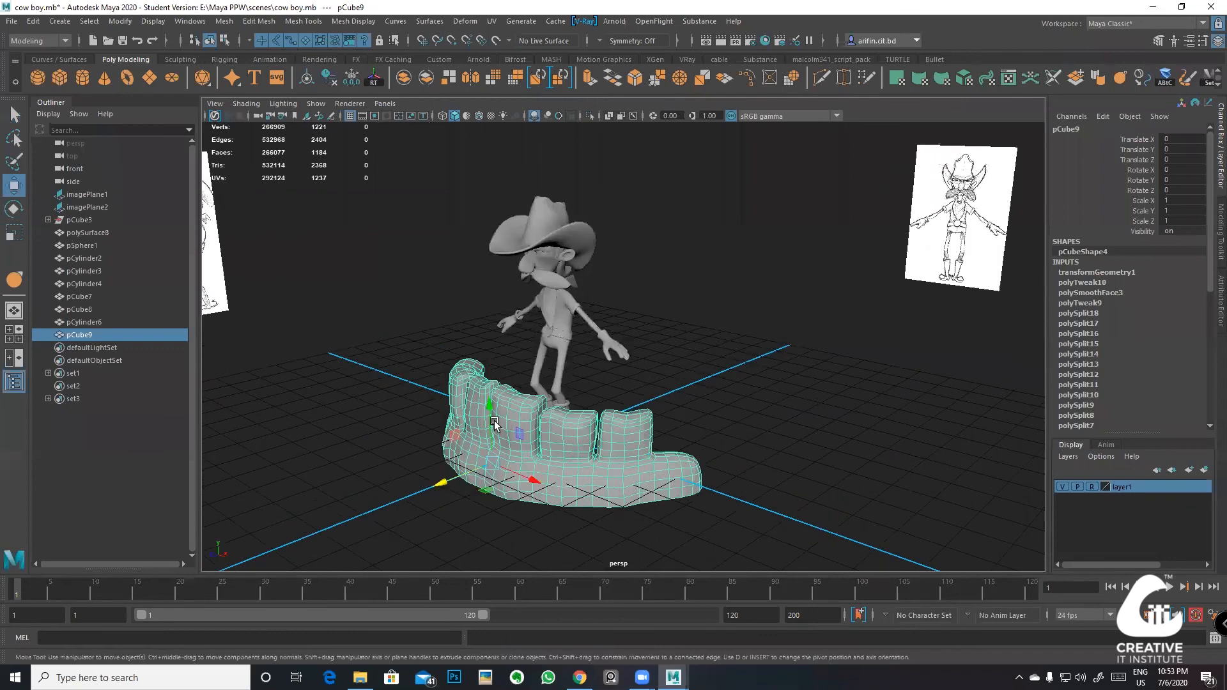
{"action": "left_click_drag", "start_coordinate": [495, 425], "coordinate": [491, 256]}
{"action": "scroll", "coordinate": [515, 269], "scroll_direction": "up", "scroll_amount": 3}
{"action": "key", "text": "r"}
{"action": "left_click_drag", "start_coordinate": [369, 275], "coordinate": [170, 220]}
{"action": "scroll", "coordinate": [319, 255], "scroll_direction": "up", "scroll_amount": 4}
{"action": "middle_click_drag", "start_coordinate": [320, 254], "coordinate": [452, 312], "text": "alt"}
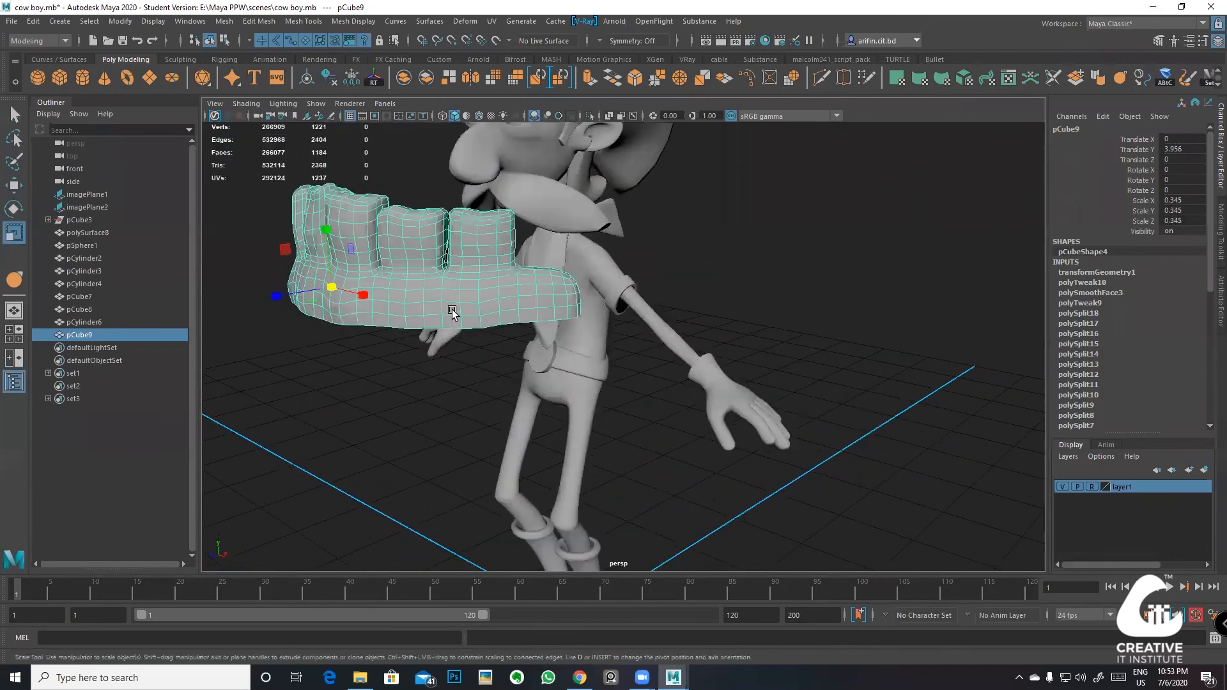
{"action": "key", "text": "f"}
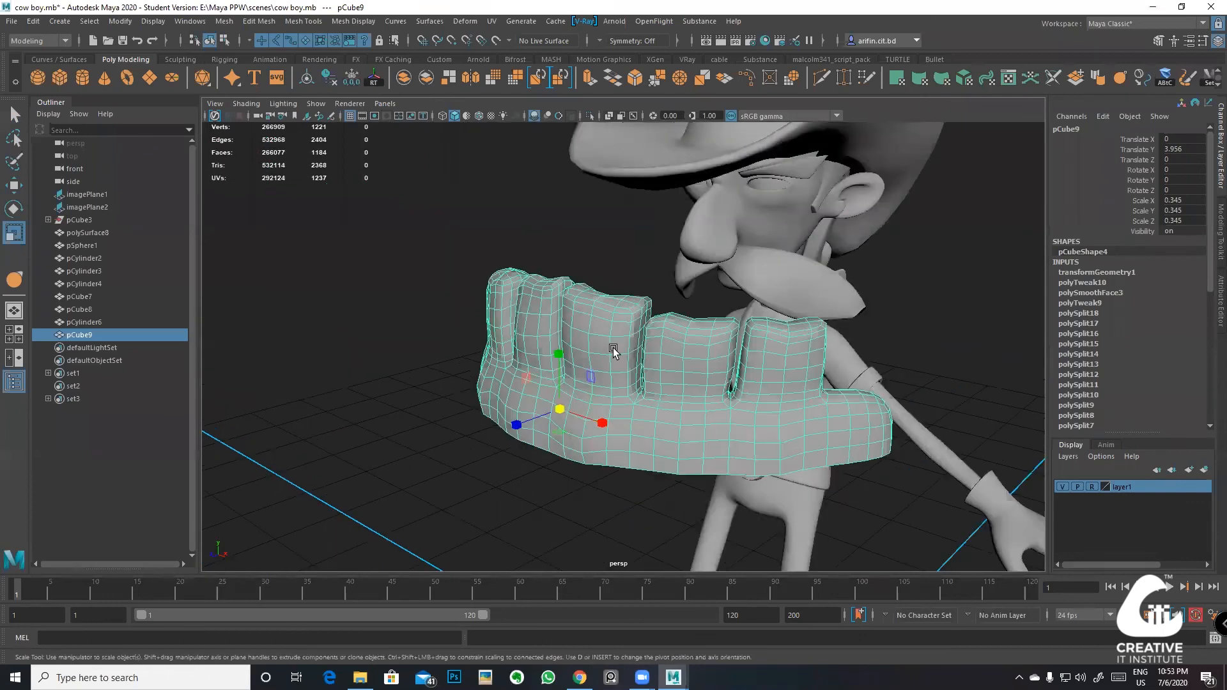
Step: Scale the block model uniformly to 0.14 and fit it behind the moustache at Translate Y 4.355 and Z -1.874
{"action": "key", "text": "w"}
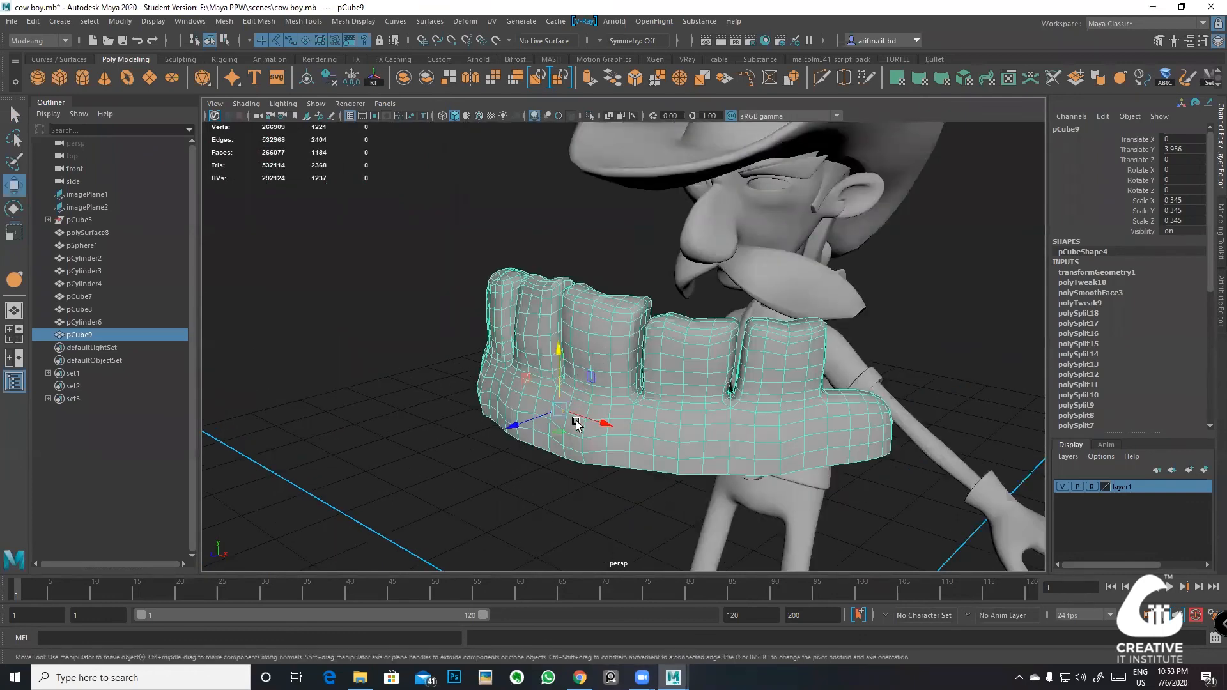
{"action": "key", "text": "ctrl+z"}
{"action": "left_click_drag", "start_coordinate": [521, 427], "coordinate": [728, 363]}
{"action": "left_click_drag", "start_coordinate": [729, 363], "coordinate": [895, 358], "text": "alt"}
{"action": "scroll", "coordinate": [595, 348], "scroll_direction": "up", "scroll_amount": 3}
{"action": "left_click_drag", "start_coordinate": [601, 347], "coordinate": [597, 271]}
{"action": "left_click", "coordinate": [588, 276]}
{"action": "scroll", "coordinate": [588, 276], "scroll_direction": "up", "scroll_amount": 3}
{"action": "left_click", "coordinate": [659, 295]}
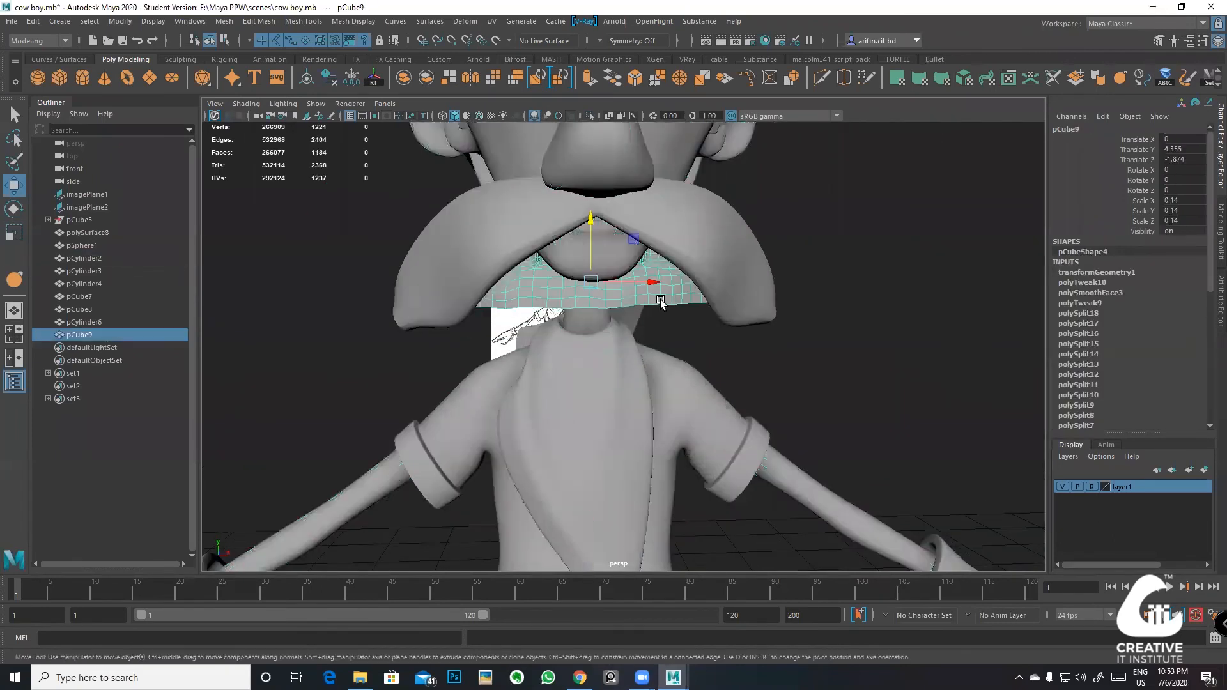
{"action": "left_click_drag", "start_coordinate": [660, 301], "coordinate": [898, 296], "text": "alt"}
{"action": "middle_click_drag", "start_coordinate": [898, 296], "coordinate": [677, 254], "text": "alt"}
{"action": "scroll", "coordinate": [745, 288], "scroll_direction": "down", "scroll_amount": 5}
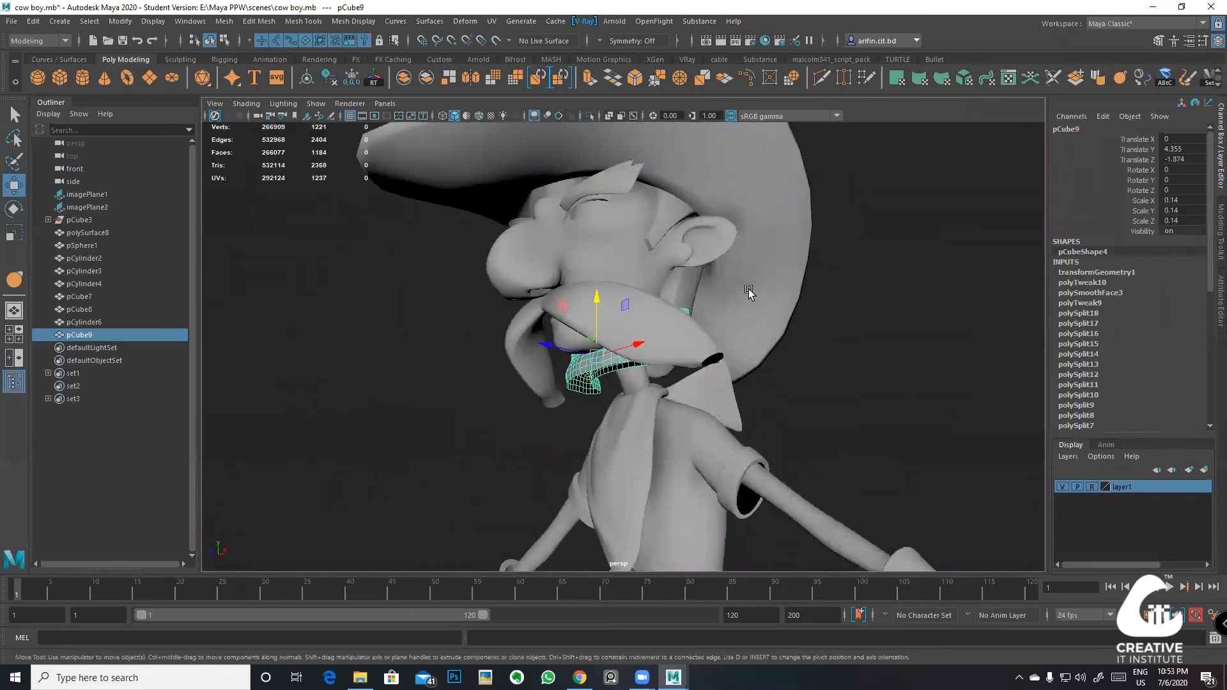
Step: In the side view, lower the teeth model slightly to Translate Y 4.351 against the reference drawing
{"action": "key", "text": "space"}
{"action": "key", "text": "space"}
{"action": "scroll", "coordinate": [608, 395], "scroll_direction": "up", "scroll_amount": 8}
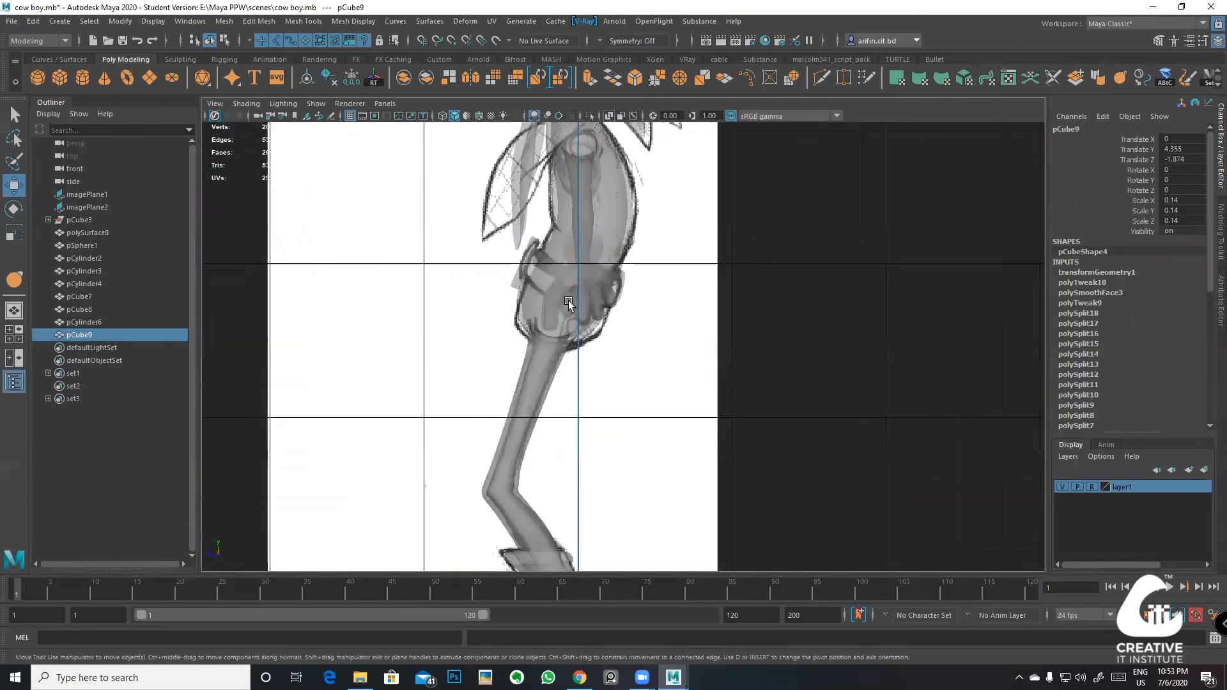
{"action": "middle_click_drag", "start_coordinate": [571, 305], "coordinate": [645, 546], "text": "alt"}
{"action": "scroll", "coordinate": [623, 402], "scroll_direction": "up", "scroll_amount": 3}
{"action": "middle_click_drag", "start_coordinate": [623, 401], "coordinate": [648, 569], "text": "alt"}
{"action": "scroll", "coordinate": [588, 395], "scroll_direction": "up", "scroll_amount": 1}
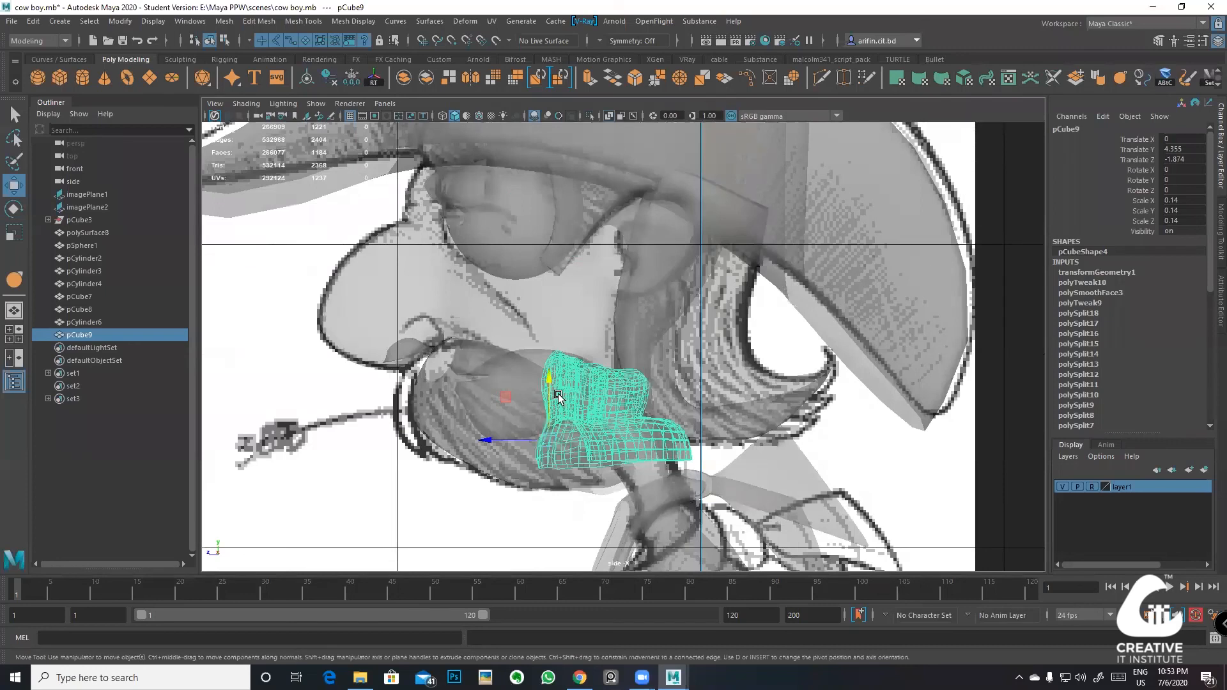
{"action": "left_click_drag", "start_coordinate": [553, 389], "coordinate": [554, 399]}
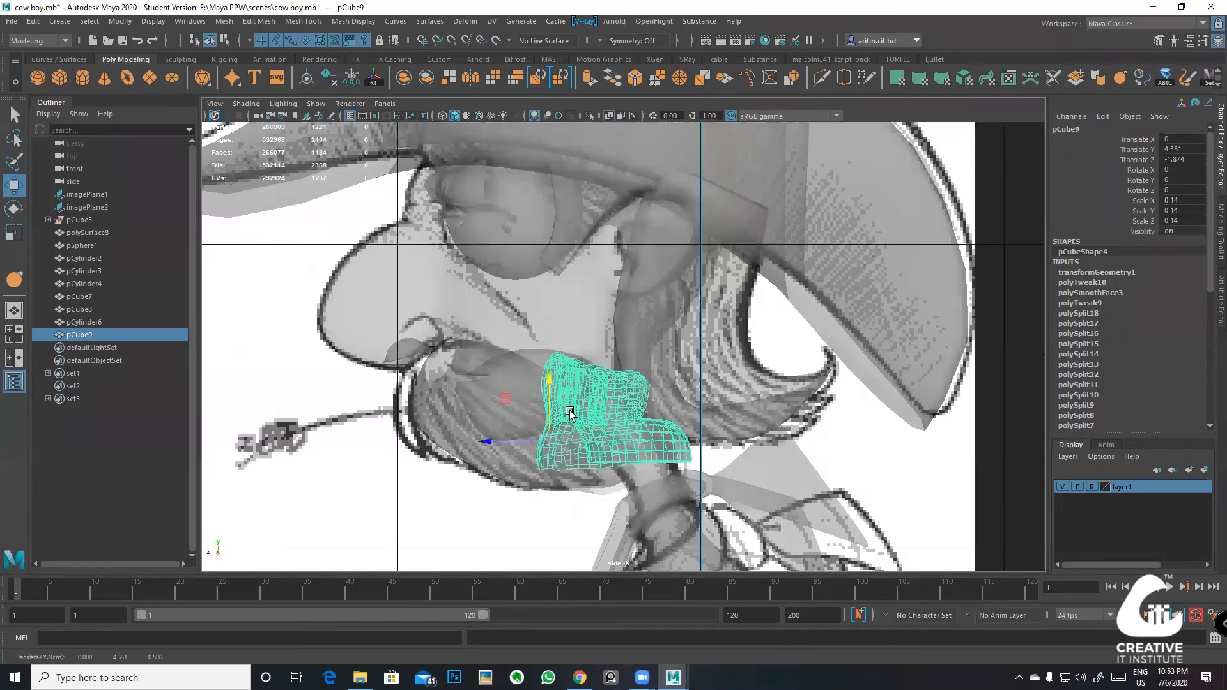
Step: Scale the teeth model uniformly to 0.049 and move it forward into the mouth area at Translate Y 4.452 and Z -1.576
{"action": "key", "text": "r"}
{"action": "left_click_drag", "start_coordinate": [552, 443], "coordinate": [428, 458]}
{"action": "key", "text": "w"}
{"action": "left_click_drag", "start_coordinate": [483, 409], "coordinate": [485, 377]}
{"action": "right_click_drag", "start_coordinate": [320, 355], "coordinate": [727, 401], "text": "alt"}
{"action": "middle_click_drag", "start_coordinate": [727, 401], "coordinate": [706, 418], "text": "alt"}
{"action": "left_click_drag", "start_coordinate": [665, 424], "coordinate": [618, 425]}
{"action": "scroll", "coordinate": [665, 403], "scroll_direction": "up", "scroll_amount": 2}
{"action": "key", "text": "e"}
{"action": "key", "text": "r"}
{"action": "left_click_drag", "start_coordinate": [688, 460], "coordinate": [601, 455]}
{"action": "key", "text": "w"}
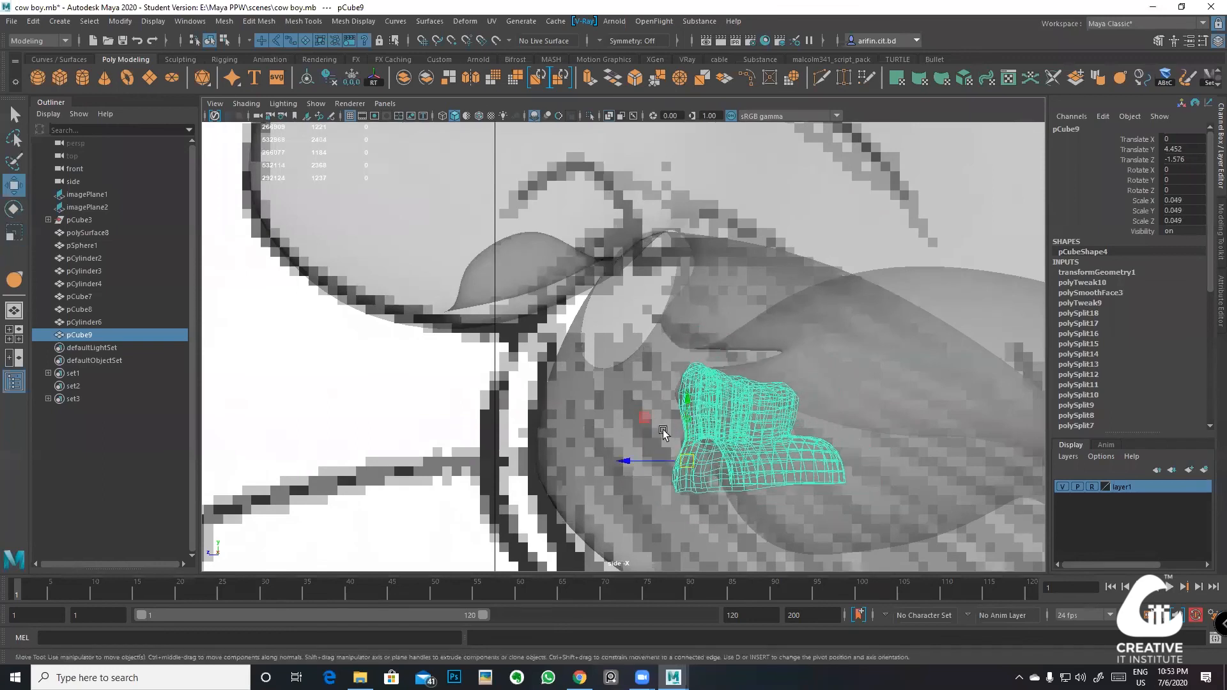
Step: Reposition the teeth model at Translate Y 4.469 and Z -1.606, and tilt it to Rotate X 4.493
{"action": "left_click_drag", "start_coordinate": [688, 412], "coordinate": [690, 433]}
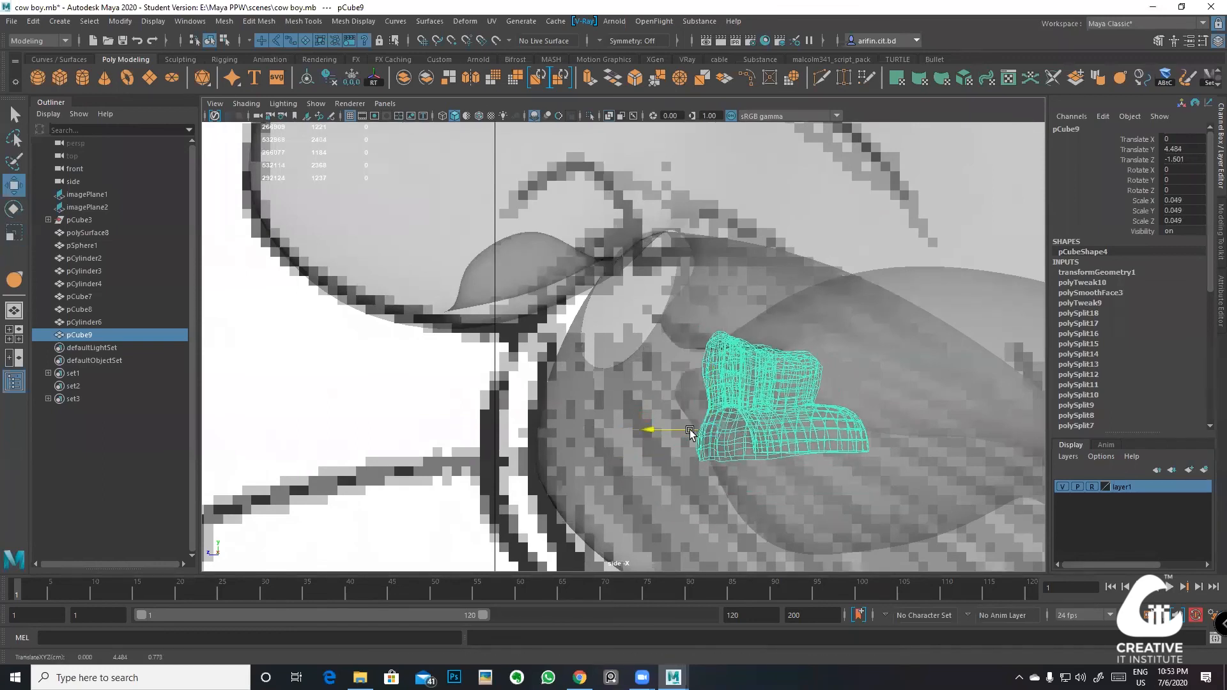
{"action": "left_click_drag", "start_coordinate": [709, 378], "coordinate": [697, 439]}
{"action": "key", "text": "e"}
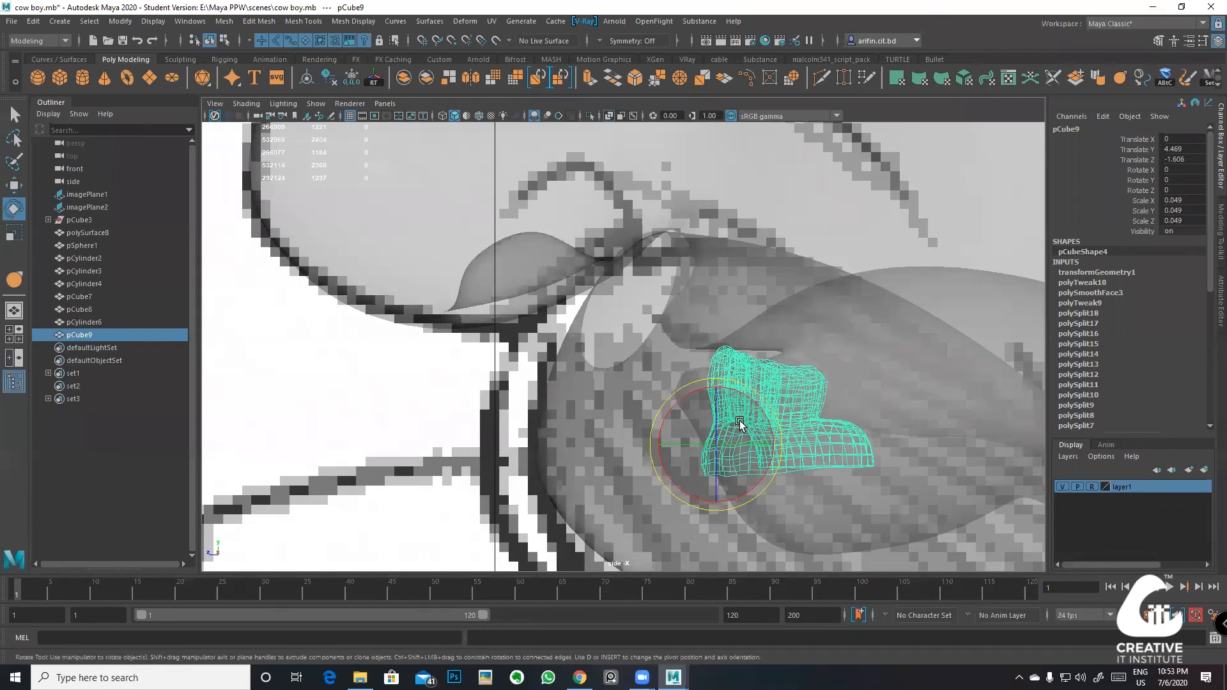
{"action": "left_click_drag", "start_coordinate": [759, 410], "coordinate": [747, 405]}
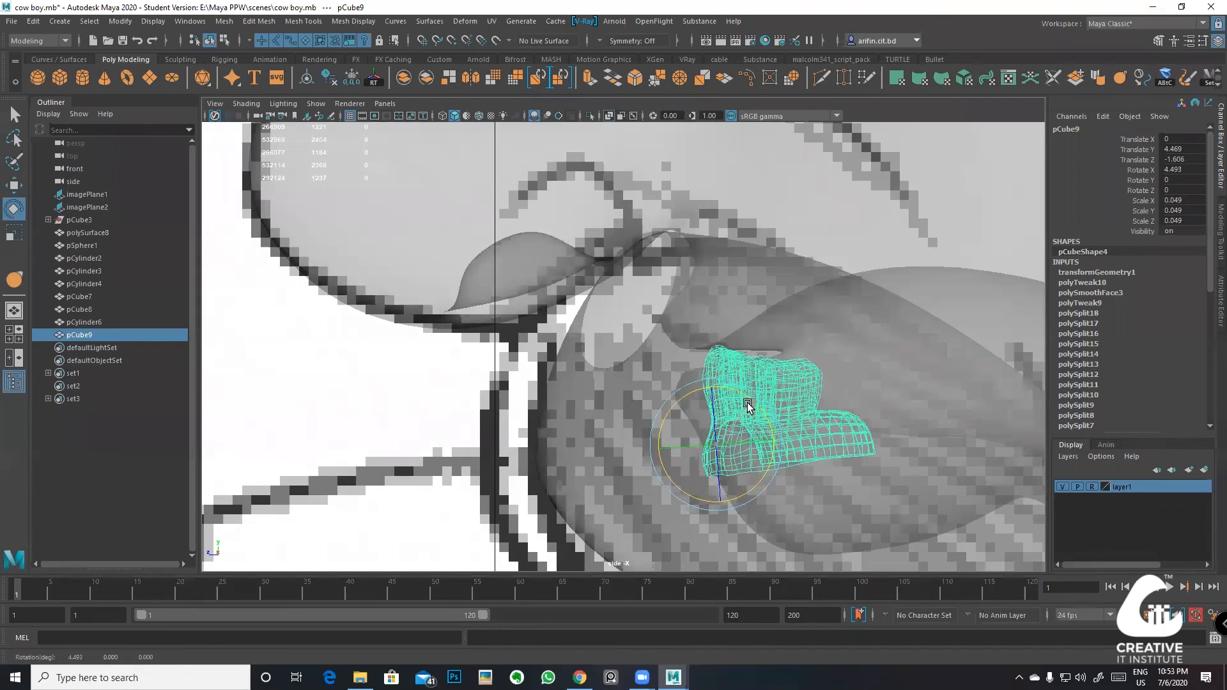
Step: Using the front view, scale the teeth model uniformly to 0.031 and place it at Translate Y 4.527 and Z -1.601
{"action": "key", "text": "space"}
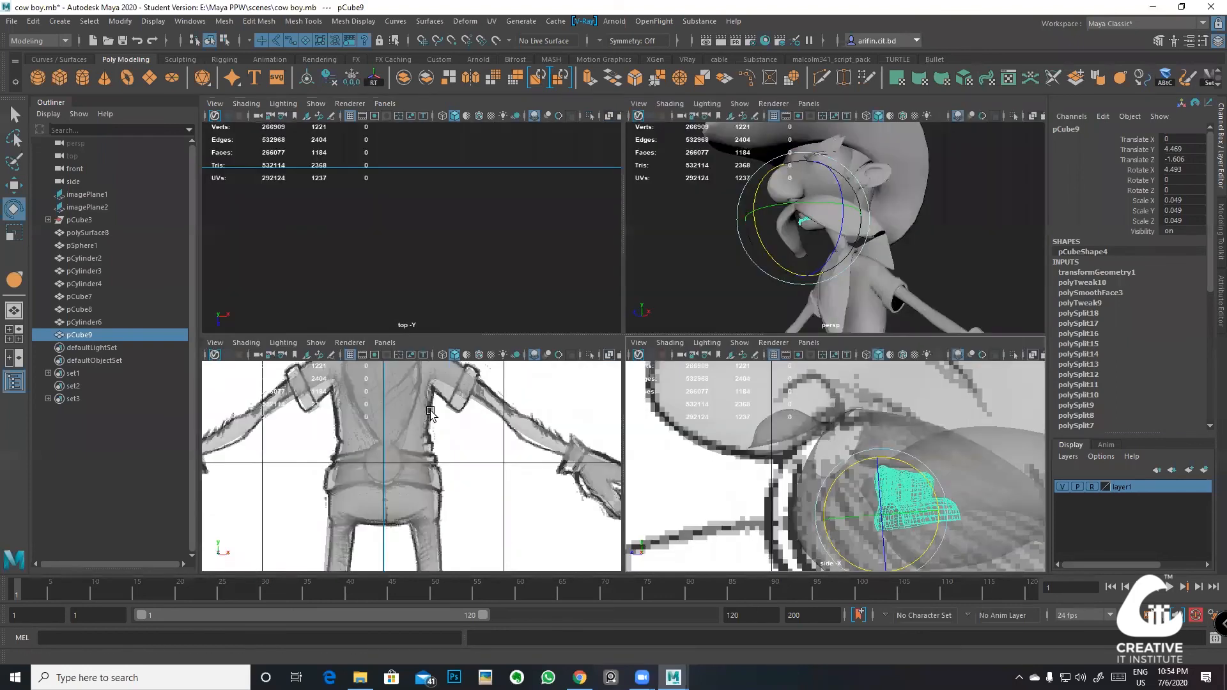
{"action": "key", "text": "space"}
{"action": "scroll", "coordinate": [638, 420], "scroll_direction": "up", "scroll_amount": 10}
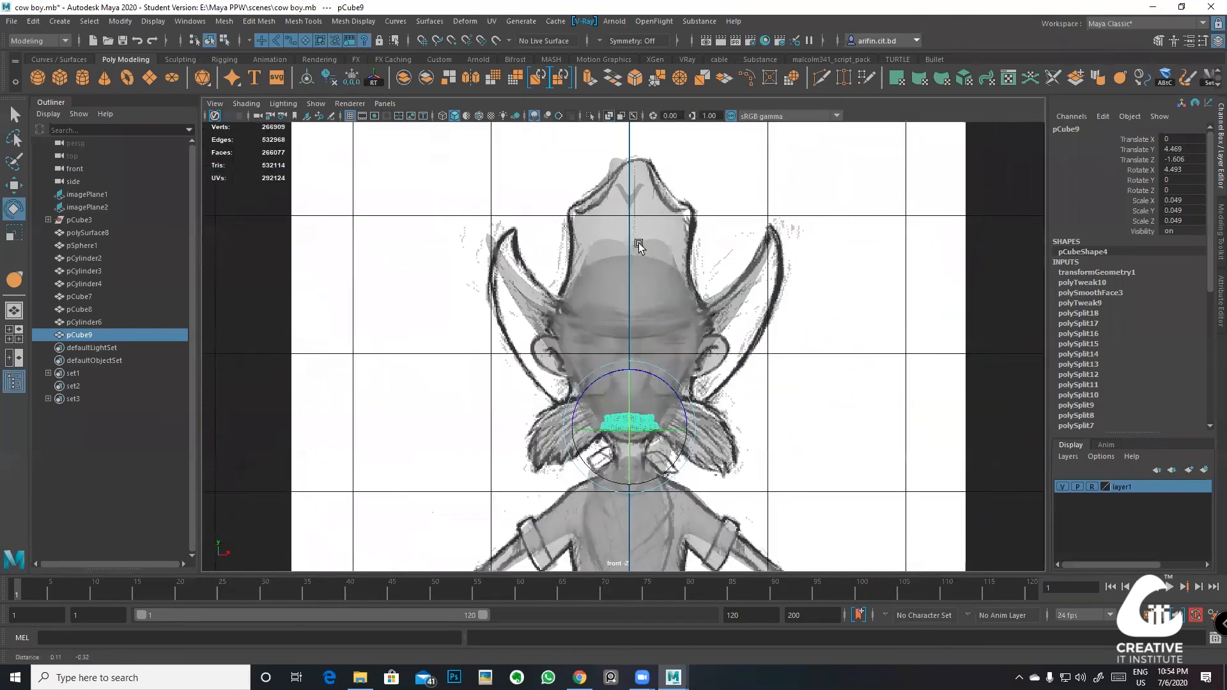
{"action": "scroll", "coordinate": [581, 391], "scroll_direction": "up", "scroll_amount": 3}
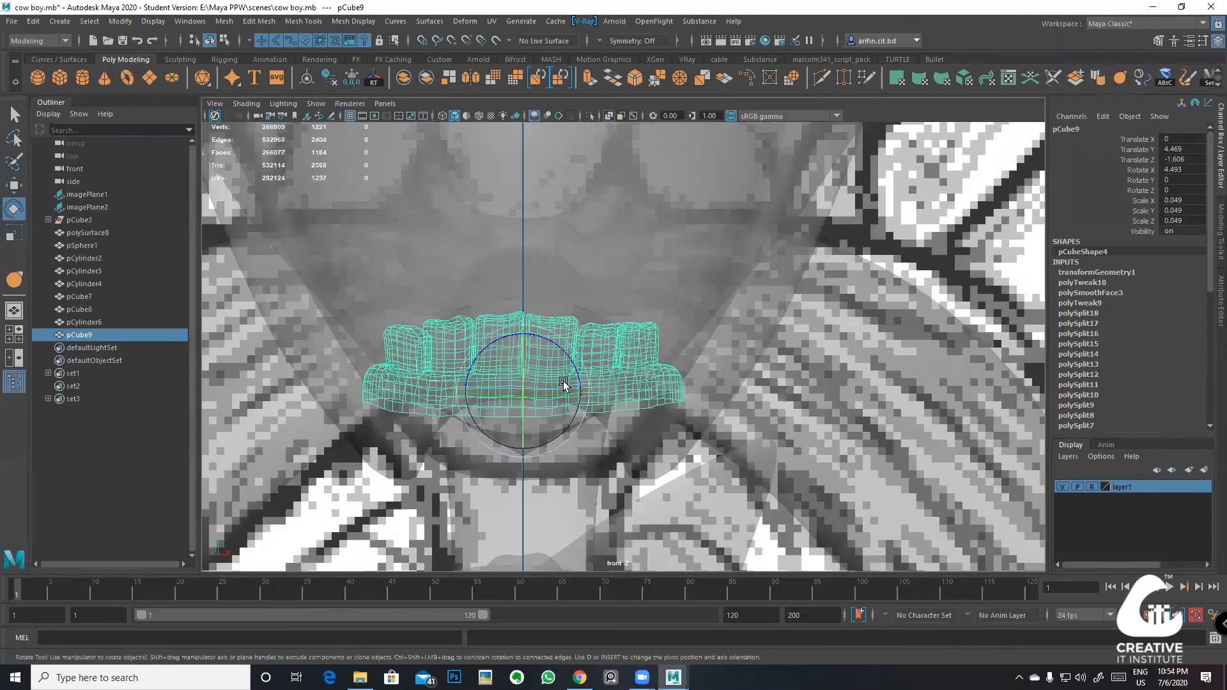
{"action": "key", "text": "r"}
{"action": "left_click_drag", "start_coordinate": [523, 389], "coordinate": [554, 363]}
{"action": "left_click", "coordinate": [539, 397]}
{"action": "key", "text": "w"}
{"action": "key", "text": "r"}
{"action": "key", "text": "space"}
{"action": "key", "text": "space"}
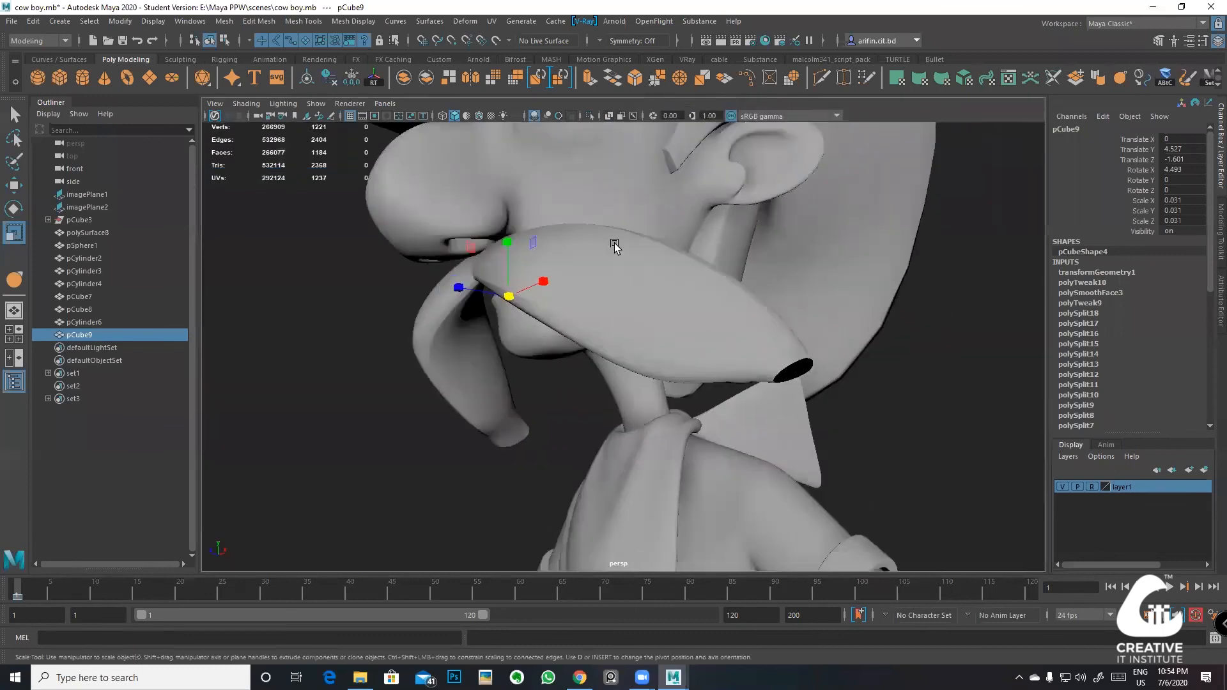
Step: Select the head mesh together with the teeth model and isolate both in the perspective view
{"action": "left_click_drag", "start_coordinate": [615, 220], "coordinate": [639, 211], "text": "alt"}
{"action": "scroll", "coordinate": [638, 215], "scroll_direction": "up", "scroll_amount": 2}
{"action": "middle_click_drag", "start_coordinate": [639, 221], "coordinate": [654, 329], "text": "alt"}
{"action": "scroll", "coordinate": [654, 331], "scroll_direction": "up", "scroll_amount": 3}
{"action": "left_click", "coordinate": [632, 278], "text": "shift"}
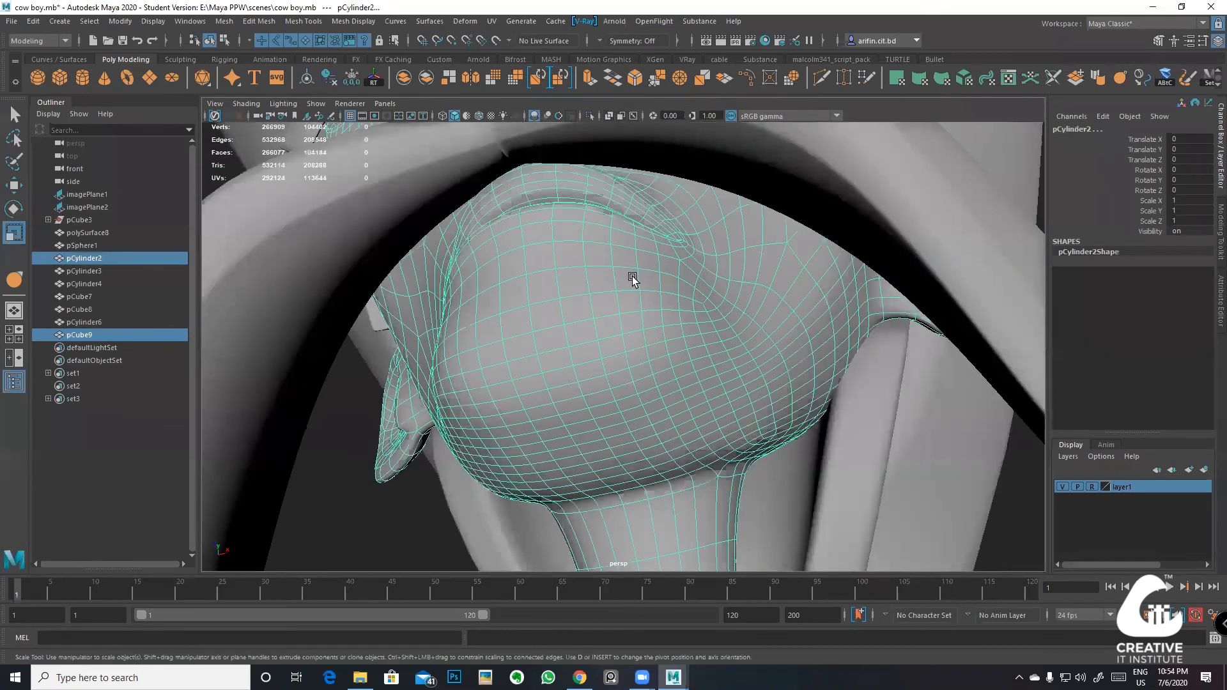
{"action": "key", "text": "ctrl+1"}
Step: Narrow the teeth model to Scale X 0.027 and fit it inside the lips at Translate Y 4.507 and Z -1.622
{"action": "left_click_drag", "start_coordinate": [619, 266], "coordinate": [425, 354], "text": "alt"}
{"action": "left_click_drag", "start_coordinate": [496, 377], "coordinate": [687, 383], "text": "alt"}
{"action": "left_click", "coordinate": [365, 390]}
{"action": "left_click_drag", "start_coordinate": [514, 360], "coordinate": [723, 412], "text": "alt"}
{"action": "left_click", "coordinate": [641, 354]}
{"action": "key", "text": "w"}
{"action": "key", "text": "r"}
{"action": "scroll", "coordinate": [649, 397], "scroll_direction": "up", "scroll_amount": 5}
{"action": "middle_click_drag", "start_coordinate": [751, 392], "coordinate": [694, 342], "text": "alt"}
{"action": "mouse_move", "coordinate": [673, 331]}
{"action": "right_mouse_down", "text": "alt"}
{"action": "mouse_move", "coordinate": [645, 327]}
{"action": "mouse_move", "coordinate": [666, 335]}
{"action": "right_mouse_up", "text": "alt"}
{"action": "middle_click_drag", "start_coordinate": [907, 312], "coordinate": [866, 293], "text": "alt"}
{"action": "left_click_drag", "start_coordinate": [865, 294], "coordinate": [888, 323], "text": "alt"}
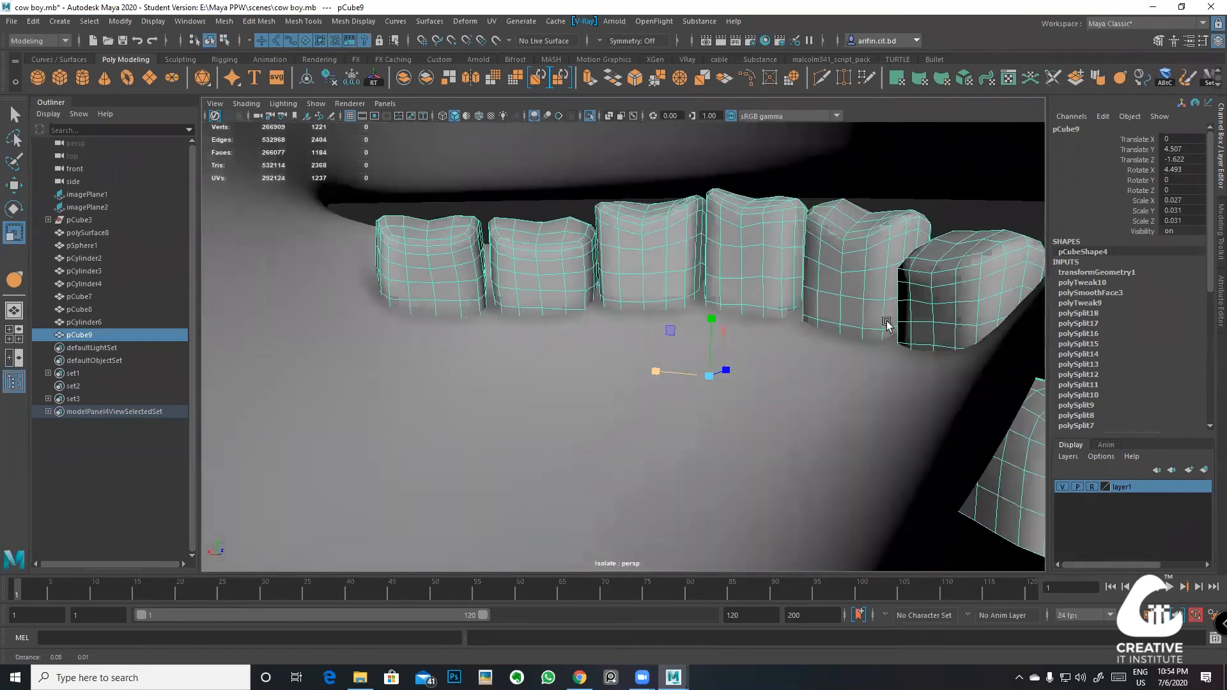
{"action": "right_click_drag", "start_coordinate": [888, 324], "coordinate": [871, 313], "text": "alt"}
{"action": "left_click_drag", "start_coordinate": [812, 336], "coordinate": [857, 343], "text": "alt"}
{"action": "middle_click_drag", "start_coordinate": [856, 345], "coordinate": [823, 356], "text": "alt"}
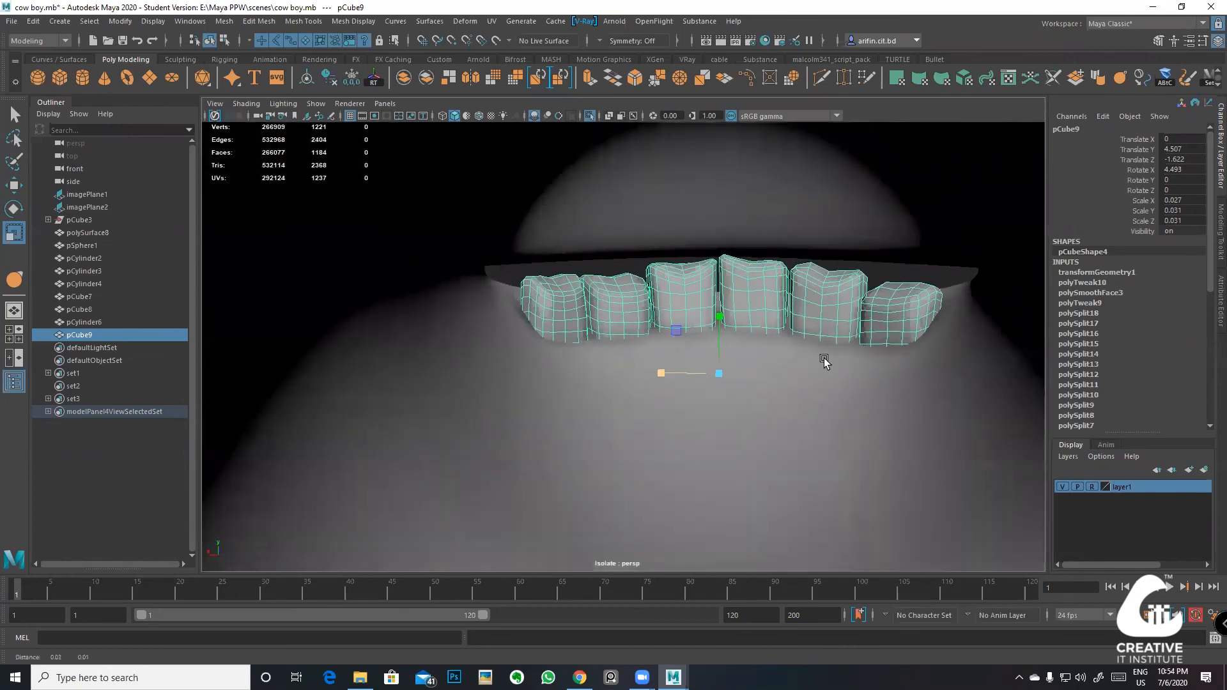
Step: Set the teeth model to Scale X 0.025, Y and Z 0.028 at Translate Y 4.518, Z -1.622, and end the isolation
{"action": "key", "text": "w"}
{"action": "left_click_drag", "start_coordinate": [721, 343], "coordinate": [531, 304]}
{"action": "key", "text": "e"}
{"action": "key", "text": "r"}
{"action": "key", "text": "w"}
{"action": "middle_click_drag", "start_coordinate": [531, 304], "coordinate": [636, 351], "text": "alt"}
{"action": "left_click_drag", "start_coordinate": [636, 351], "coordinate": [742, 357], "text": "alt"}
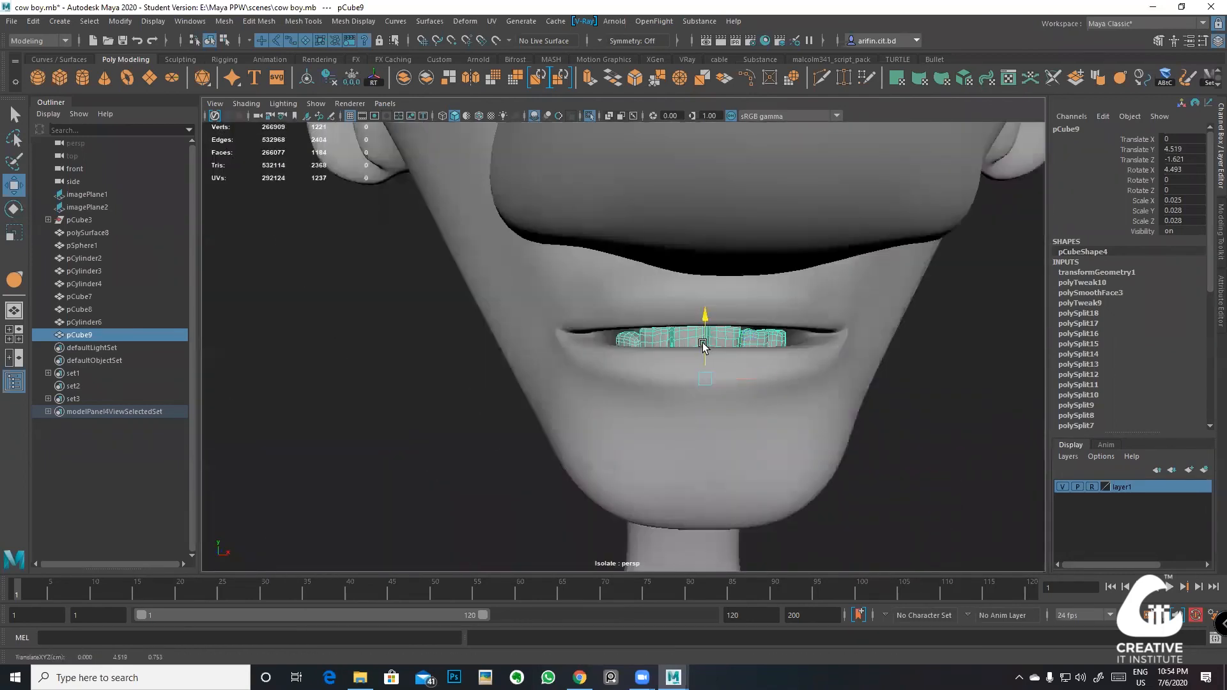
{"action": "scroll", "coordinate": [760, 370], "scroll_direction": "down", "scroll_amount": 3}
{"action": "key", "text": "ctrl+1"}
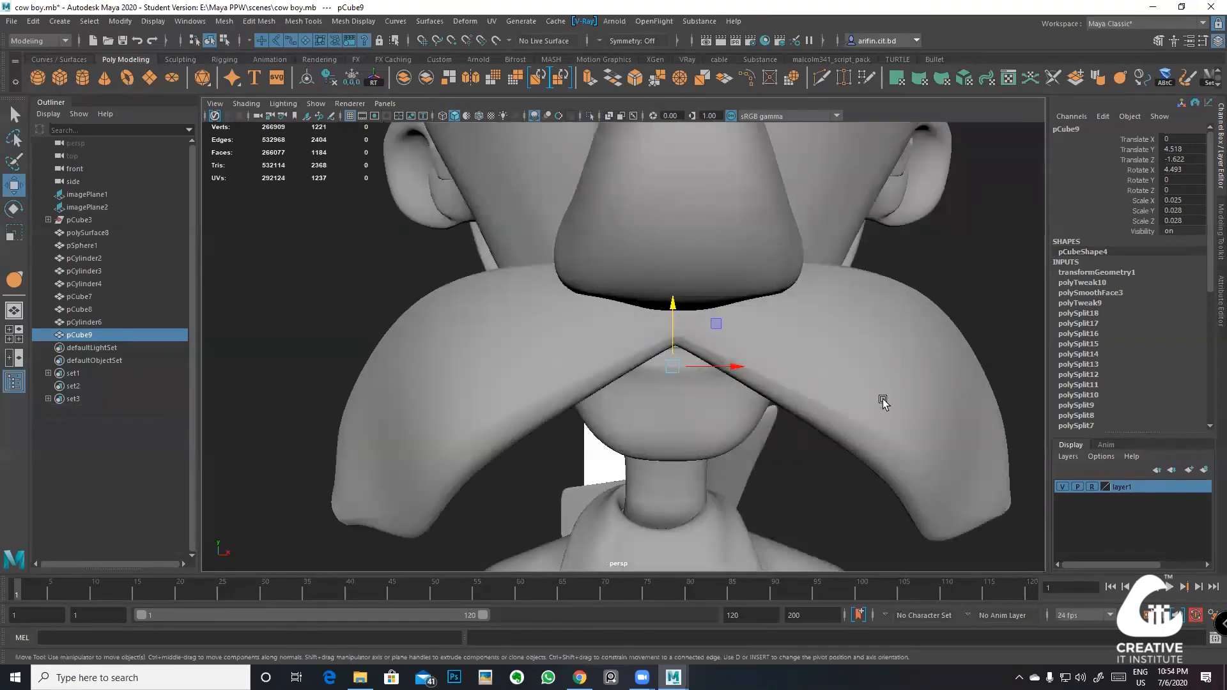